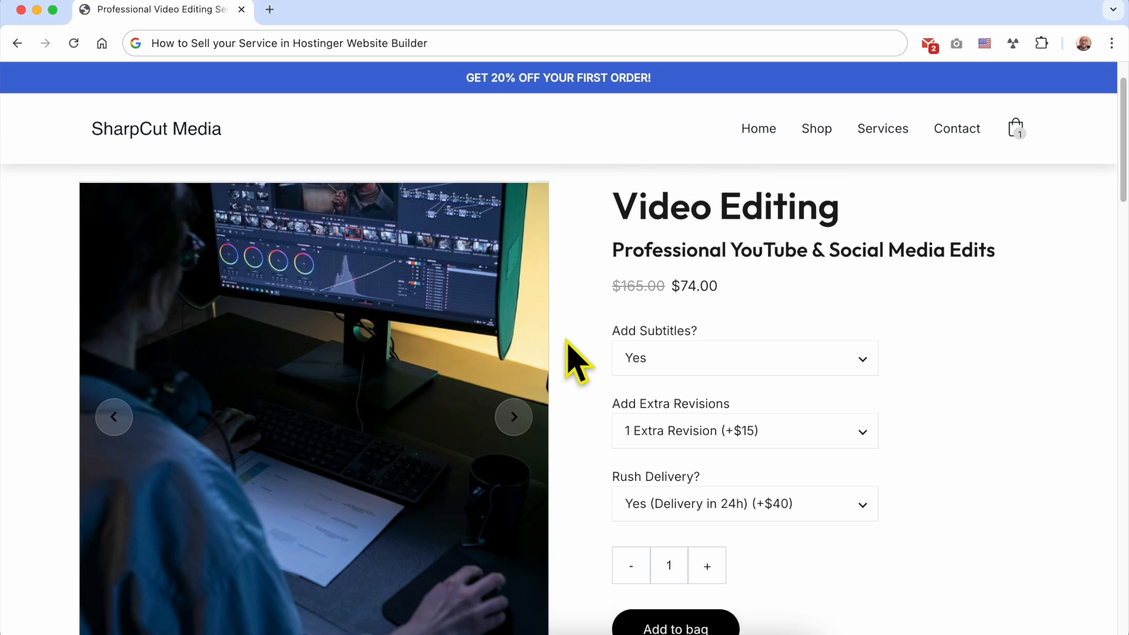
Examine the title, subtitle, original price and discounted price on the Video Editing product page.
{"action": "scroll", "coordinate": [574, 360], "scroll_direction": "down", "scroll_amount": 5}
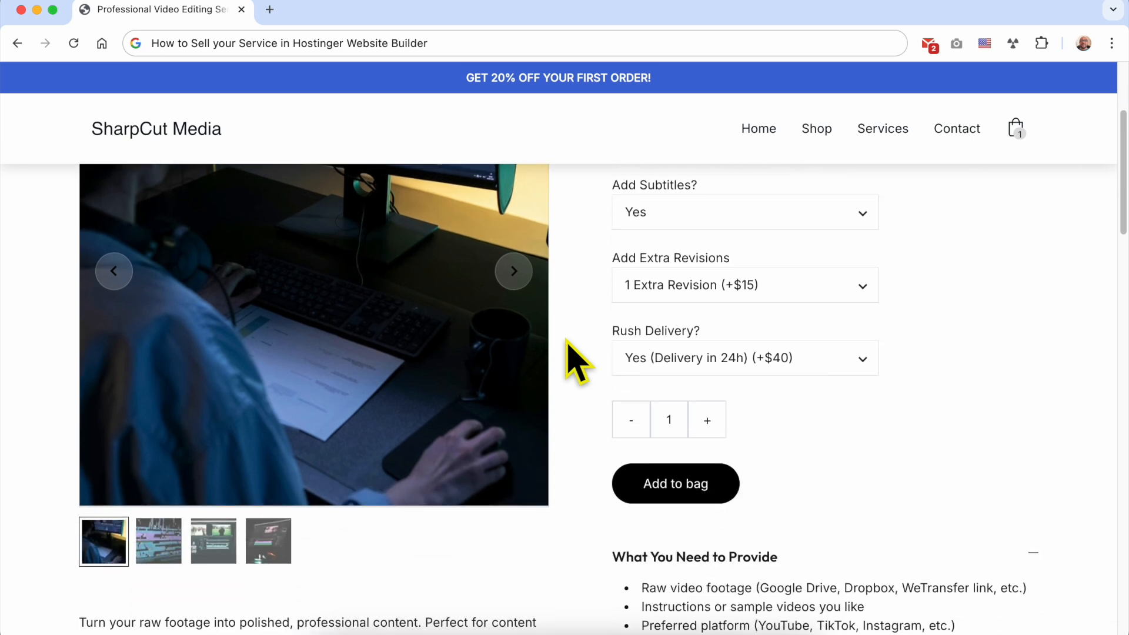
{"action": "scroll", "coordinate": [698, 298], "scroll_direction": "up", "scroll_amount": 5}
{"action": "double_click", "coordinate": [693, 203]}
{"action": "triple_click", "coordinate": [676, 236]}
{"action": "left_click", "coordinate": [635, 271]}
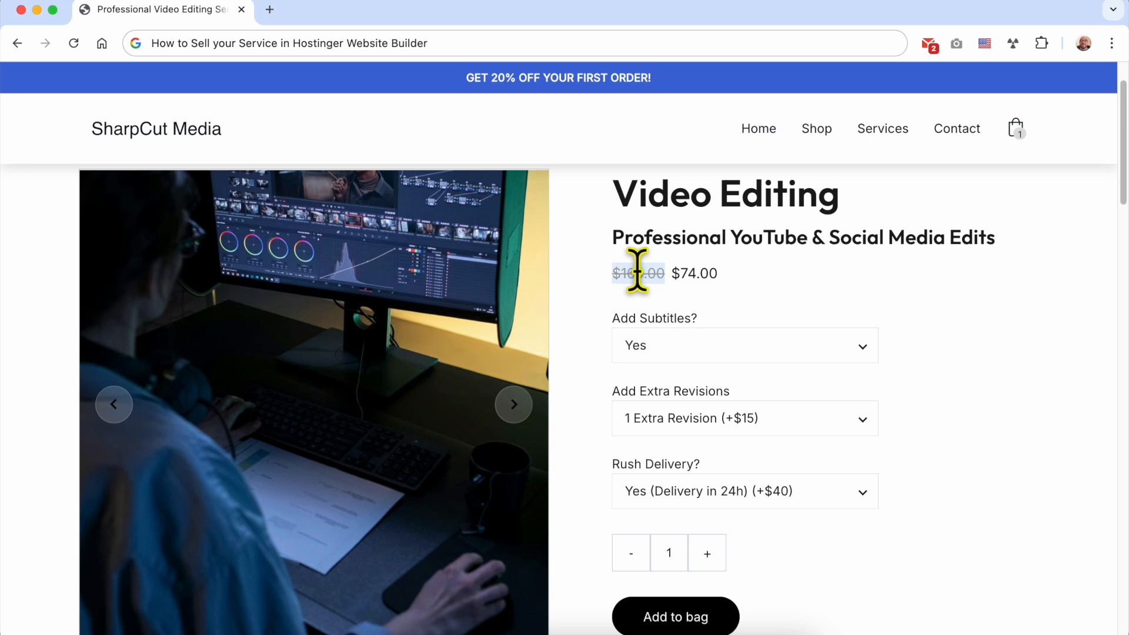
{"action": "double_click", "coordinate": [691, 271]}
Set the Video Editing service options to No subtitles, 2 Extra Revisions (+$25) and No (Standard delivery).
{"action": "left_click", "coordinate": [685, 346]}
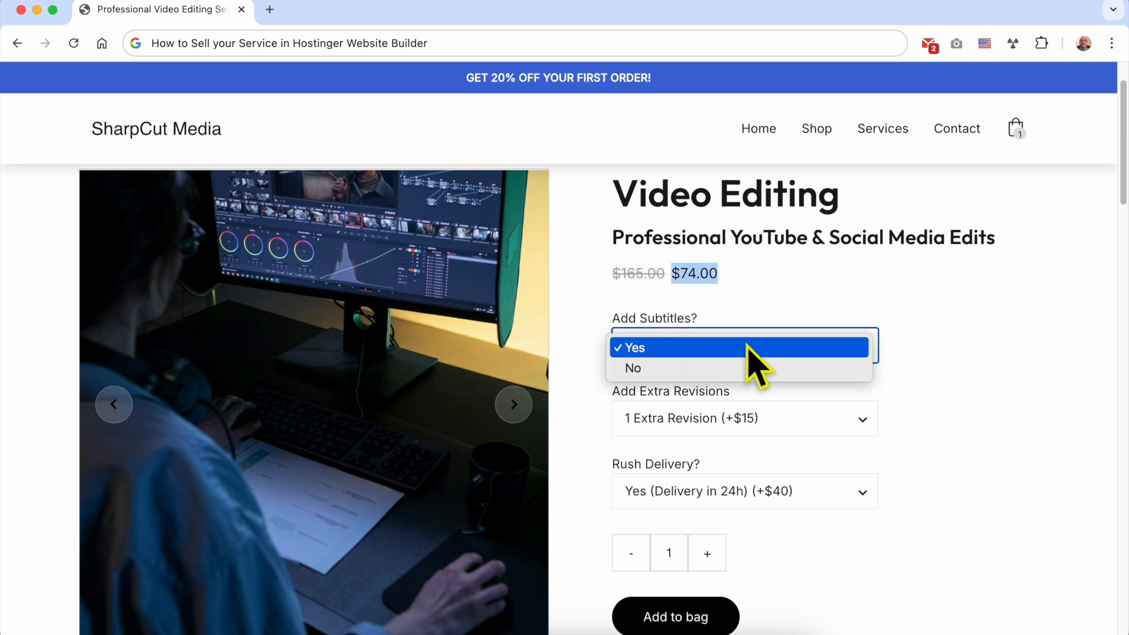
{"action": "left_click", "coordinate": [736, 369]}
{"action": "left_click", "coordinate": [688, 418]}
{"action": "left_click", "coordinate": [692, 445]}
{"action": "left_click", "coordinate": [715, 492]}
{"action": "left_click", "coordinate": [709, 513]}
{"action": "left_click", "coordinate": [942, 472]}
View the second, third and fourth images in the product gallery.
{"action": "scroll", "coordinate": [734, 499], "scroll_direction": "down", "scroll_amount": 2}
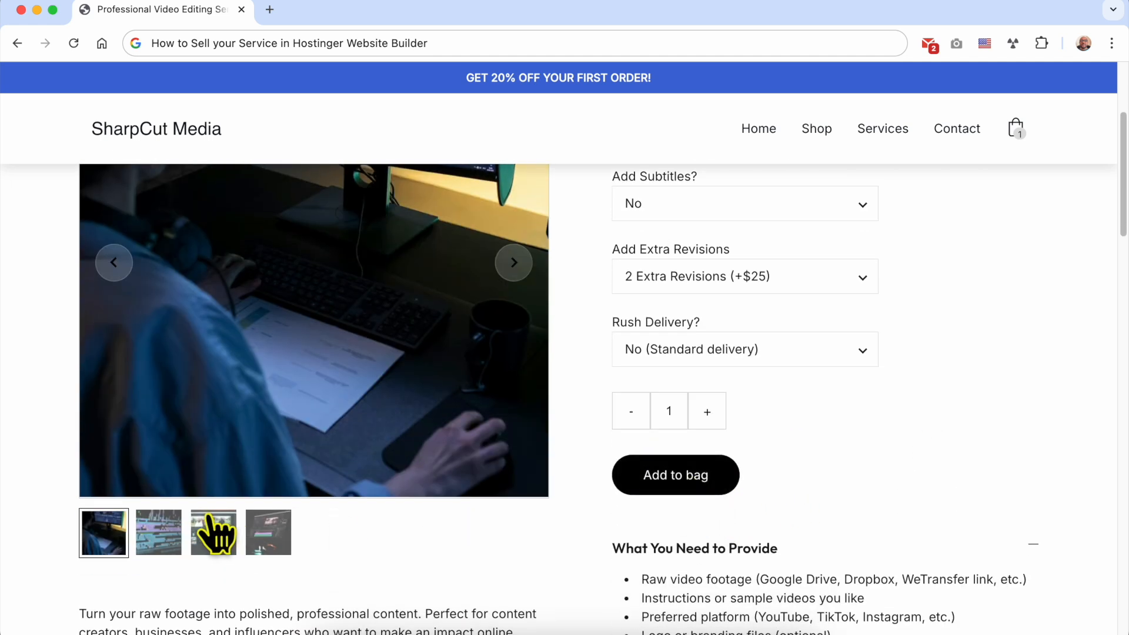
{"action": "left_click", "coordinate": [159, 535]}
{"action": "left_click", "coordinate": [217, 538]}
{"action": "left_click", "coordinate": [253, 532]}
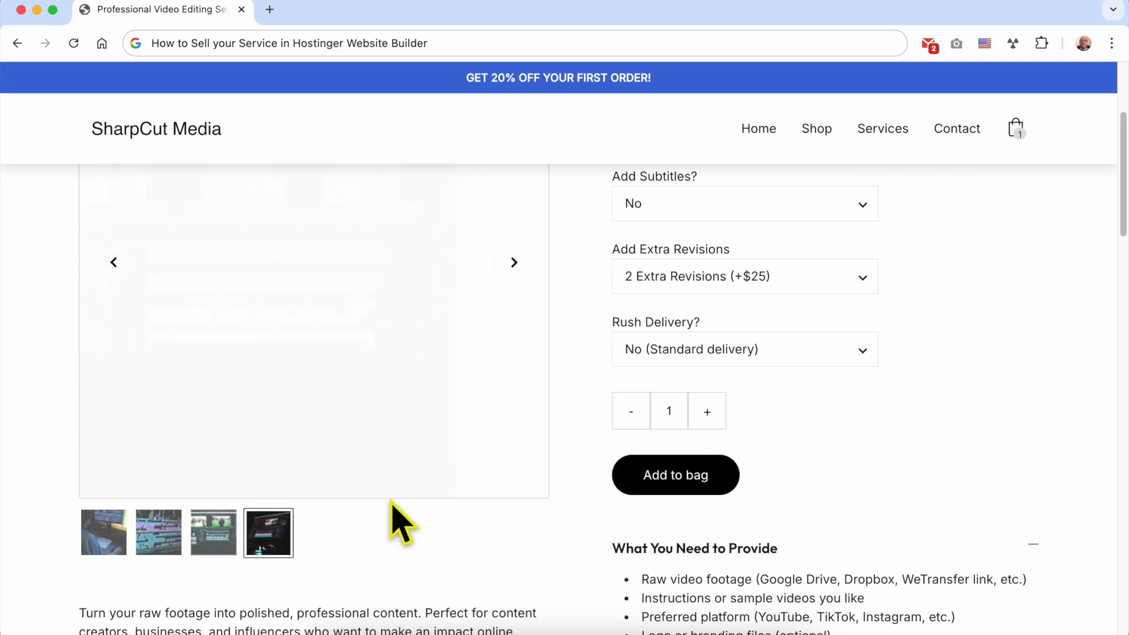
Read through the collapsible service details, including What You'll Get, Delivery Time and Revisions Policy.
{"action": "scroll", "coordinate": [618, 433], "scroll_direction": "down", "scroll_amount": 5}
{"action": "left_click", "coordinate": [710, 277]}
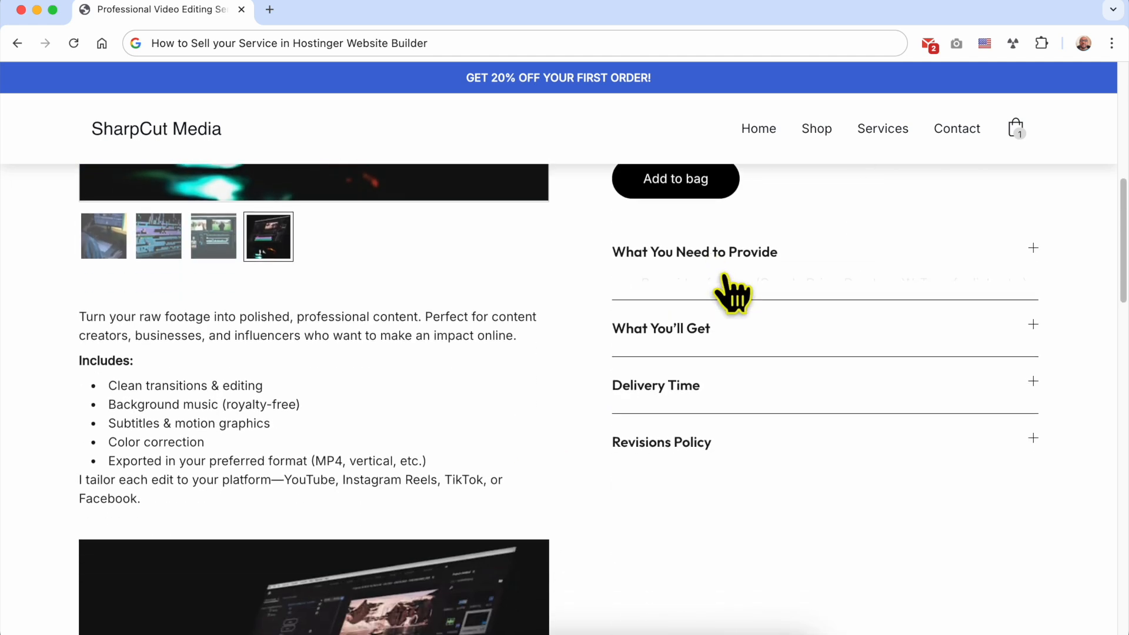
{"action": "left_click", "coordinate": [722, 309]}
{"action": "left_click", "coordinate": [689, 498]}
{"action": "scroll", "coordinate": [693, 550], "scroll_direction": "down", "scroll_amount": 2}
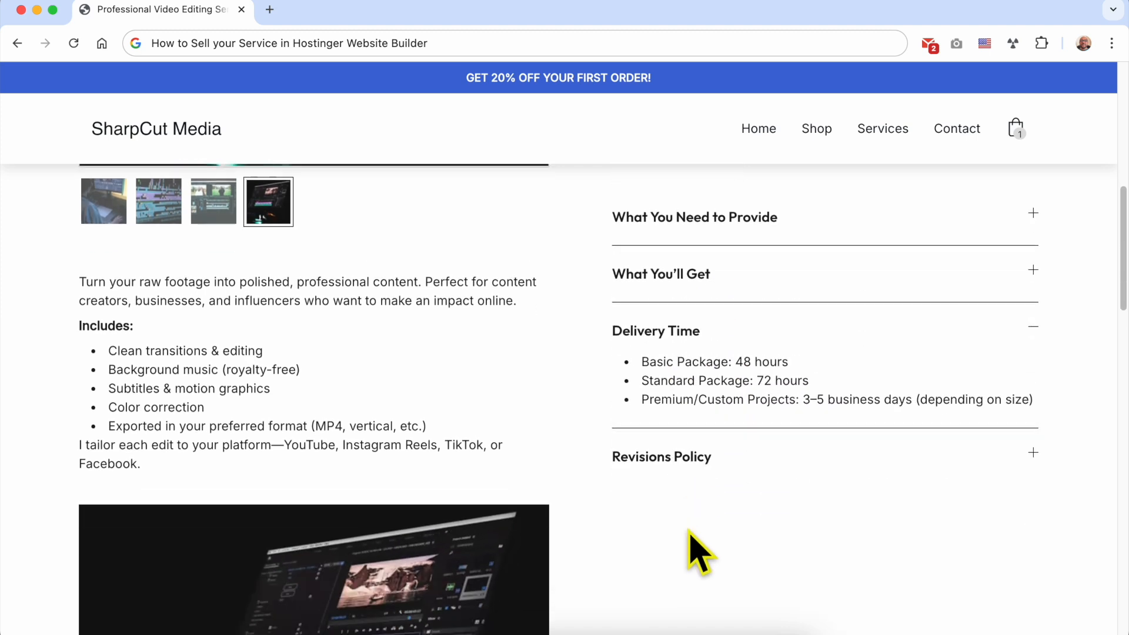
{"action": "left_click", "coordinate": [698, 467]}
{"action": "scroll", "coordinate": [700, 344], "scroll_direction": "up", "scroll_amount": 2}
{"action": "scroll", "coordinate": [704, 341], "scroll_direction": "up", "scroll_amount": 1}
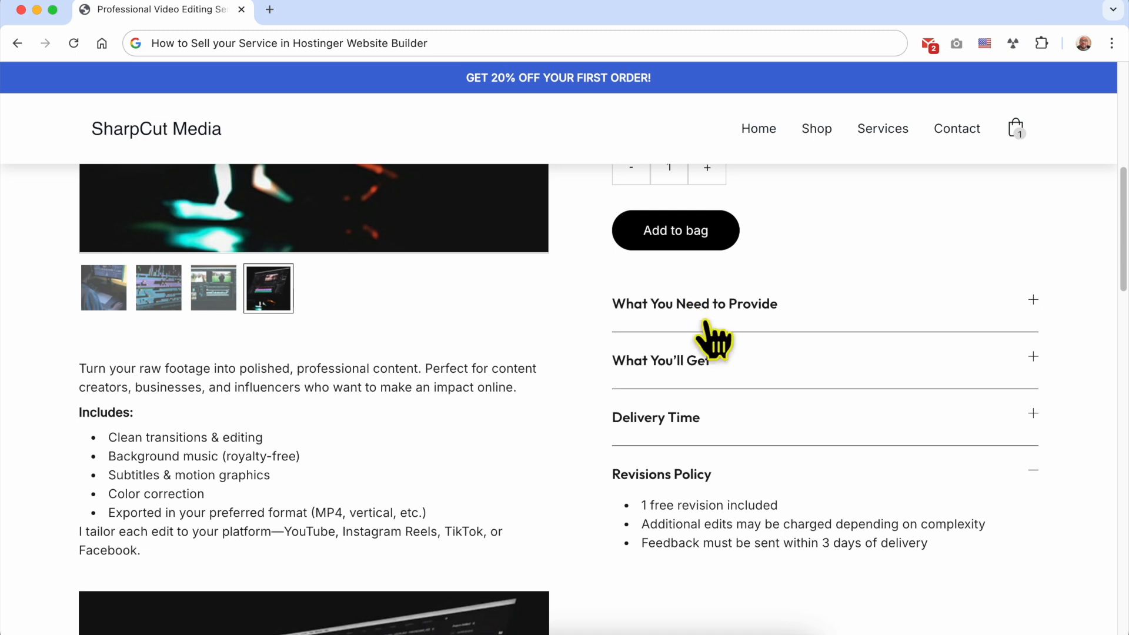
Examine the service description and the image and YouTube video embedded below it.
{"action": "triple_click", "coordinate": [213, 370]}
{"action": "scroll", "coordinate": [259, 378], "scroll_direction": "down", "scroll_amount": 5}
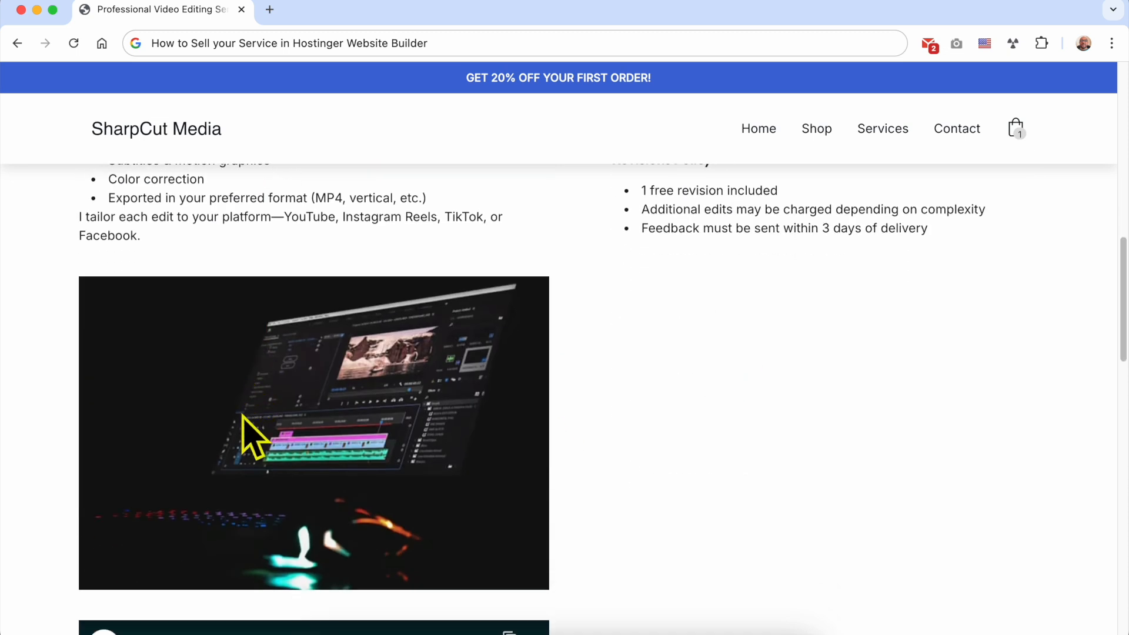
{"action": "scroll", "coordinate": [242, 415], "scroll_direction": "down", "scroll_amount": 7}
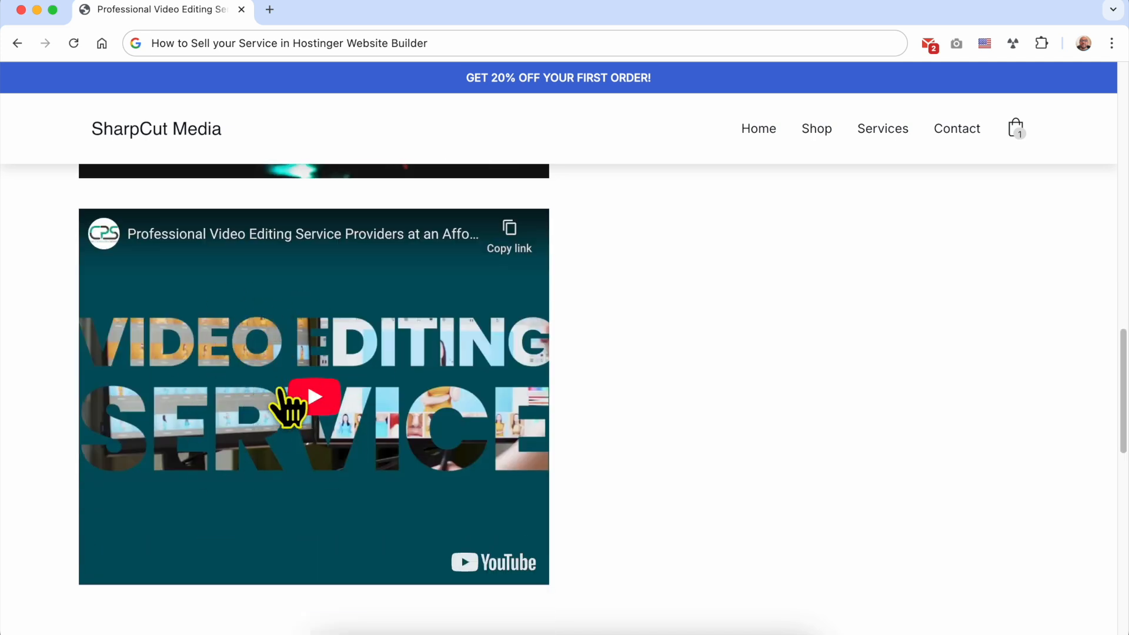
{"action": "scroll", "coordinate": [286, 400], "scroll_direction": "down", "scroll_amount": 8}
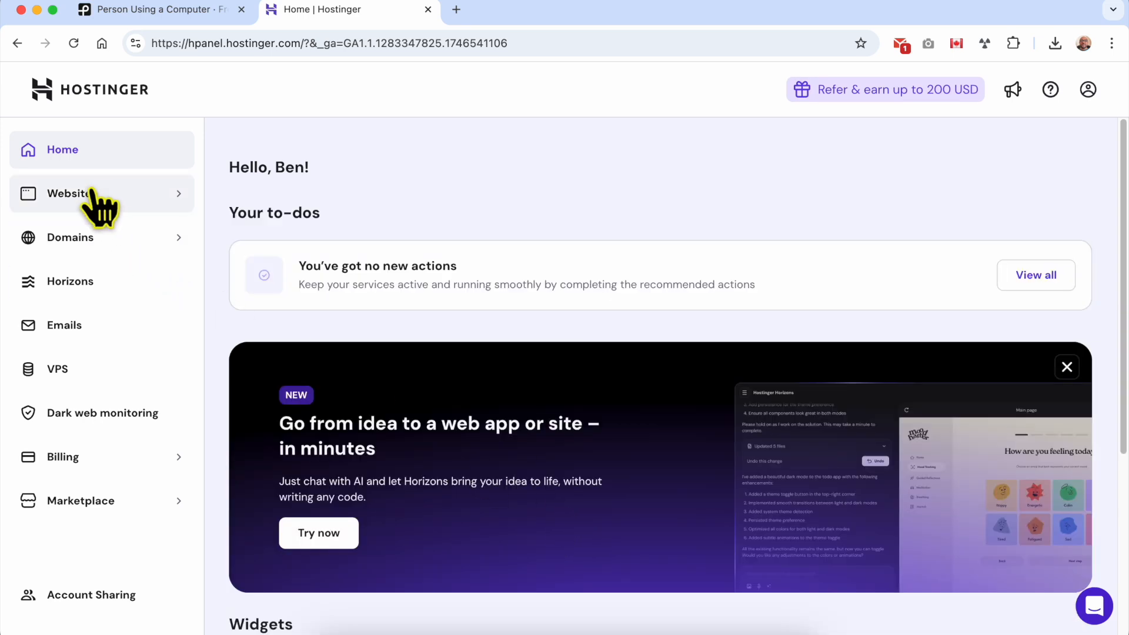
From the websites list in Hostinger hPanel, add a new website under Business Web Hosting with Hostinger Website Builder.
{"action": "left_click", "coordinate": [89, 193]}
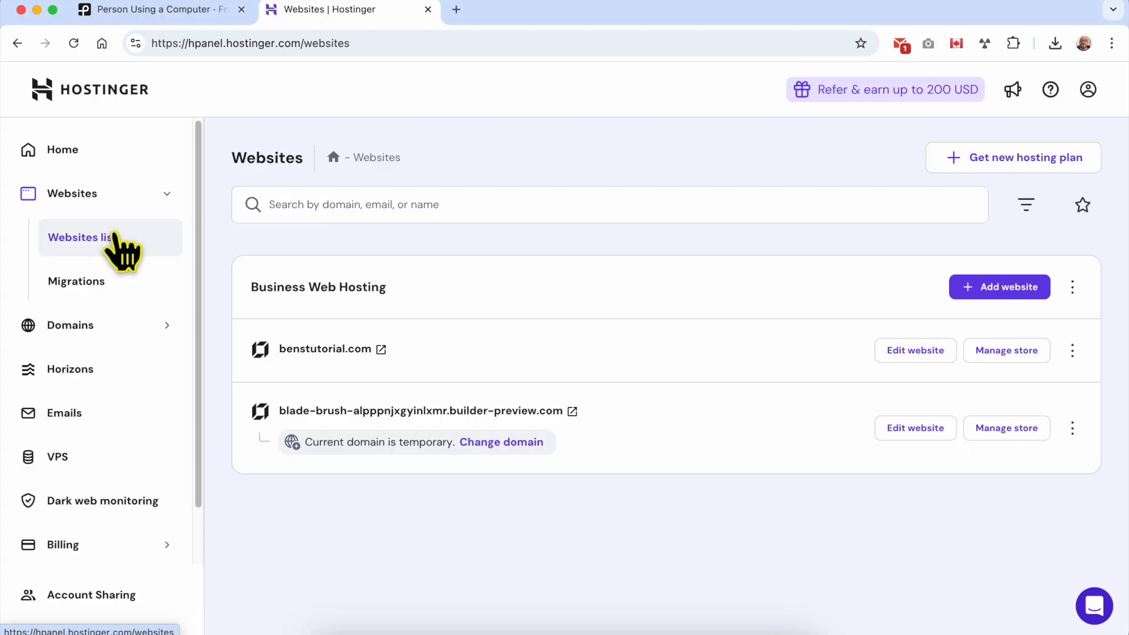
{"action": "left_click", "coordinate": [1000, 292]}
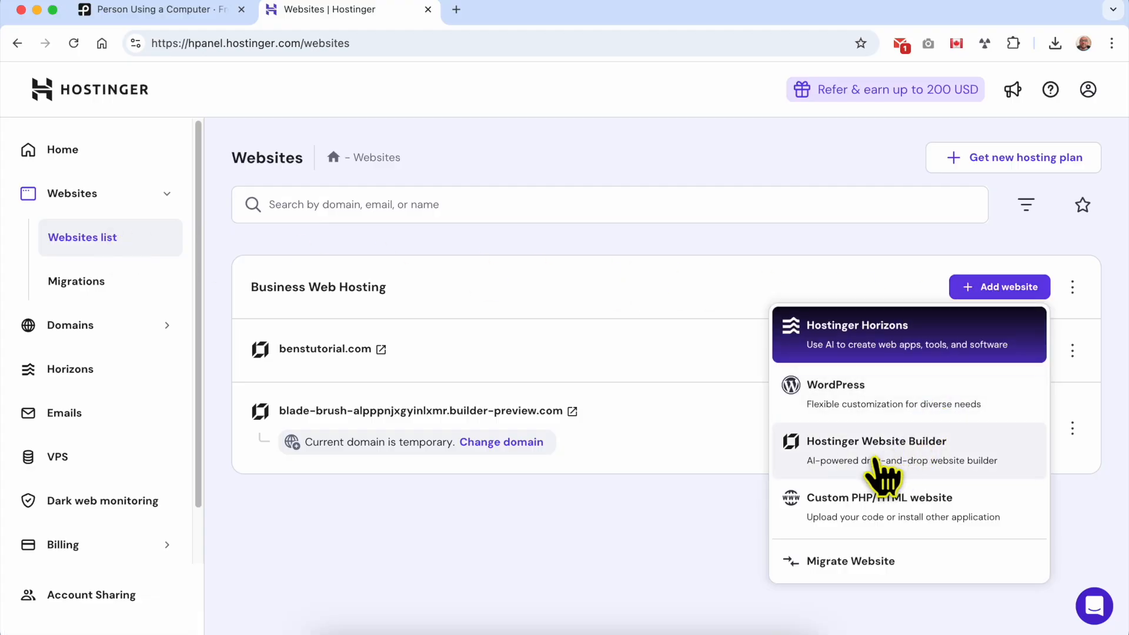
{"action": "left_click", "coordinate": [909, 453]}
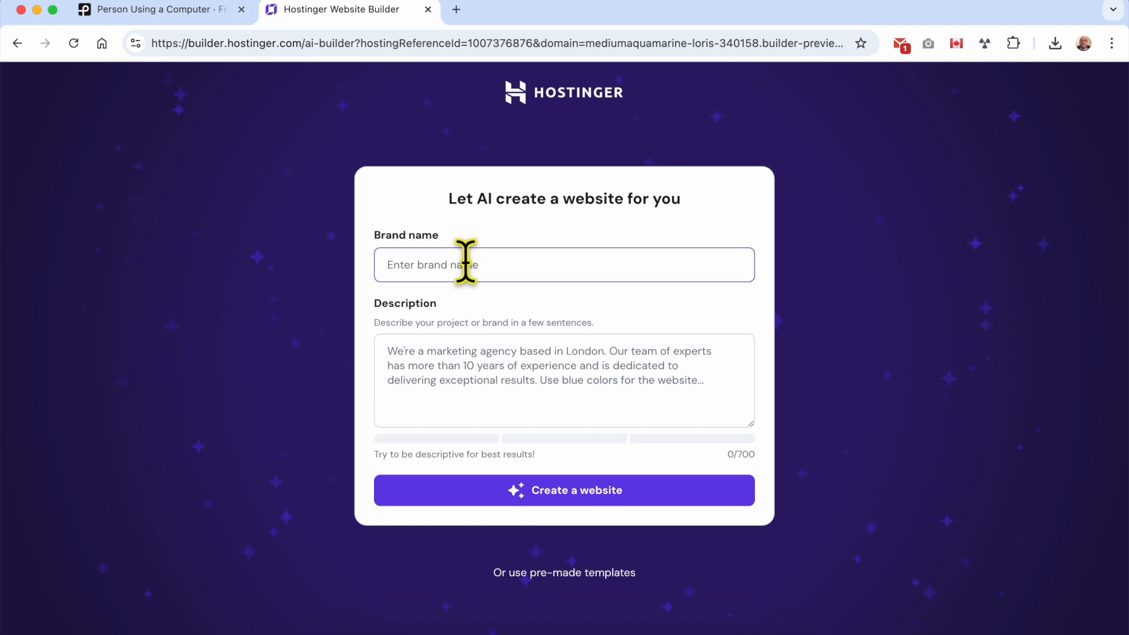
Enter the brand name SharpCut Media and the description "create an online store were i can sell my video editing service".
{"action": "type", "text": "SharpCut Media"}
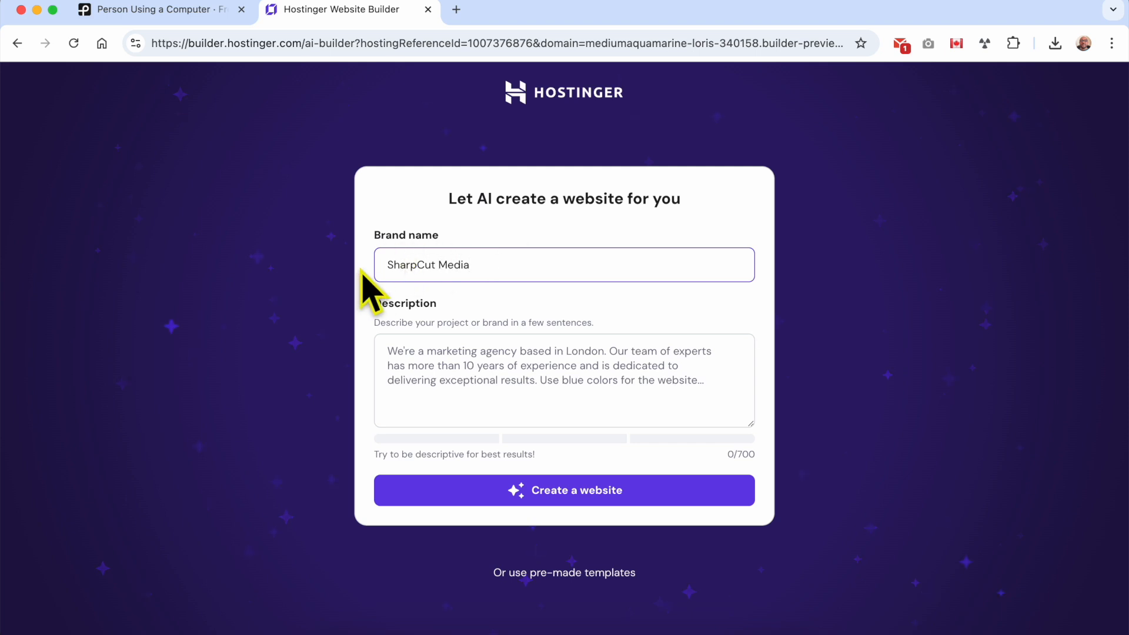
{"action": "left_click", "coordinate": [434, 350]}
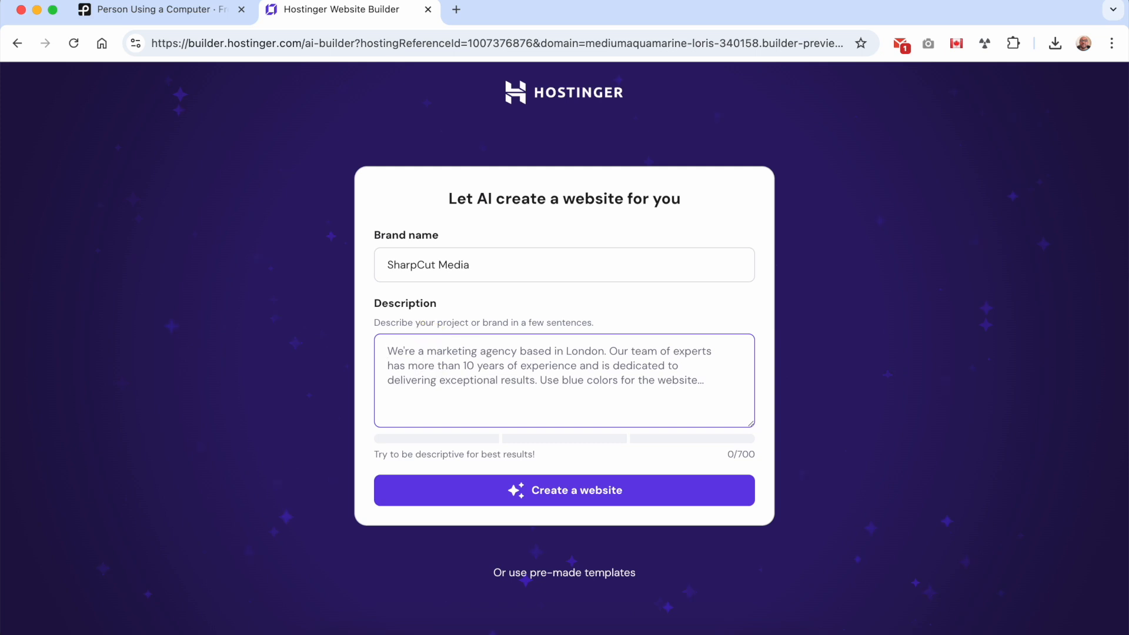
{"action": "type", "text": "create an online store"}
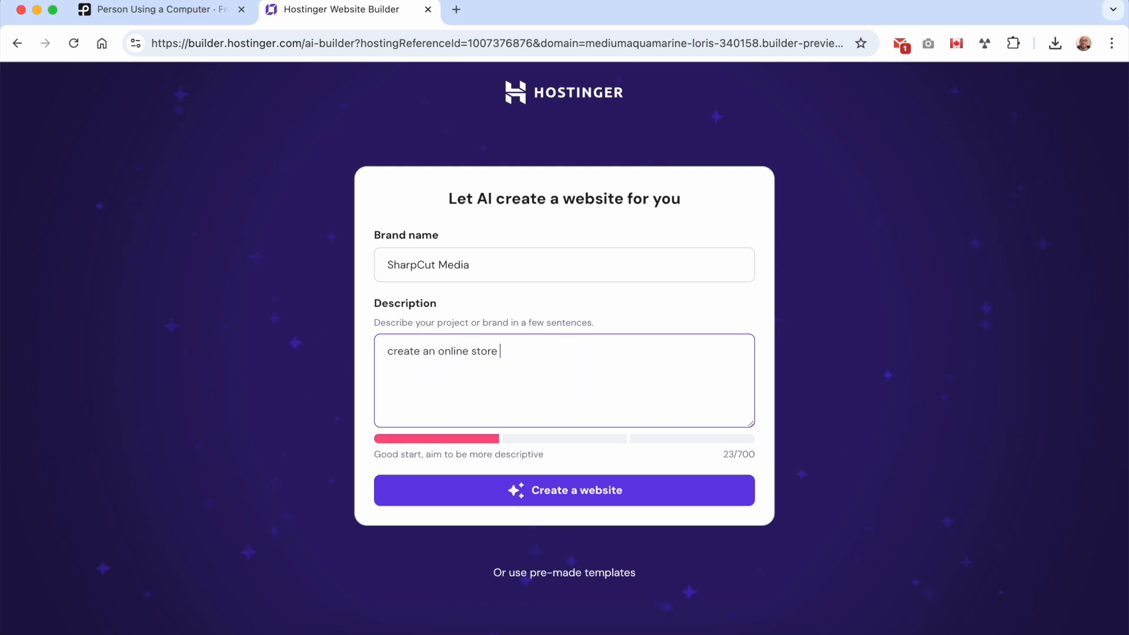
{"action": "type", "text": " i w"}
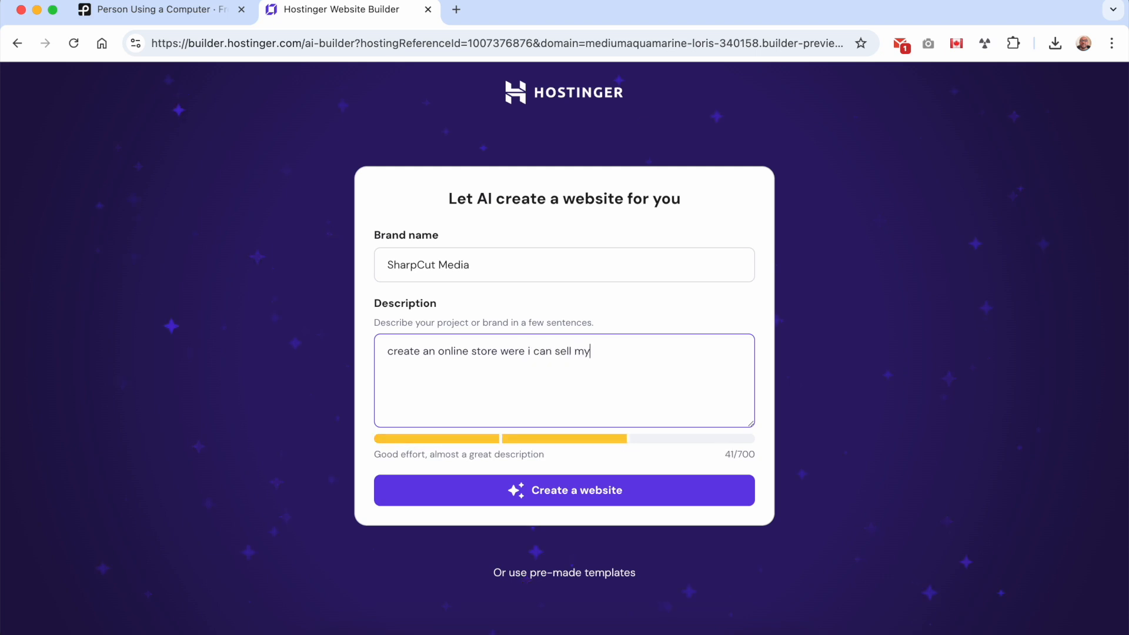
{"action": "type", "text": "video "}
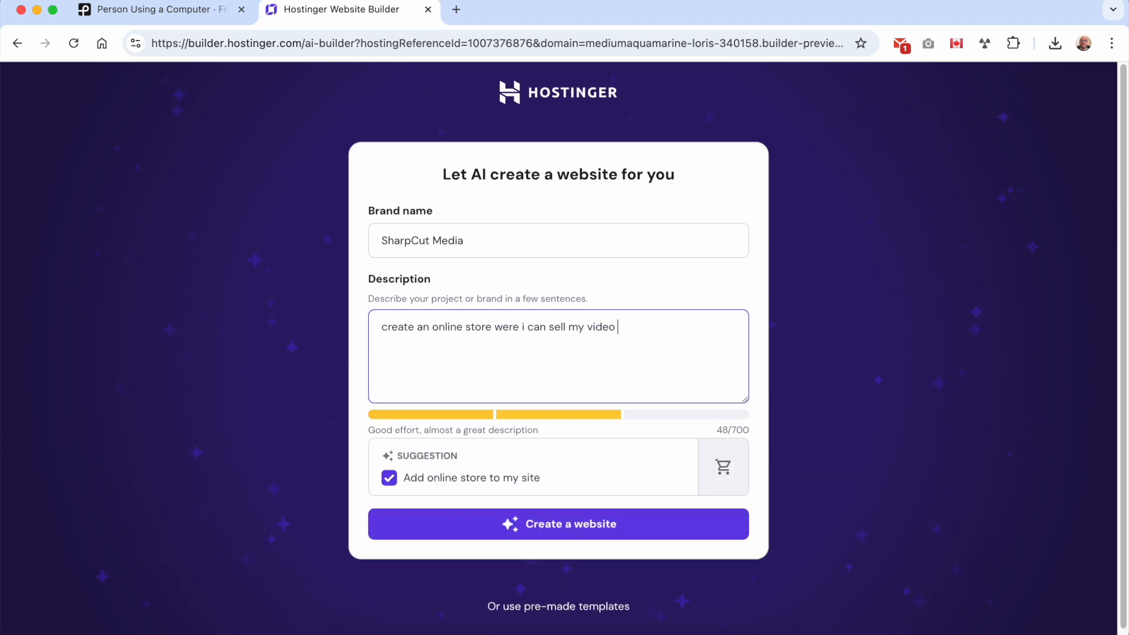
{"action": "type", "text": "editing service"}
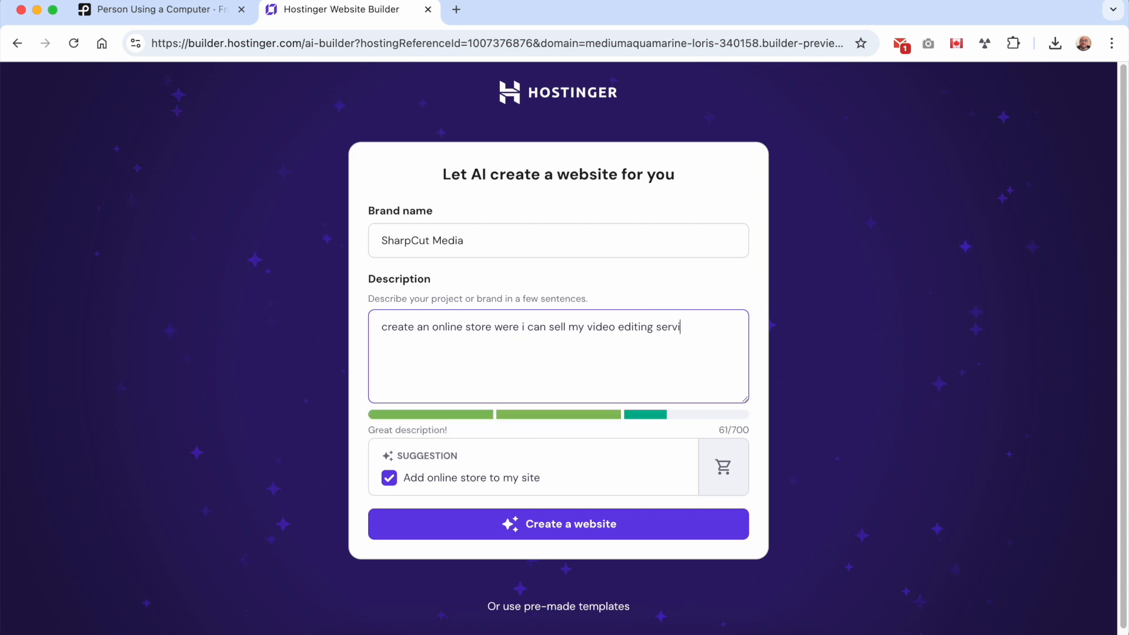
{"action": "key", "text": "Return"}
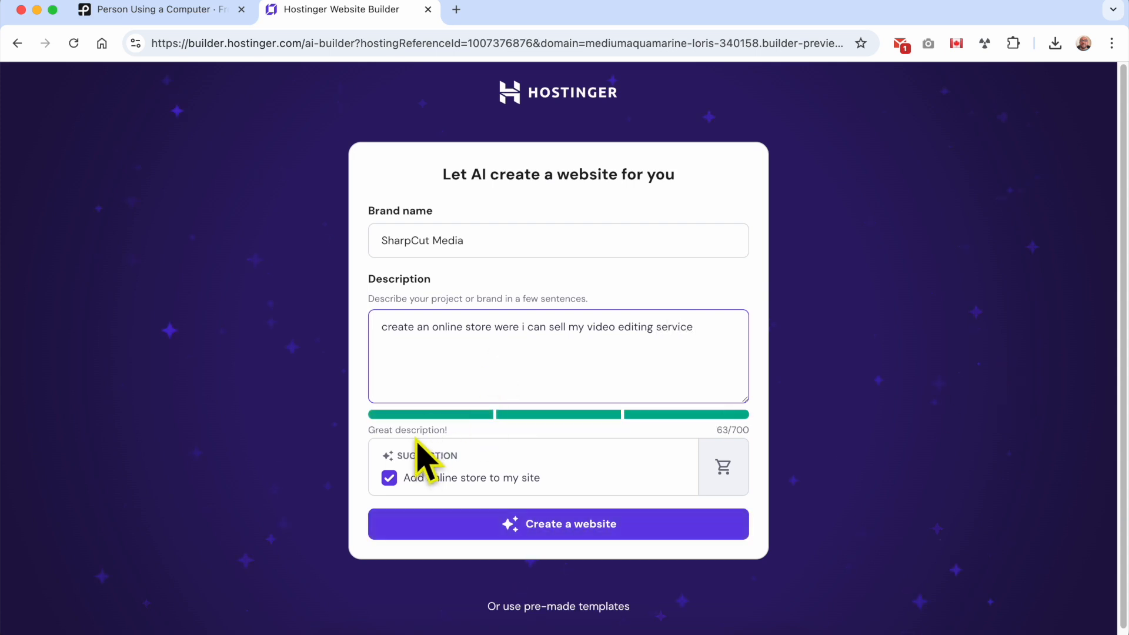
Keep the suggestion to add an online store enabled and generate the website with AI.
{"action": "double_click", "coordinate": [411, 431]}
{"action": "left_click", "coordinate": [478, 450]}
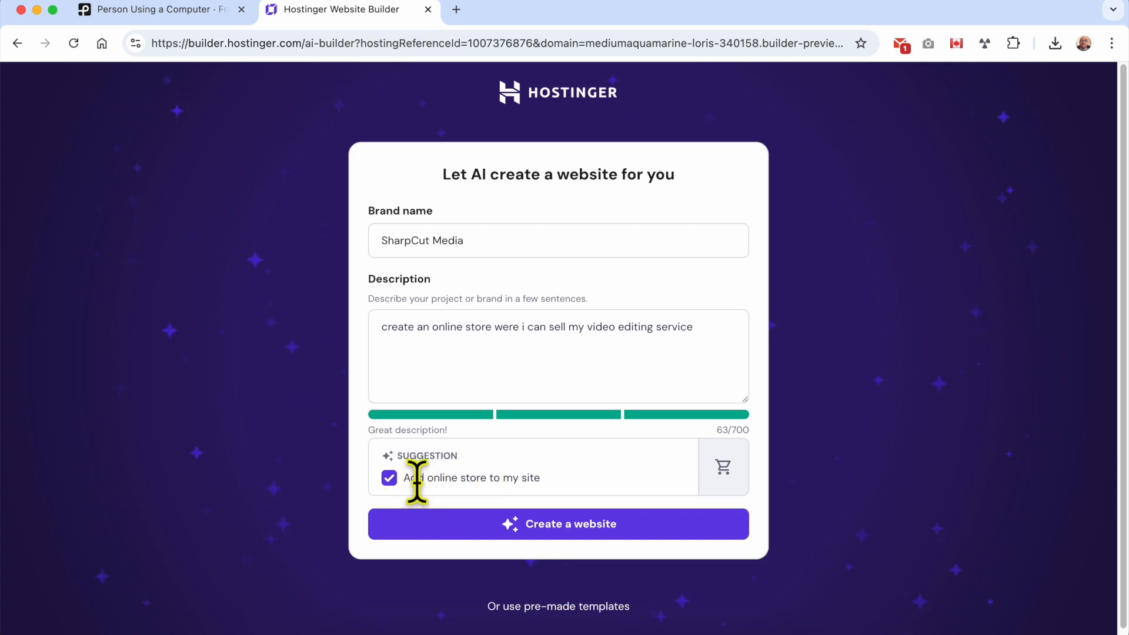
{"action": "left_click", "coordinate": [389, 478]}
{"action": "left_click_drag", "start_coordinate": [486, 327], "coordinate": [397, 328]}
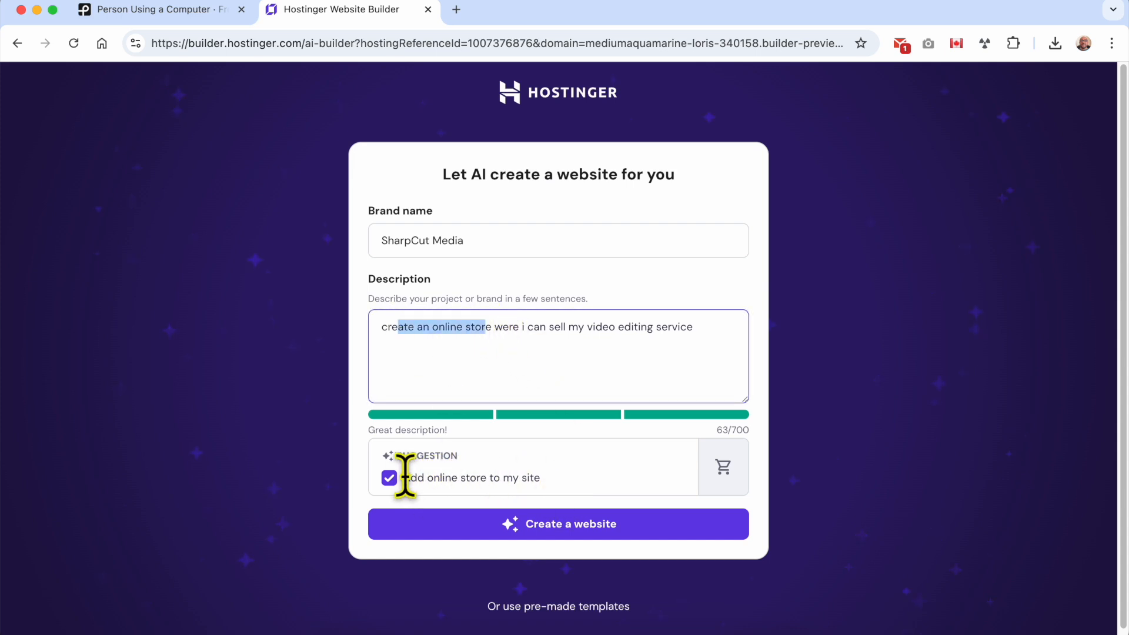
{"action": "left_click", "coordinate": [563, 527]}
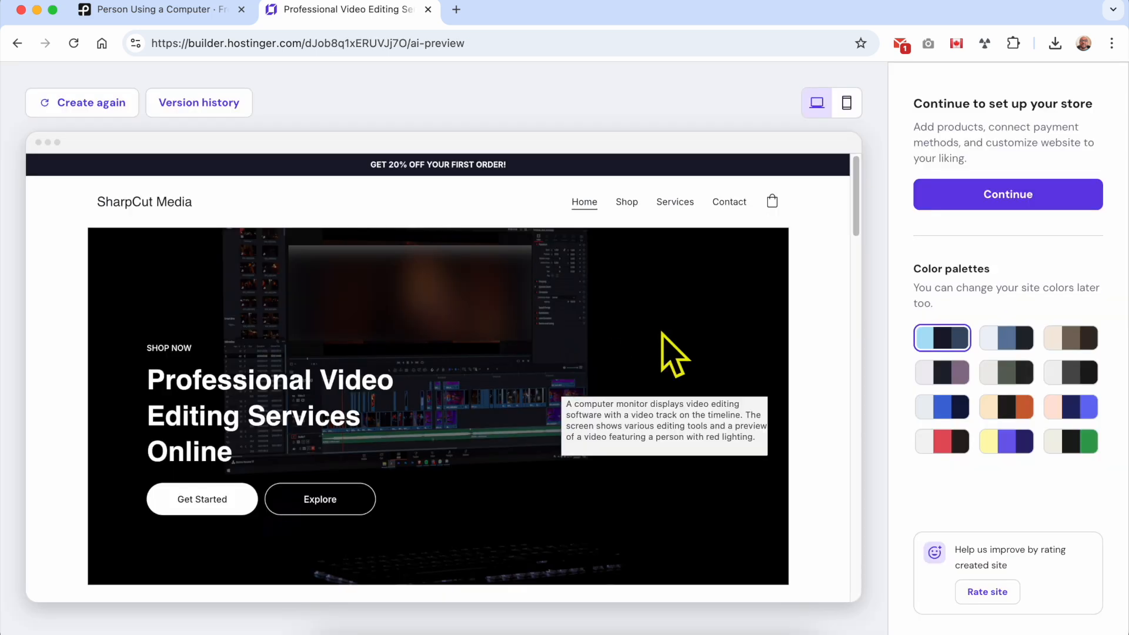
Review the brand name and description in the form for creating another website version, and close it without generating.
{"action": "left_click", "coordinate": [88, 105]}
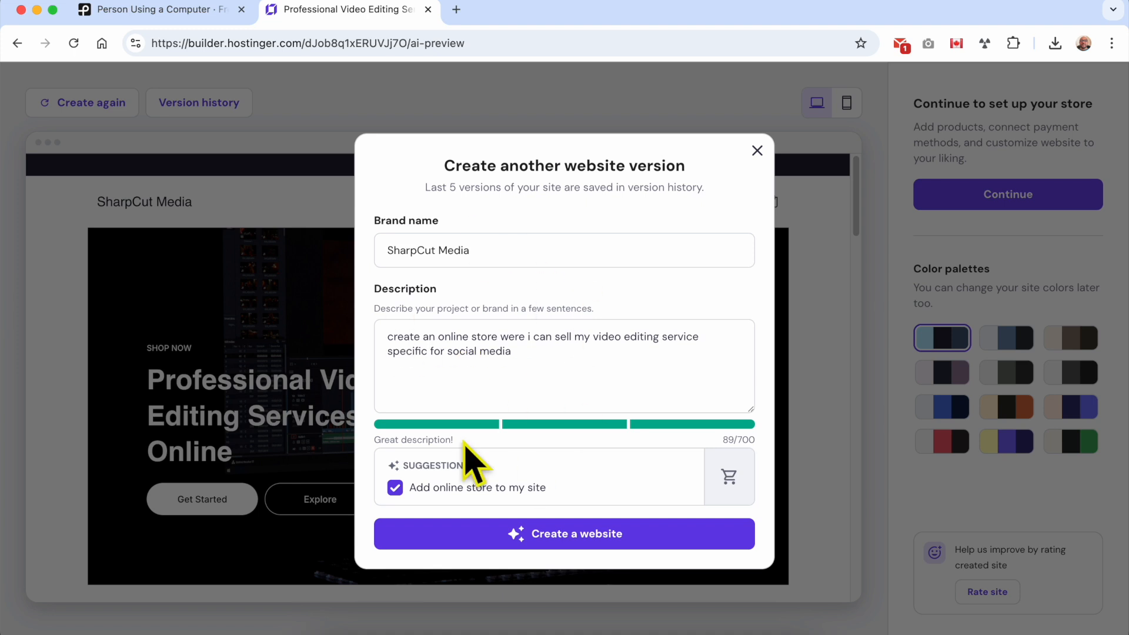
{"action": "triple_click", "coordinate": [385, 340]}
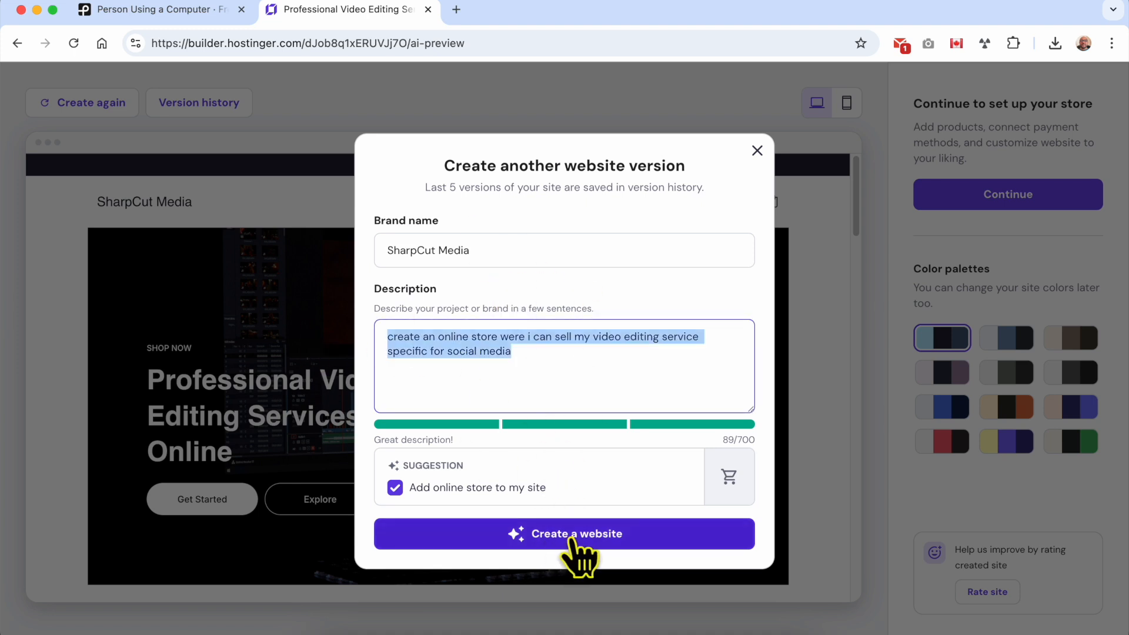
{"action": "left_click", "coordinate": [758, 151]}
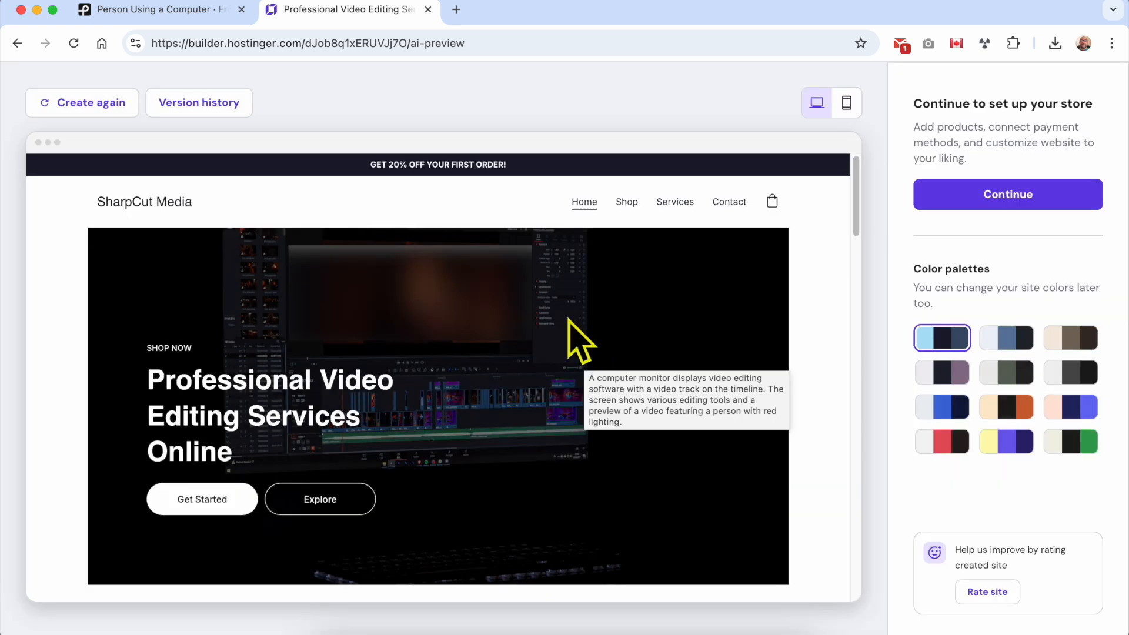
Review the saved versions in the website's version history and close the list.
{"action": "left_click", "coordinate": [231, 106]}
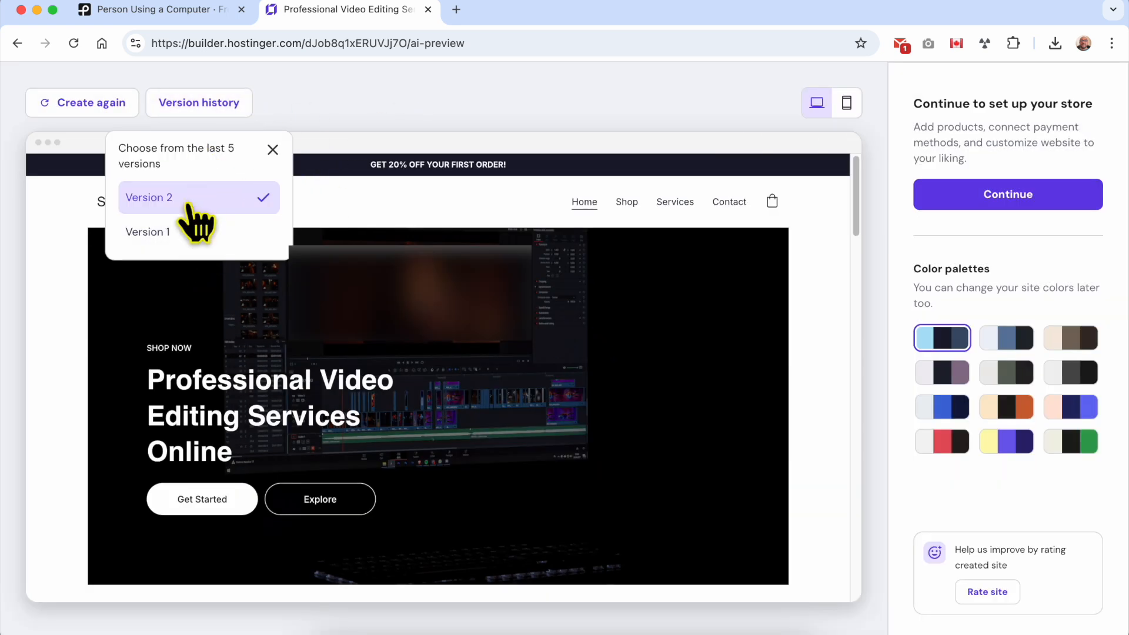
{"action": "left_click_drag", "start_coordinate": [119, 150], "coordinate": [193, 171]}
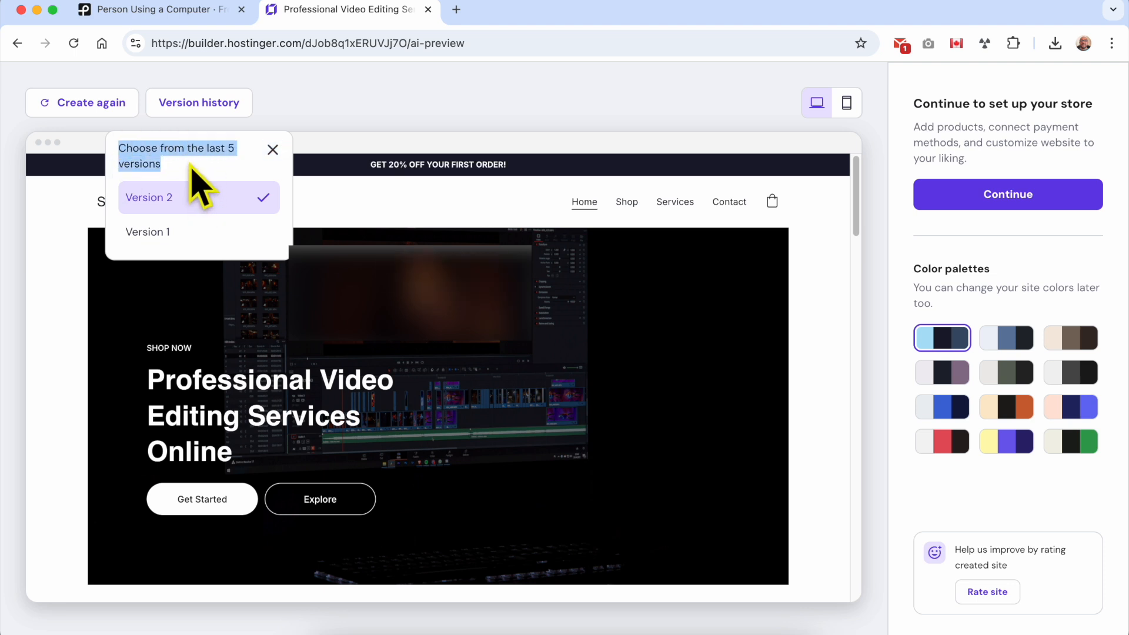
{"action": "left_click", "coordinate": [396, 114]}
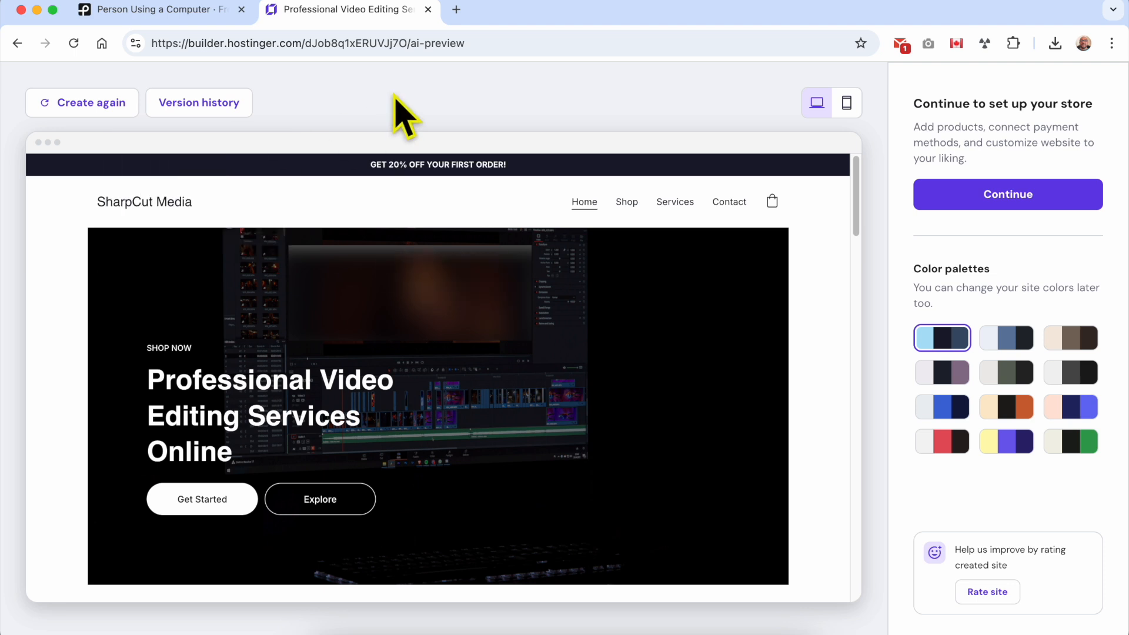
Compare the site's mobile and desktop previews and apply the pale, slate-blue and black color palette.
{"action": "left_click", "coordinate": [848, 103]}
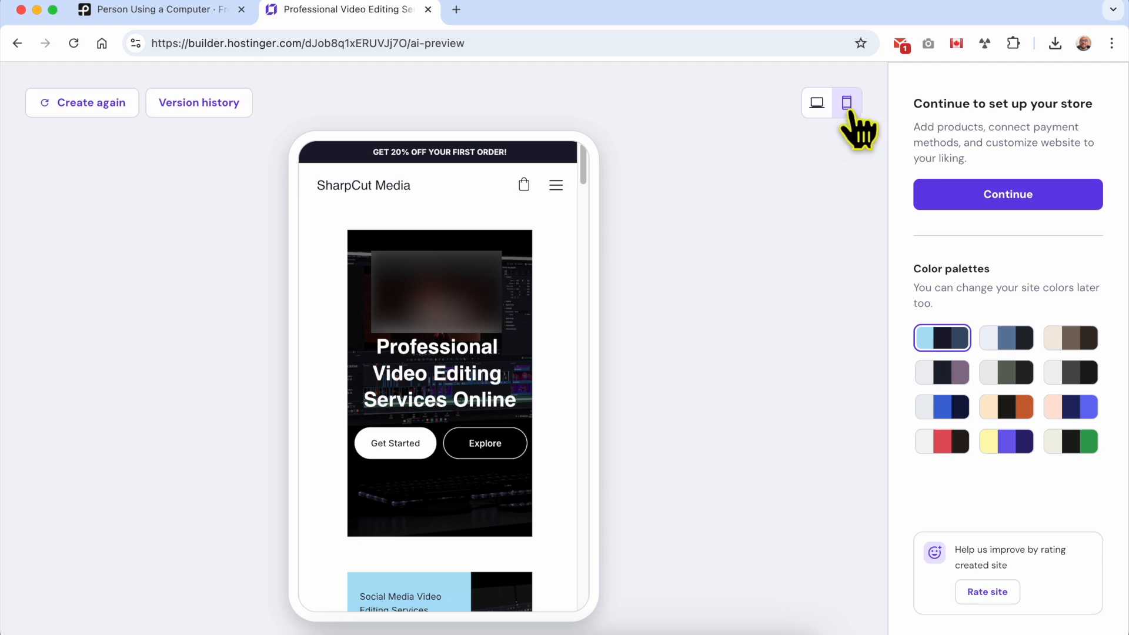
{"action": "left_click", "coordinate": [819, 105]}
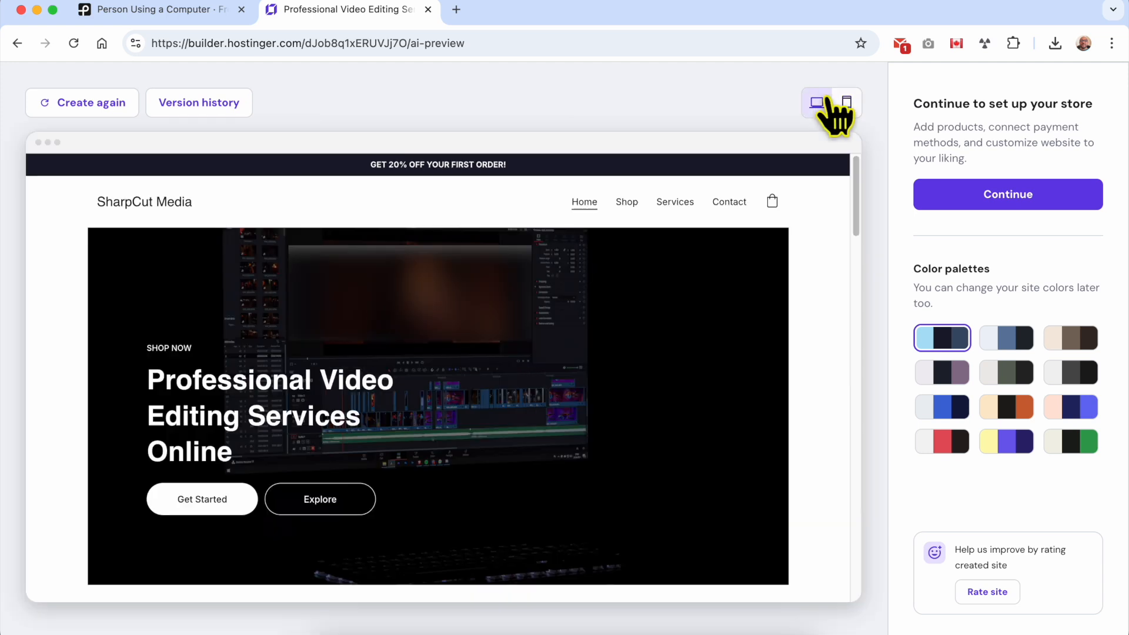
{"action": "left_click", "coordinate": [847, 105]}
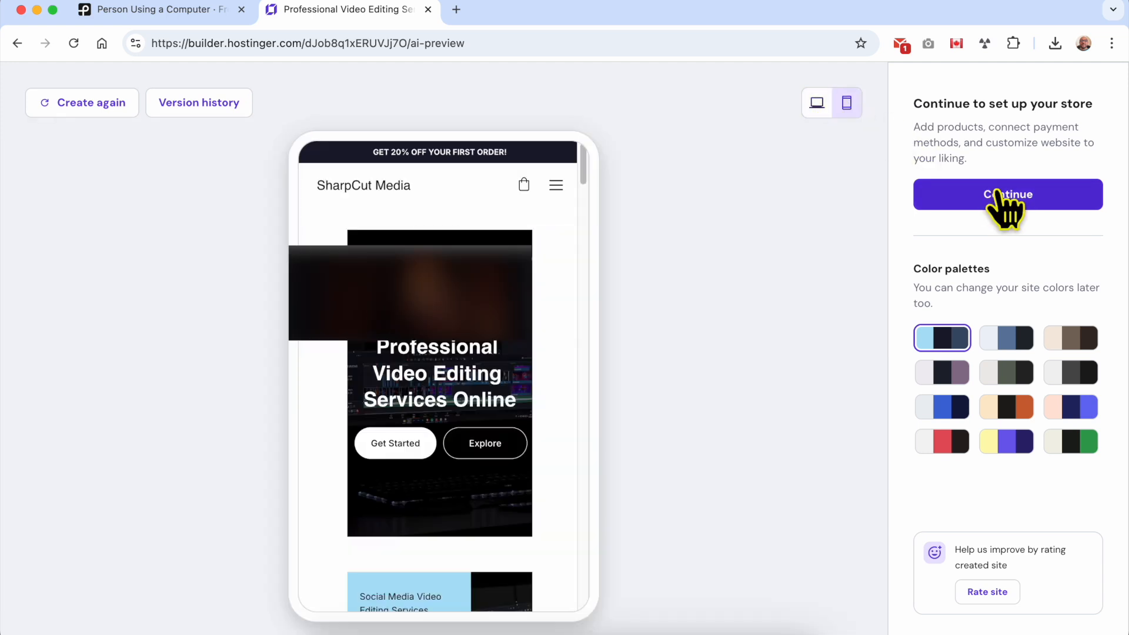
{"action": "left_click", "coordinate": [1009, 339]}
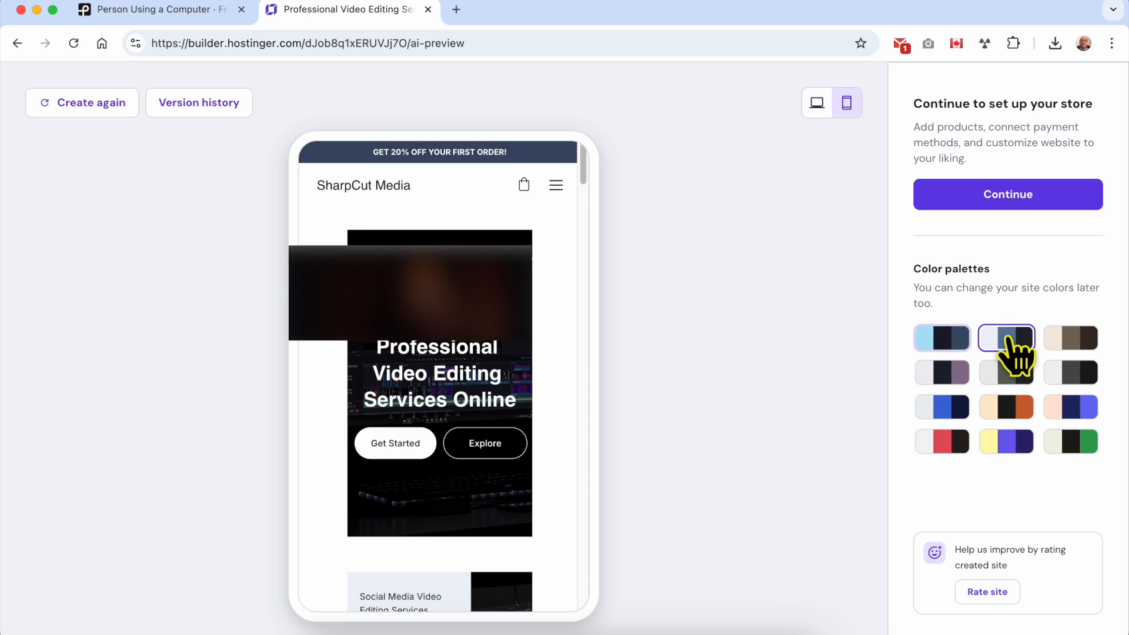
{"action": "left_click", "coordinate": [817, 103]}
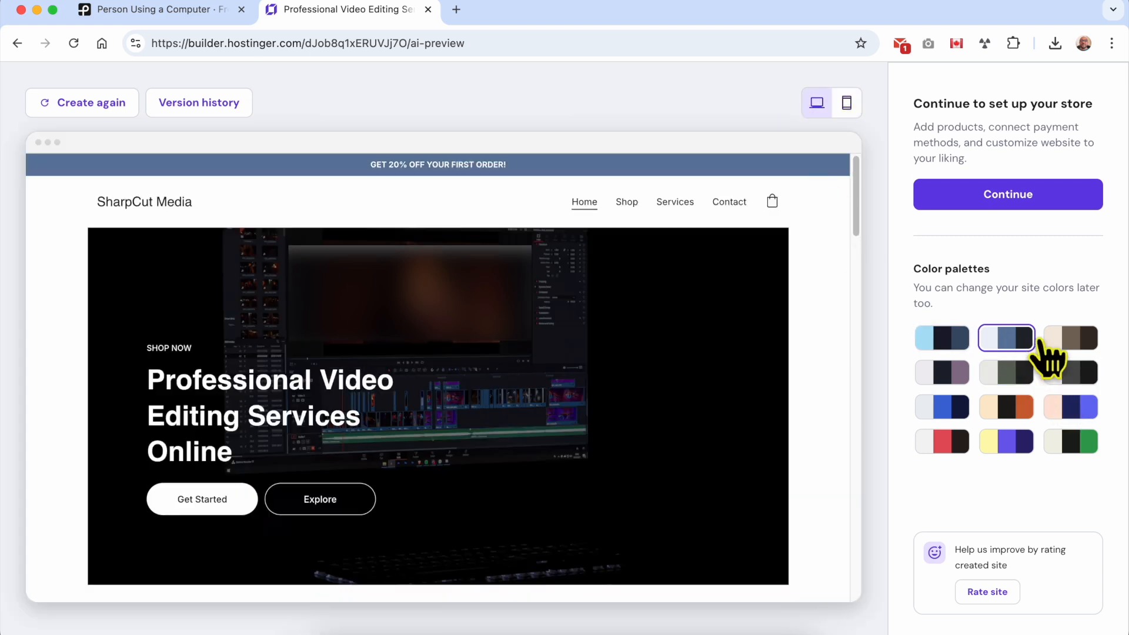
Apply the pale, bright-blue and navy color palette, and continue past the store manager into the website editor.
{"action": "left_click", "coordinate": [941, 407]}
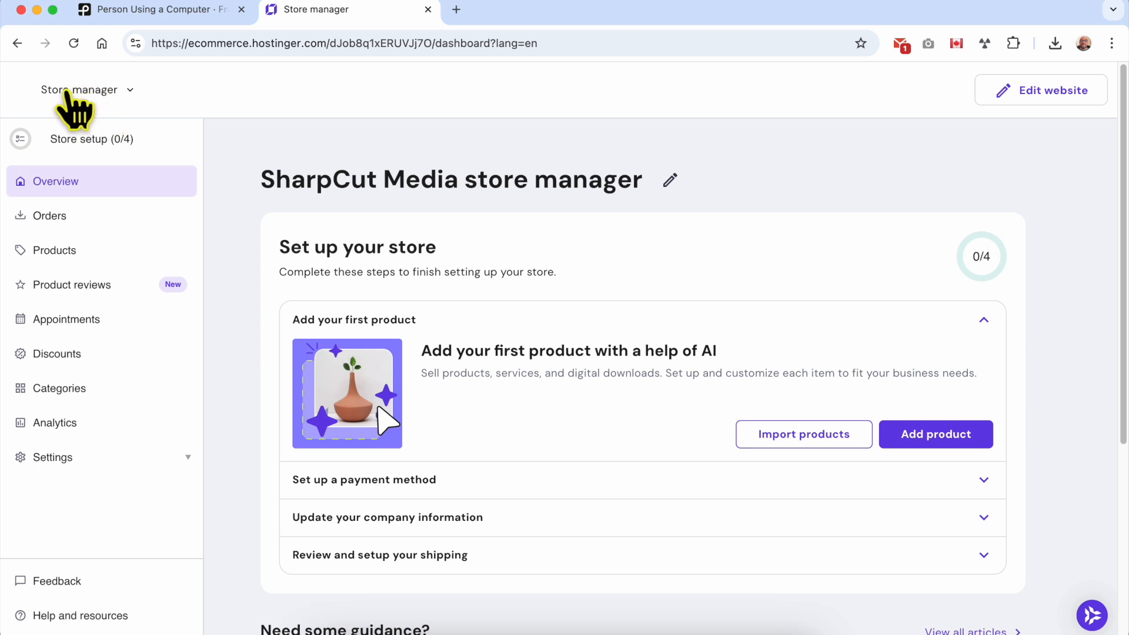
{"action": "left_click", "coordinate": [124, 88]}
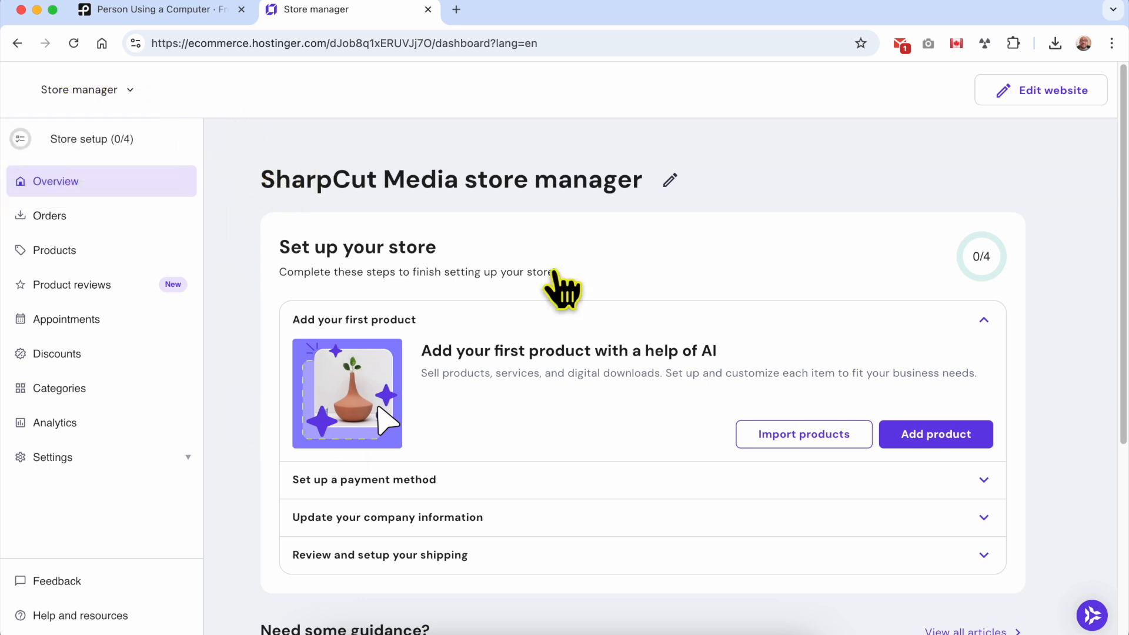
{"action": "left_click", "coordinate": [124, 88]}
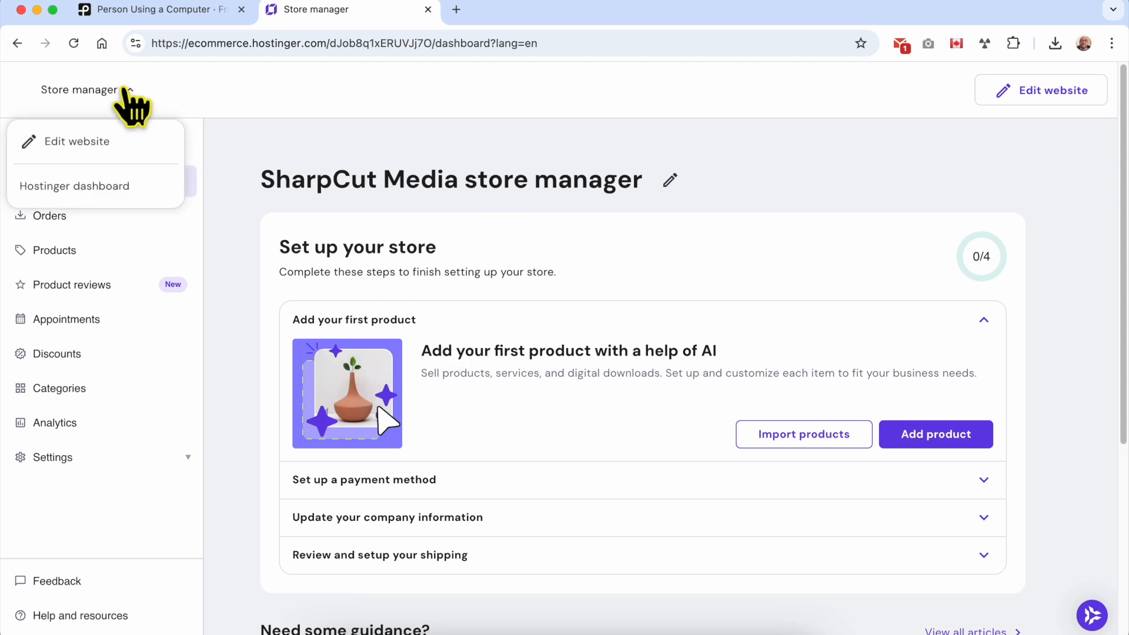
{"action": "left_click", "coordinate": [112, 142]}
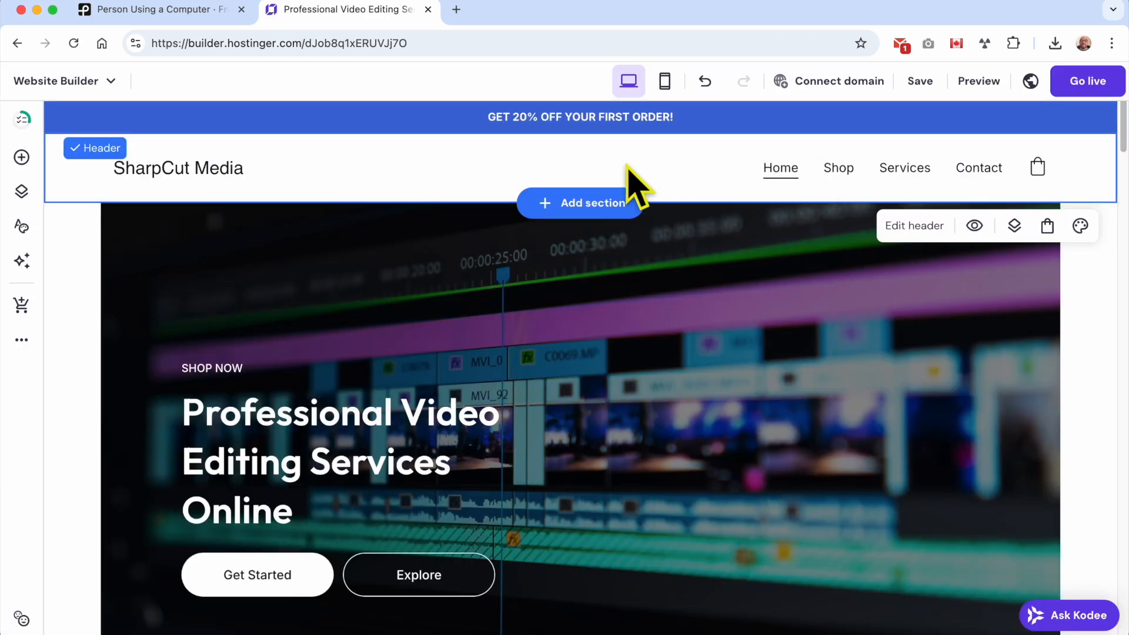
Review the home page in the editor and in preview mode down to the footer, and return to the editor.
{"action": "left_click", "coordinate": [680, 290]}
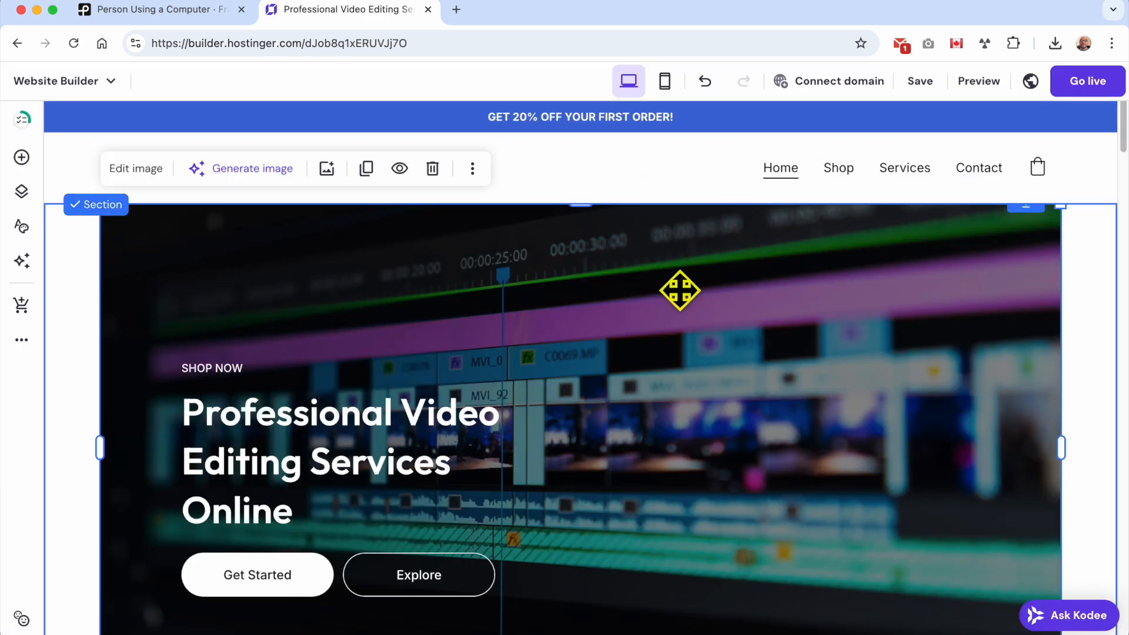
{"action": "scroll", "coordinate": [680, 290], "scroll_direction": "down", "scroll_amount": 10}
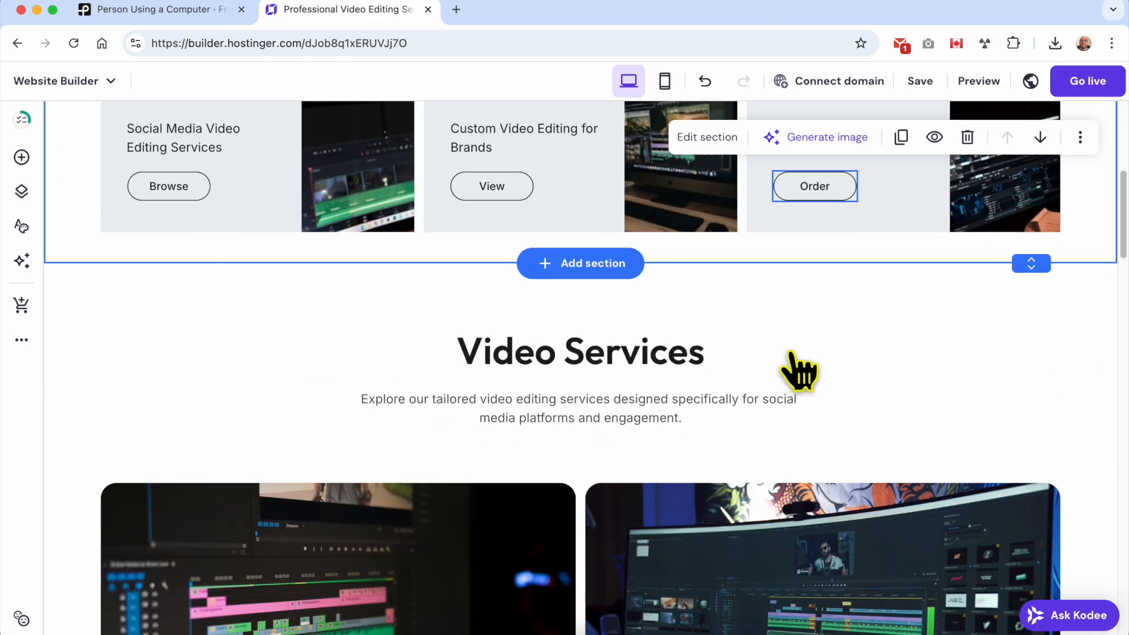
{"action": "scroll", "coordinate": [788, 350], "scroll_direction": "down", "scroll_amount": 3}
{"action": "scroll", "coordinate": [789, 350], "scroll_direction": "down", "scroll_amount": 3}
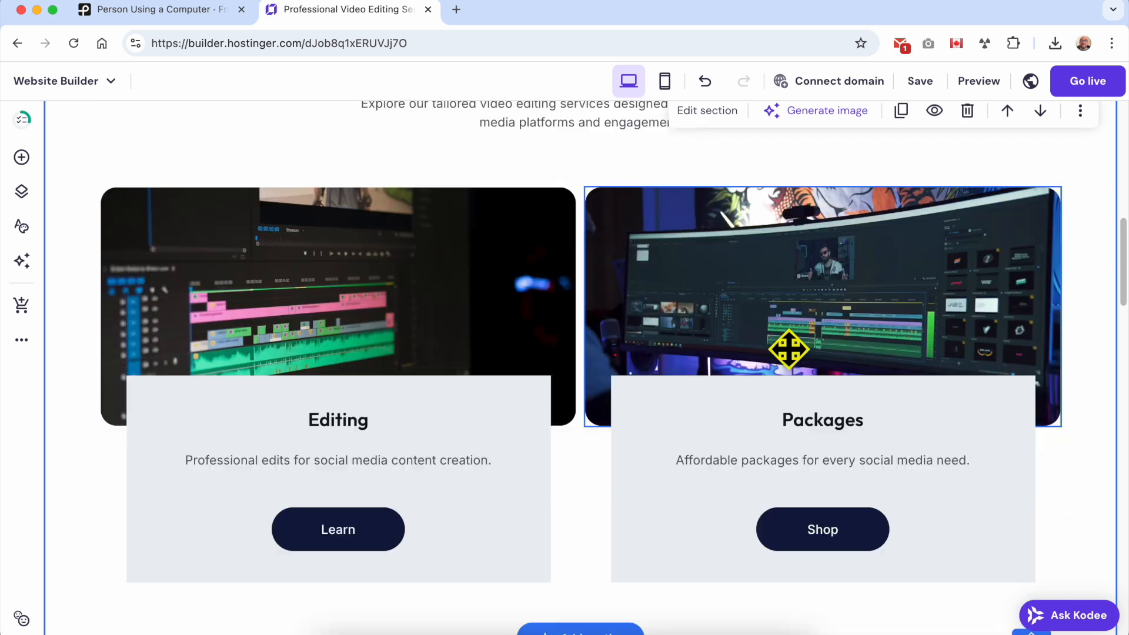
{"action": "left_click", "coordinate": [980, 83]}
{"action": "scroll", "coordinate": [633, 293], "scroll_direction": "down", "scroll_amount": 5}
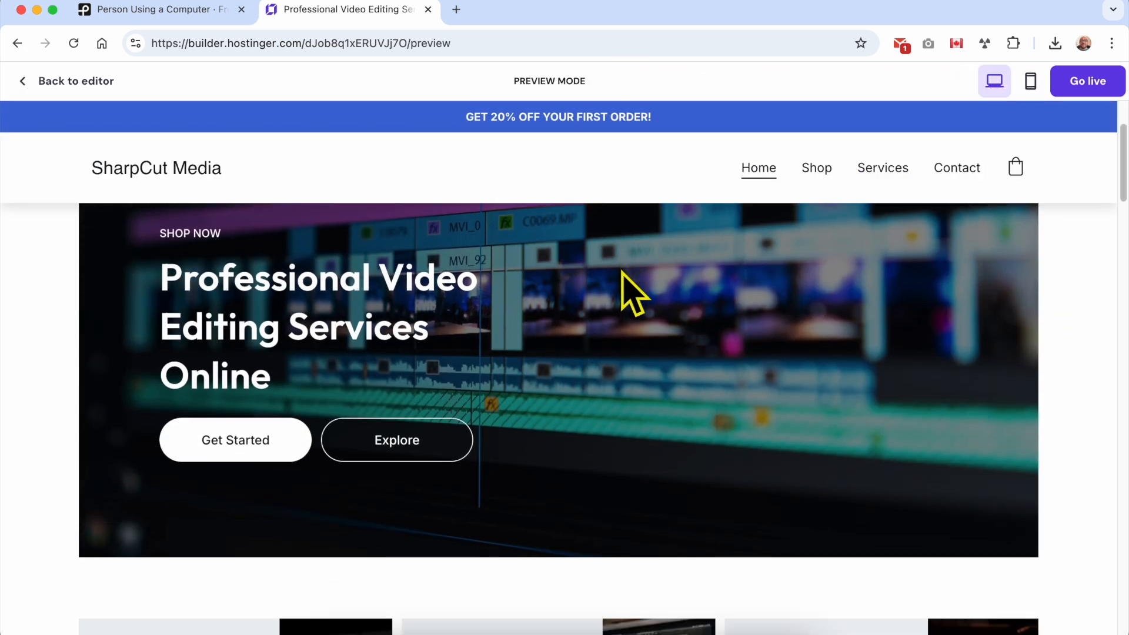
{"action": "scroll", "coordinate": [628, 288], "scroll_direction": "down", "scroll_amount": 10}
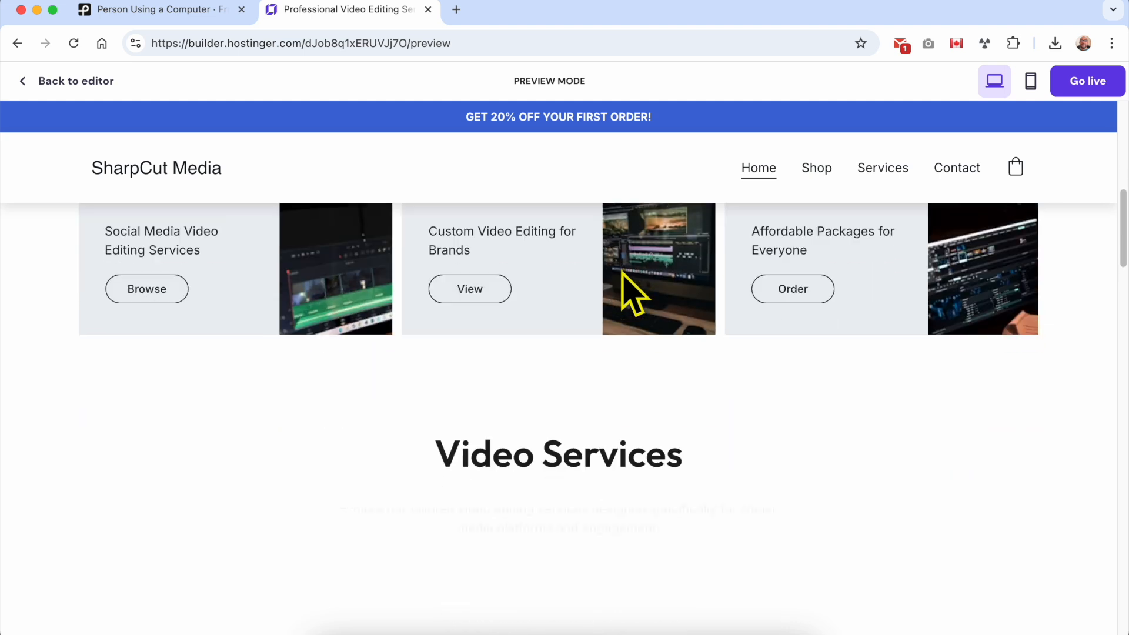
{"action": "scroll", "coordinate": [628, 288], "scroll_direction": "down", "scroll_amount": 8}
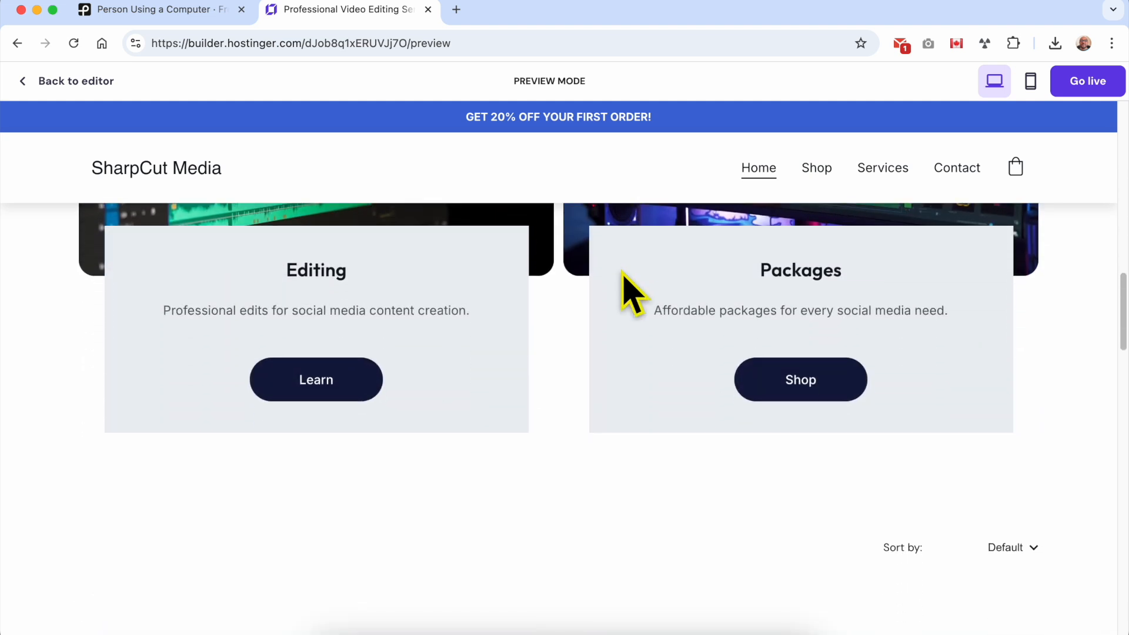
{"action": "scroll", "coordinate": [624, 272], "scroll_direction": "down", "scroll_amount": 10}
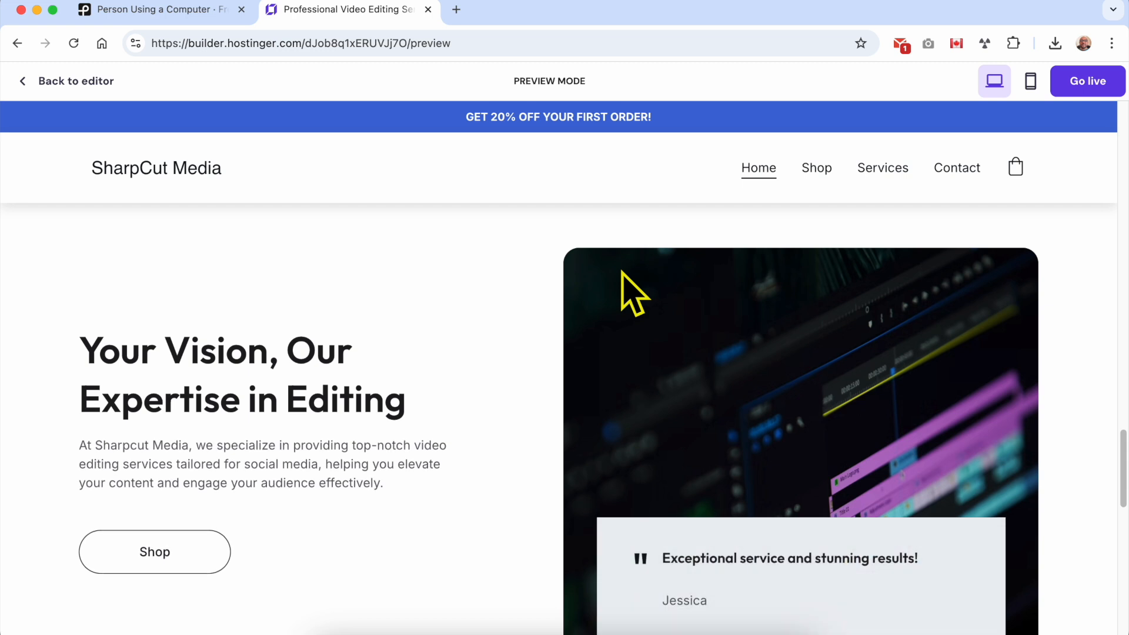
{"action": "scroll", "coordinate": [622, 276], "scroll_direction": "down", "scroll_amount": 10}
{"action": "scroll", "coordinate": [623, 282], "scroll_direction": "up", "scroll_amount": 2}
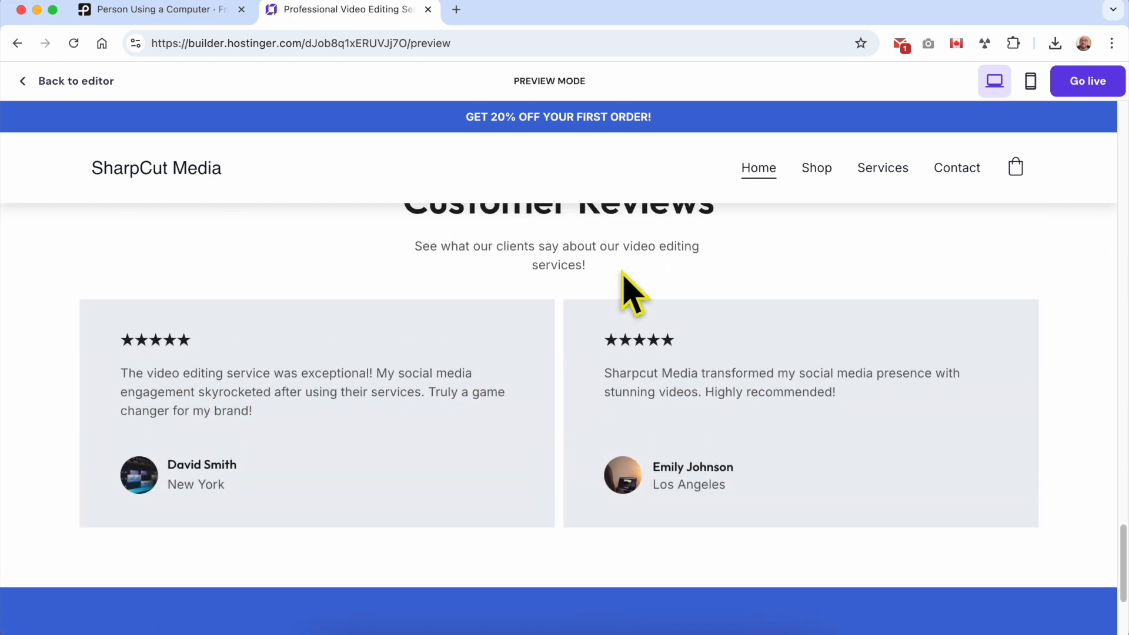
{"action": "scroll", "coordinate": [630, 291], "scroll_direction": "down", "scroll_amount": 5}
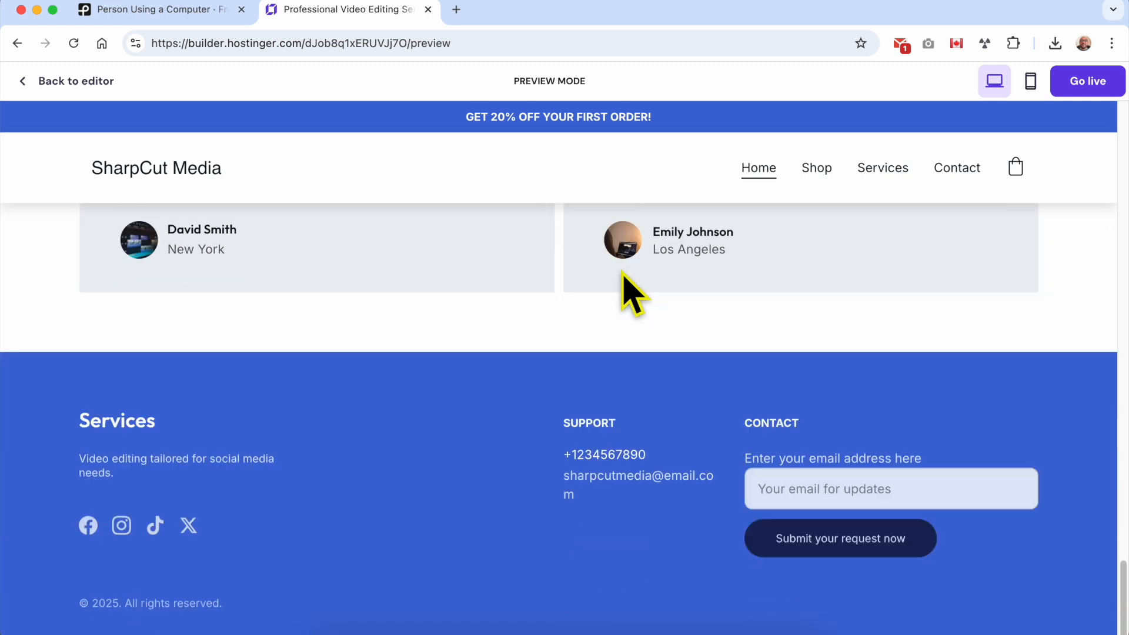
{"action": "left_click", "coordinate": [74, 82]}
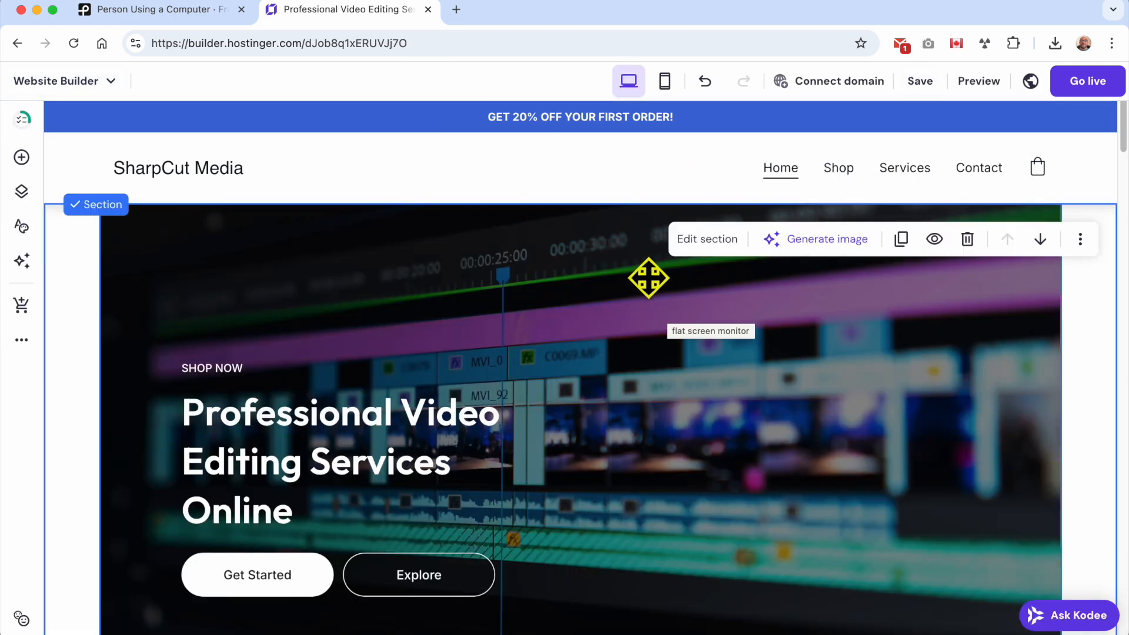
Publish the website and open the live site at its temporary domain to check the address.
{"action": "left_click", "coordinate": [1089, 83]}
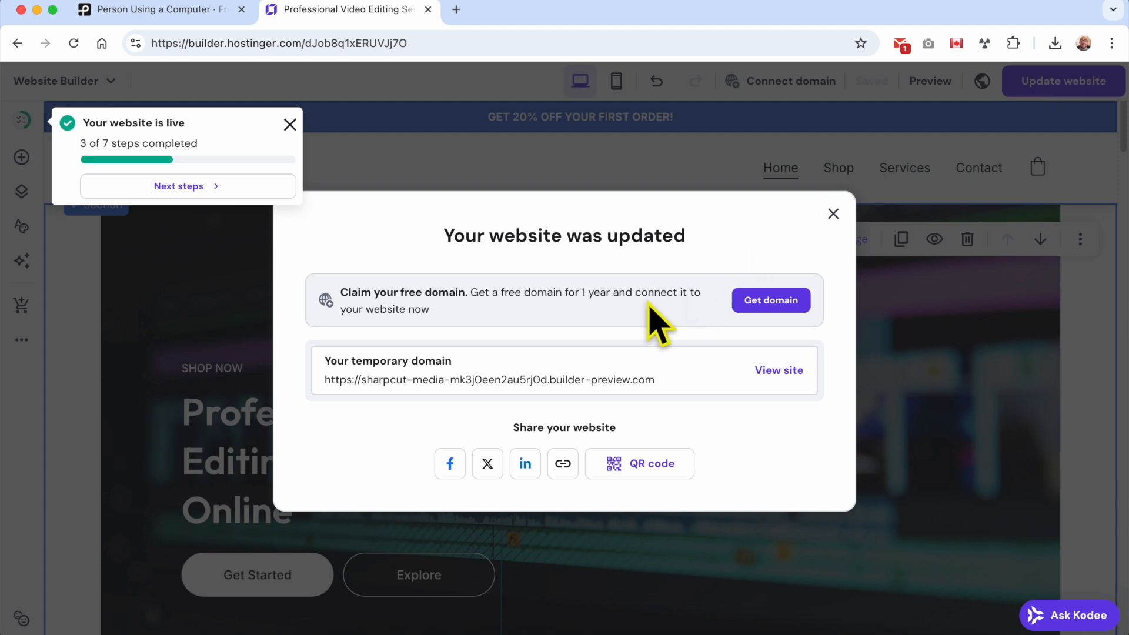
{"action": "left_click", "coordinate": [780, 370]}
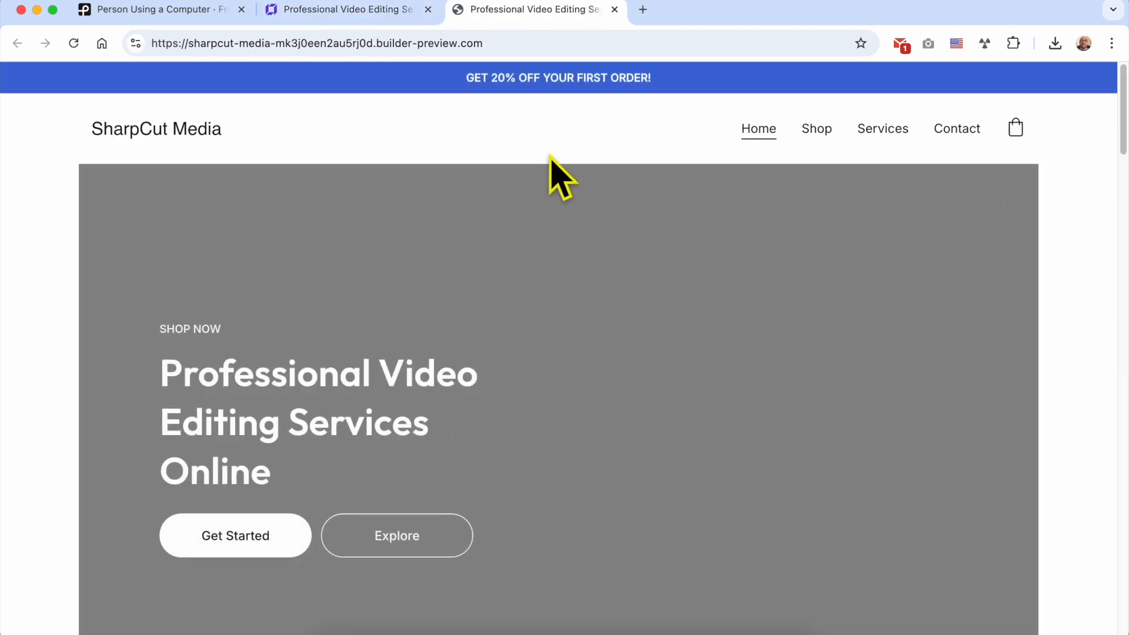
{"action": "left_click", "coordinate": [521, 43]}
{"action": "left_click", "coordinate": [530, 42]}
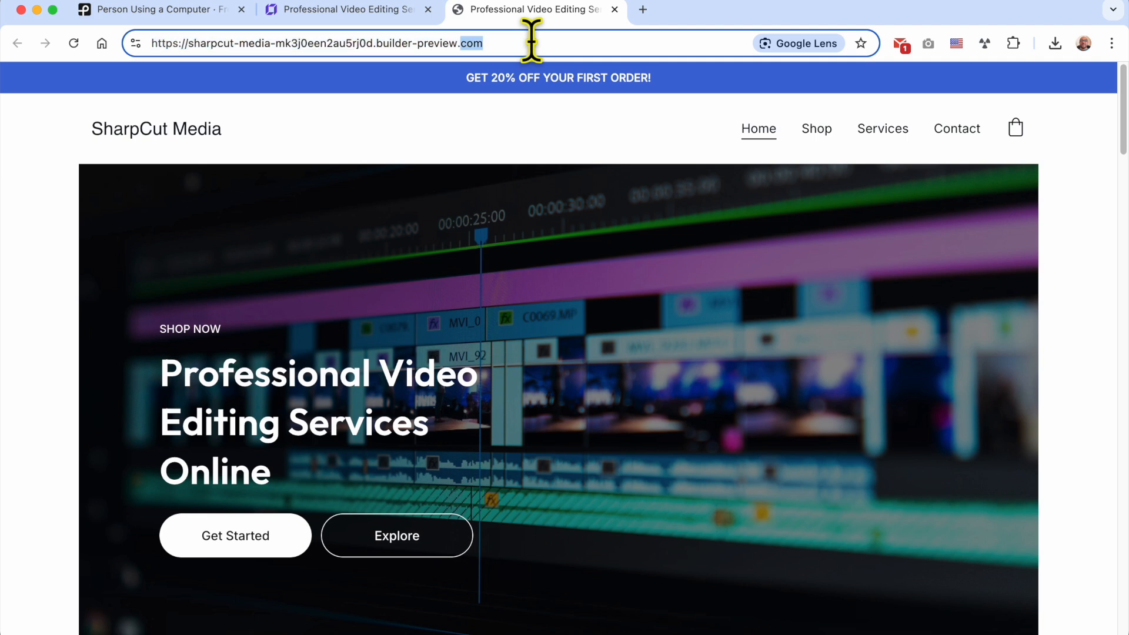
{"action": "left_click", "coordinate": [727, 229]}
Review the live home page's service cards, discount banner, Video Services section and product listing.
{"action": "scroll", "coordinate": [725, 234], "scroll_direction": "down", "scroll_amount": 7}
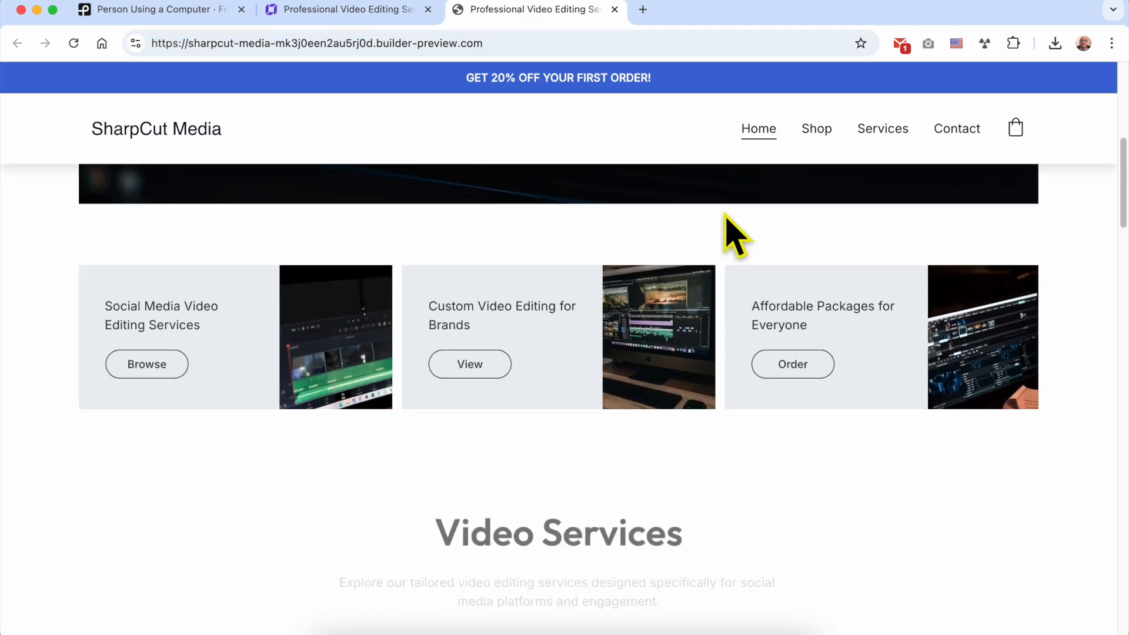
{"action": "scroll", "coordinate": [727, 229], "scroll_direction": "down", "scroll_amount": 1}
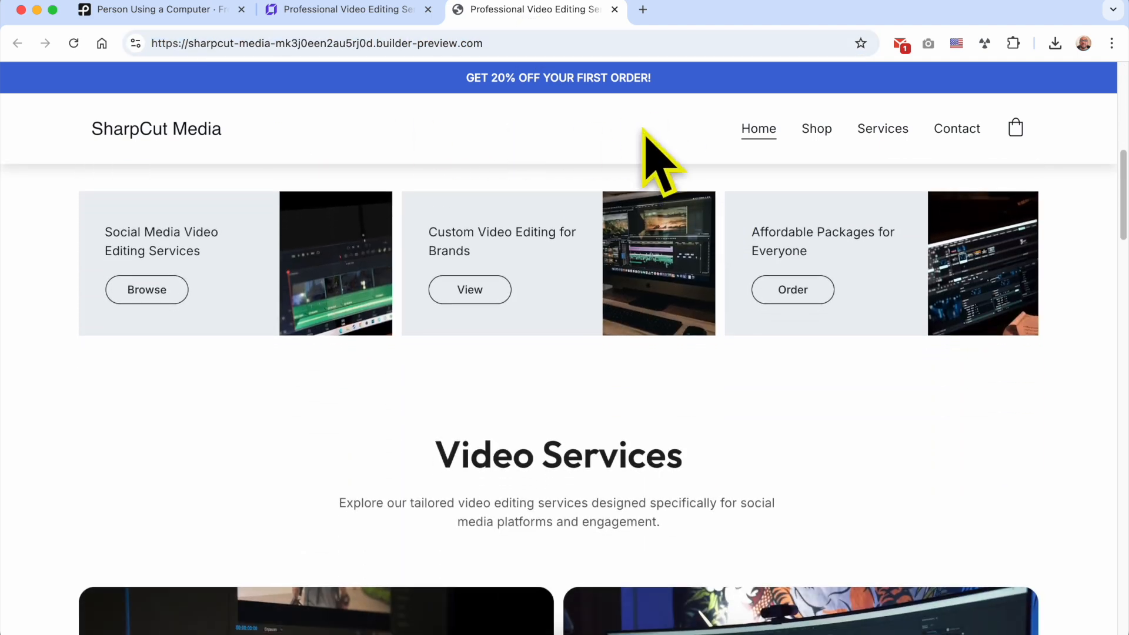
{"action": "scroll", "coordinate": [513, 211], "scroll_direction": "down", "scroll_amount": 2}
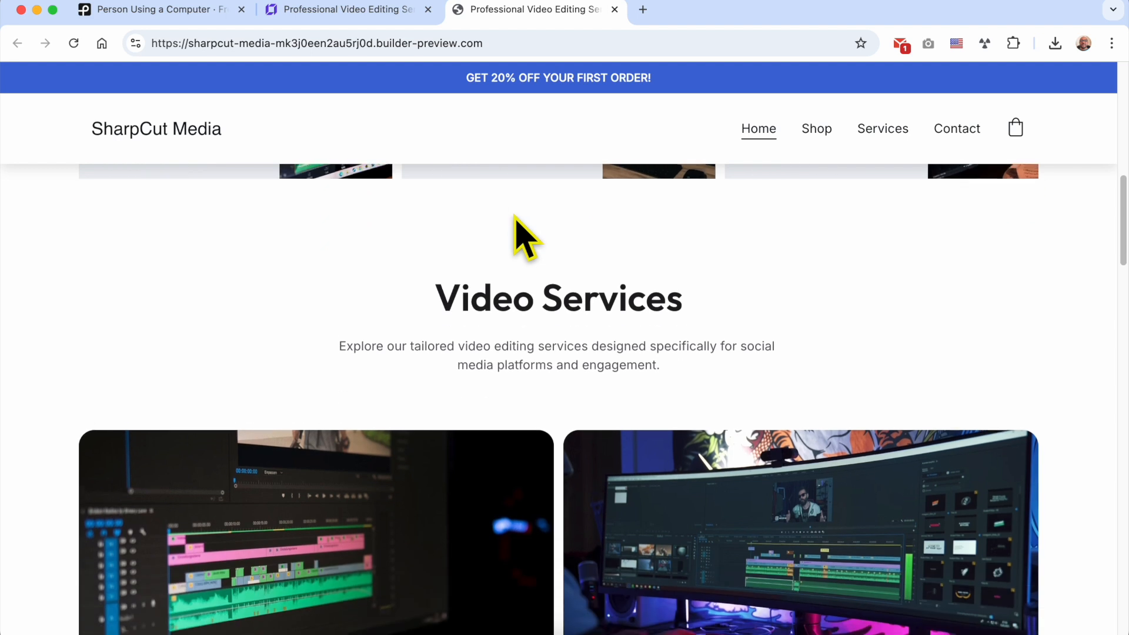
{"action": "triple_click", "coordinate": [546, 78]}
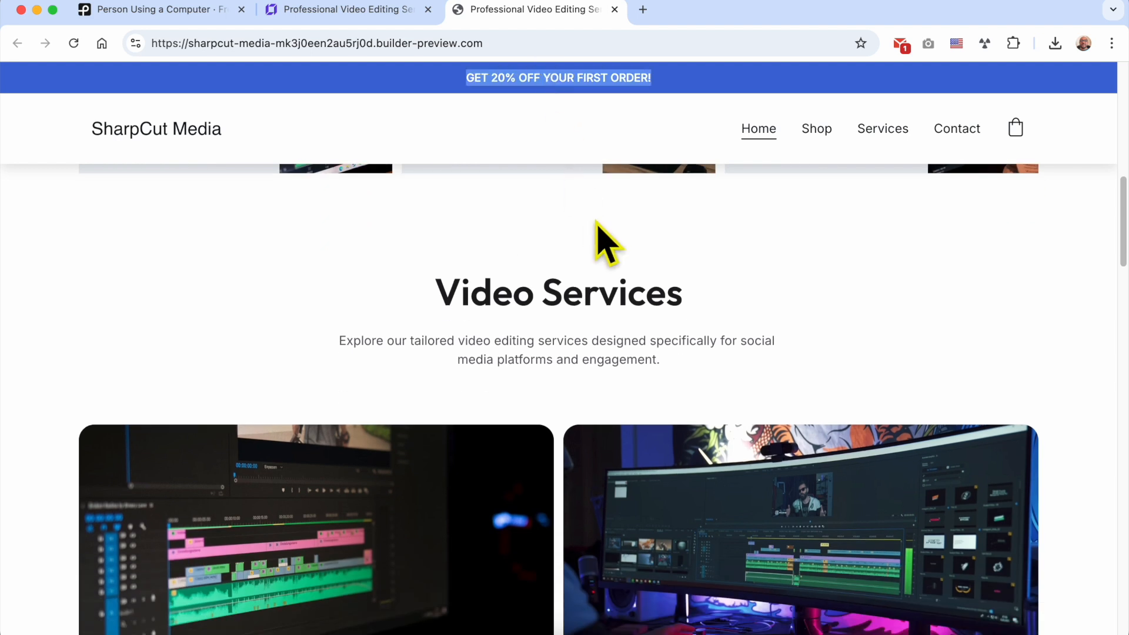
{"action": "scroll", "coordinate": [640, 255], "scroll_direction": "down", "scroll_amount": 3}
{"action": "scroll", "coordinate": [634, 238], "scroll_direction": "down", "scroll_amount": 7}
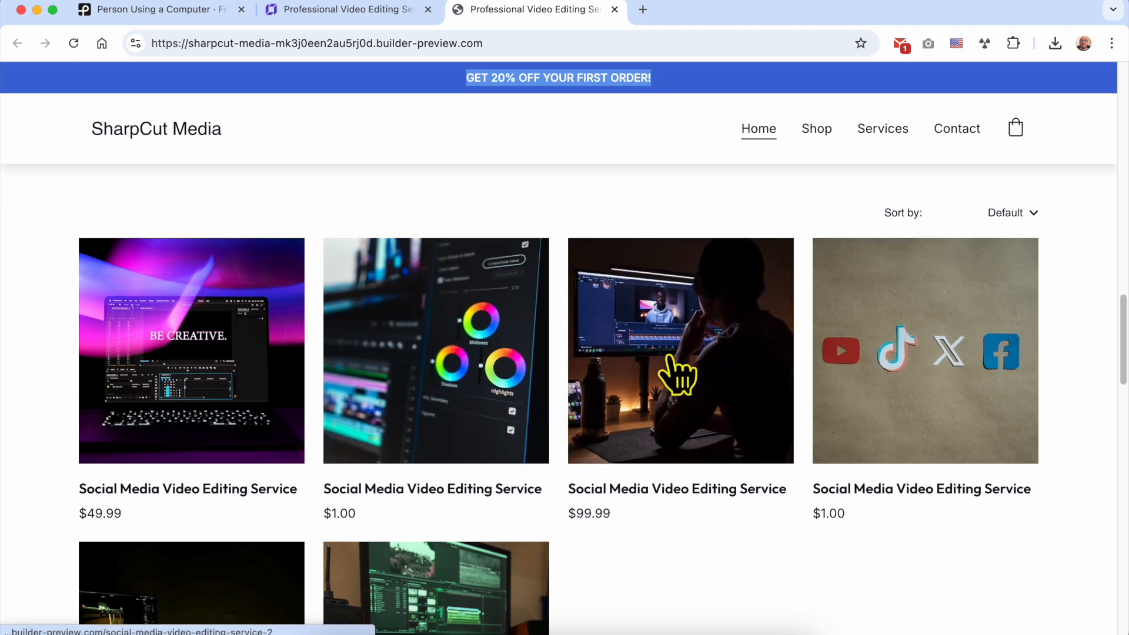
Open the $99.99 Social Media Video Editing Service page, review its description, and go back to the home page.
{"action": "left_click", "coordinate": [713, 413]}
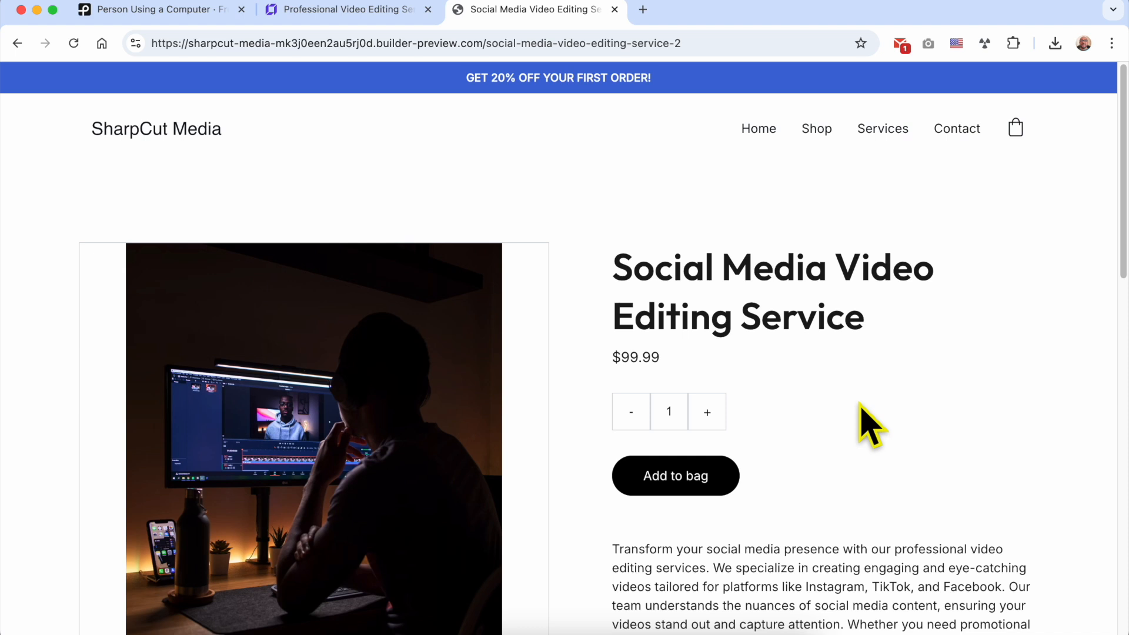
{"action": "scroll", "coordinate": [870, 423], "scroll_direction": "down", "scroll_amount": 8}
{"action": "scroll", "coordinate": [840, 403], "scroll_direction": "up", "scroll_amount": 4}
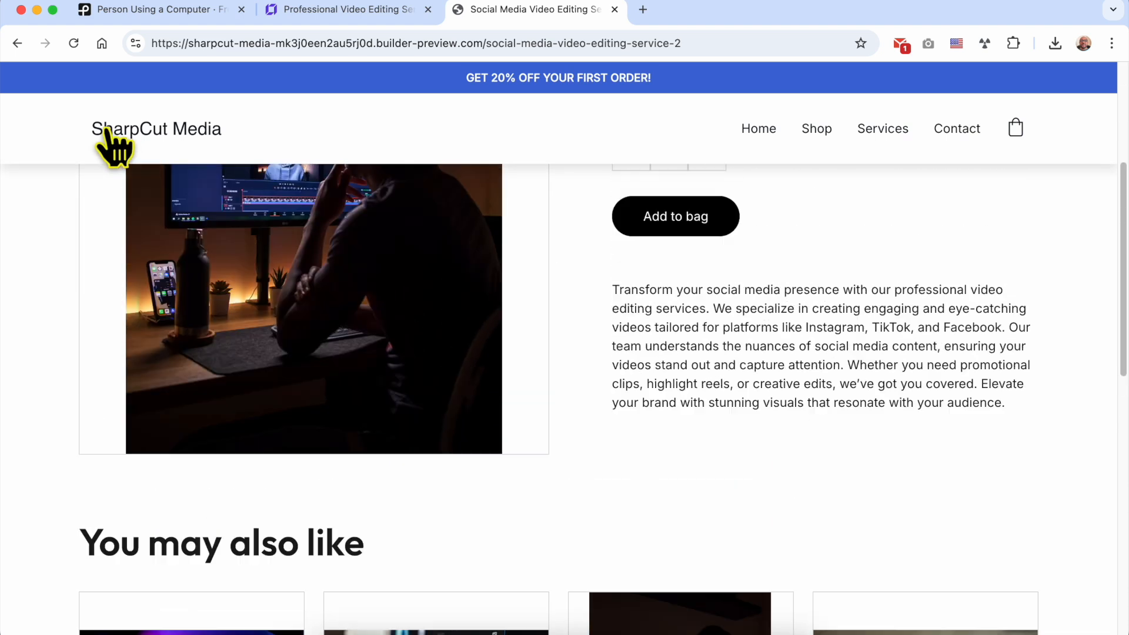
{"action": "left_click", "coordinate": [17, 42]}
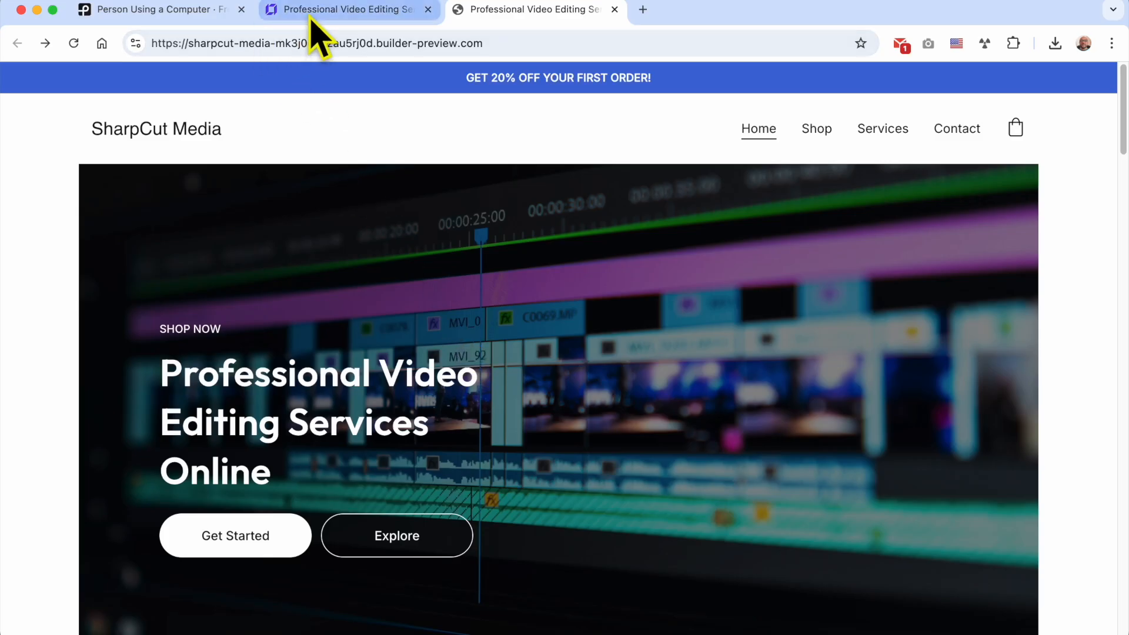
Switch back to the website builder and open the product list in the store manager.
{"action": "left_click", "coordinate": [311, 16]}
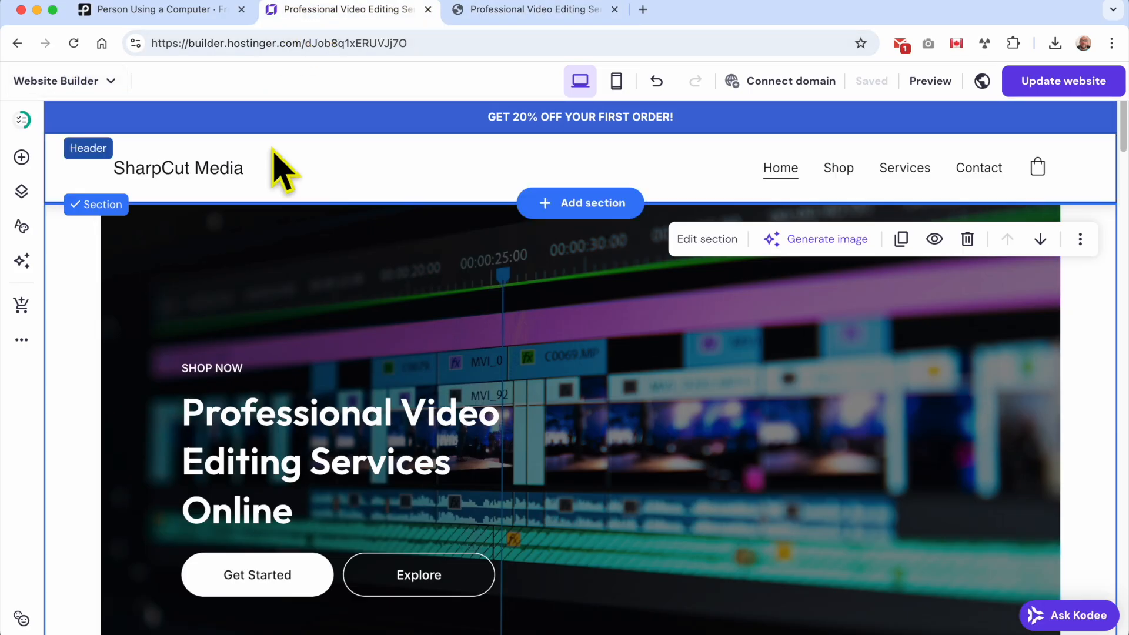
{"action": "left_click", "coordinate": [97, 81]}
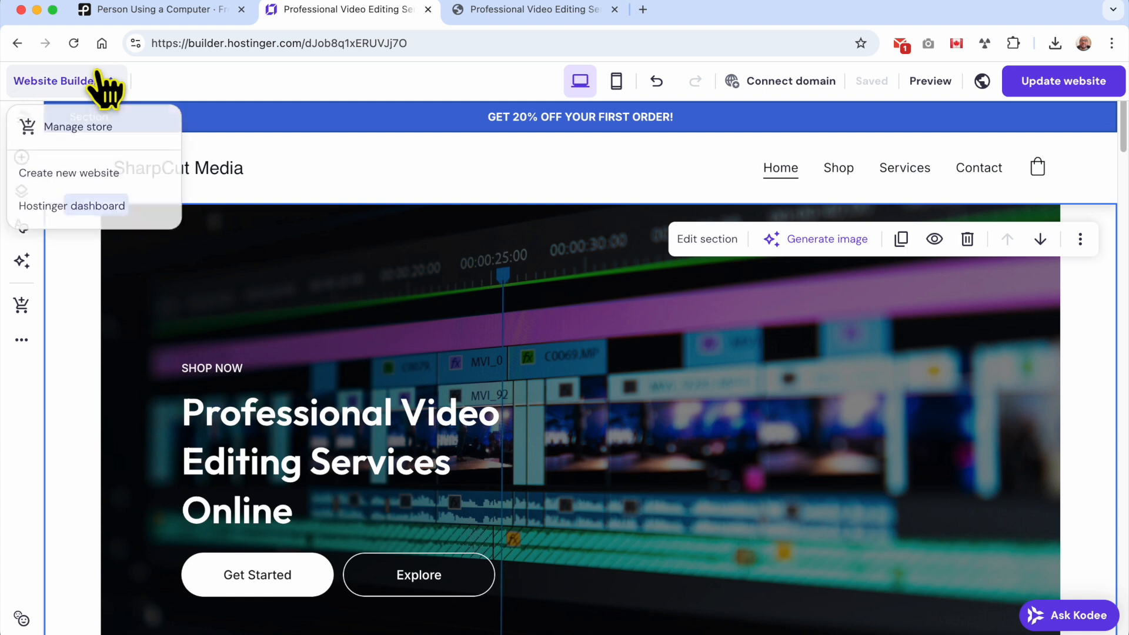
{"action": "left_click", "coordinate": [88, 130]}
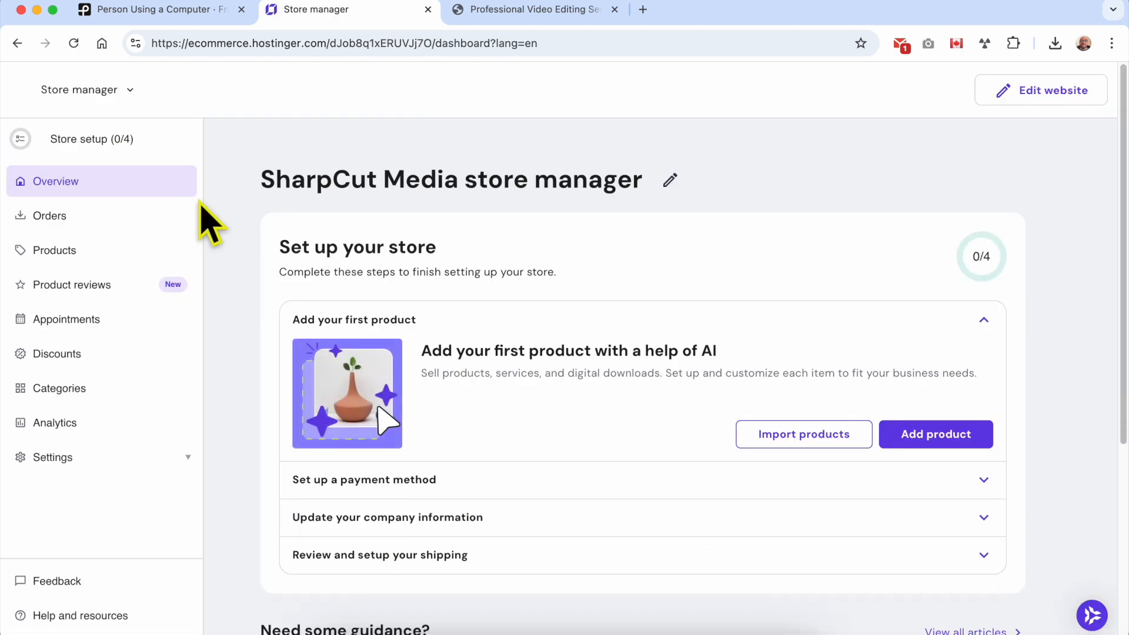
{"action": "left_click", "coordinate": [109, 253]}
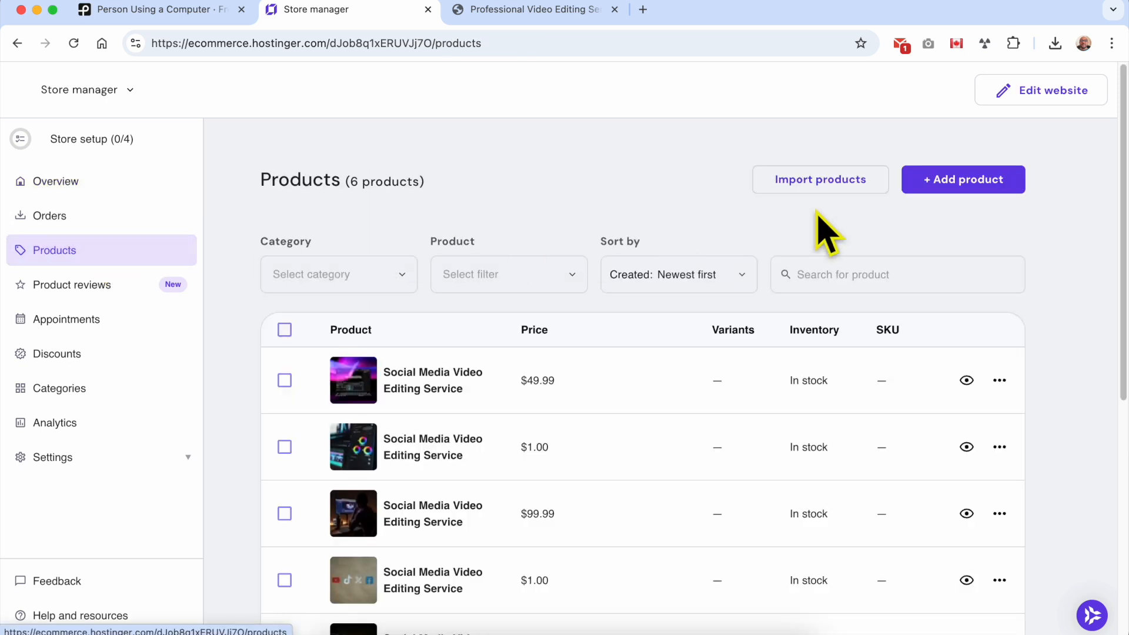
Start a new product and review the image and title options in the physical product form.
{"action": "left_click", "coordinate": [971, 182]}
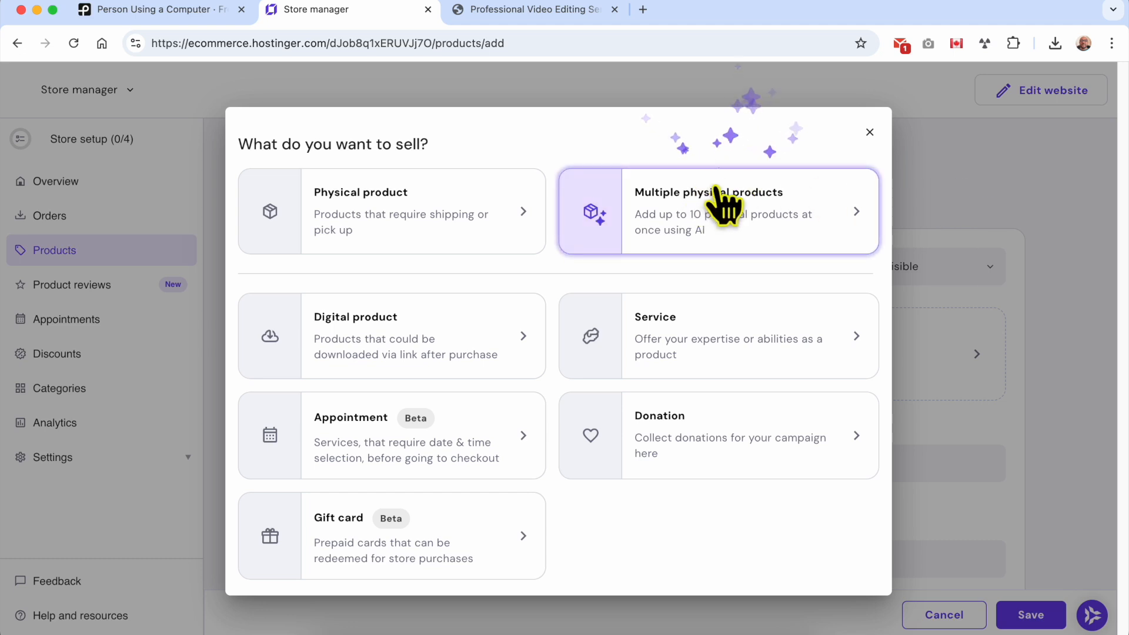
{"action": "left_click", "coordinate": [716, 347]}
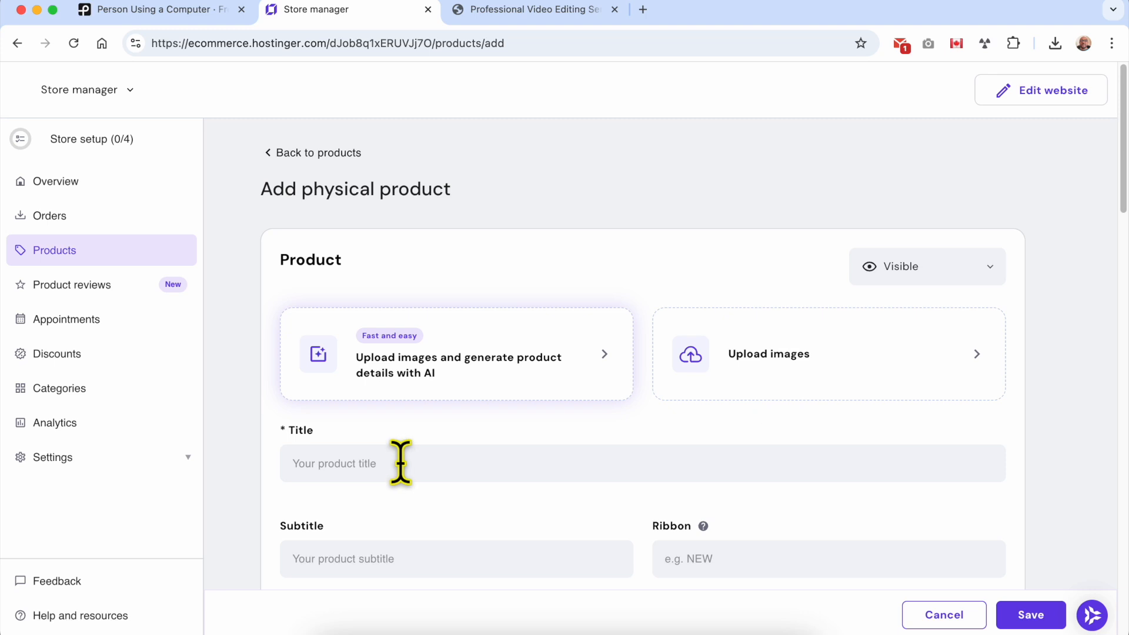
{"action": "scroll", "coordinate": [411, 455], "scroll_direction": "down", "scroll_amount": 3}
{"action": "left_click", "coordinate": [406, 369]}
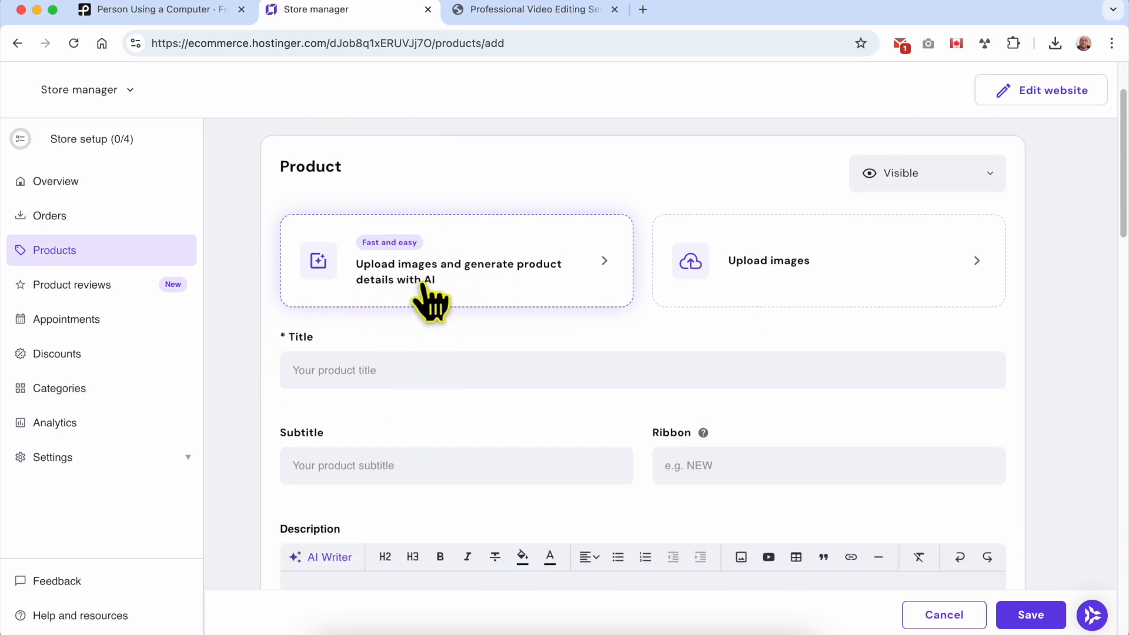
Switch to the Pexels page and copy the photo of a person using a computer.
{"action": "left_click", "coordinate": [172, 13]}
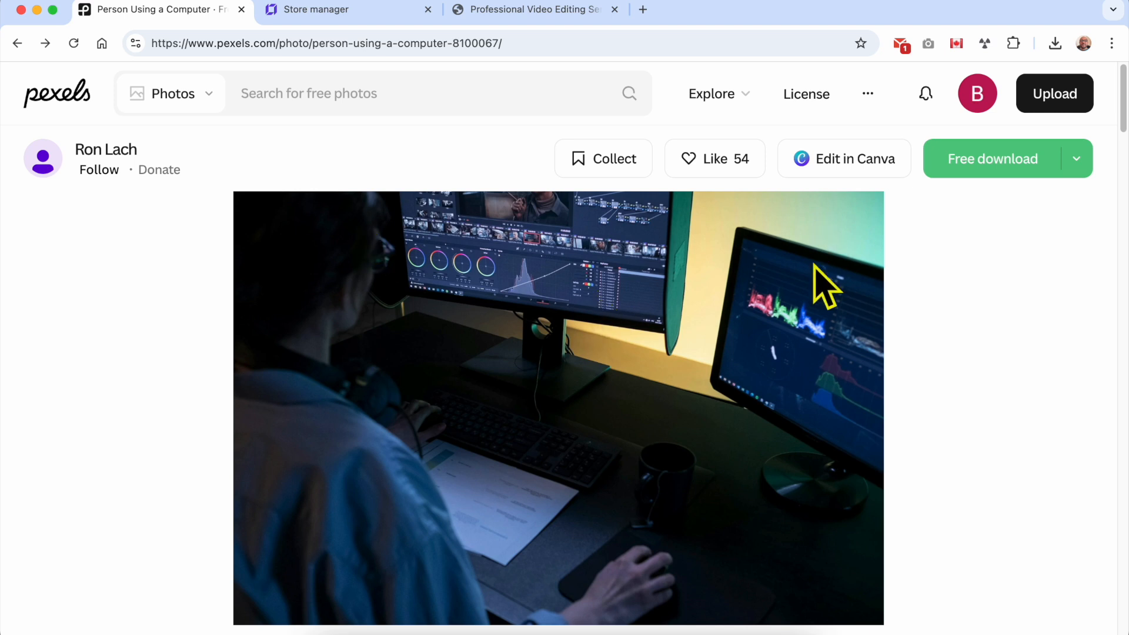
{"action": "right_click", "coordinate": [498, 288]}
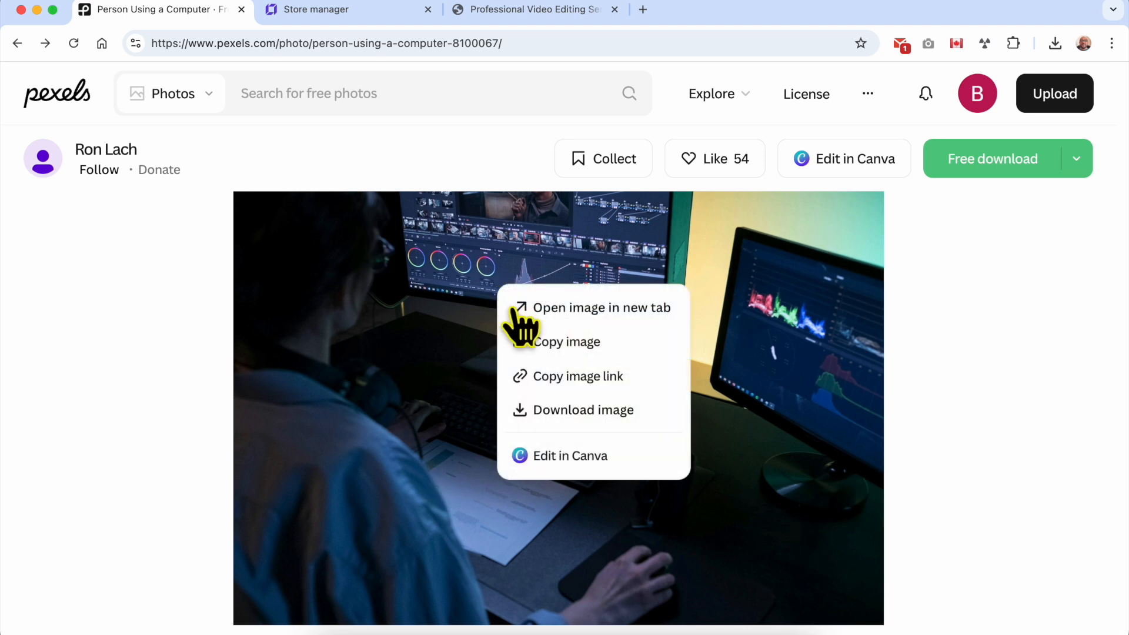
{"action": "left_click", "coordinate": [523, 340]}
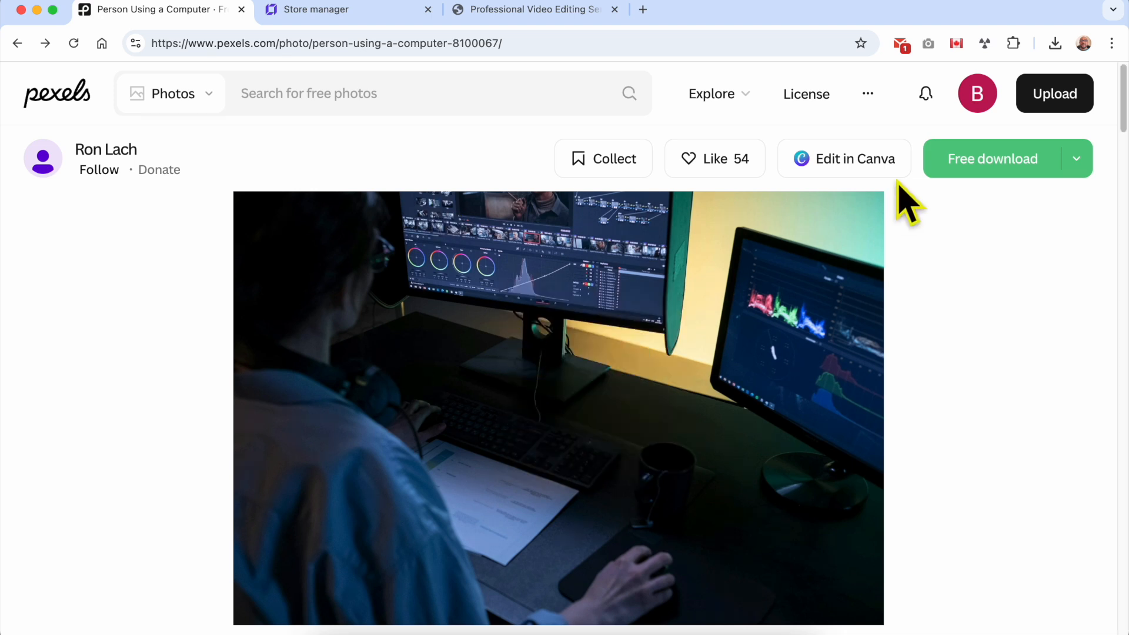
Show the downloaded Pexels photo in the Downloads folder and check its file size.
{"action": "left_click", "coordinate": [1055, 43]}
{"action": "left_click", "coordinate": [1014, 111]}
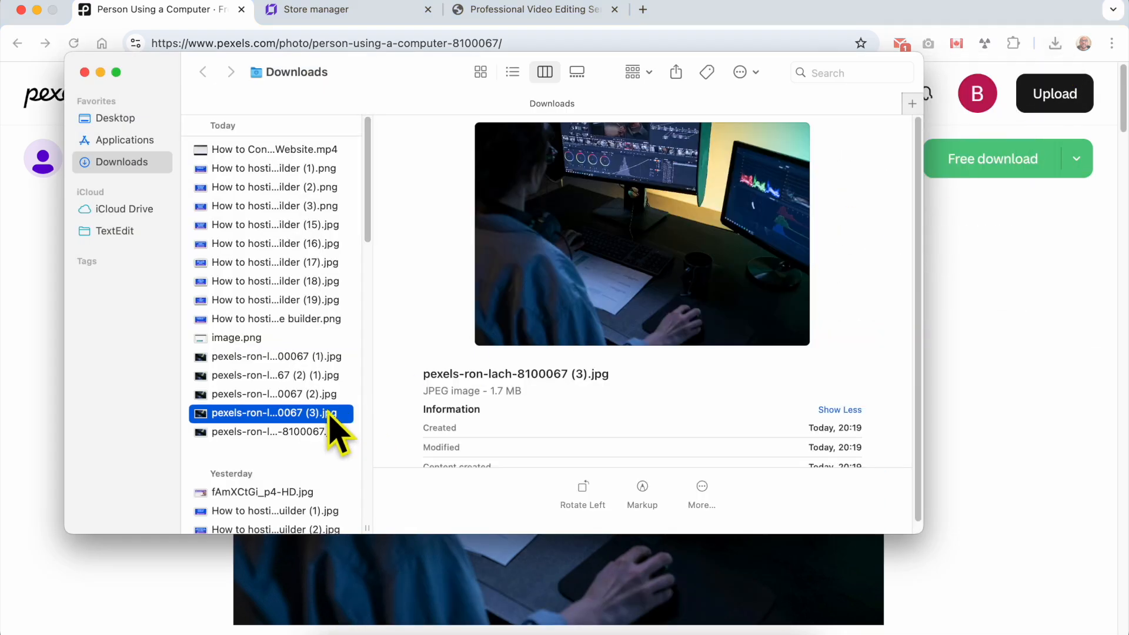
{"action": "mouse_move", "coordinate": [494, 391]}
{"action": "left_mouse_down"}
{"action": "mouse_move", "coordinate": [528, 389]}
{"action": "mouse_move", "coordinate": [507, 390]}
{"action": "left_mouse_up"}
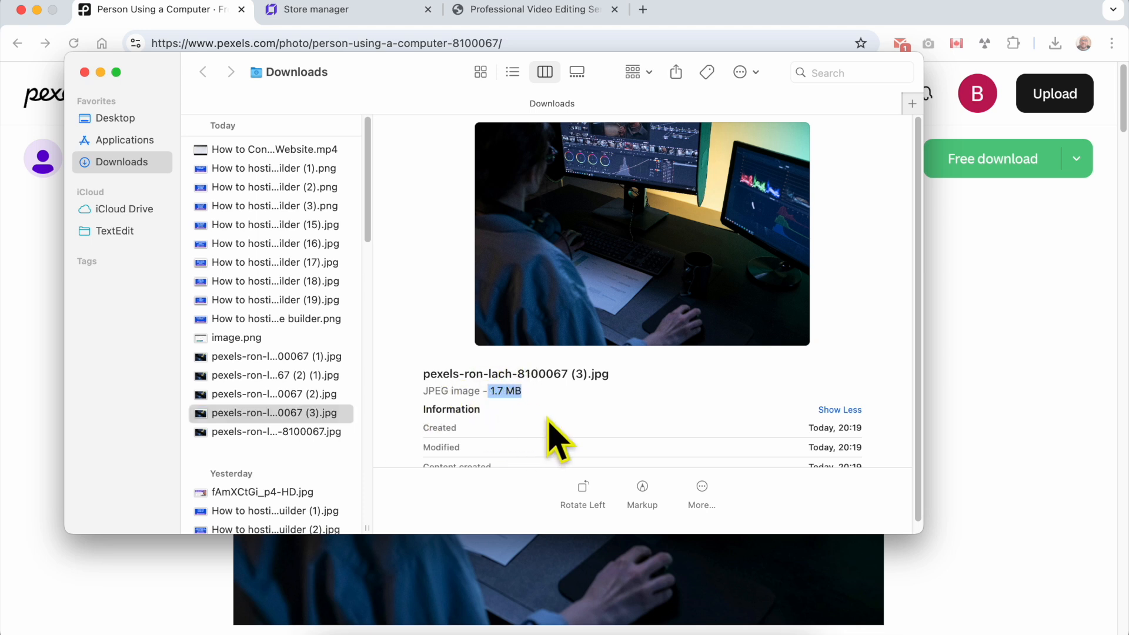
{"action": "left_click", "coordinate": [983, 344]}
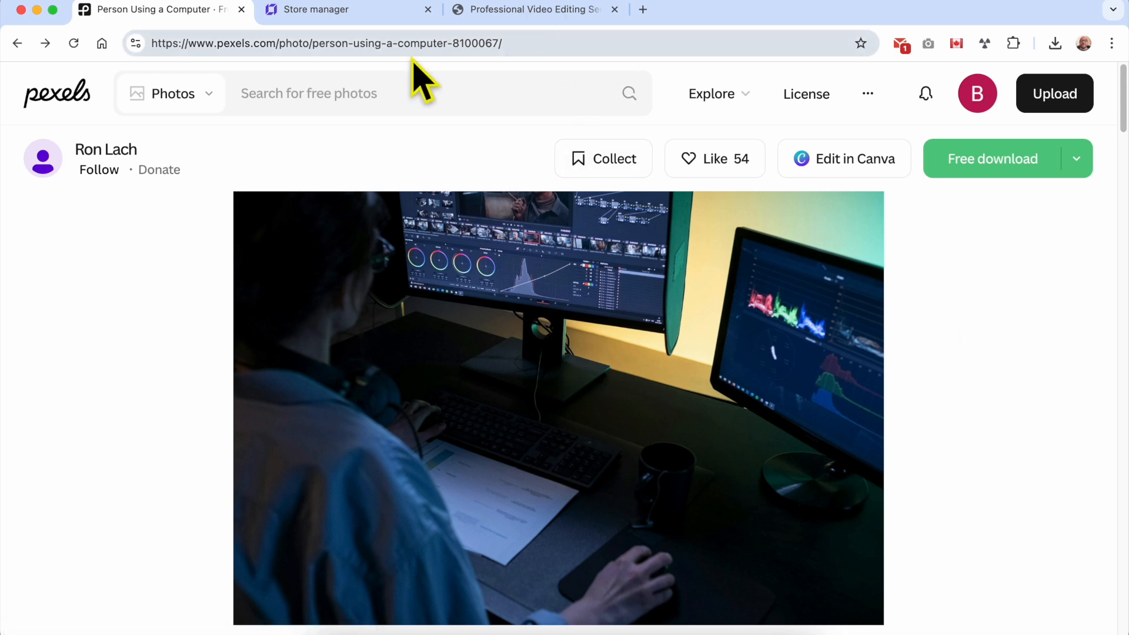
Open the Photopea online photo editor at photopea.com.
{"action": "left_click", "coordinate": [328, 43]}
{"action": "type", "text": "phot"}
{"action": "key", "text": "Return"}
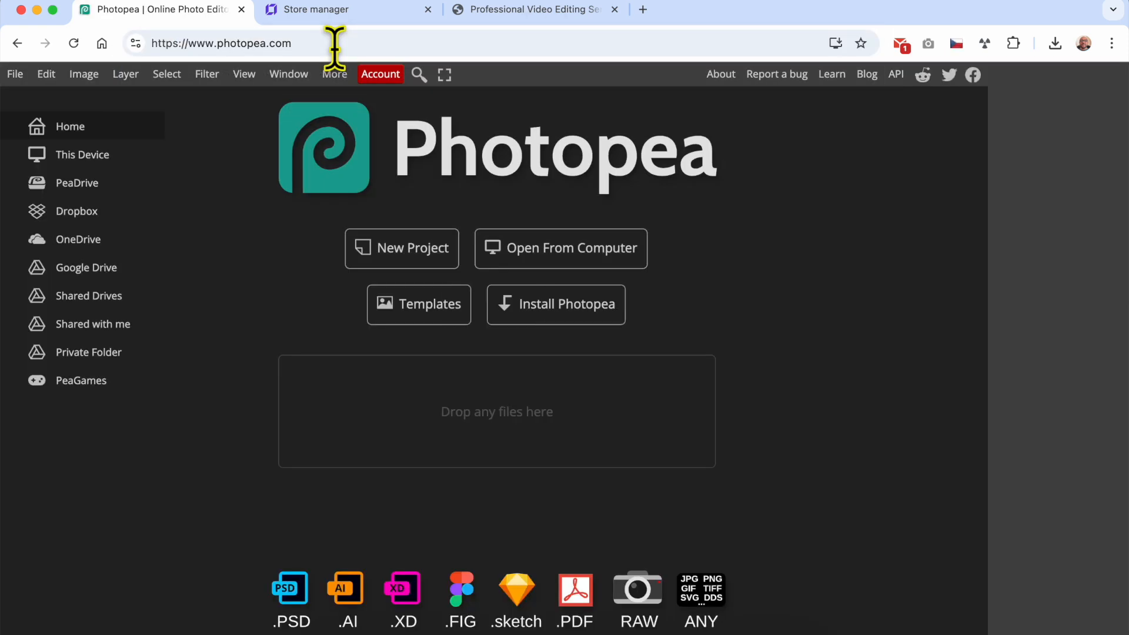
{"action": "left_click_drag", "start_coordinate": [217, 42], "coordinate": [398, 38]}
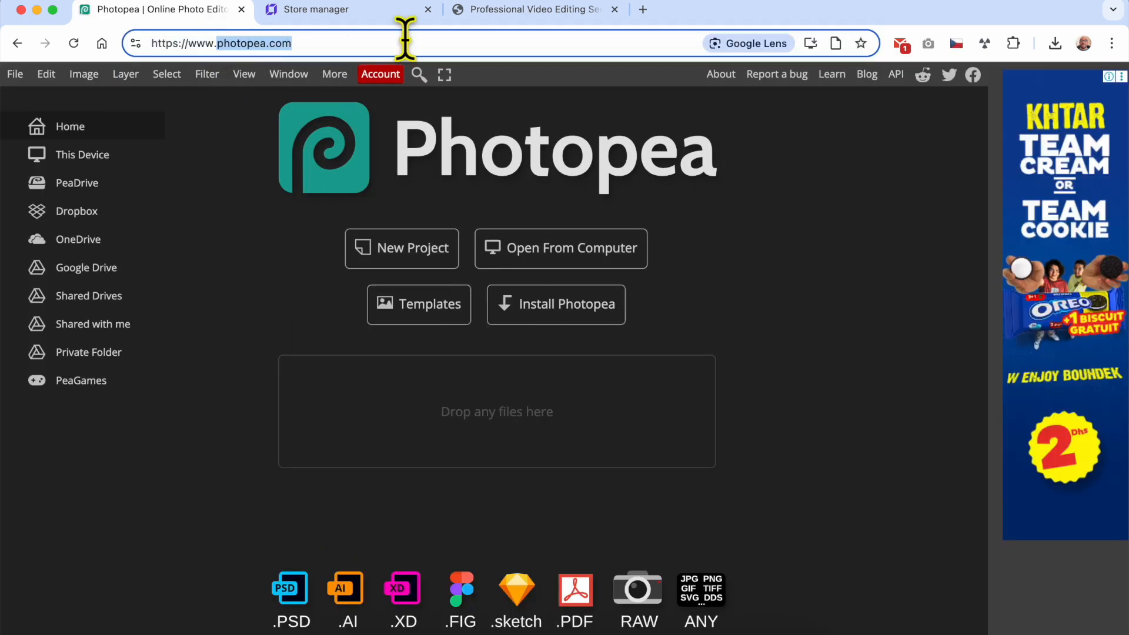
{"action": "left_click", "coordinate": [306, 289]}
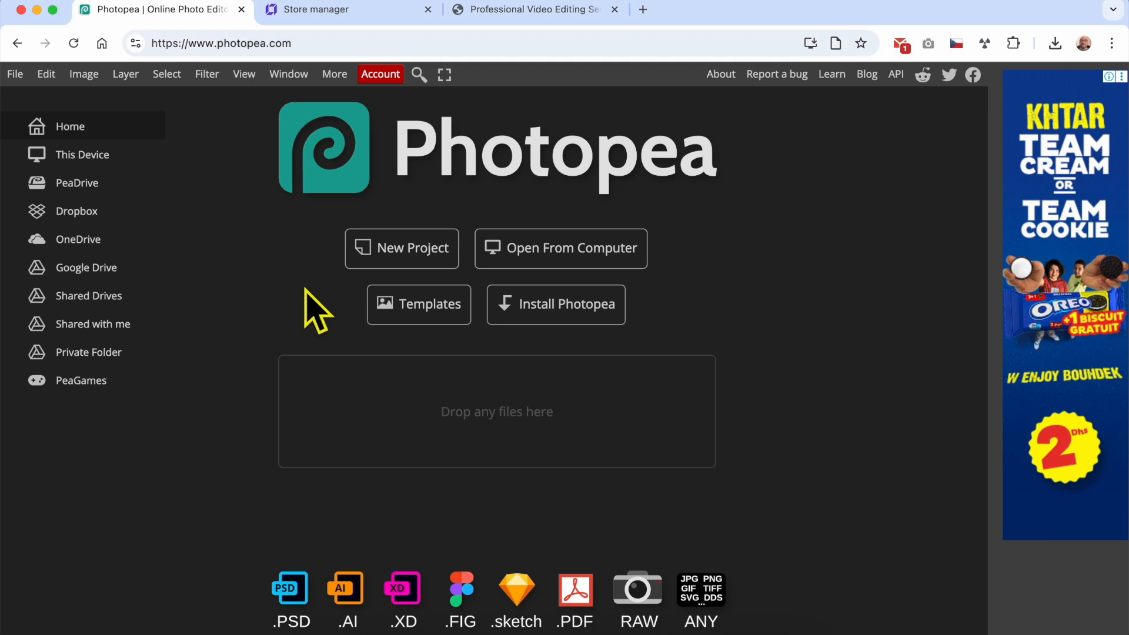
Create a 1080 × 1080 px Instagram project and place the downloaded Pexels photo from the Downloads folder in it.
{"action": "left_click", "coordinate": [402, 265]}
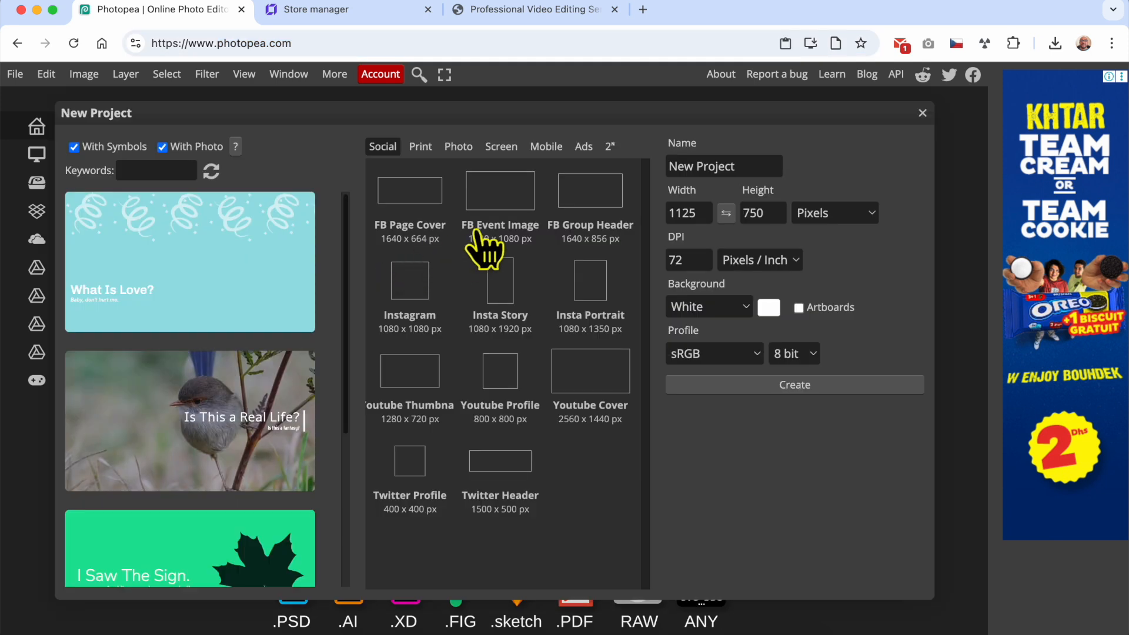
{"action": "left_click", "coordinate": [409, 281]}
{"action": "left_click", "coordinate": [390, 623]}
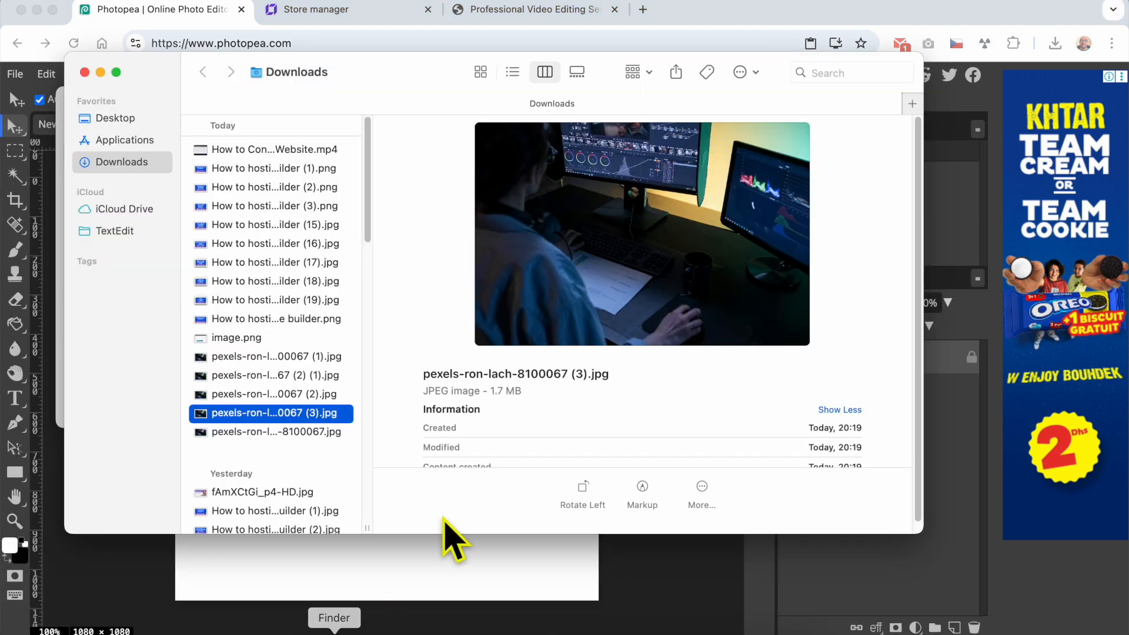
{"action": "left_click_drag", "start_coordinate": [320, 419], "coordinate": [453, 573]}
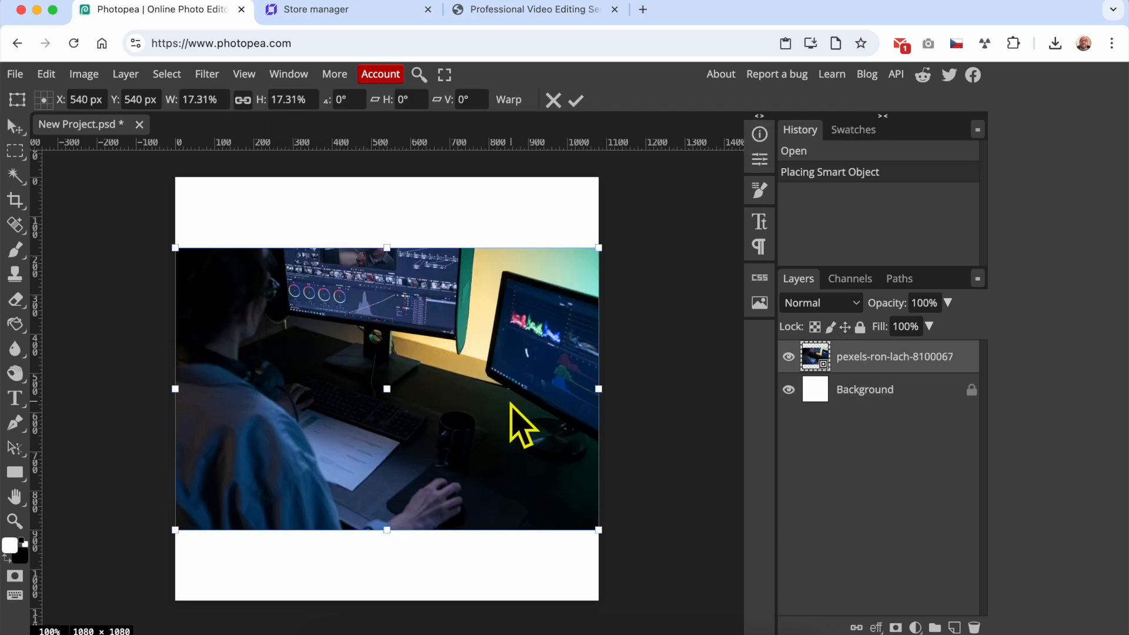
Scale the placed photo to about 25.96% so it fills the square canvas, and position it at about X 698 px, Y 540 px.
{"action": "left_click_drag", "start_coordinate": [597, 257], "coordinate": [720, 180]}
{"action": "left_click_drag", "start_coordinate": [561, 360], "coordinate": [463, 407]}
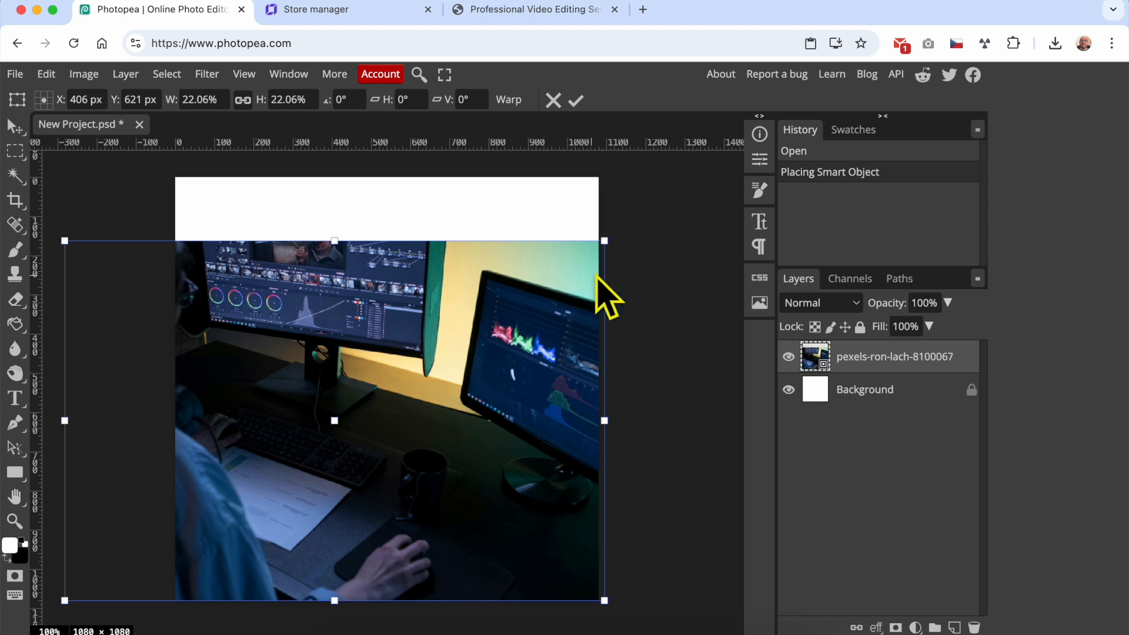
{"action": "left_click_drag", "start_coordinate": [608, 240], "coordinate": [704, 184]}
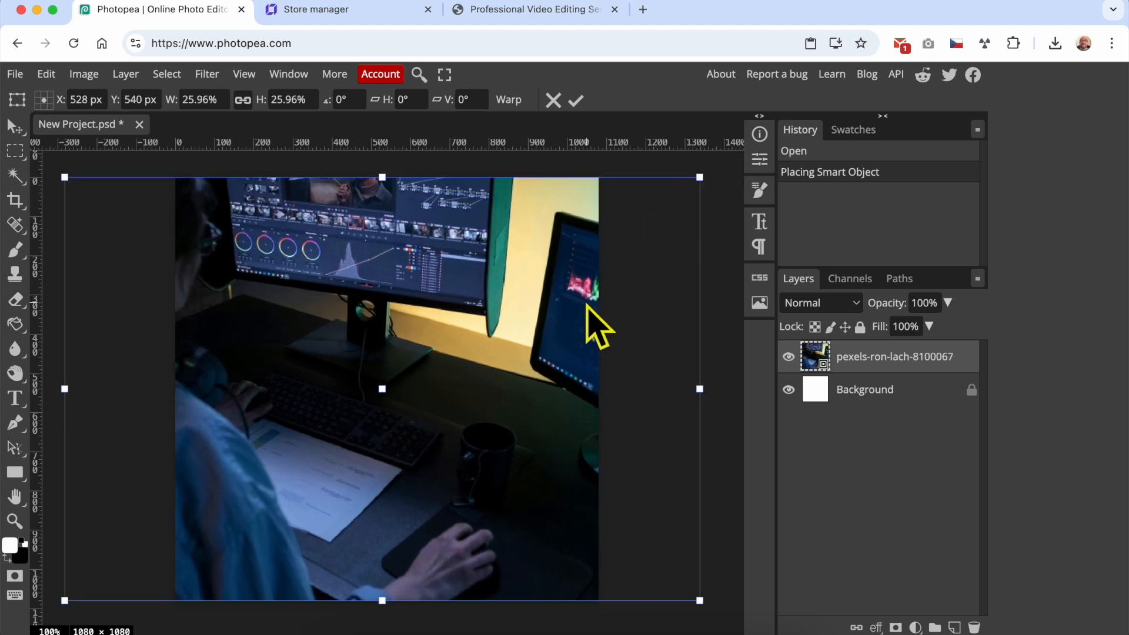
{"action": "left_click_drag", "start_coordinate": [412, 340], "coordinate": [478, 342]}
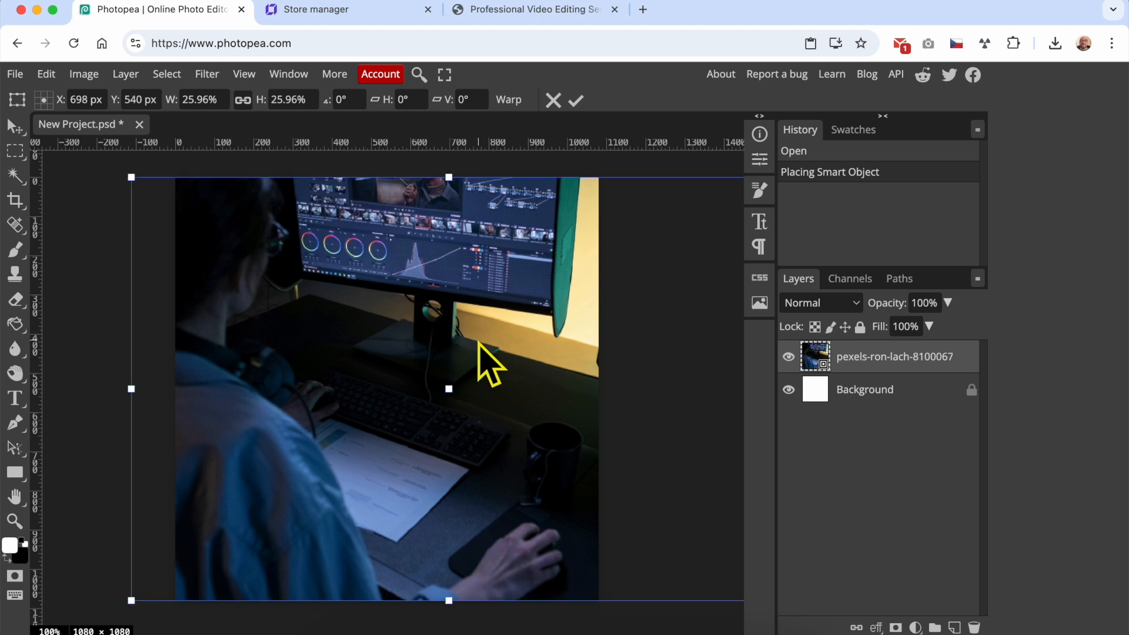
{"action": "key", "text": "Return"}
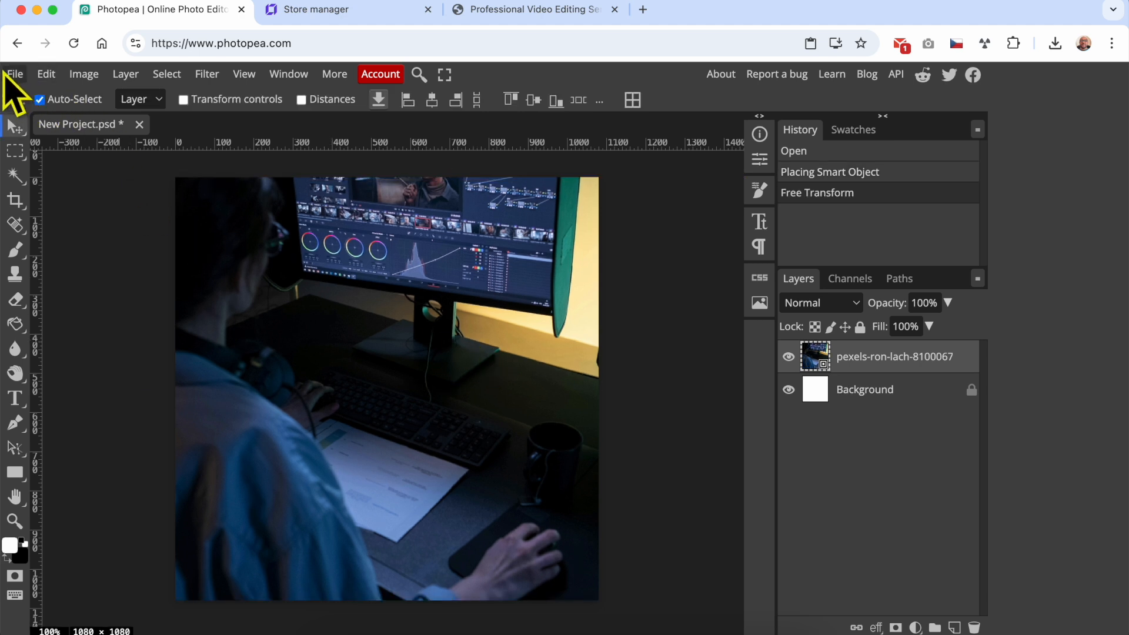
Export the square image as a 1080 × 1080 px JPG named New Project at 87% quality.
{"action": "left_click", "coordinate": [15, 74]}
{"action": "mouse_move", "coordinate": [97, 303]}
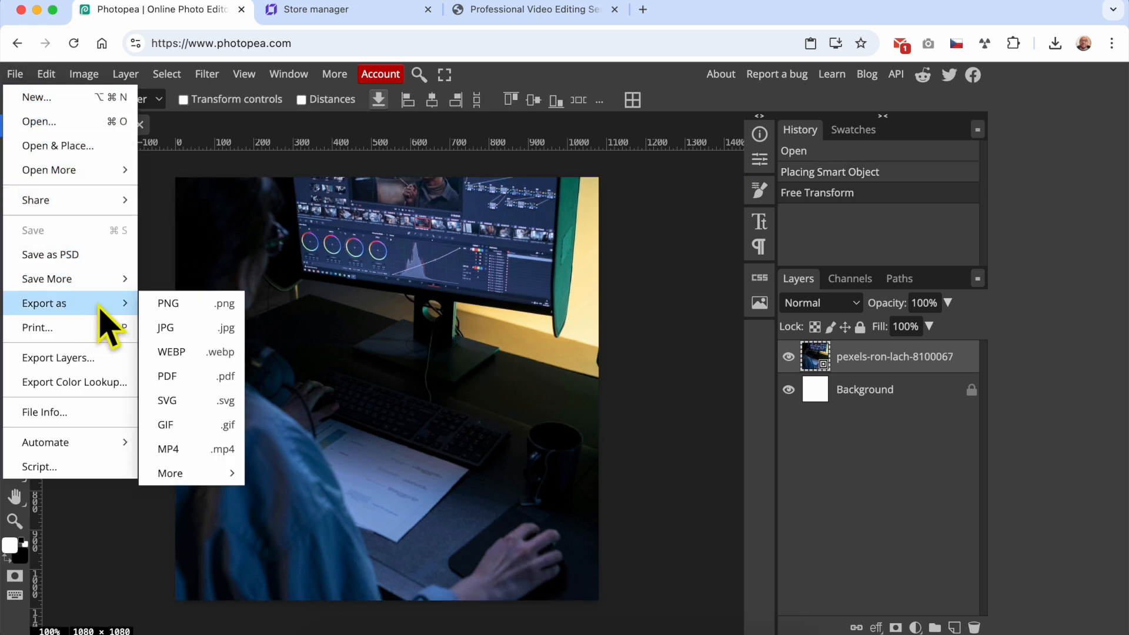
{"action": "left_click", "coordinate": [203, 327]}
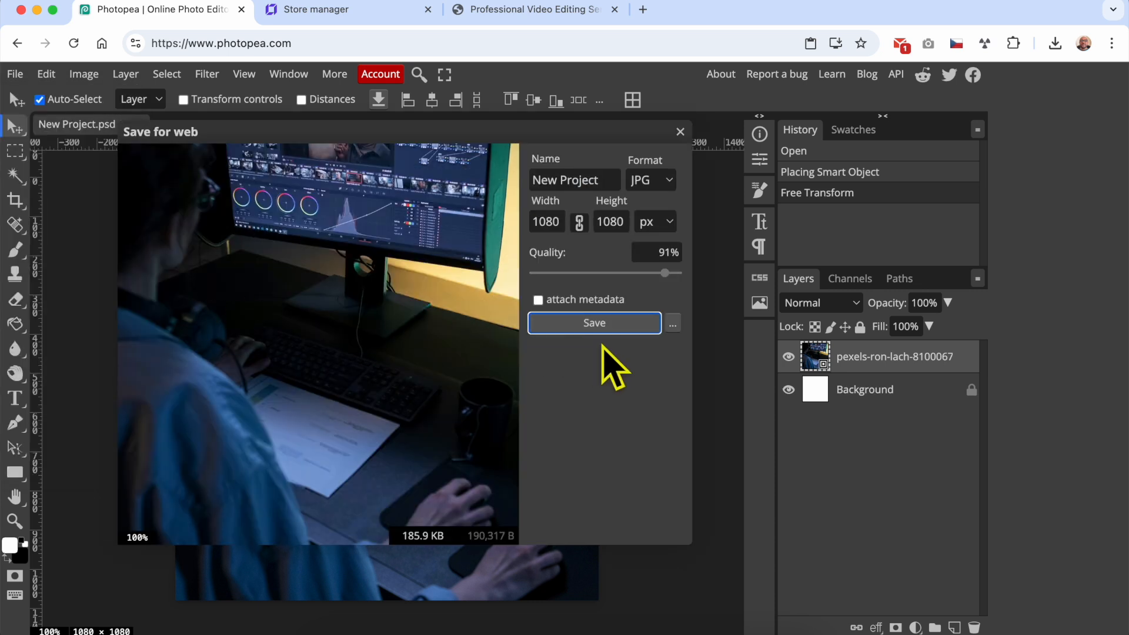
{"action": "left_click", "coordinate": [665, 187]}
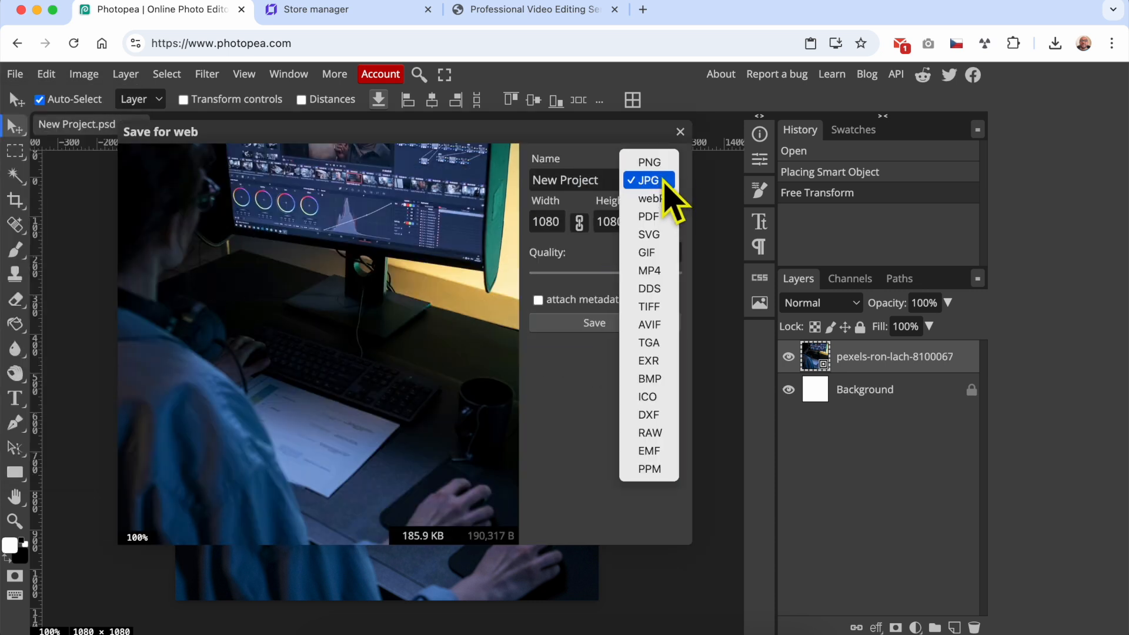
{"action": "left_click", "coordinate": [673, 184]}
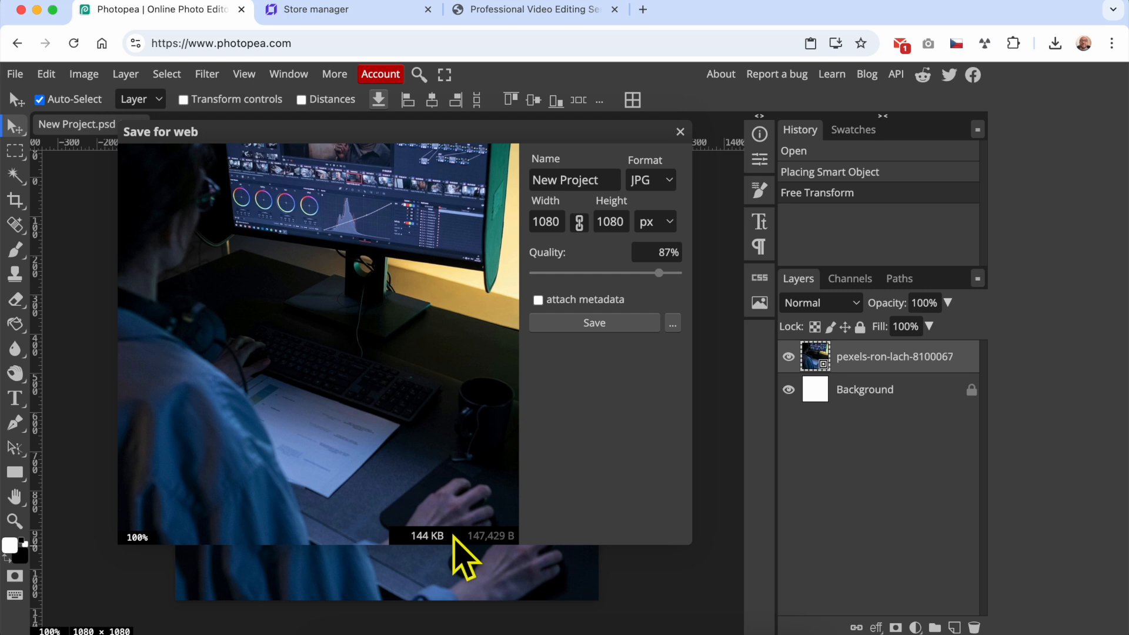
{"action": "left_click", "coordinate": [630, 322]}
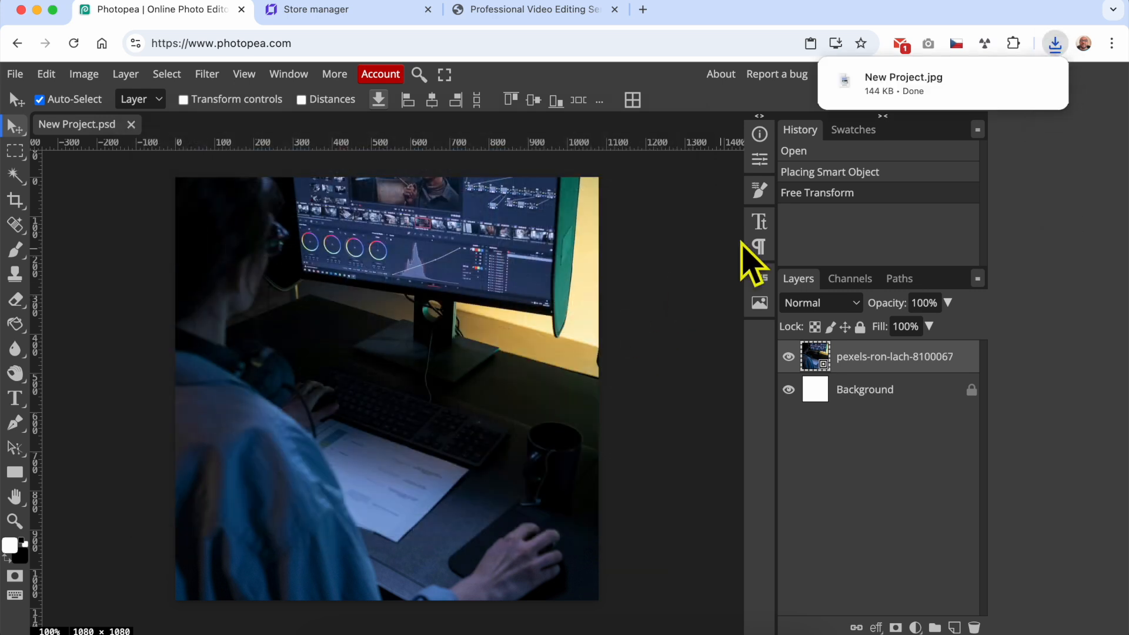
Compare the file size of New Project.jpg with that of the original Pexels photo in the Downloads folder.
{"action": "left_click", "coordinate": [1014, 80]}
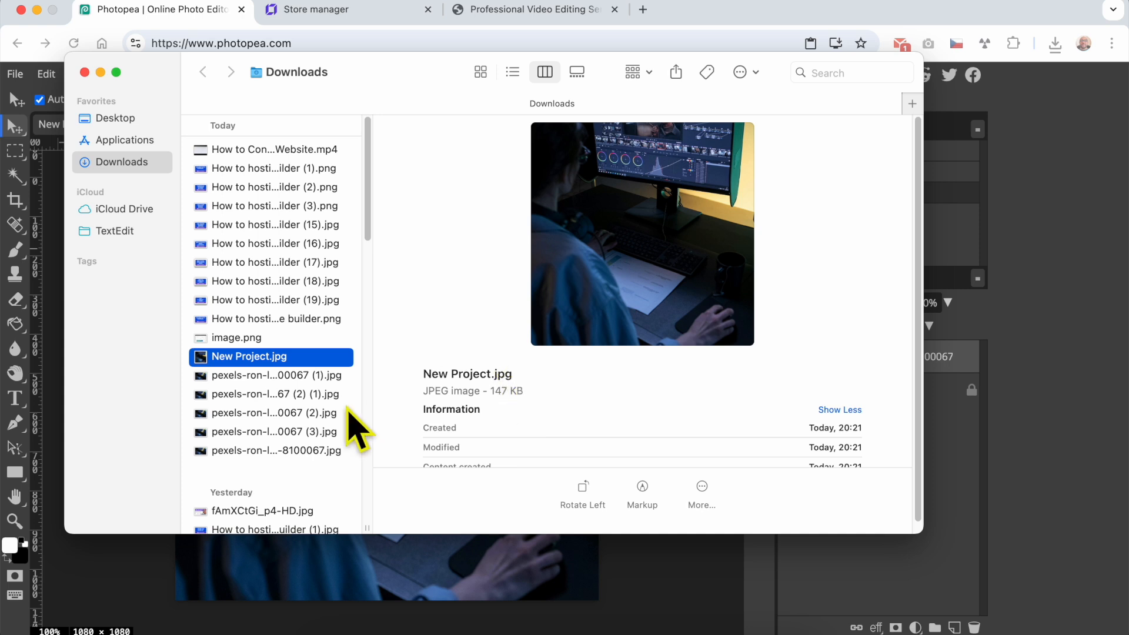
{"action": "left_click", "coordinate": [315, 434]}
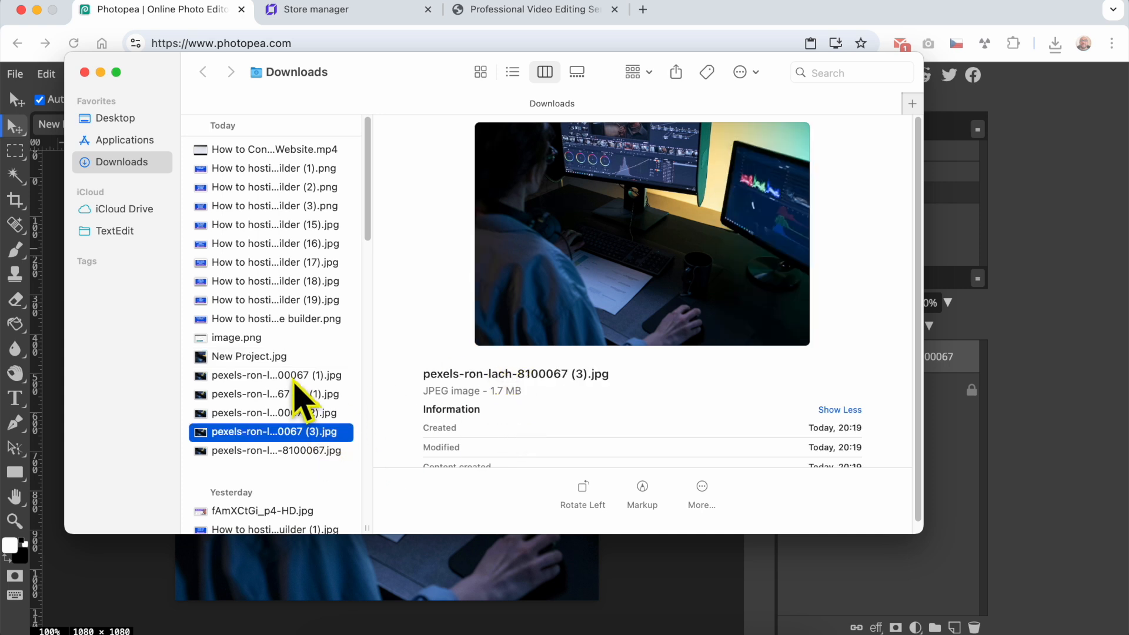
{"action": "left_click", "coordinate": [614, 540]}
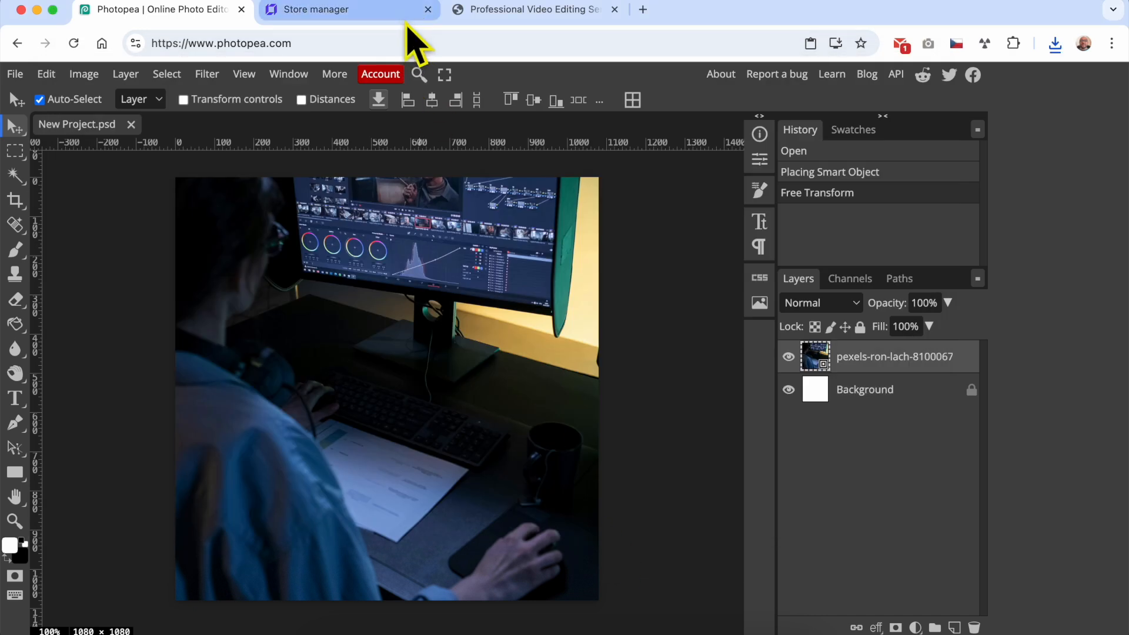
Switch back to the store manager and upload New Project.jpg as the product image with AI-generated product details.
{"action": "left_click", "coordinate": [405, 21]}
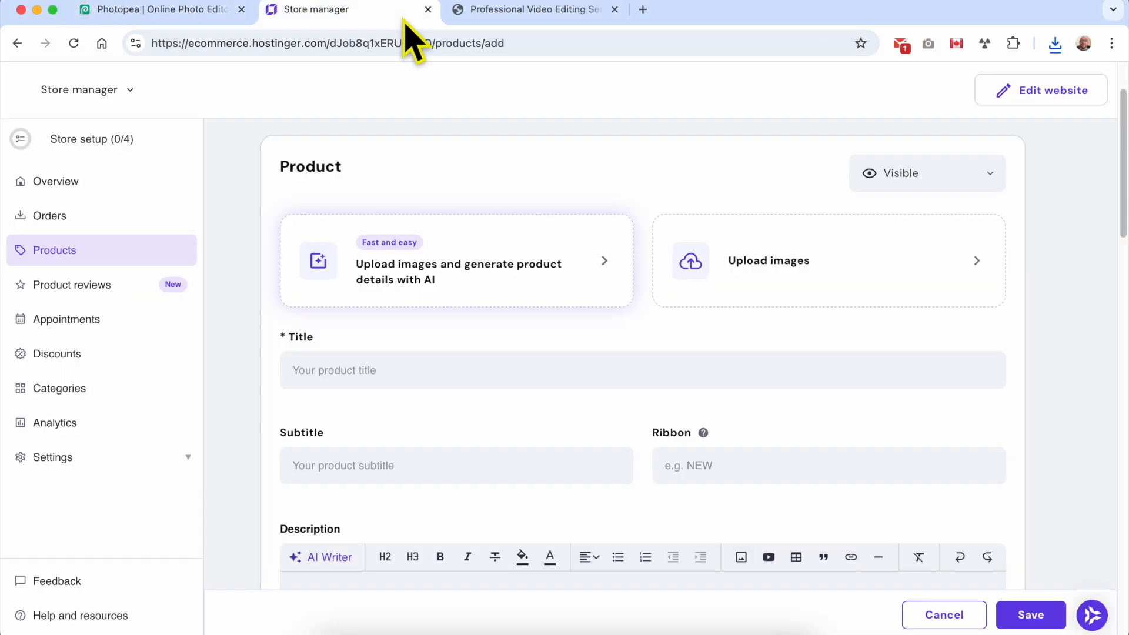
{"action": "left_click", "coordinate": [457, 273]}
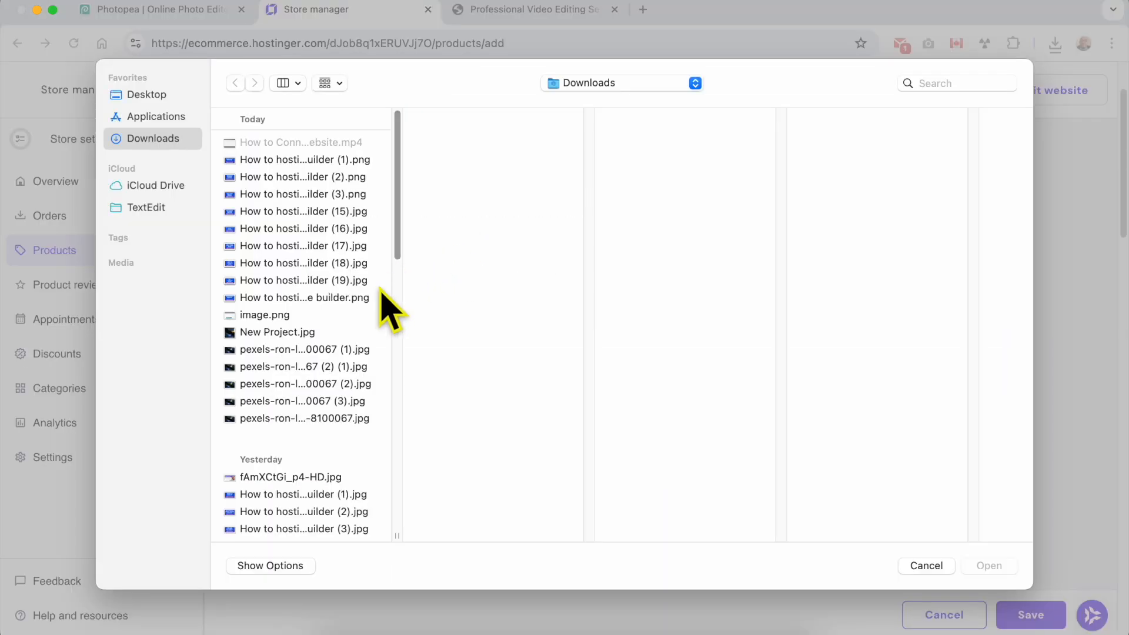
{"action": "left_click", "coordinate": [329, 333]}
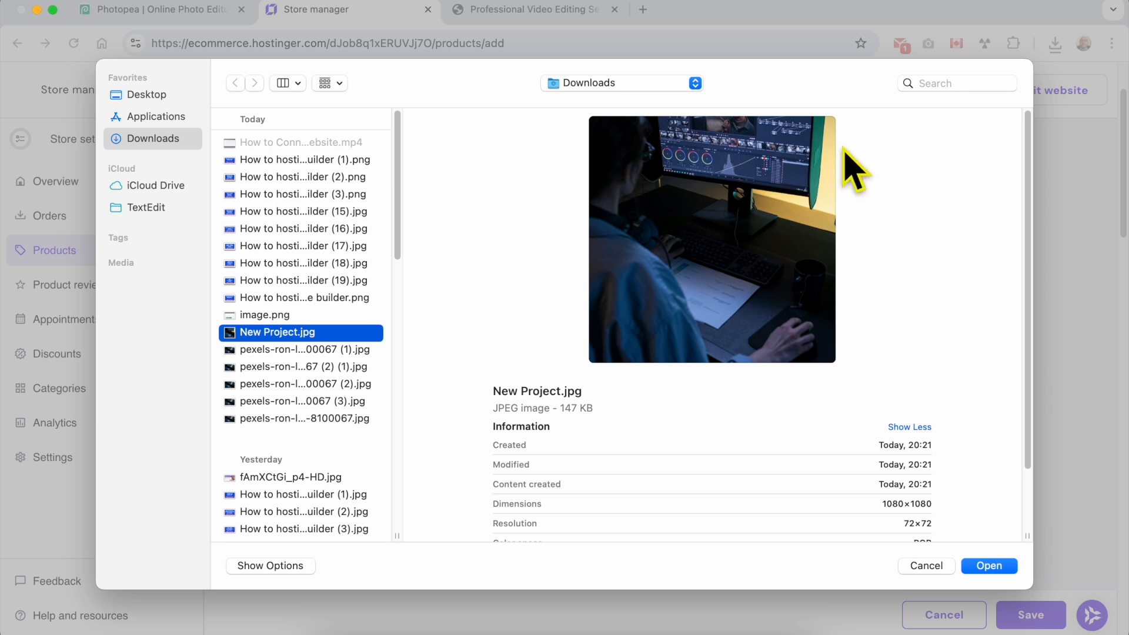
{"action": "left_click", "coordinate": [993, 567]}
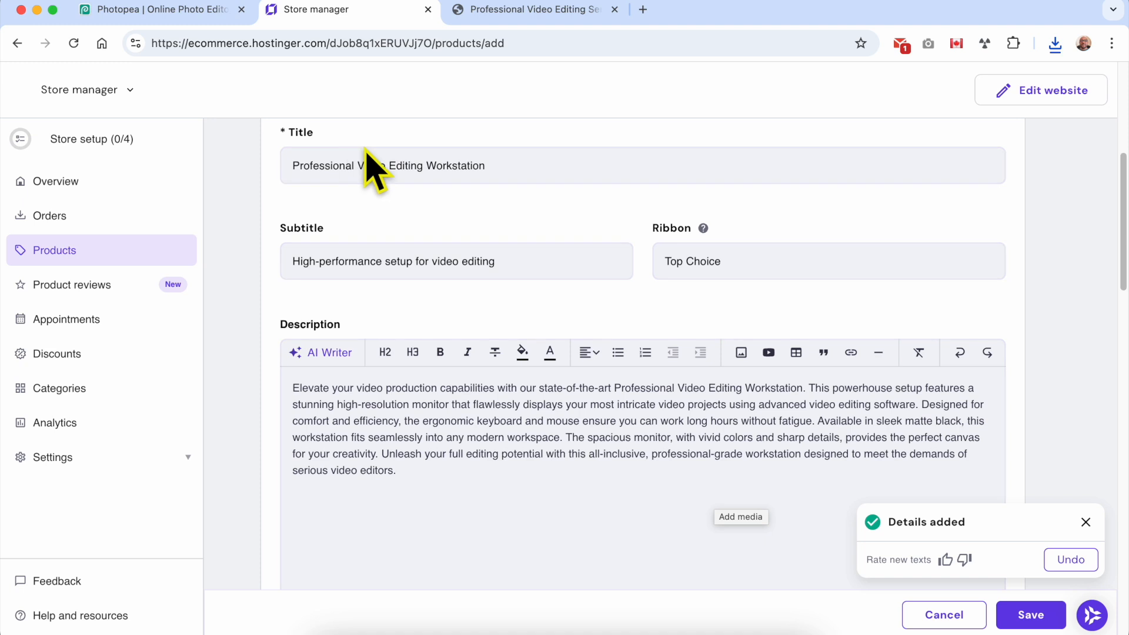
Review the AI-generated title, subtitle, ribbon and description against the uploaded product image.
{"action": "double_click", "coordinate": [332, 166]}
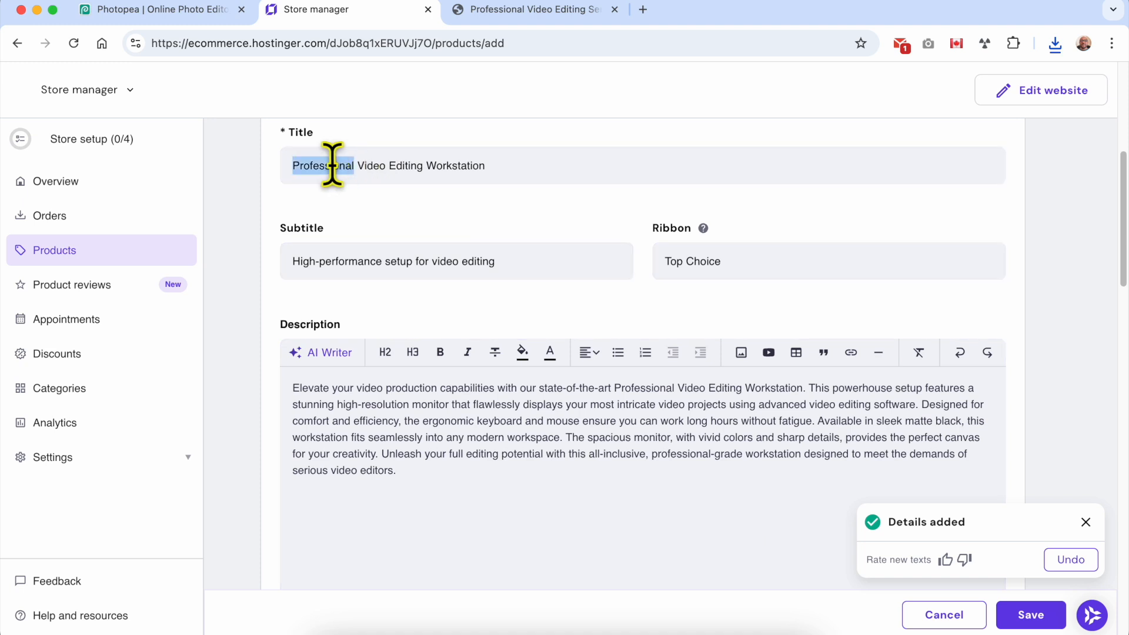
{"action": "double_click", "coordinate": [503, 165]}
{"action": "left_click", "coordinate": [459, 165]}
{"action": "triple_click", "coordinate": [459, 166]}
{"action": "scroll", "coordinate": [461, 157], "scroll_direction": "up", "scroll_amount": 5}
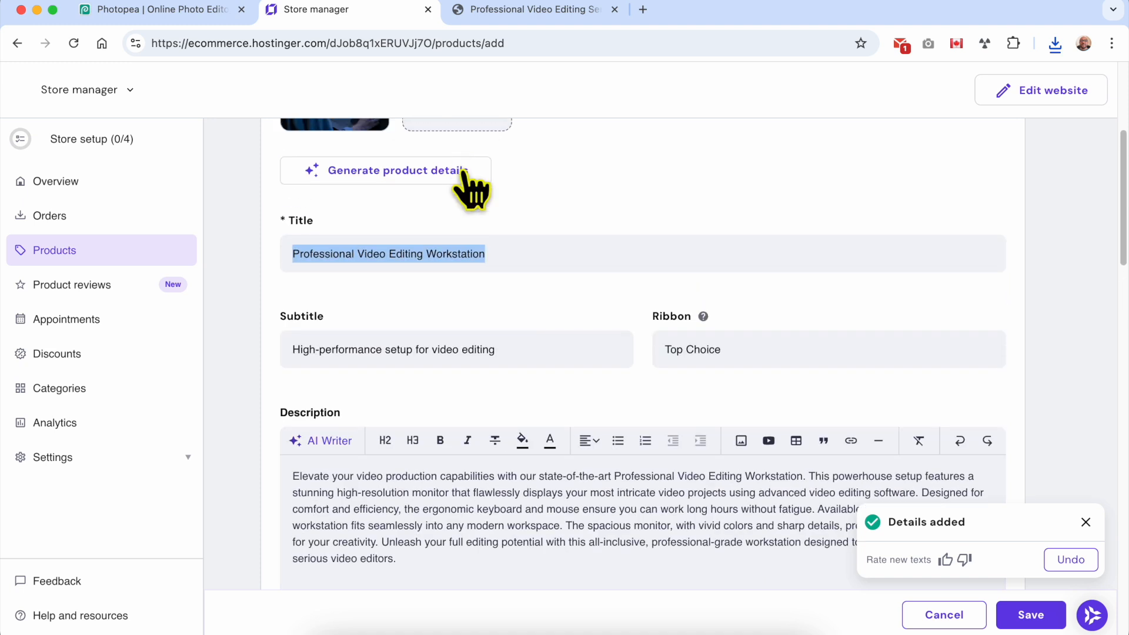
{"action": "double_click", "coordinate": [525, 390]}
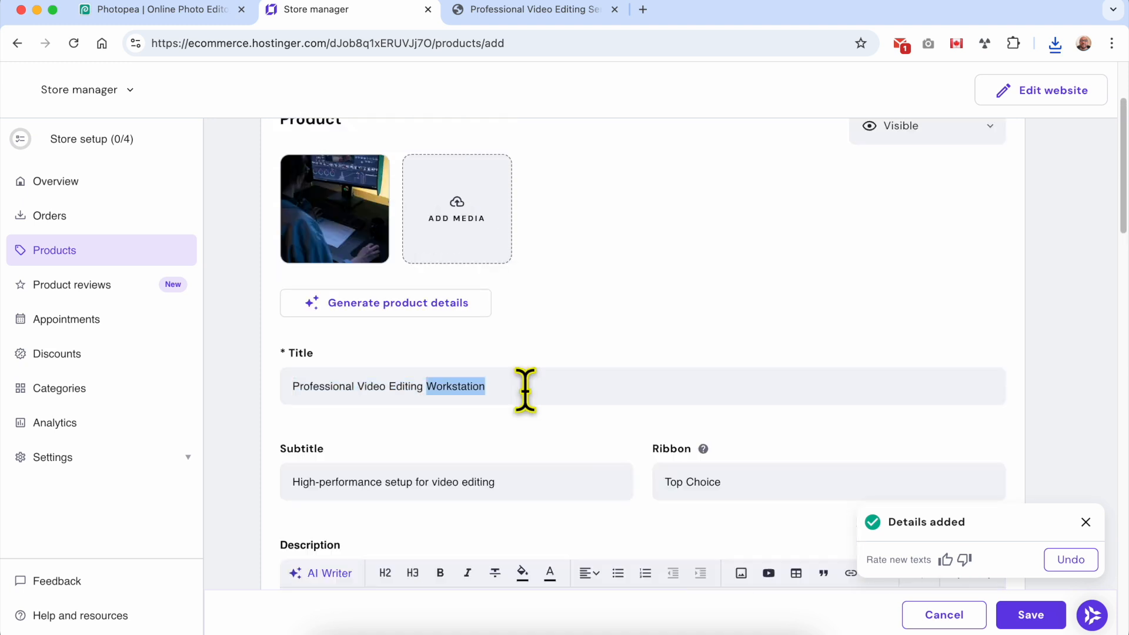
{"action": "triple_click", "coordinate": [530, 386]}
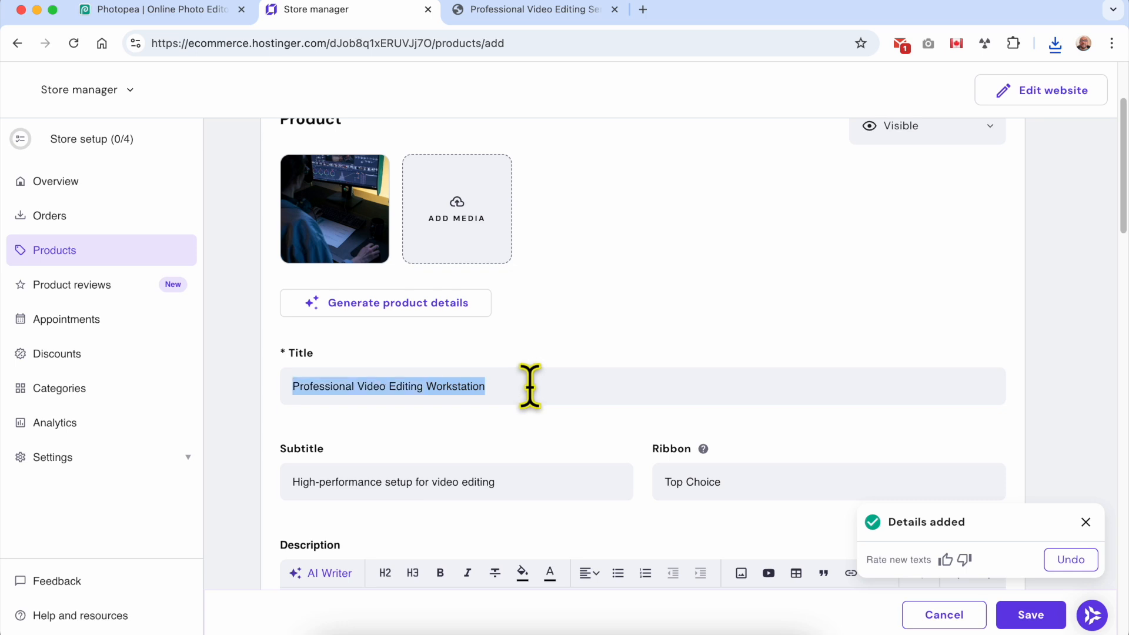
{"action": "scroll", "coordinate": [478, 310], "scroll_direction": "down", "scroll_amount": 3}
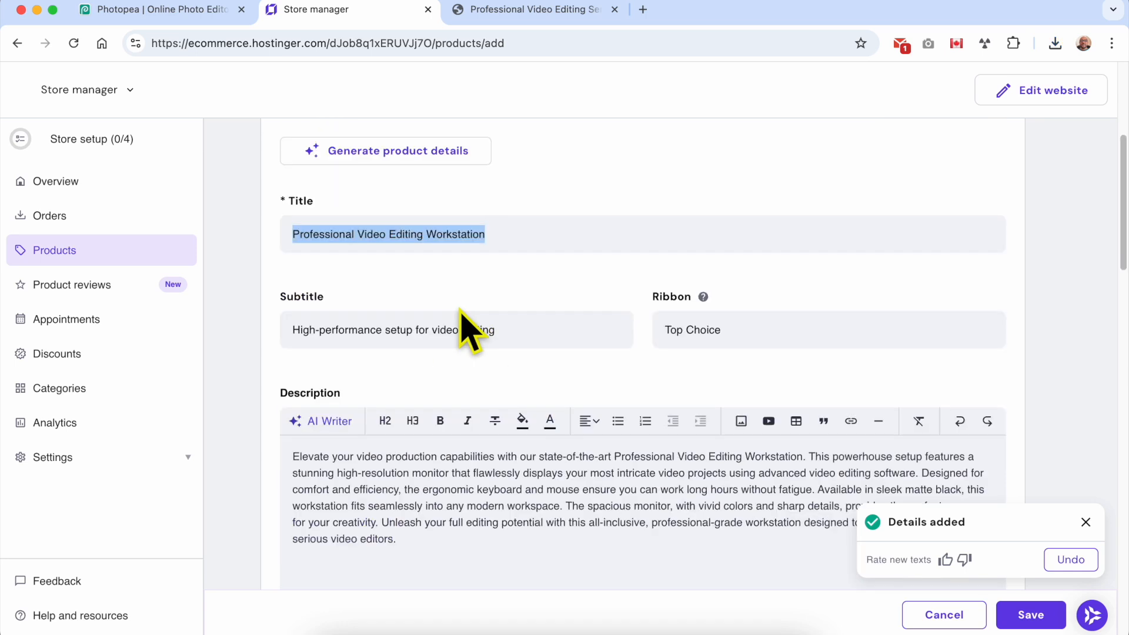
{"action": "left_click", "coordinate": [329, 248]}
{"action": "left_click_drag", "start_coordinate": [291, 232], "coordinate": [479, 229]}
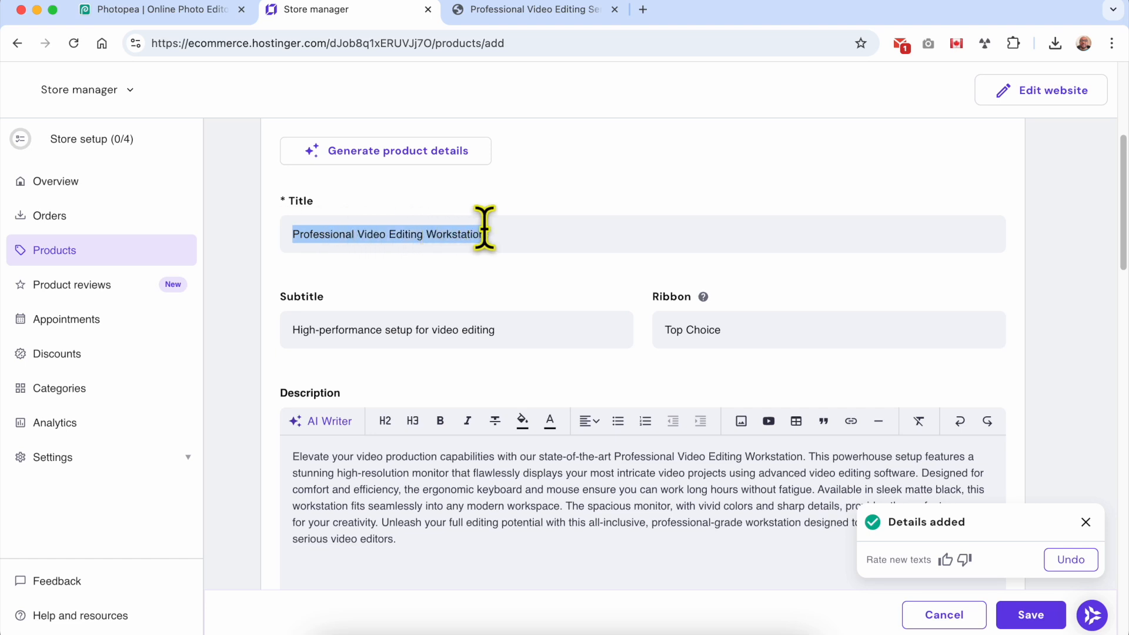
{"action": "left_click", "coordinate": [511, 226]}
{"action": "triple_click", "coordinate": [461, 231]}
{"action": "scroll", "coordinate": [467, 265], "scroll_direction": "up", "scroll_amount": 3}
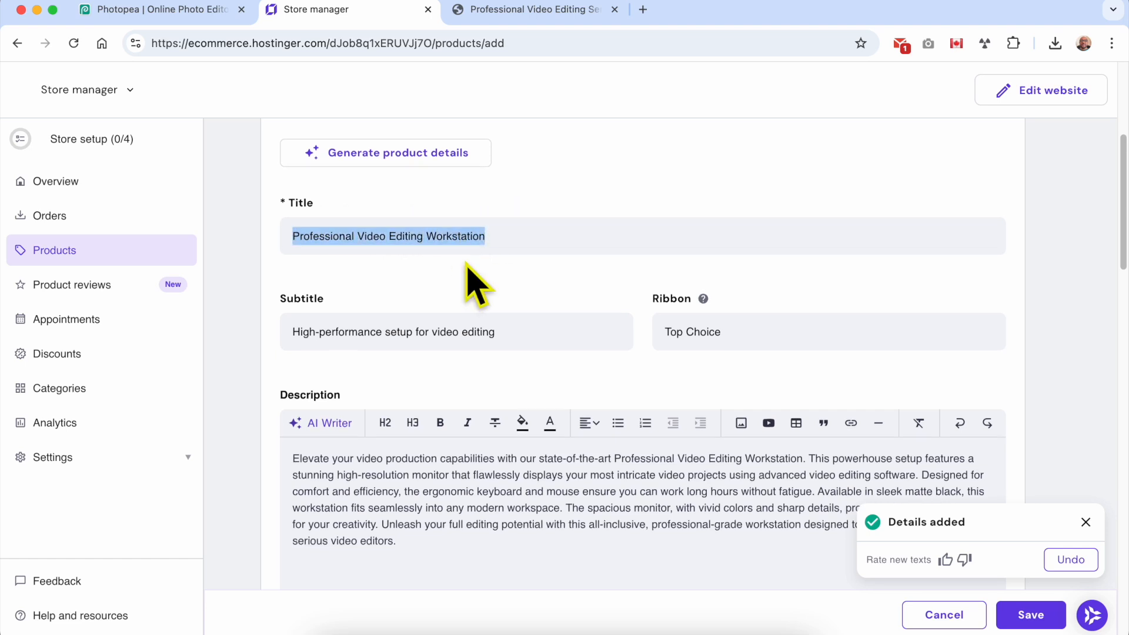
{"action": "mouse_move", "coordinate": [347, 241]}
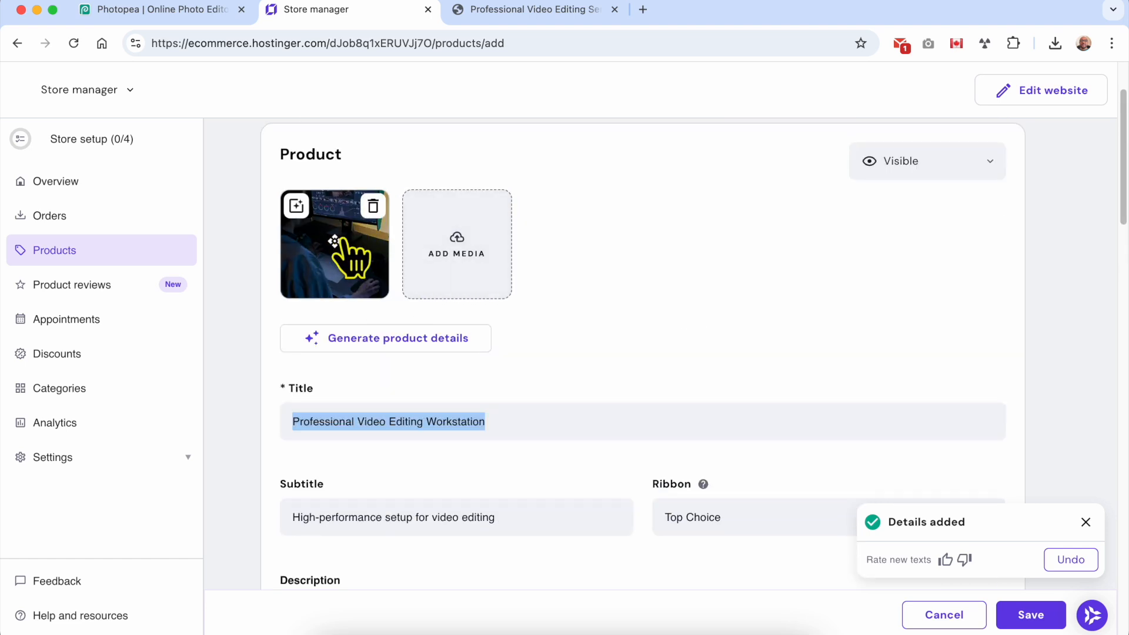
Clear the generated text from the product's title, subtitle and ribbon.
{"action": "left_click", "coordinate": [506, 416]}
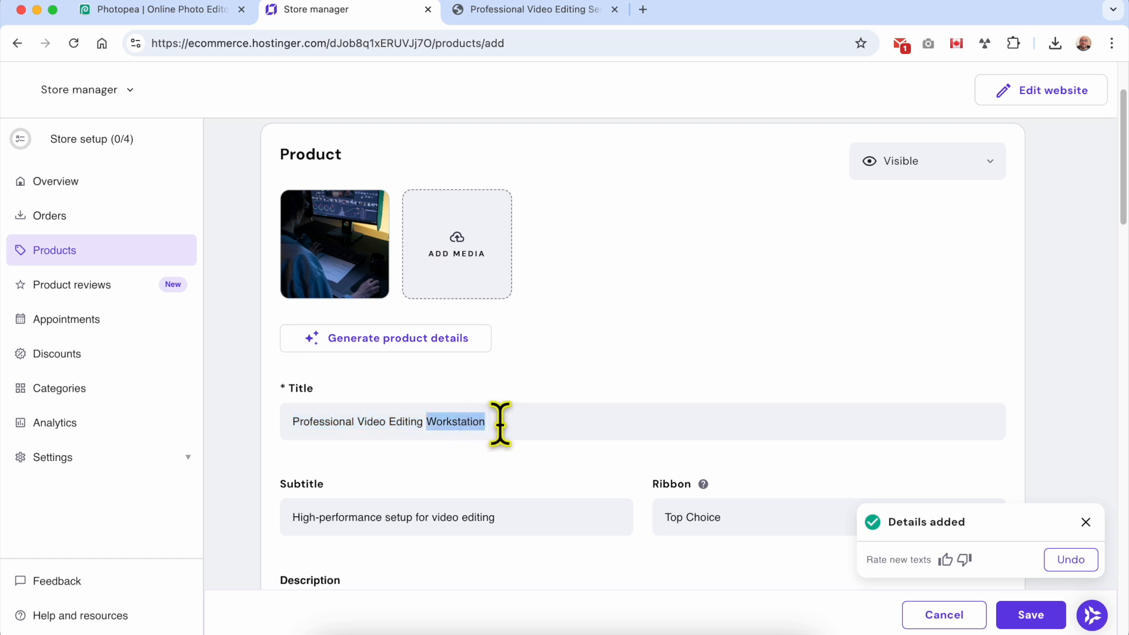
{"action": "key", "text": "super+a"}
{"action": "key", "text": "BackSpace"}
{"action": "scroll", "coordinate": [515, 420], "scroll_direction": "down", "scroll_amount": 5}
{"action": "triple_click", "coordinate": [497, 265]}
{"action": "key", "text": "BackSpace"}
{"action": "triple_click", "coordinate": [740, 273]}
{"action": "key", "text": "BackSpace"}
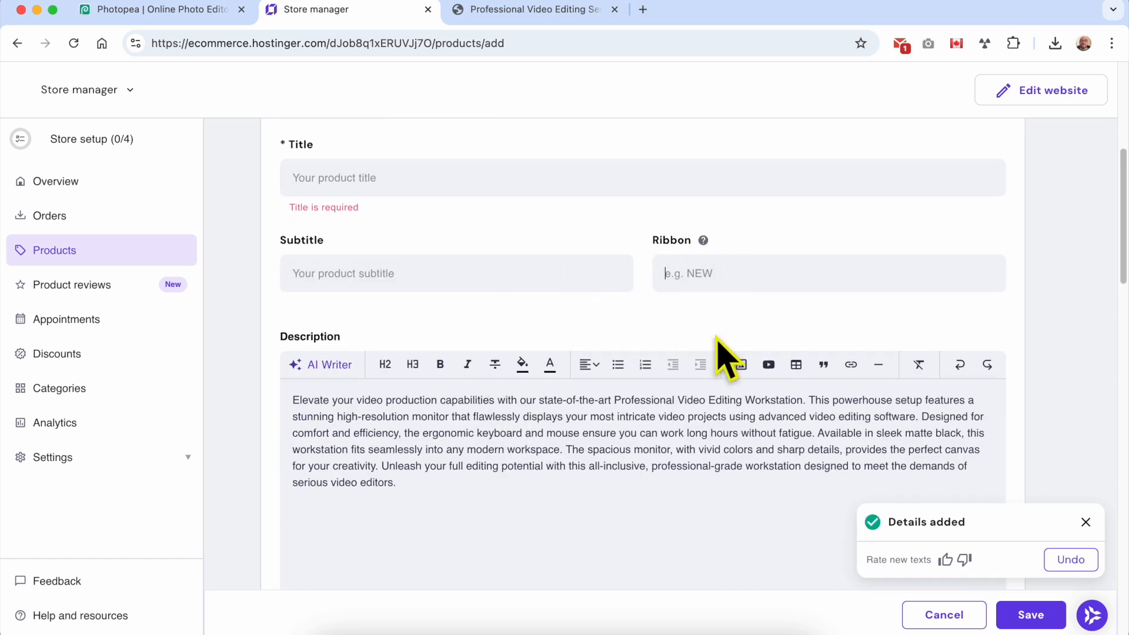
Clear the generated description and fill the product title with "Video Editing – Professional YouTube & Social Media Edits" copied from the TextEdit notes.
{"action": "triple_click", "coordinate": [593, 465]}
{"action": "key", "text": "BackSpace"}
{"action": "left_click", "coordinate": [423, 627]}
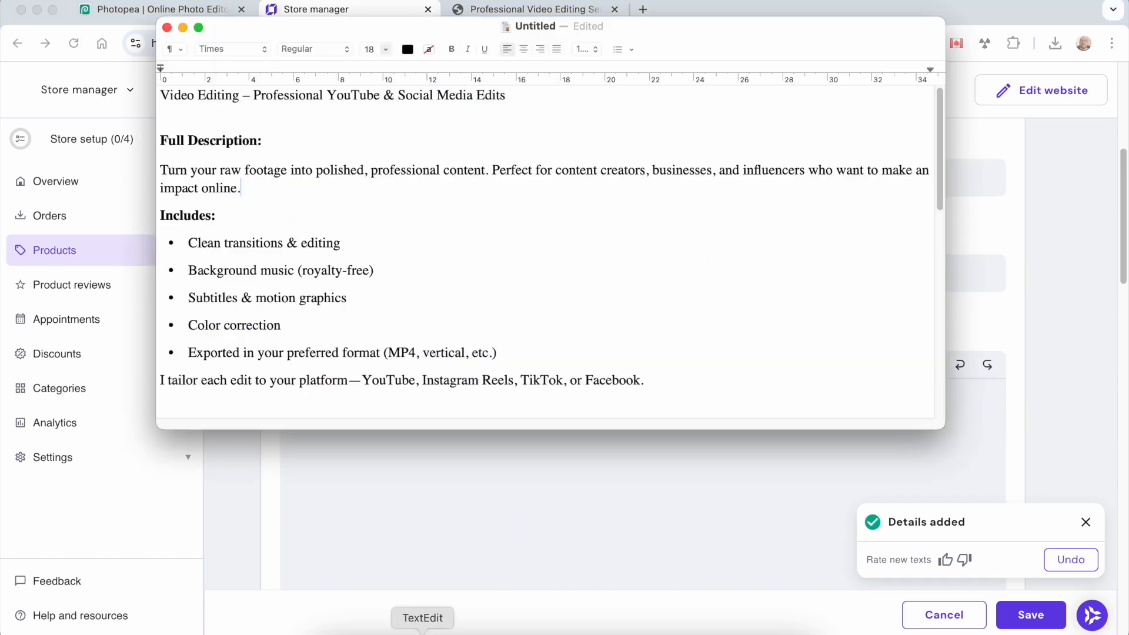
{"action": "triple_click", "coordinate": [291, 89]}
{"action": "right_click", "coordinate": [292, 89]}
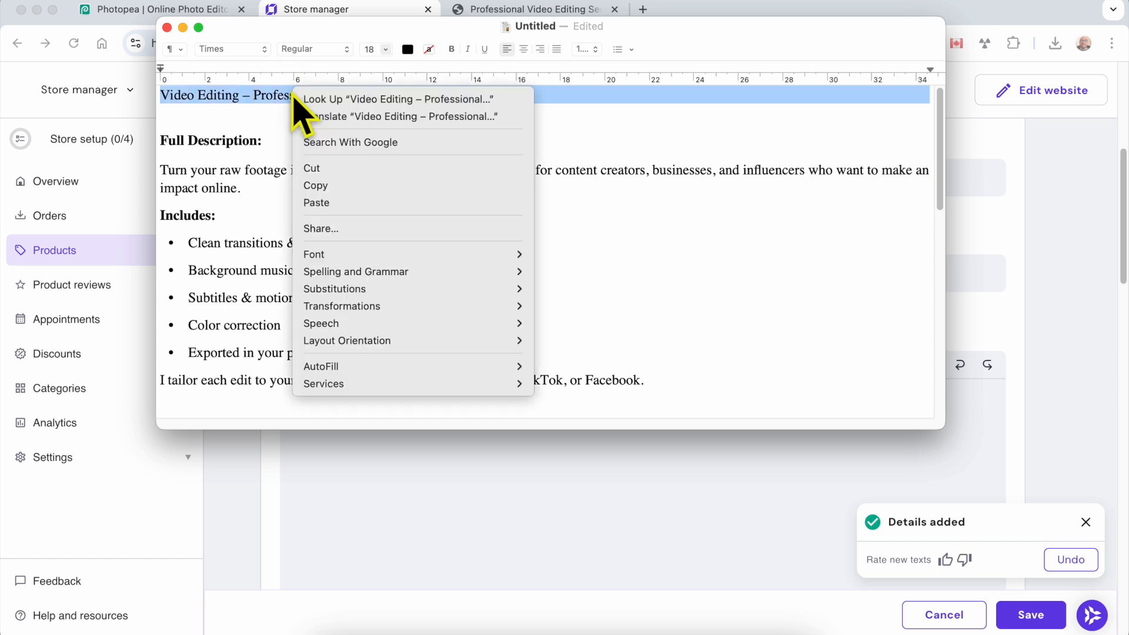
{"action": "left_click", "coordinate": [320, 184]}
{"action": "left_click", "coordinate": [487, 505]}
{"action": "left_click", "coordinate": [358, 176]}
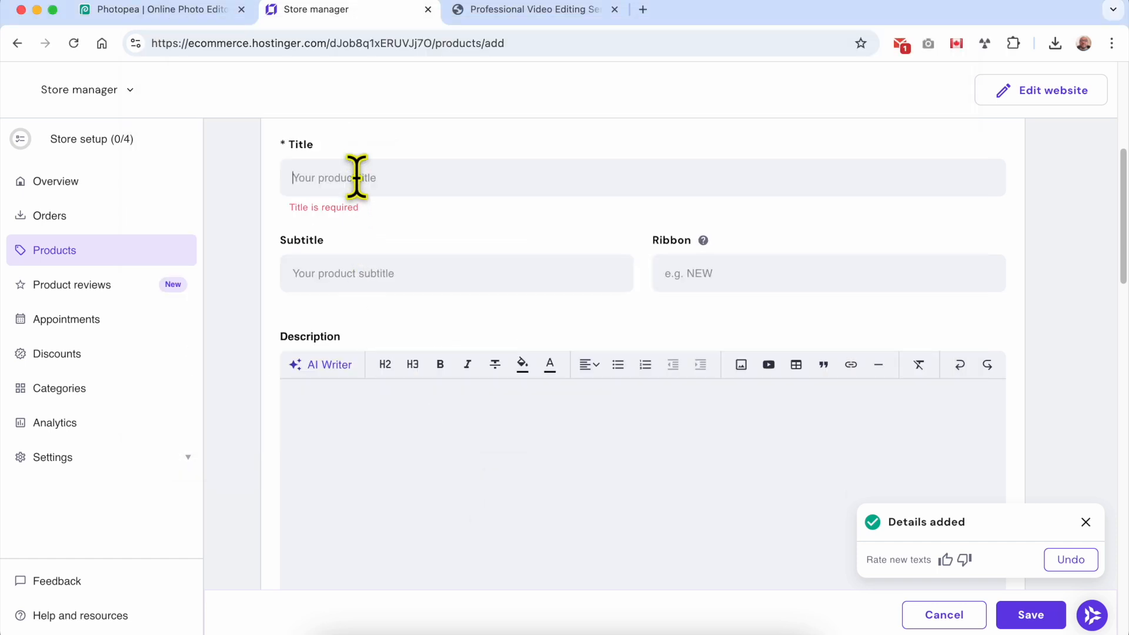
{"action": "key", "text": "super+v"}
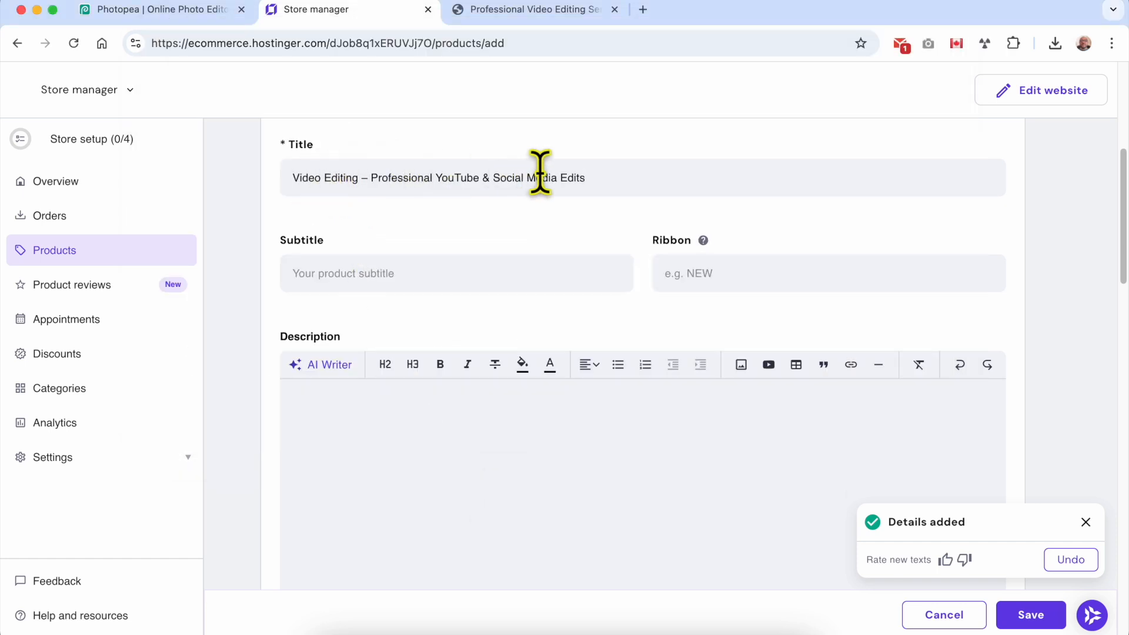
Copy the full description text, including the Includes list and closing platform line, from the TextEdit notes into the product description.
{"action": "left_click", "coordinate": [422, 627]}
{"action": "triple_click", "coordinate": [256, 190]}
{"action": "scroll", "coordinate": [300, 263], "scroll_direction": "down", "scroll_amount": 1}
{"action": "left_click", "coordinate": [290, 376], "text": "shift"}
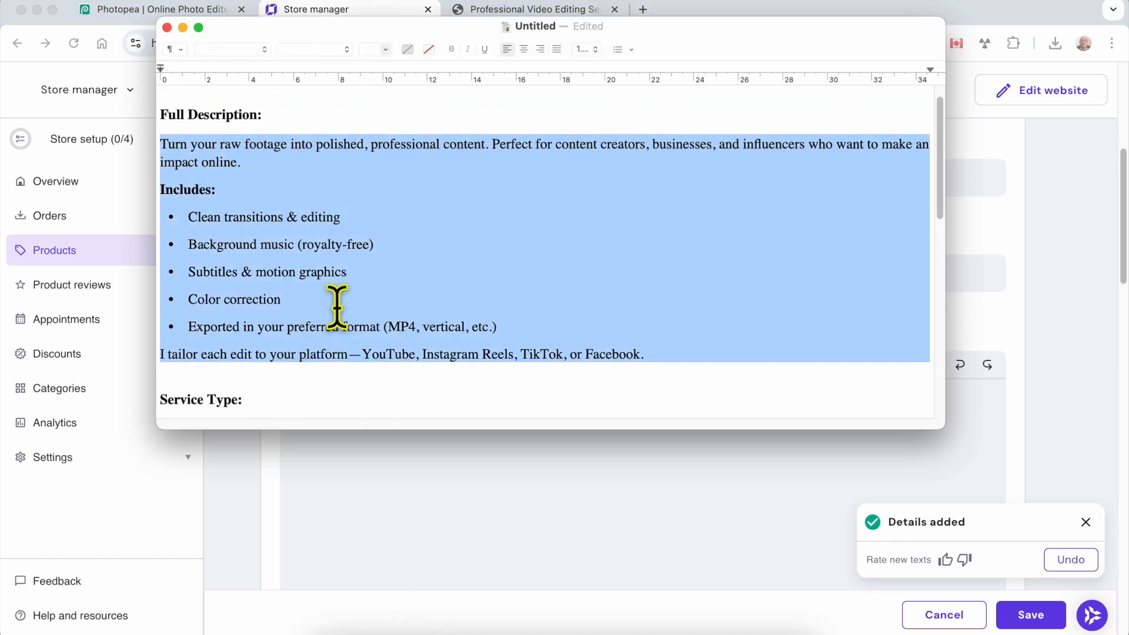
{"action": "right_click", "coordinate": [336, 311]}
{"action": "left_click", "coordinate": [371, 403]}
{"action": "right_click", "coordinate": [492, 491]}
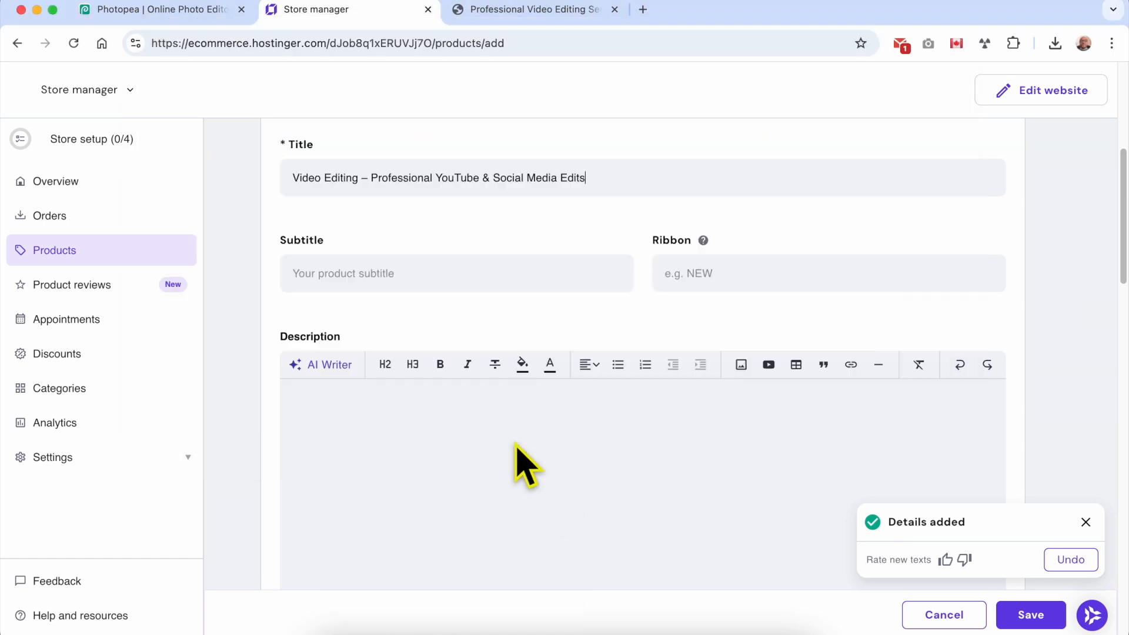
{"action": "left_click", "coordinate": [541, 451]}
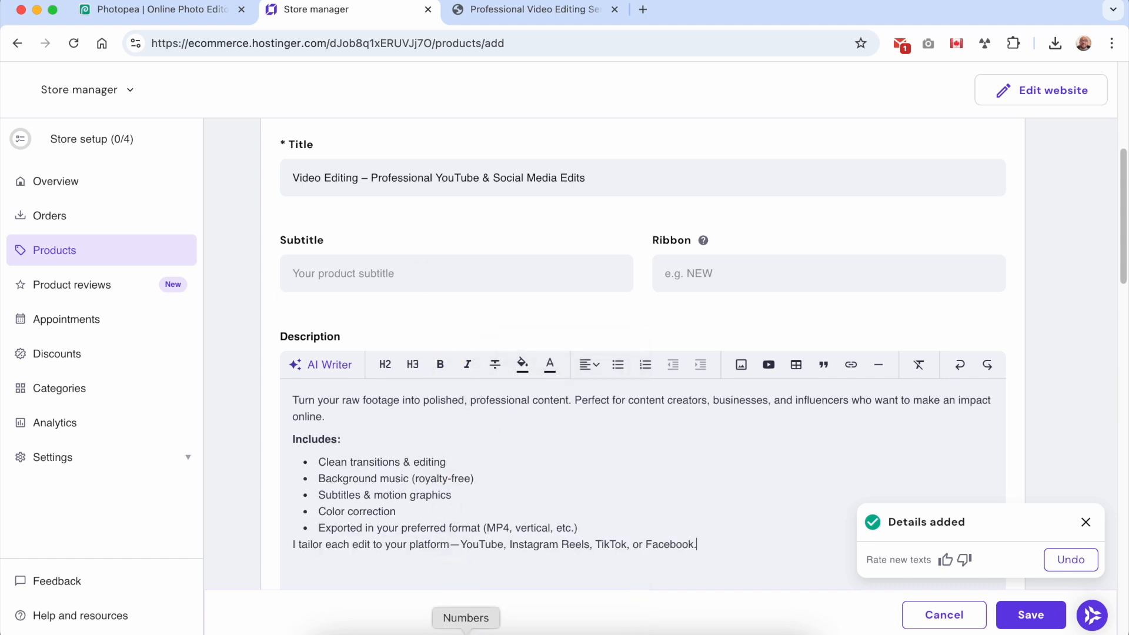
Shorten the title to "Video Editing", move "Professional YouTube & Social Media Edits" into the subtitle, and set the ribbon to NEW.
{"action": "left_click", "coordinate": [424, 628]}
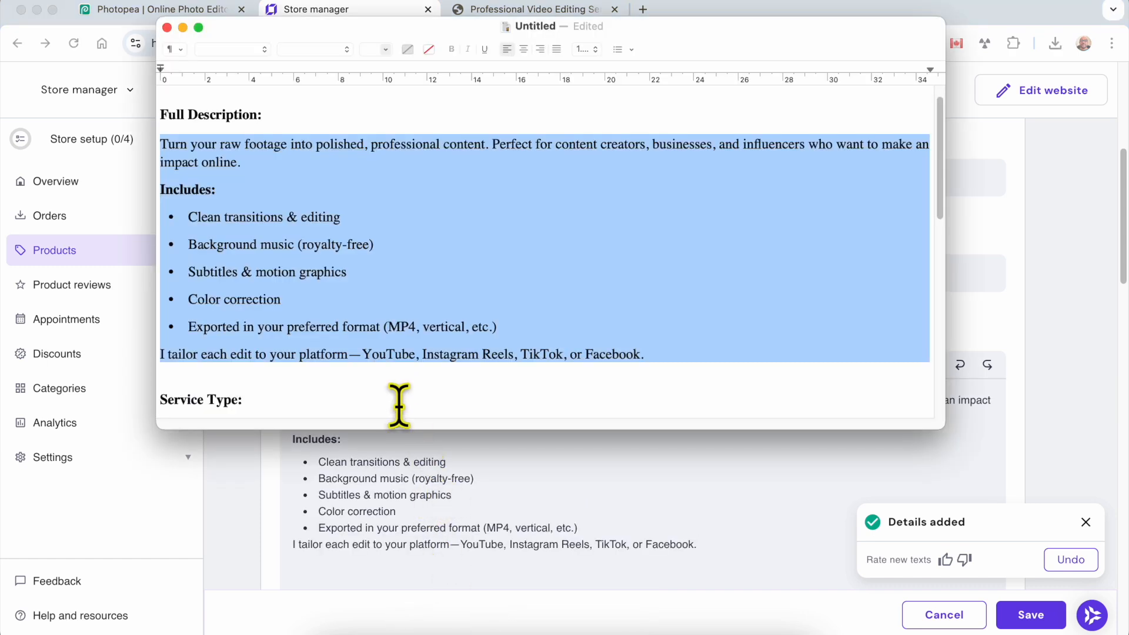
{"action": "left_click", "coordinate": [404, 499]}
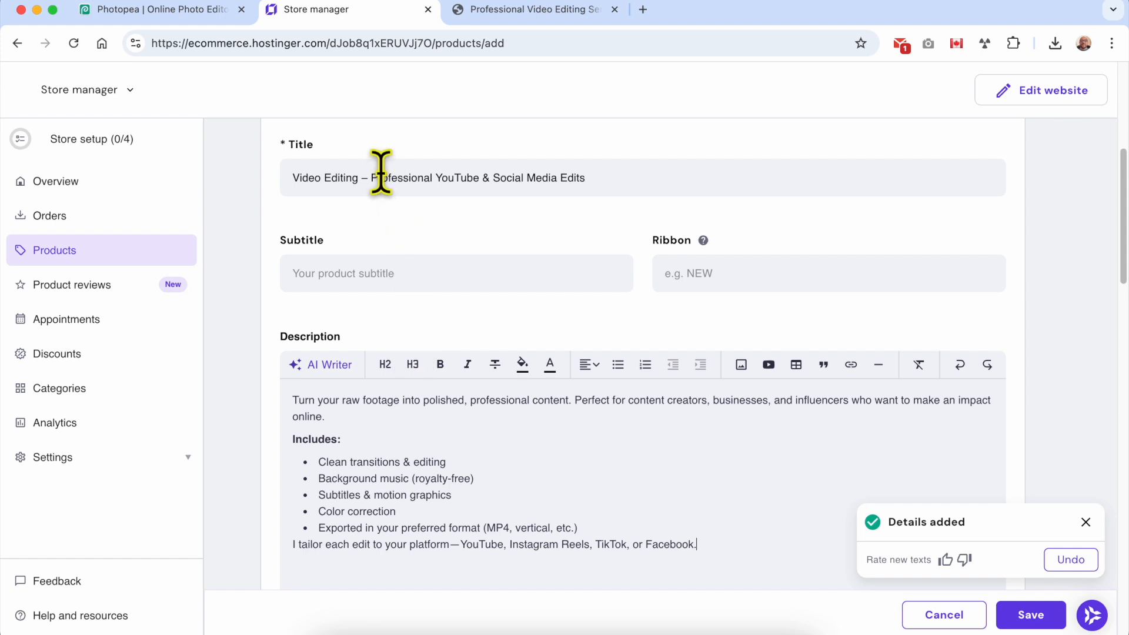
{"action": "left_click_drag", "start_coordinate": [373, 177], "coordinate": [678, 176]}
{"action": "right_click", "coordinate": [572, 172]}
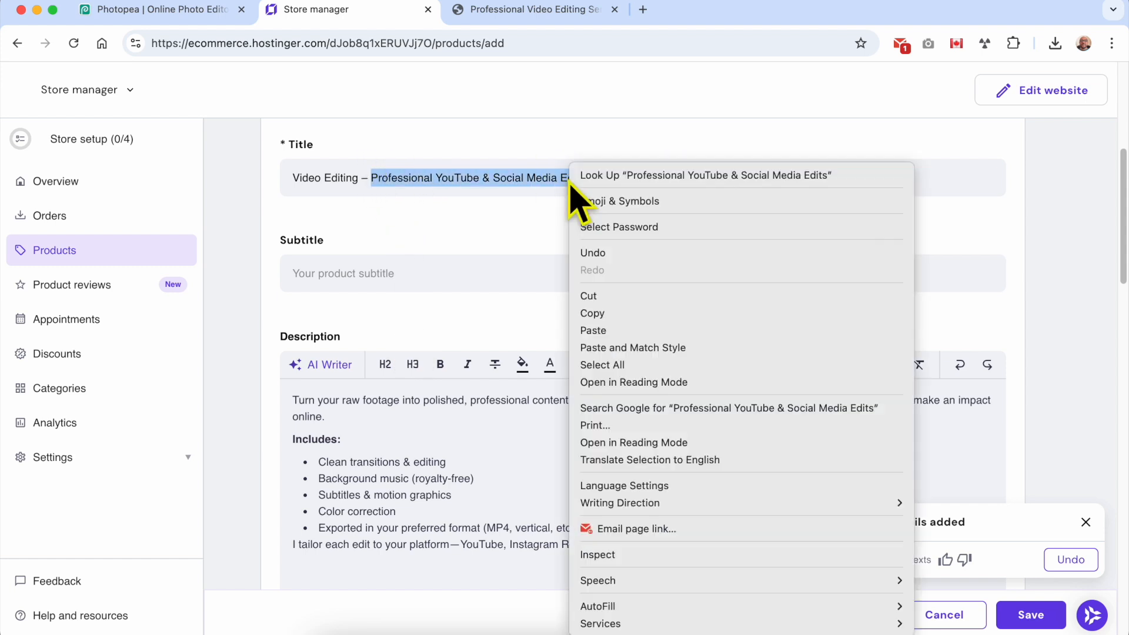
{"action": "left_click", "coordinate": [675, 295]}
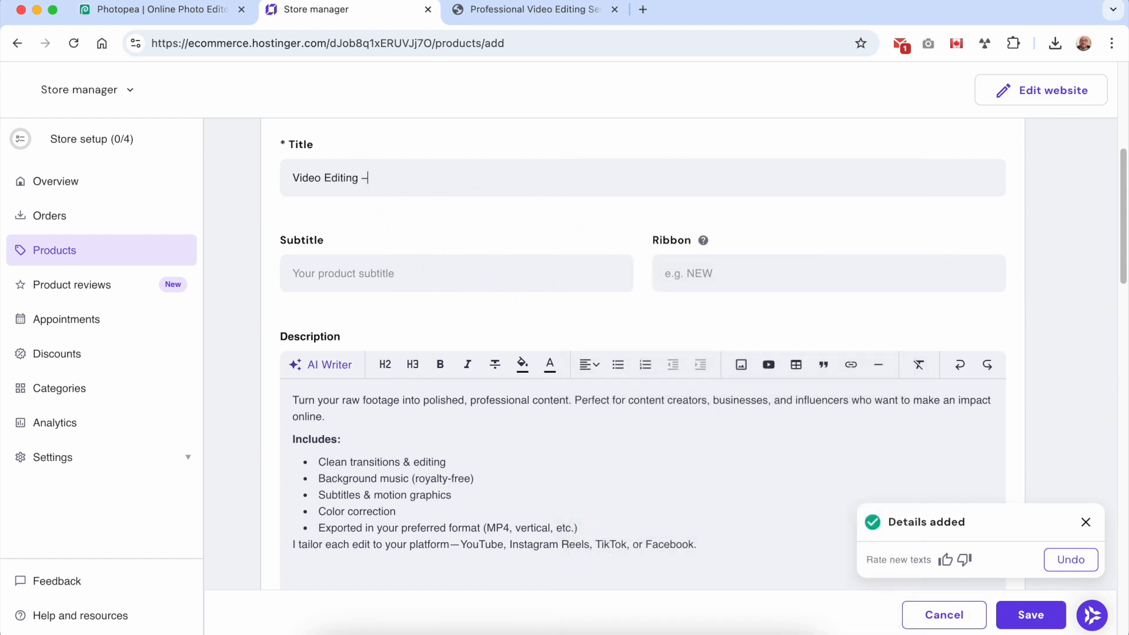
{"action": "right_click", "coordinate": [395, 272]}
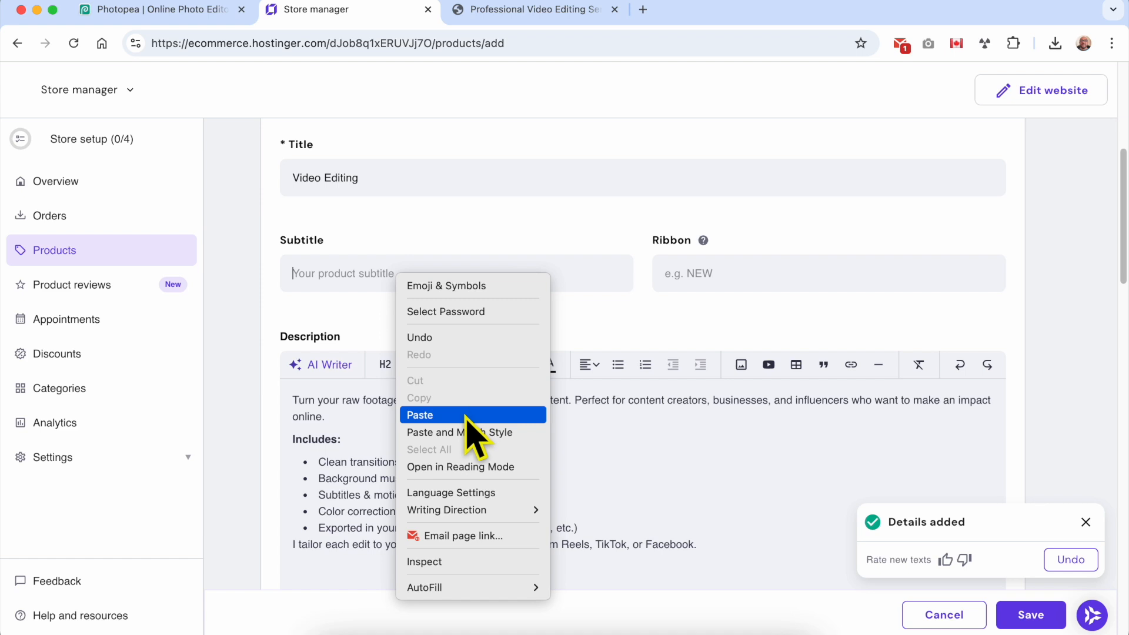
{"action": "left_click", "coordinate": [471, 415]}
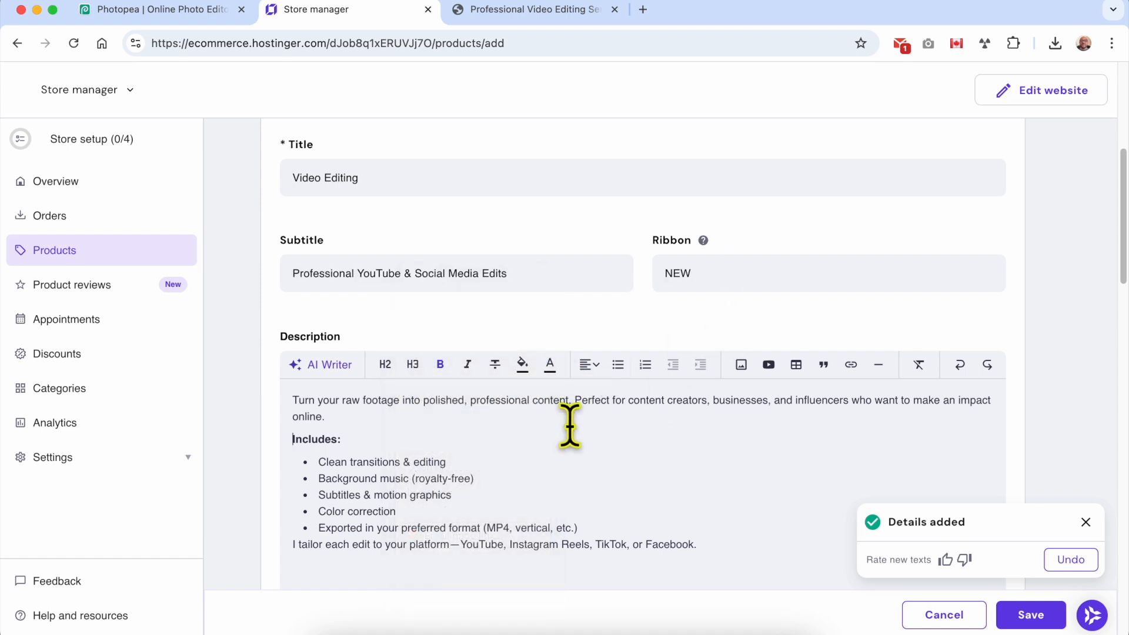
Check the service type and delivery time in the TextEdit notes, and review the product's pricing and image sections.
{"action": "scroll", "coordinate": [571, 426], "scroll_direction": "down", "scroll_amount": 5}
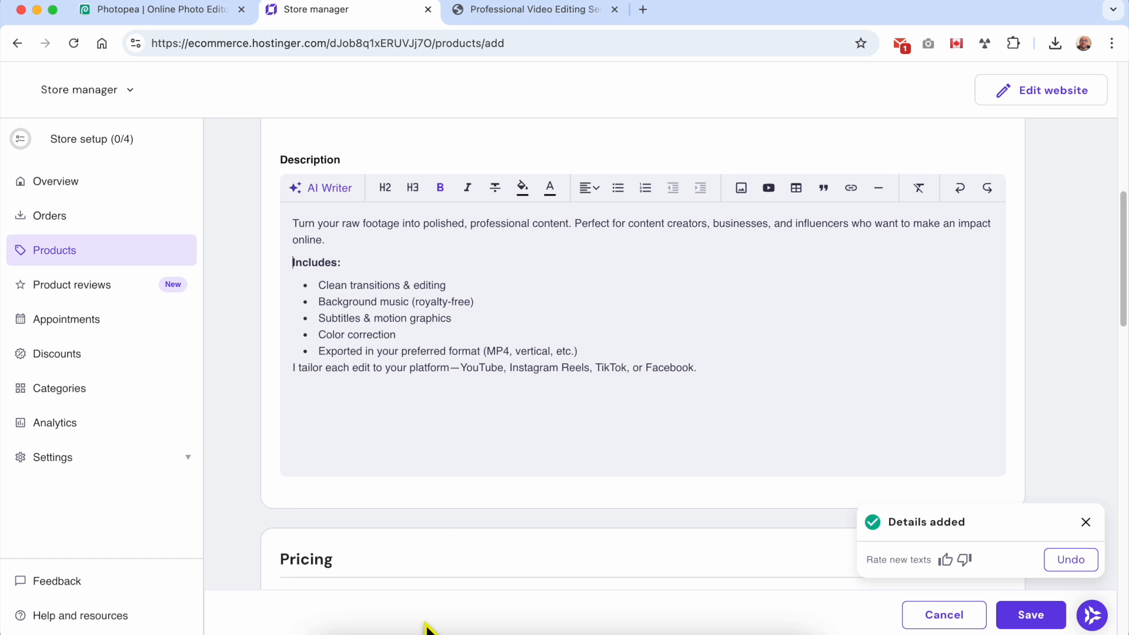
{"action": "left_click", "coordinate": [423, 632]}
{"action": "scroll", "coordinate": [378, 320], "scroll_direction": "down", "scroll_amount": 3}
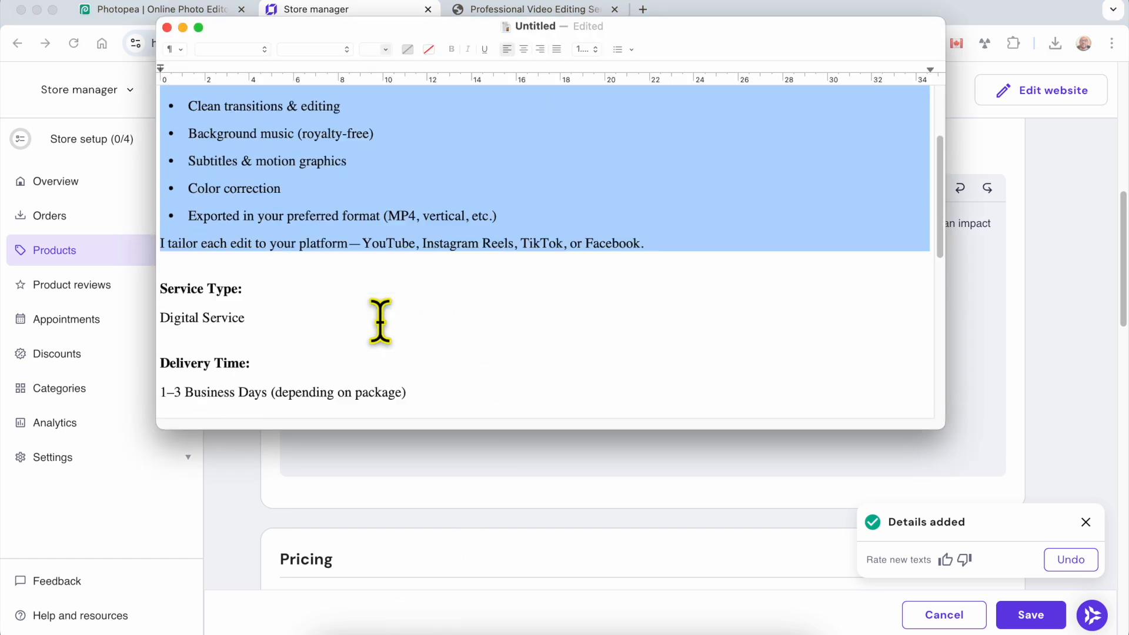
{"action": "left_click", "coordinate": [471, 477]}
{"action": "scroll", "coordinate": [505, 429], "scroll_direction": "down", "scroll_amount": 5}
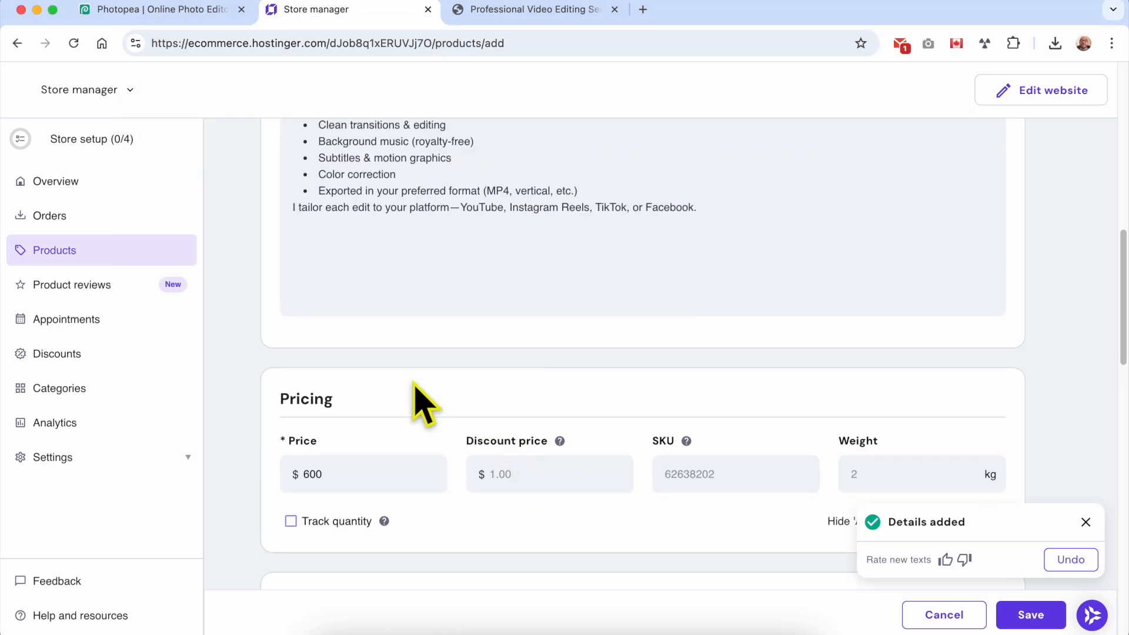
{"action": "scroll", "coordinate": [424, 411], "scroll_direction": "up", "scroll_amount": 20}
{"action": "scroll", "coordinate": [440, 450], "scroll_direction": "down", "scroll_amount": 3}
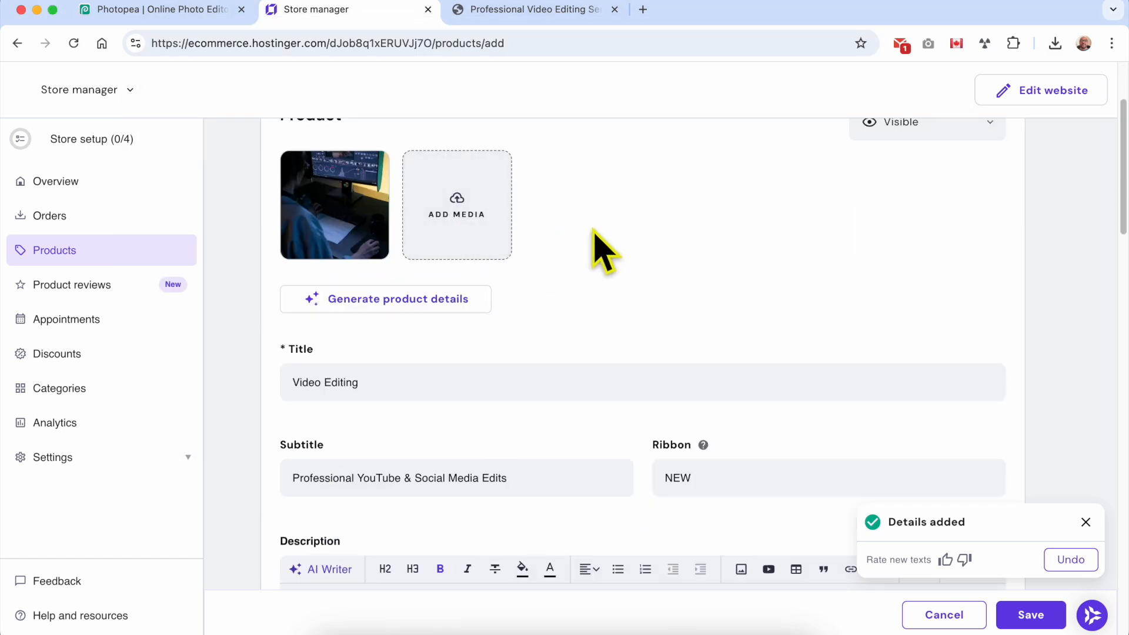
{"action": "left_click", "coordinate": [479, 238]}
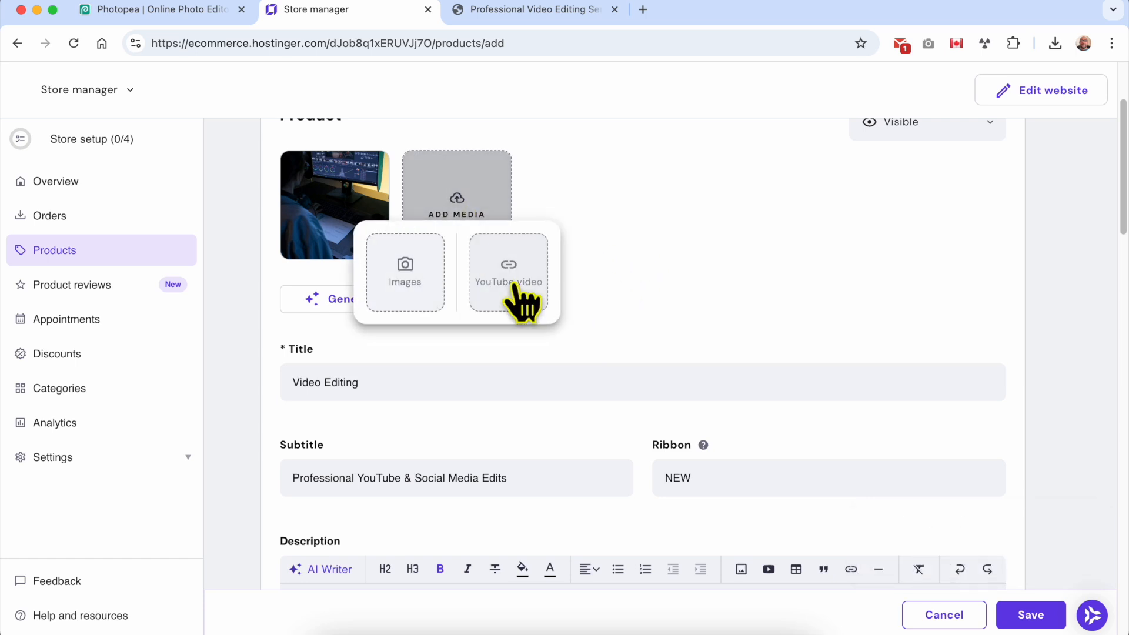
{"action": "left_click", "coordinate": [412, 287]}
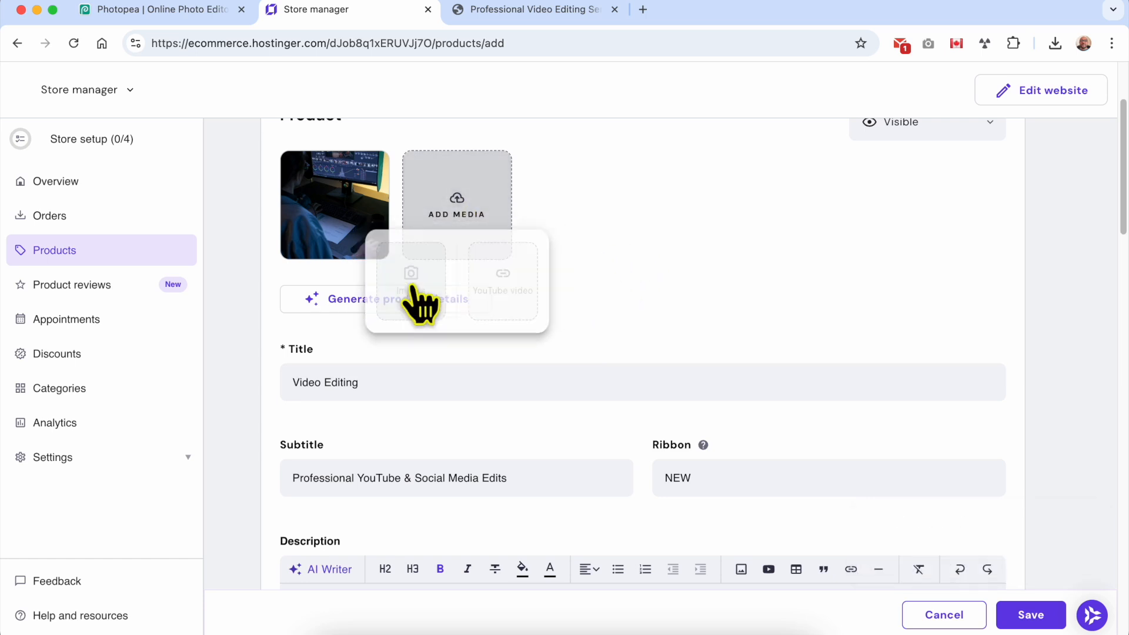
{"action": "left_click", "coordinate": [346, 199]}
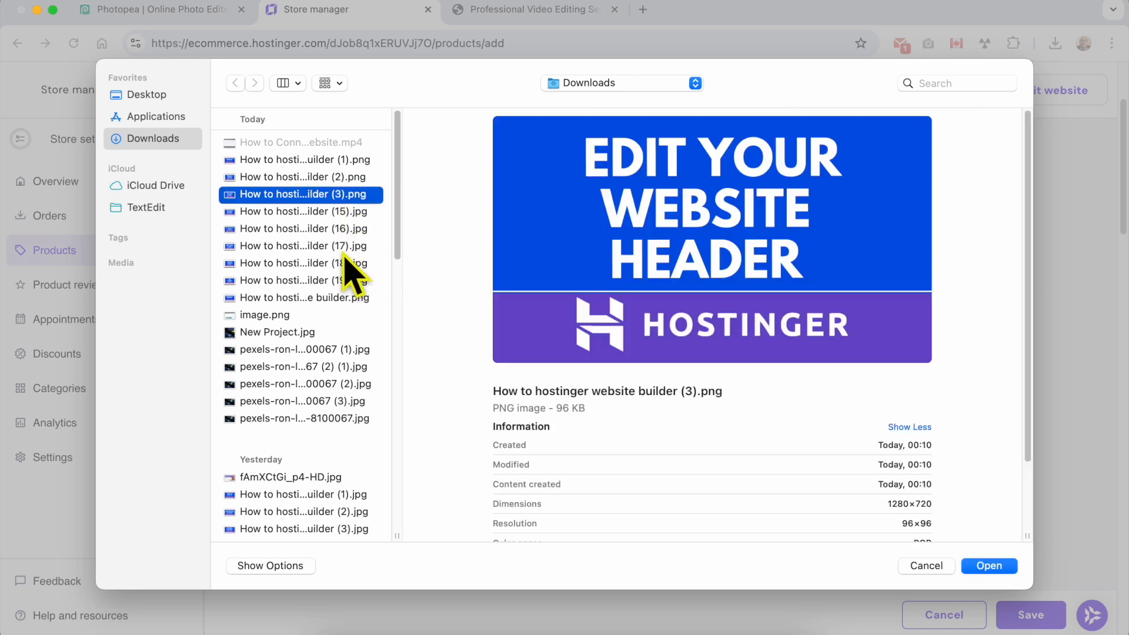
{"action": "left_click", "coordinate": [347, 247], "text": "shift"}
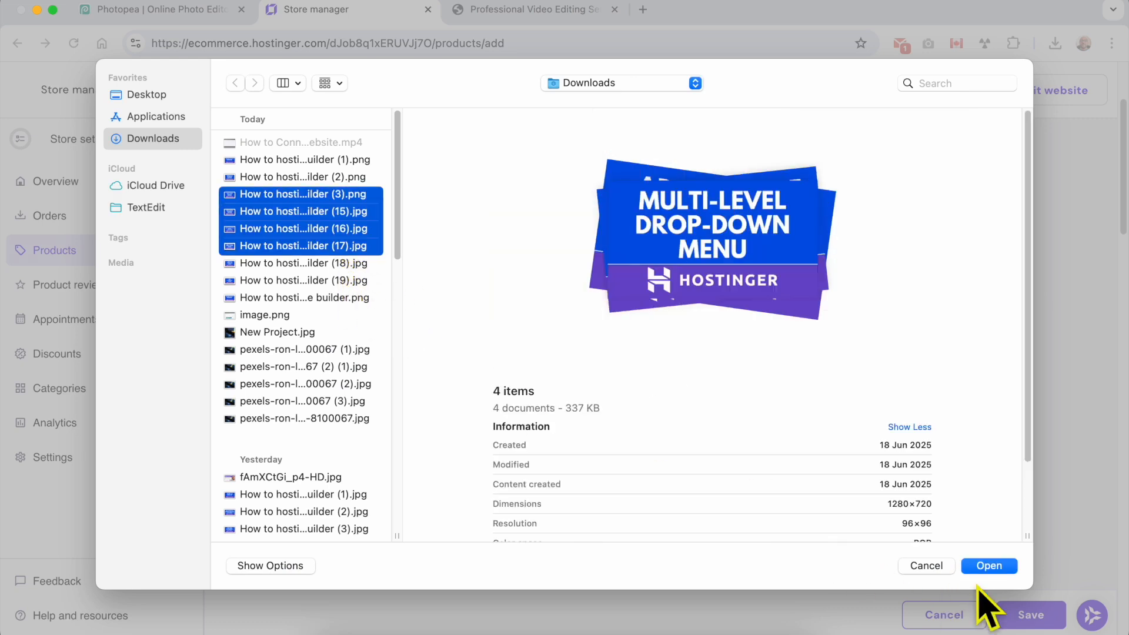
{"action": "left_click", "coordinate": [942, 566]}
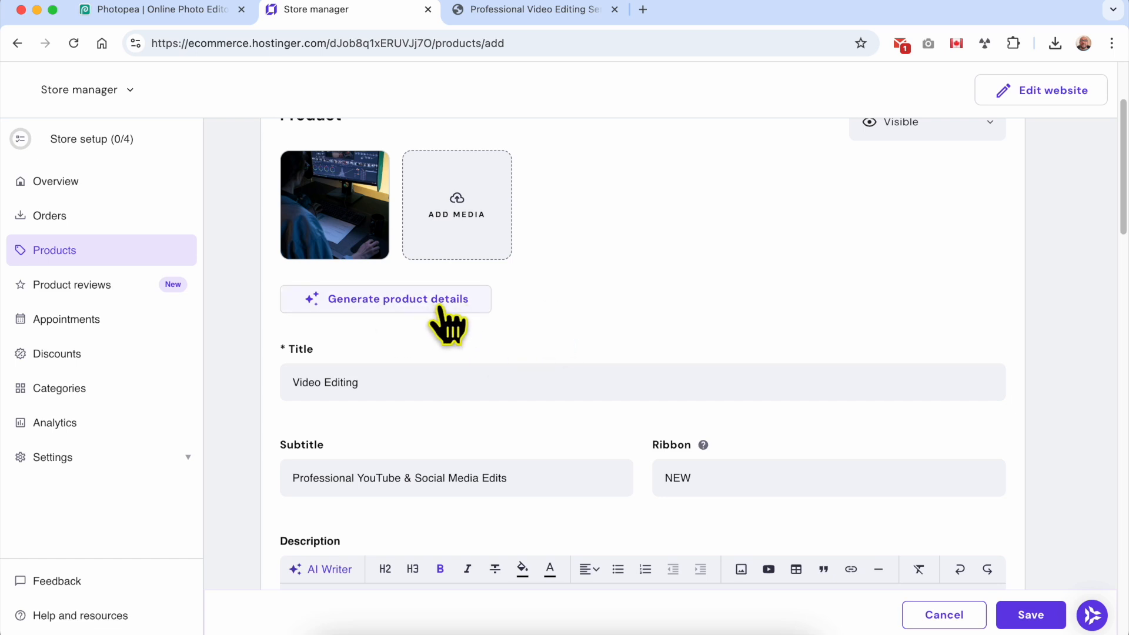
{"action": "mouse_move", "coordinate": [353, 177]}
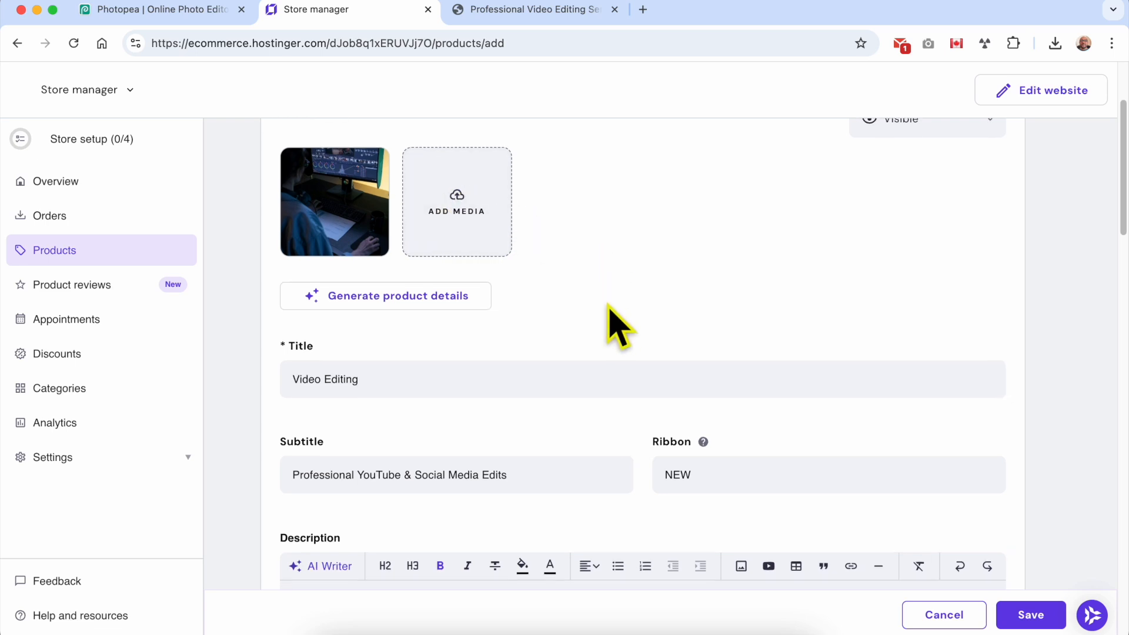
Insert blank lines above the description's first paragraph, and view the AI Writer prompt without generating any text.
{"action": "scroll", "coordinate": [609, 315], "scroll_direction": "down", "scroll_amount": 4}
{"action": "scroll", "coordinate": [609, 306], "scroll_direction": "down", "scroll_amount": 1}
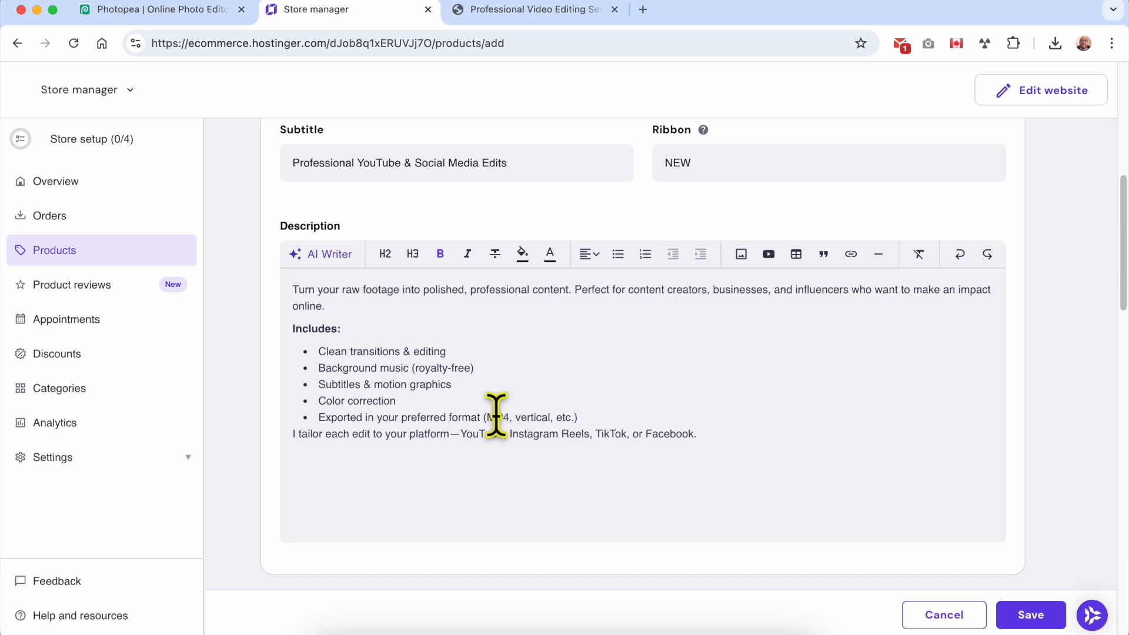
{"action": "key", "text": "super+a"}
{"action": "key", "text": "Up"}
{"action": "key", "text": "Return"}
{"action": "key", "text": "Return"}
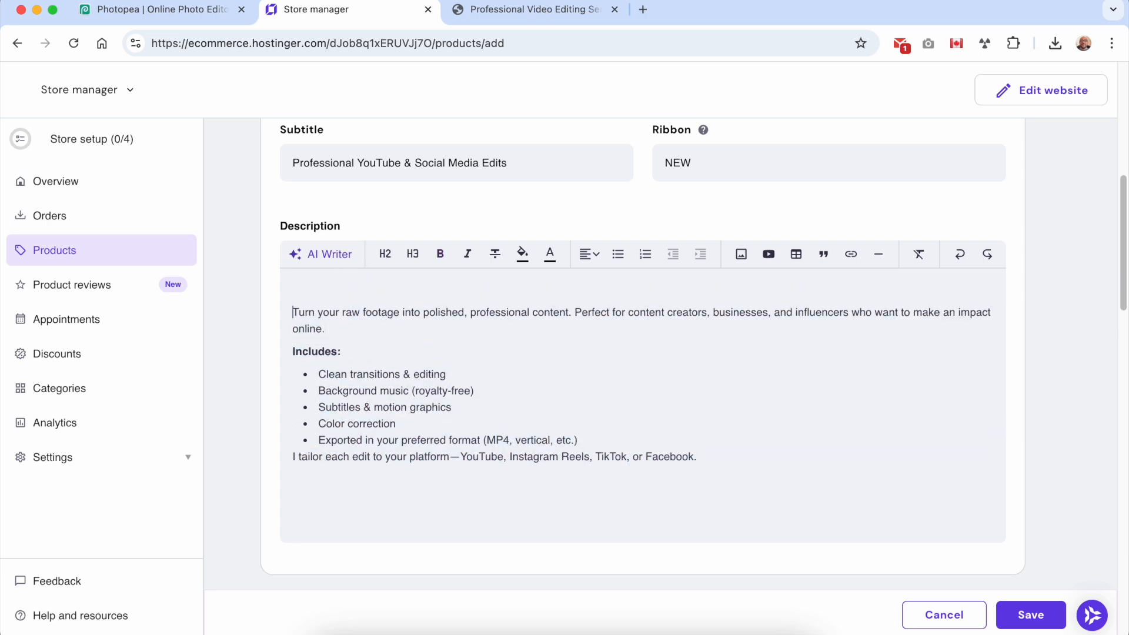
{"action": "left_click", "coordinate": [340, 259]}
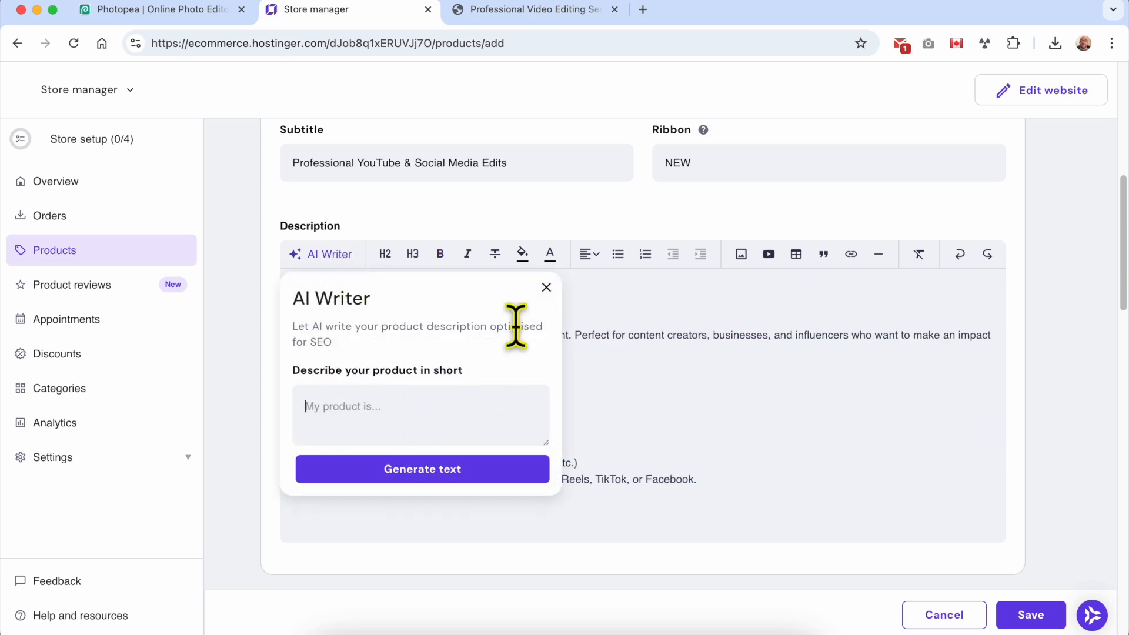
{"action": "left_click", "coordinate": [547, 287]}
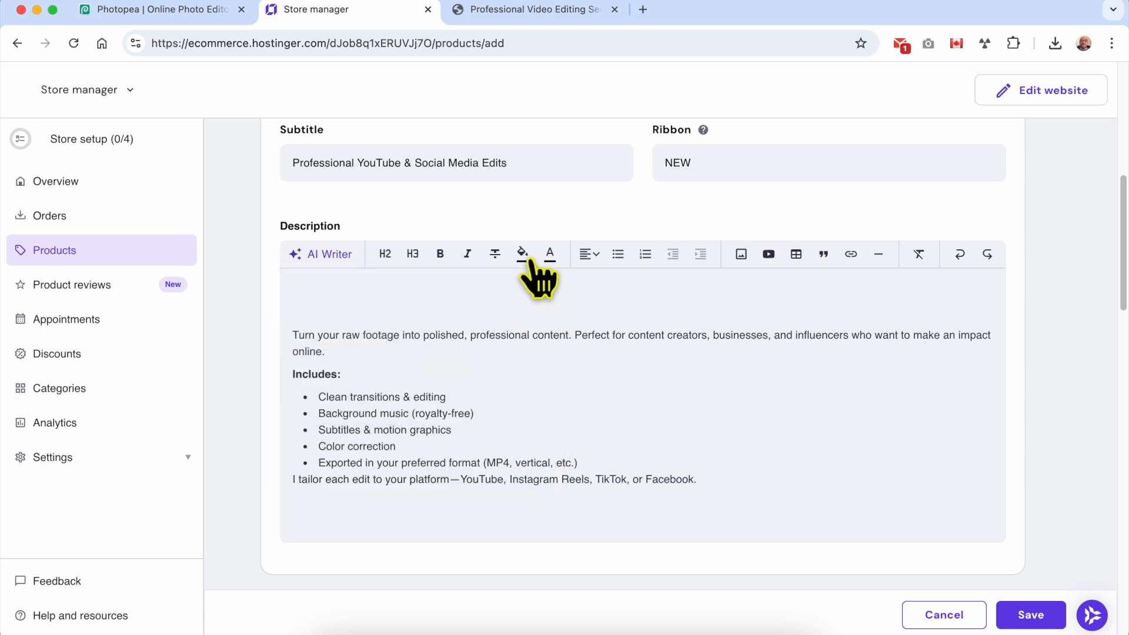
Upload the Unsplash photo of the video editing timeline from Downloads and insert it at the start of the description, without alt text.
{"action": "left_click", "coordinate": [742, 257]}
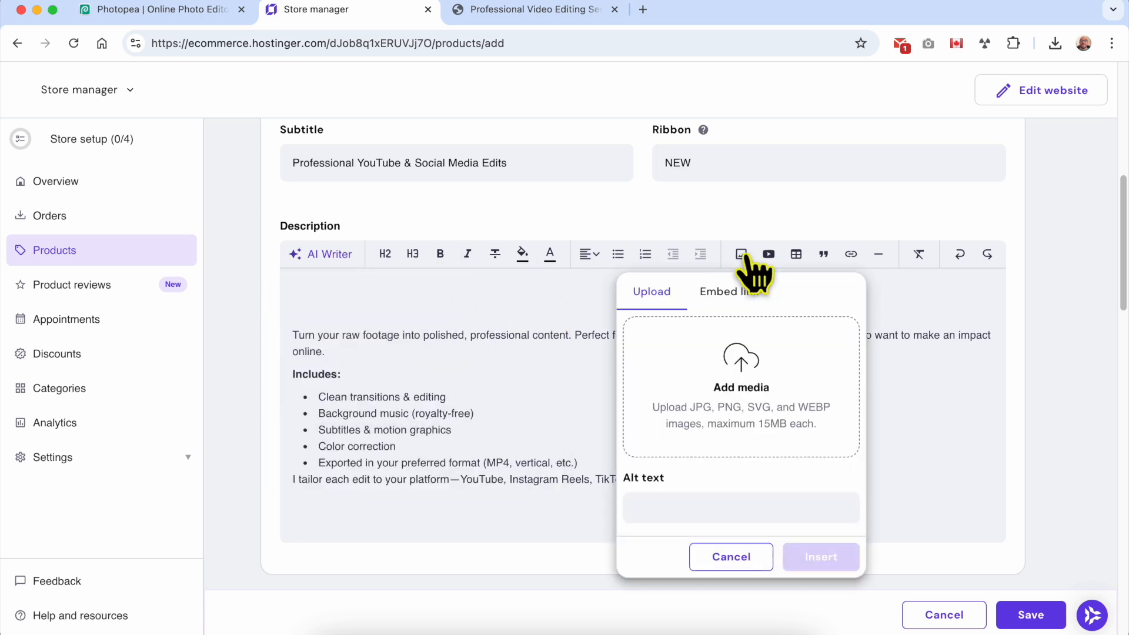
{"action": "left_click", "coordinate": [740, 385]}
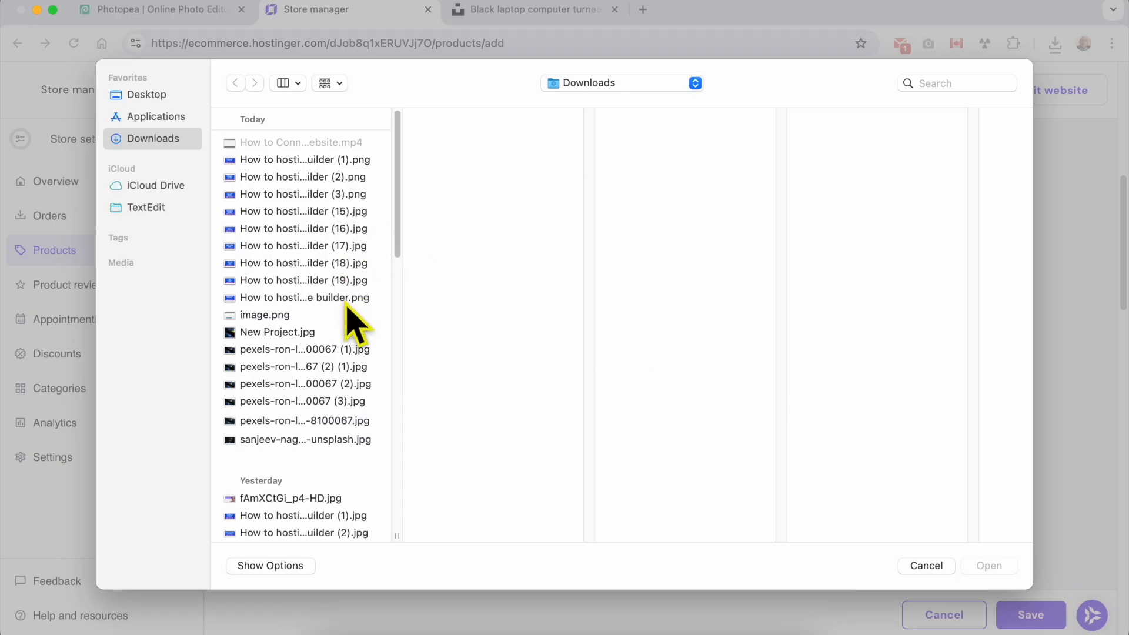
{"action": "left_click", "coordinate": [341, 421]}
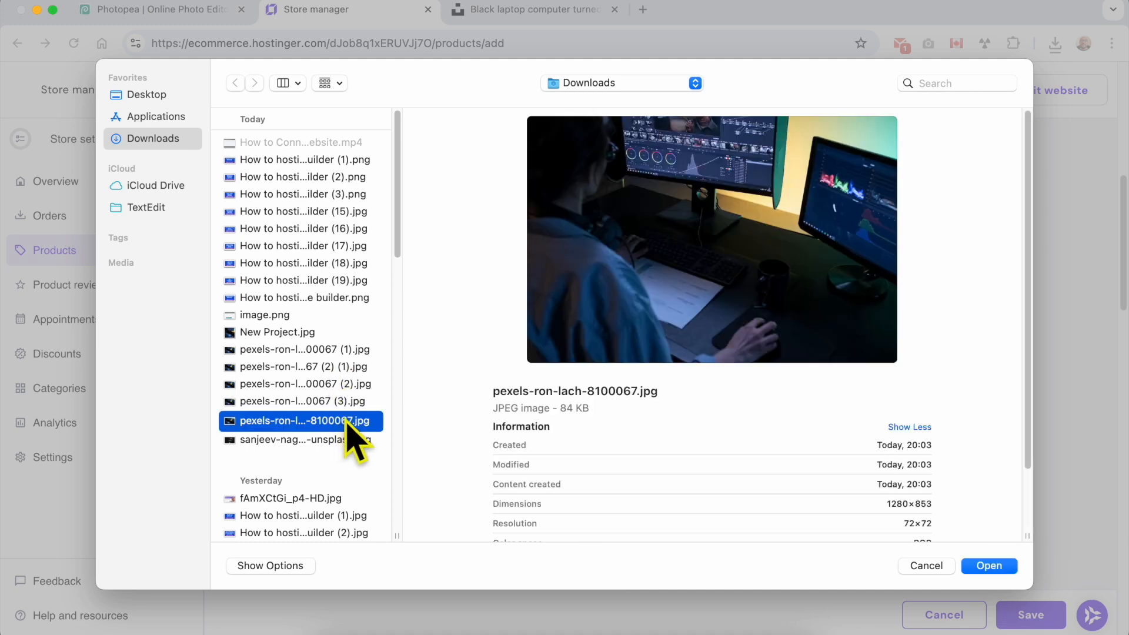
{"action": "left_click", "coordinate": [358, 440]}
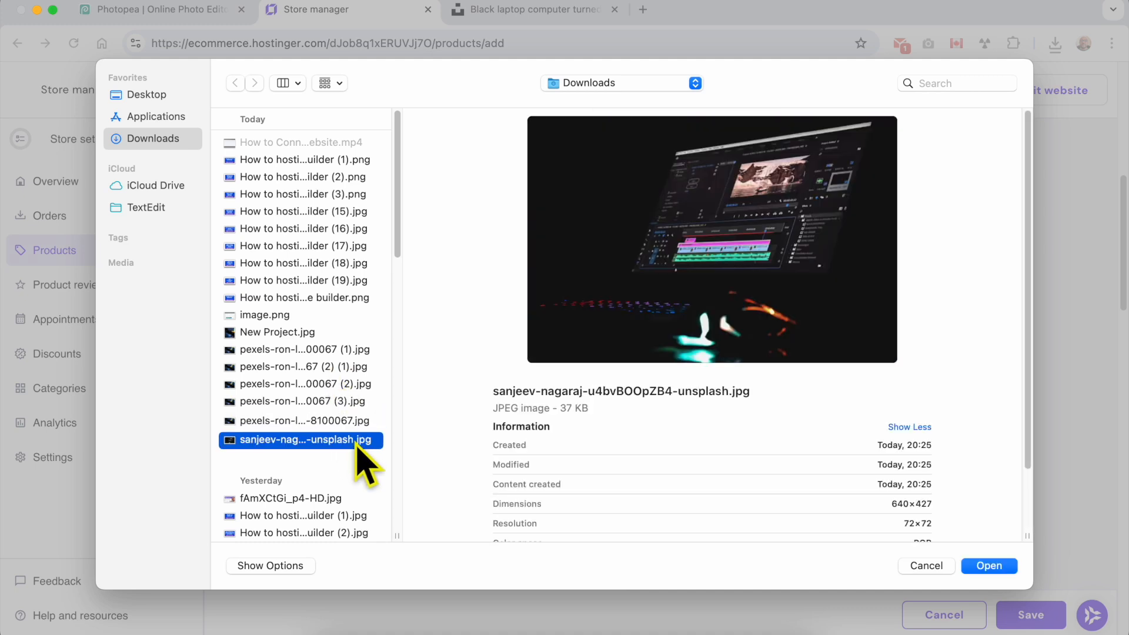
{"action": "double_click", "coordinate": [359, 440]}
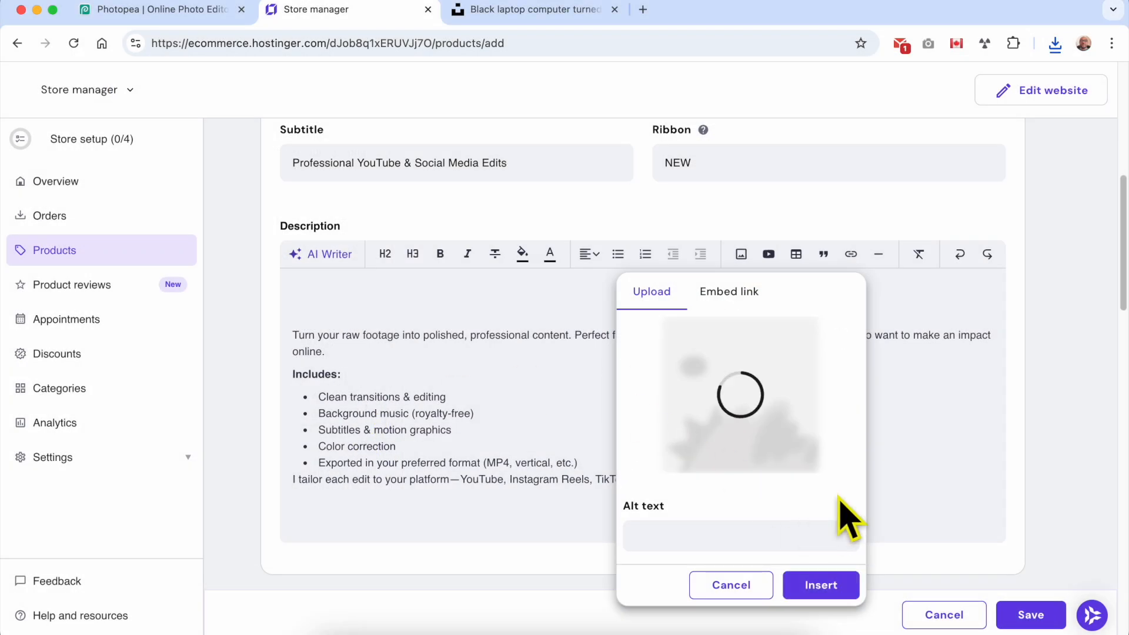
{"action": "left_click", "coordinate": [831, 583]}
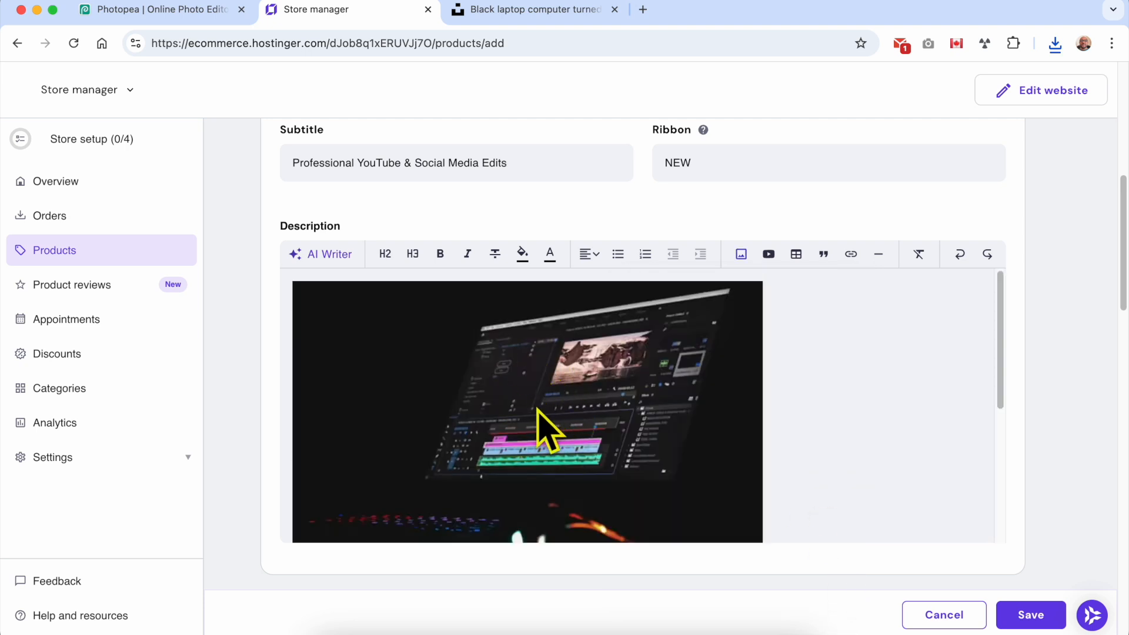
{"action": "key", "text": "Return"}
Move the description's text and bullet list above the inserted image, leaving a blank line between the text and the image.
{"action": "scroll", "coordinate": [556, 430], "scroll_direction": "down", "scroll_amount": 5}
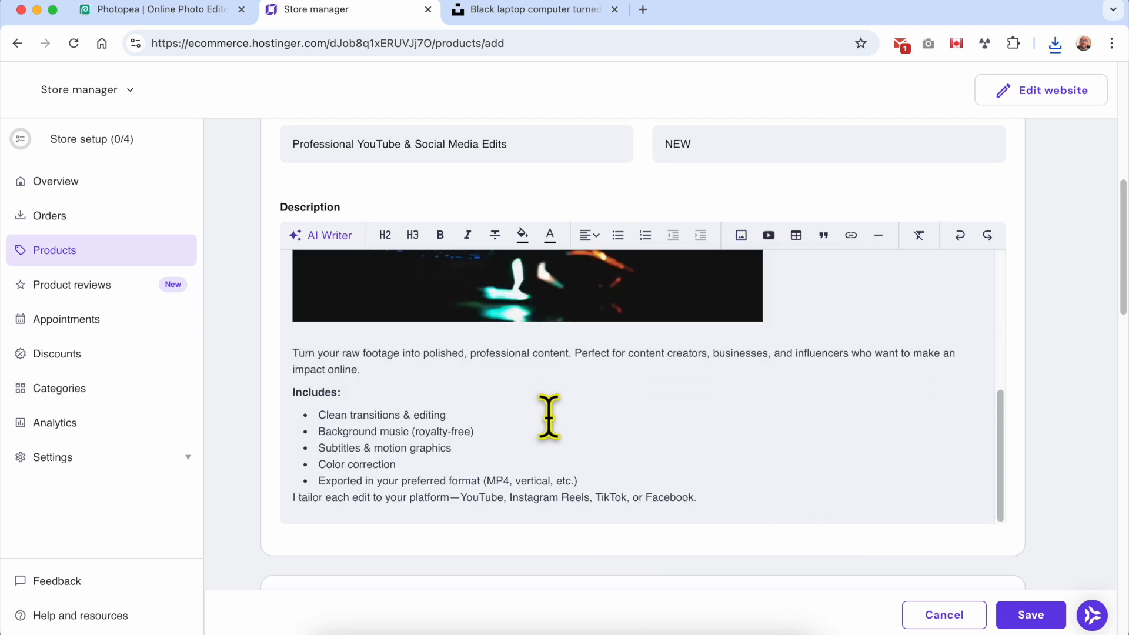
{"action": "triple_click", "coordinate": [375, 327]}
{"action": "left_click", "coordinate": [497, 471], "text": "shift"}
{"action": "left_click", "coordinate": [726, 471], "text": "shift"}
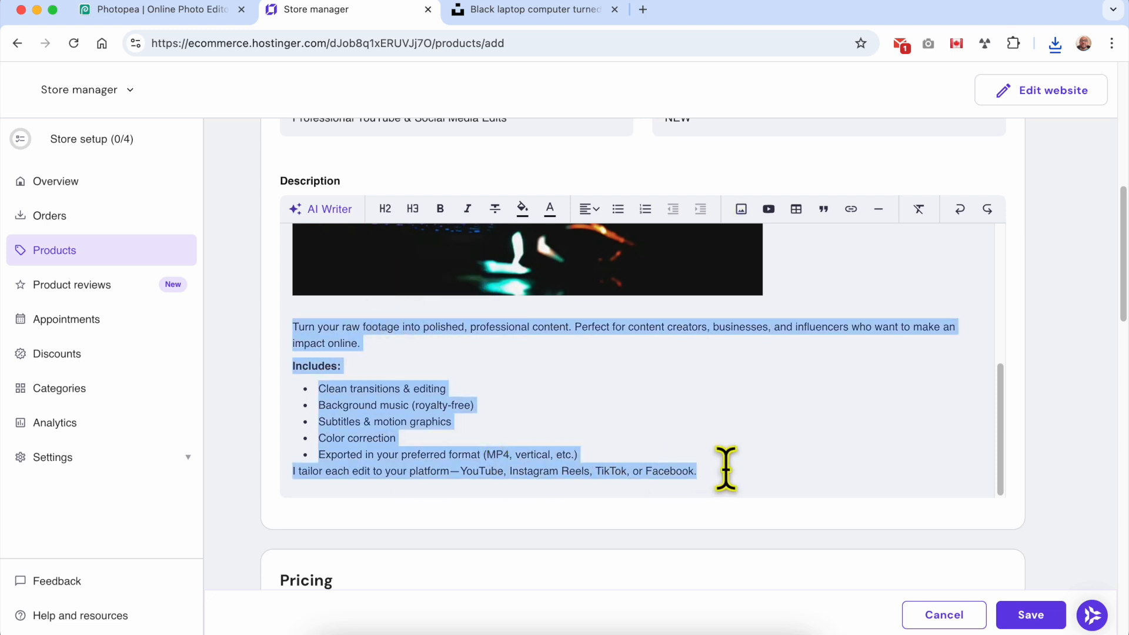
{"action": "scroll", "coordinate": [726, 449], "scroll_direction": "down", "scroll_amount": 10}
{"action": "scroll", "coordinate": [717, 423], "scroll_direction": "up", "scroll_amount": 11}
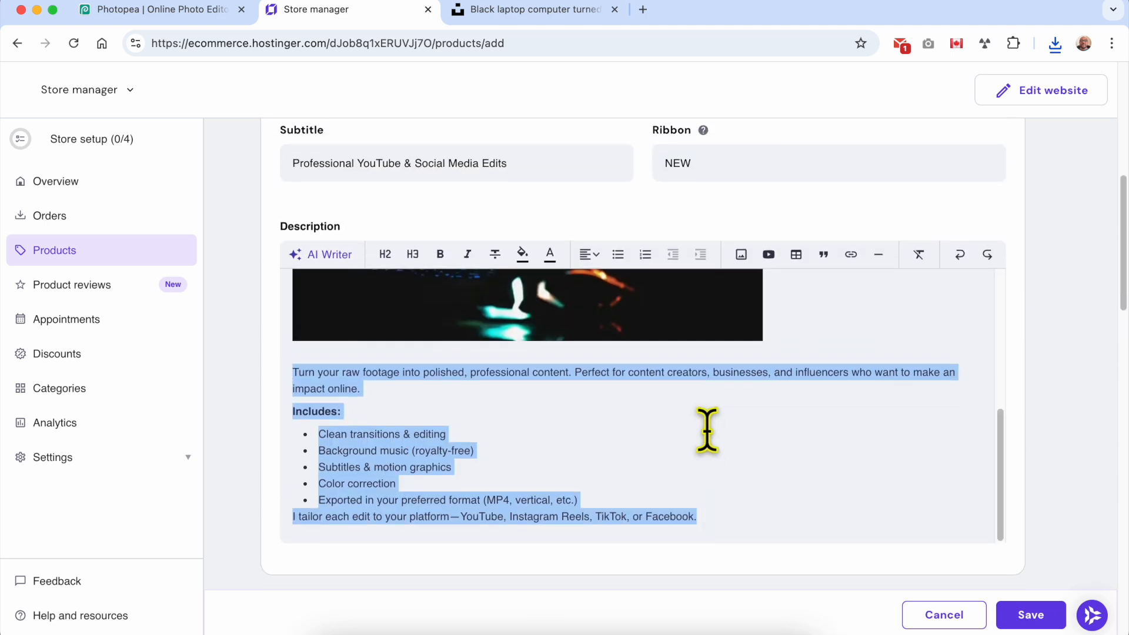
{"action": "triple_click", "coordinate": [442, 363]}
{"action": "left_click", "coordinate": [742, 527], "text": "shift"}
{"action": "key", "text": "BackSpace"}
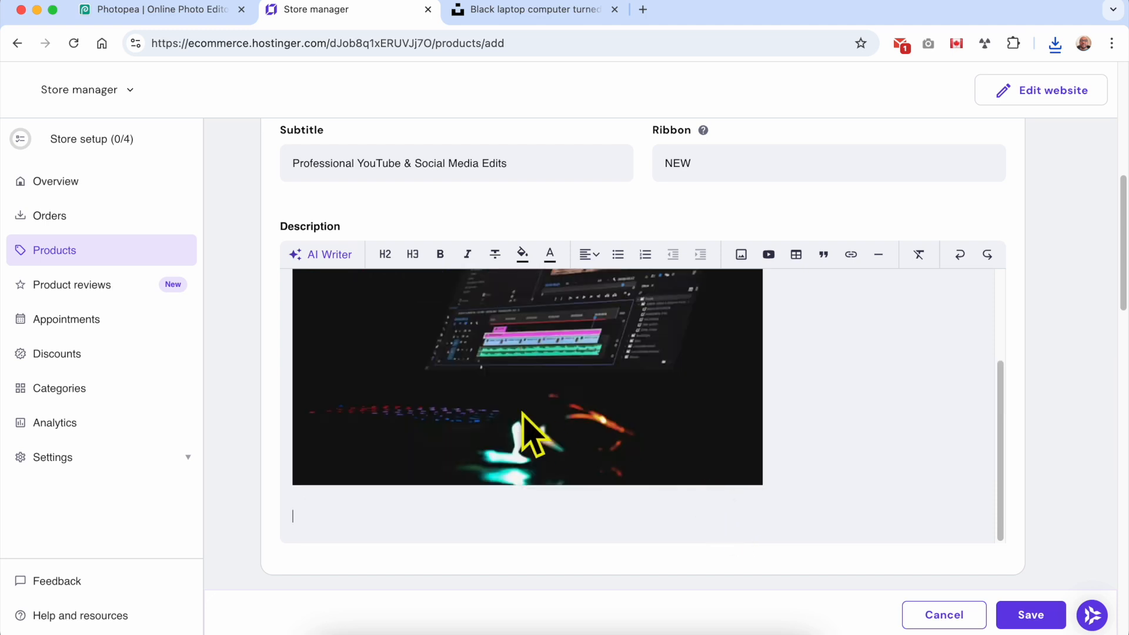
{"action": "scroll", "coordinate": [432, 381], "scroll_direction": "up", "scroll_amount": 2}
{"action": "key", "text": "super+z"}
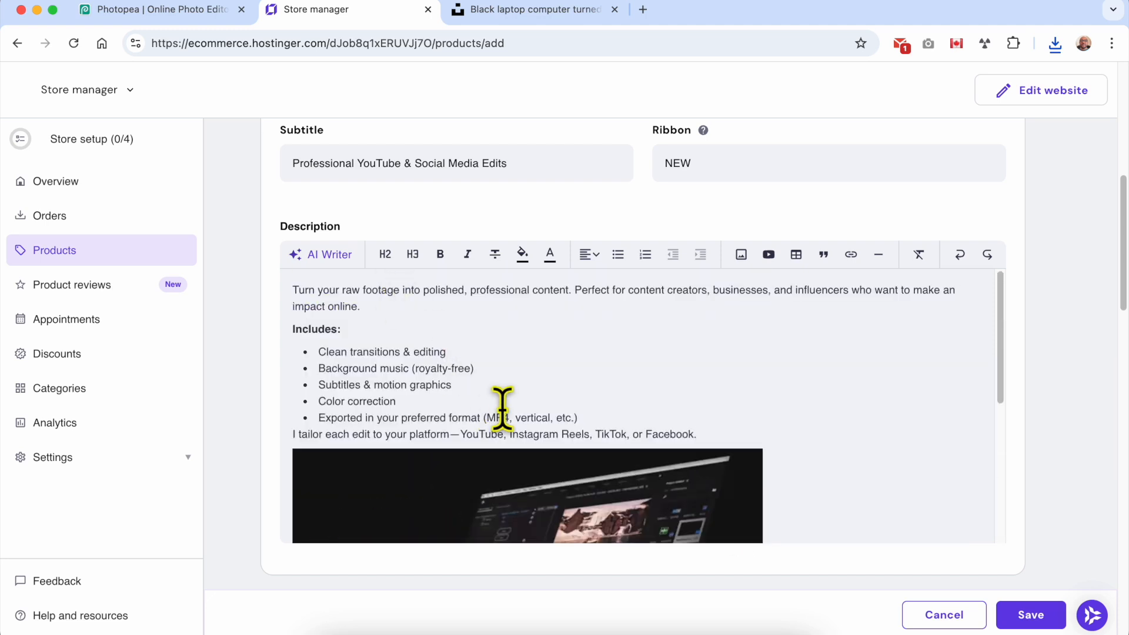
{"action": "key", "text": "Return"}
Insert the "Professional Video Editing Service Providers" YouTube video below the image in the description, and check how it is embedded.
{"action": "scroll", "coordinate": [815, 374], "scroll_direction": "down", "scroll_amount": 5}
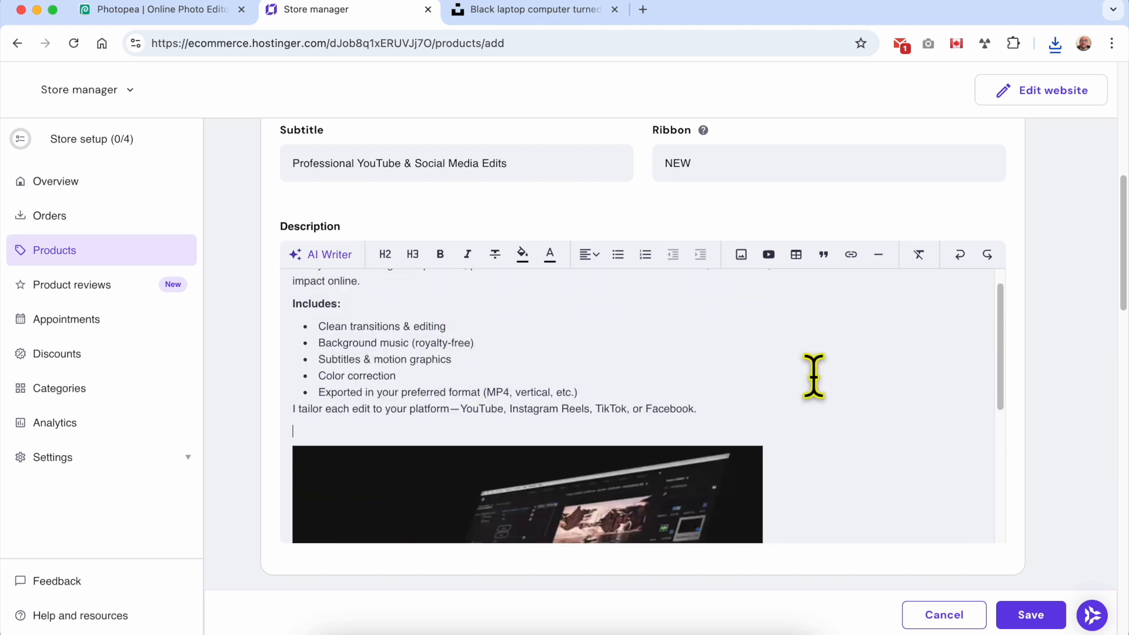
{"action": "scroll", "coordinate": [600, 404], "scroll_direction": "up", "scroll_amount": 5}
{"action": "scroll", "coordinate": [537, 383], "scroll_direction": "down", "scroll_amount": 8}
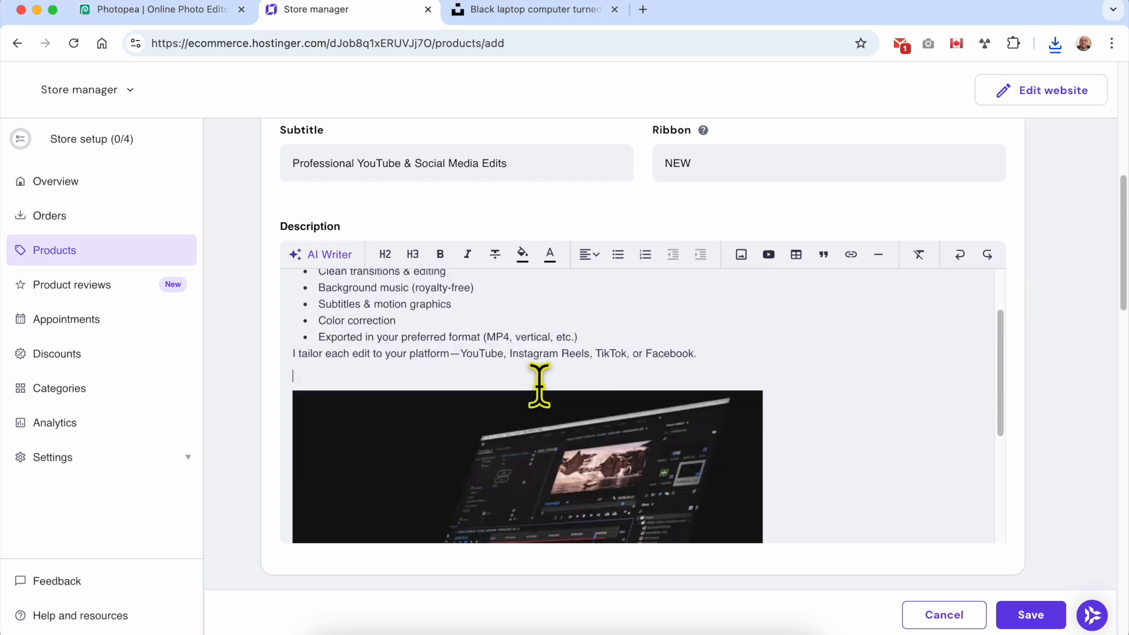
{"action": "left_click", "coordinate": [440, 510]}
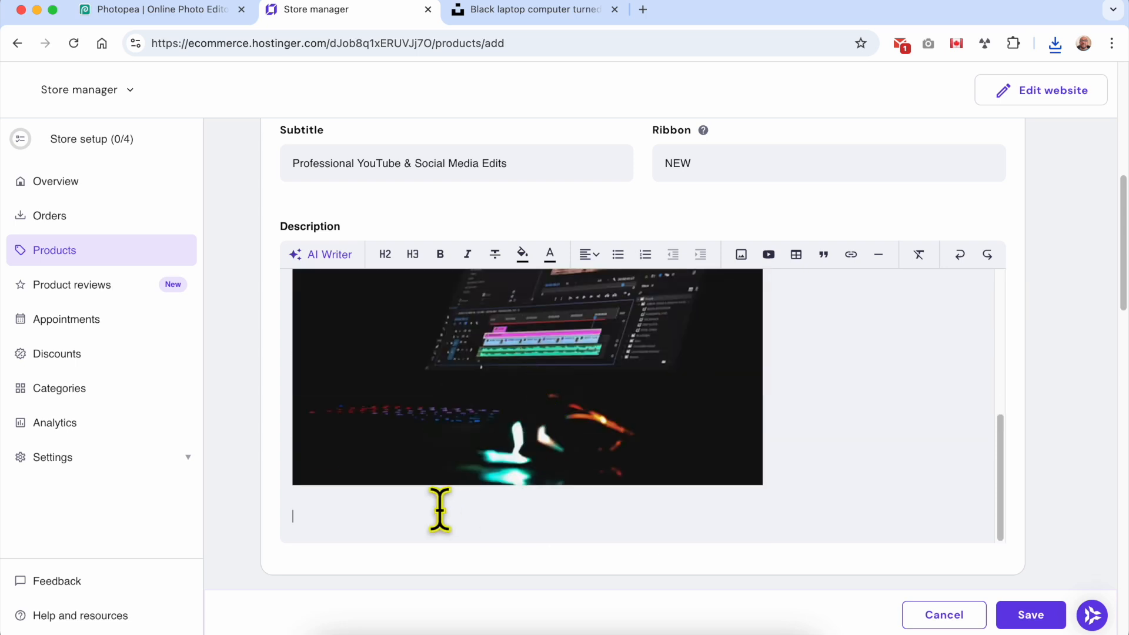
{"action": "left_click", "coordinate": [768, 256]}
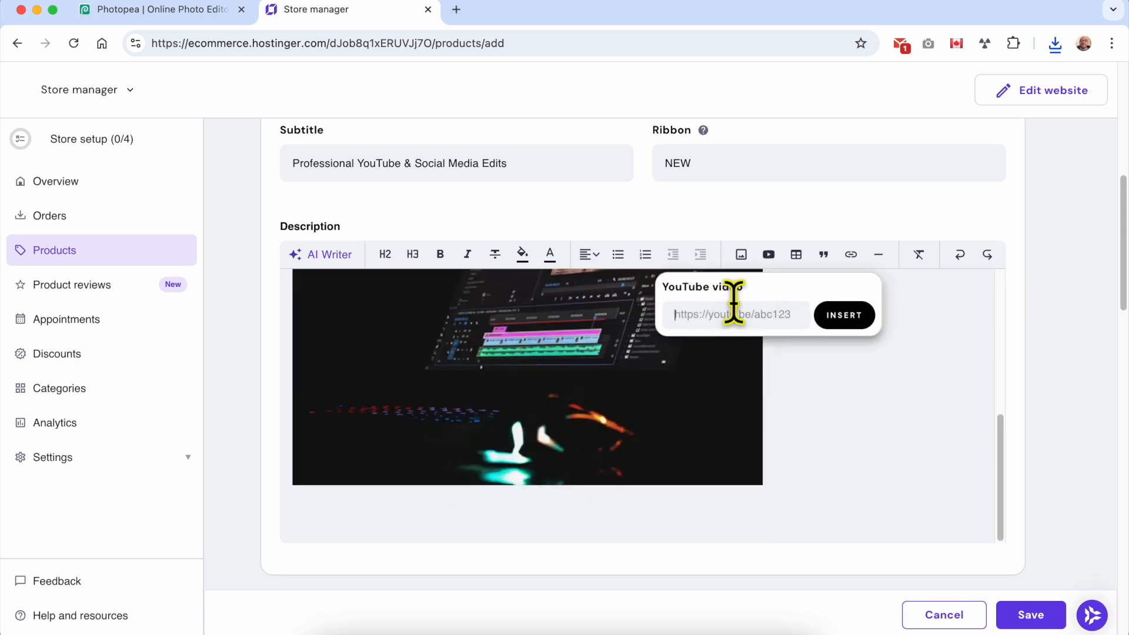
{"action": "left_click", "coordinate": [839, 316]}
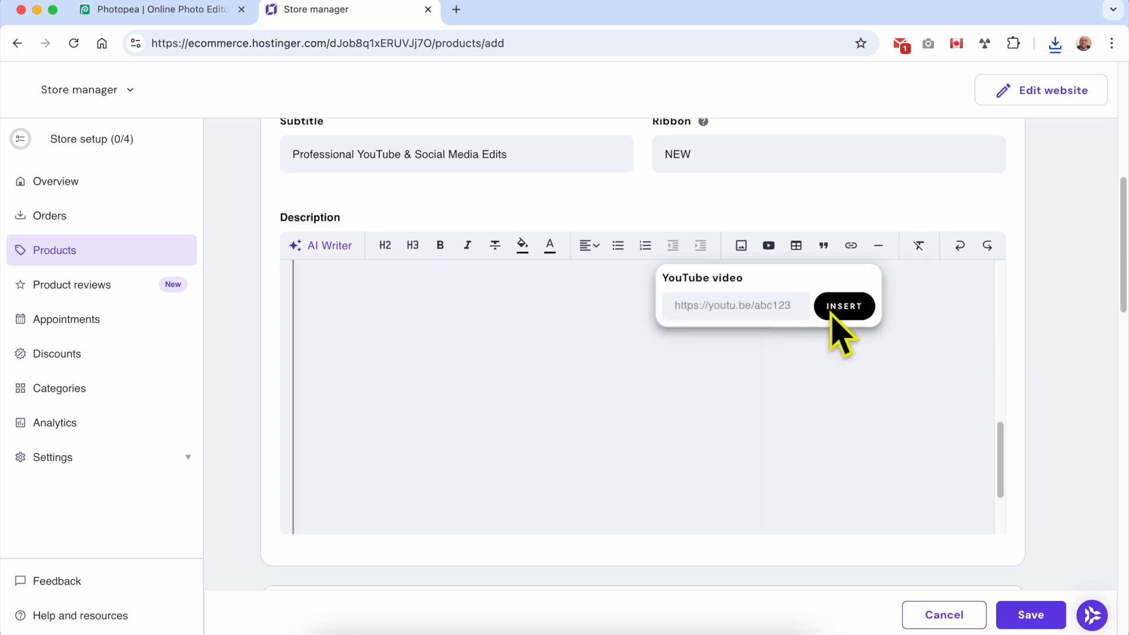
{"action": "scroll", "coordinate": [535, 403], "scroll_direction": "up", "scroll_amount": 1}
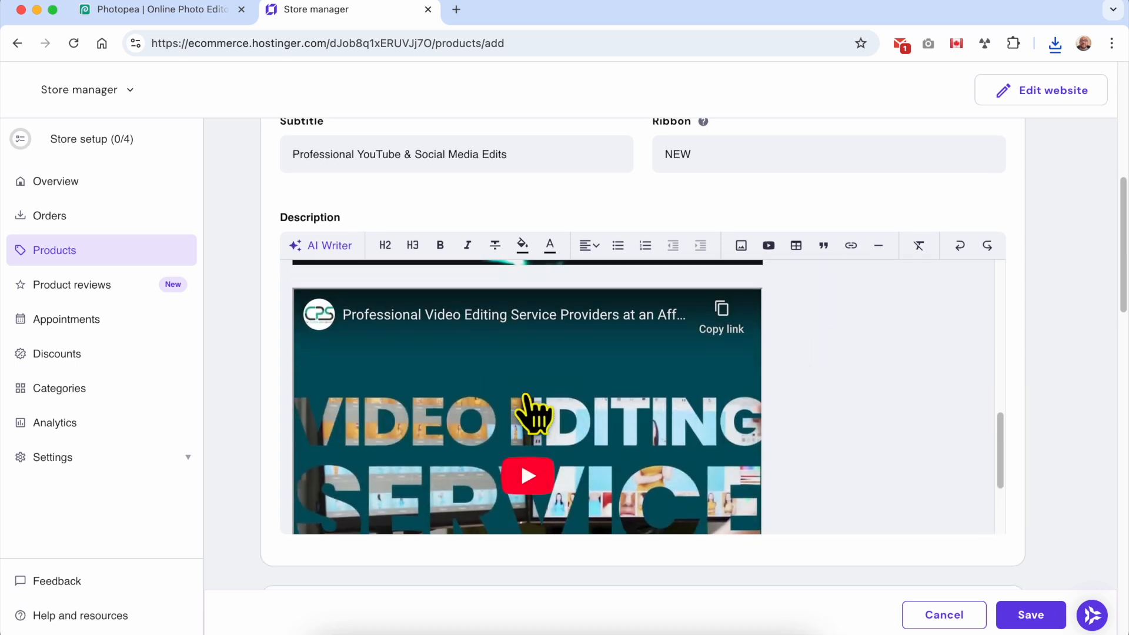
{"action": "scroll", "coordinate": [588, 404], "scroll_direction": "up", "scroll_amount": 2}
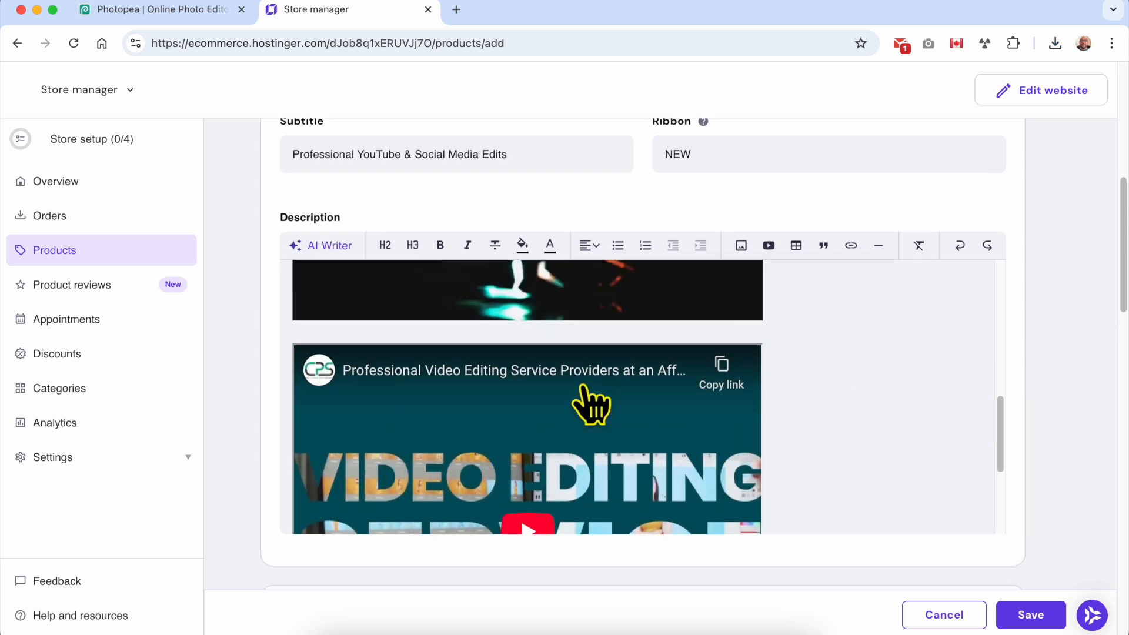
{"action": "scroll", "coordinate": [606, 438], "scroll_direction": "down", "scroll_amount": 4}
{"action": "scroll", "coordinate": [606, 438], "scroll_direction": "down", "scroll_amount": 8}
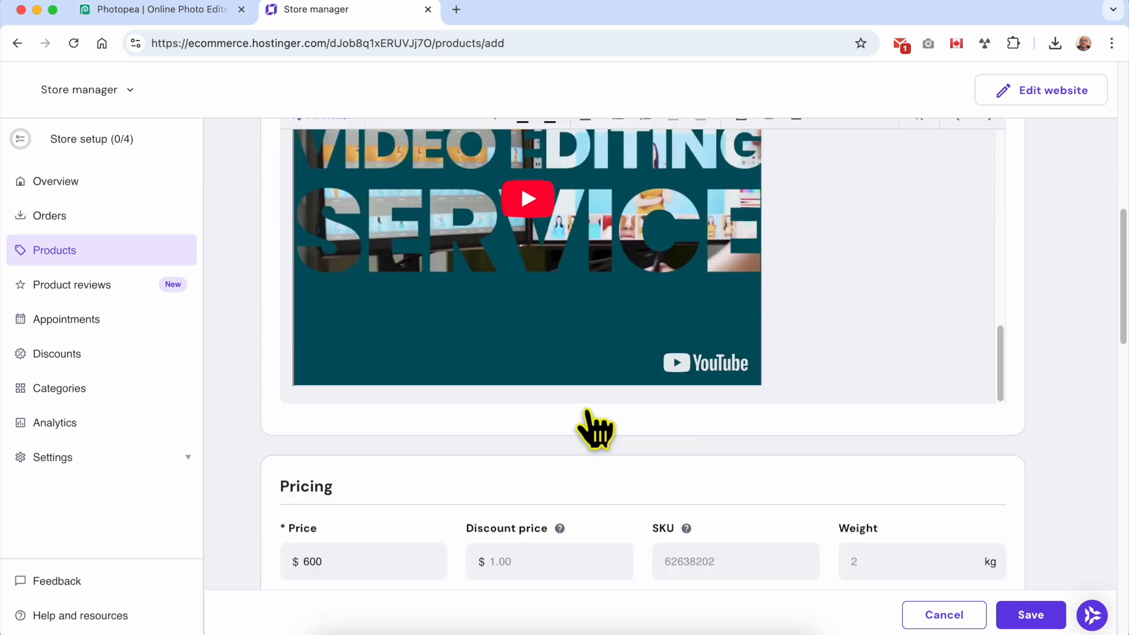
{"action": "scroll", "coordinate": [564, 396], "scroll_direction": "up", "scroll_amount": 6}
Set the product's price to $150, the discount price to $59 and the SKU to SMVE, leaving the weight empty.
{"action": "scroll", "coordinate": [546, 377], "scroll_direction": "down", "scroll_amount": 5}
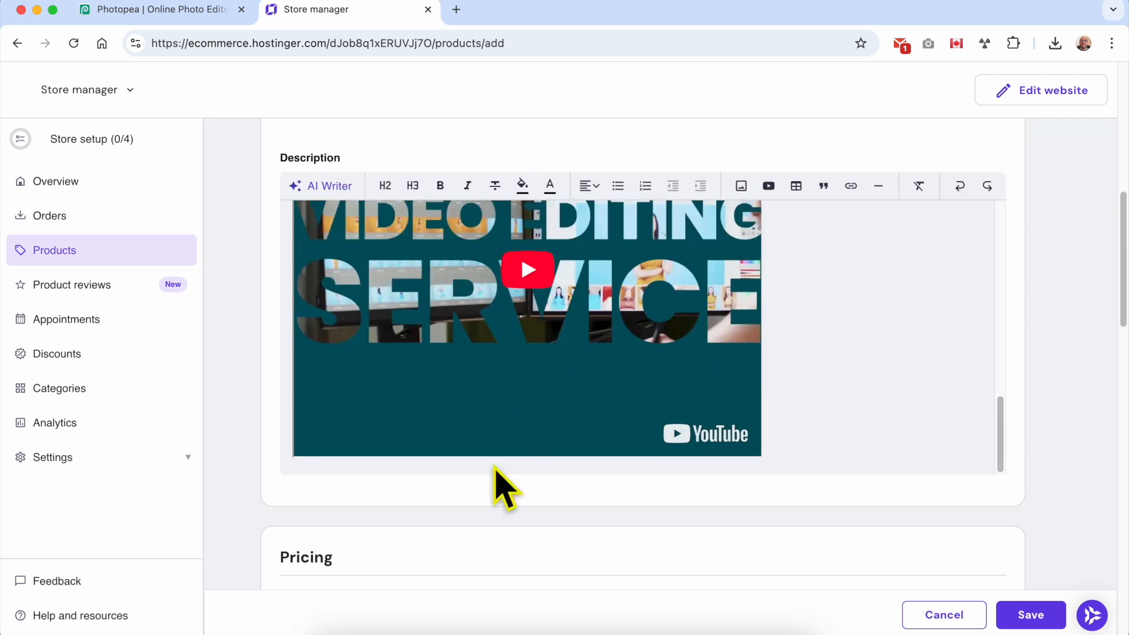
{"action": "left_click", "coordinate": [365, 353]}
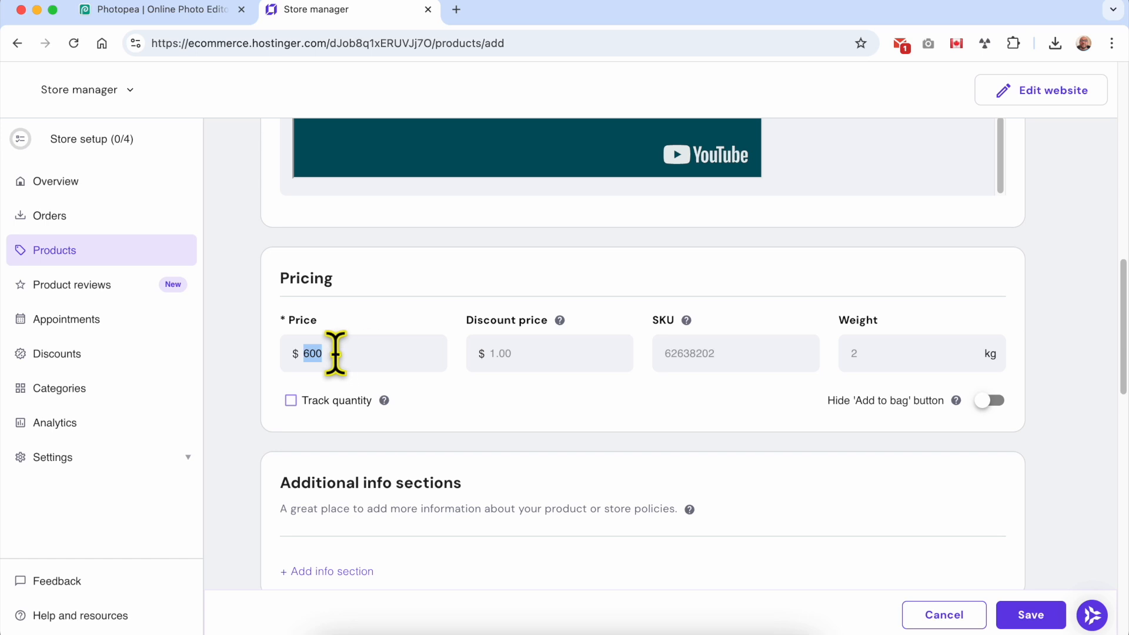
{"action": "left_click", "coordinate": [512, 352]}
{"action": "left_click", "coordinate": [746, 356]}
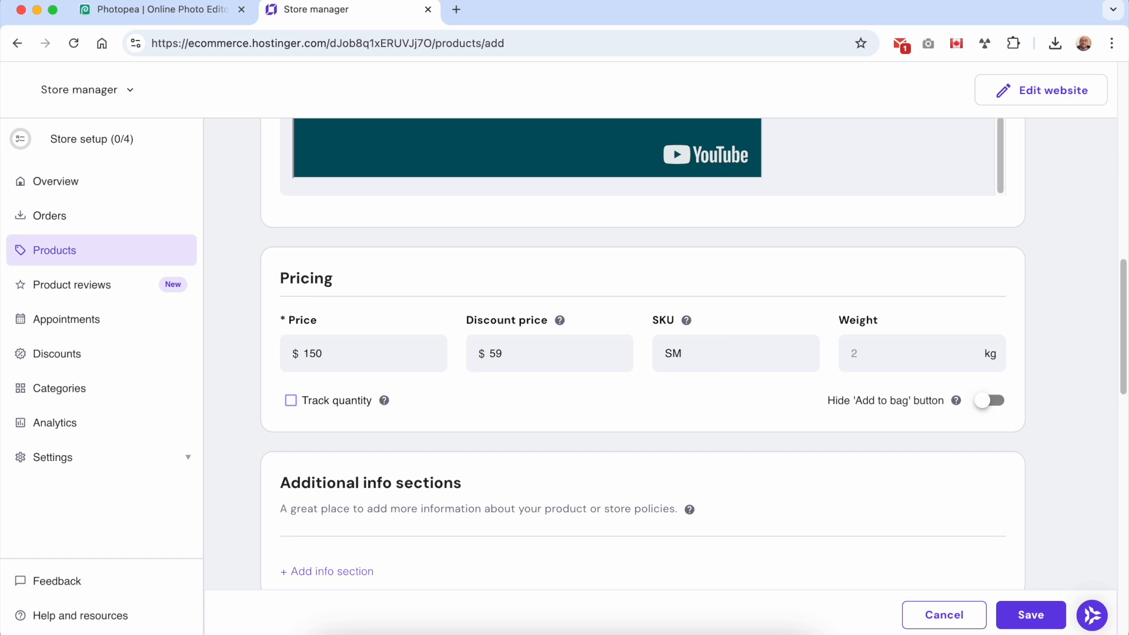
{"action": "left_click", "coordinate": [868, 354]}
Try hiding the "Add to bag" button, read the explanation of that setting, and turn it back off.
{"action": "left_click", "coordinate": [990, 400]}
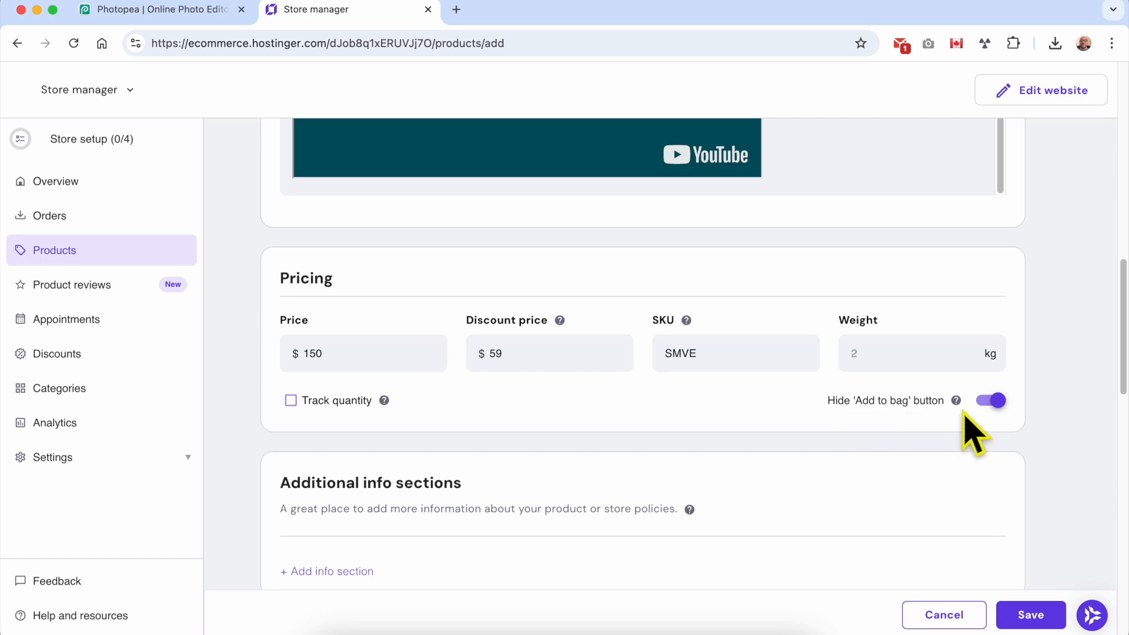
{"action": "mouse_move", "coordinate": [967, 409]}
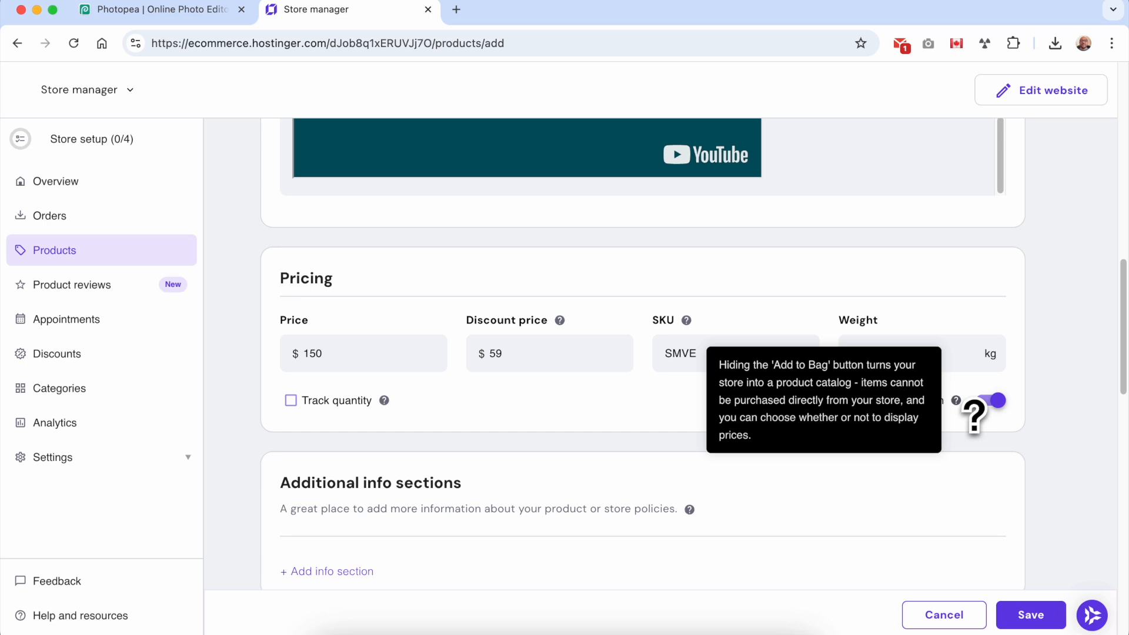
{"action": "left_click", "coordinate": [995, 400]}
Add an info section titled "What You Need to Provide", with the bulleted client requirements from the TextEdit notes as its description.
{"action": "scroll", "coordinate": [484, 414], "scroll_direction": "down", "scroll_amount": 4}
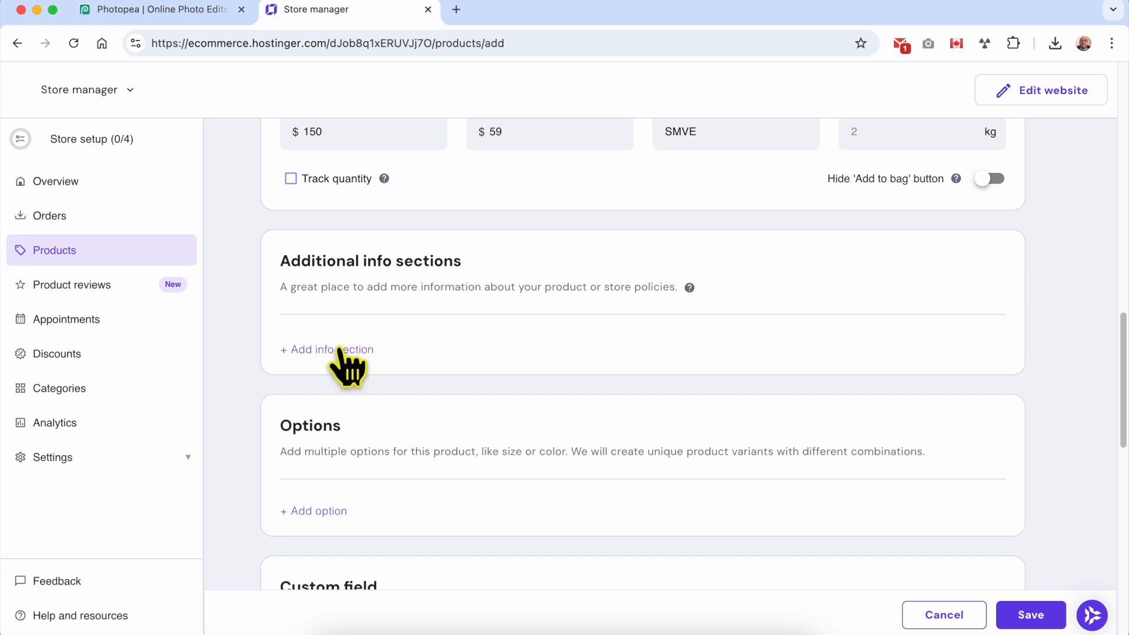
{"action": "left_click", "coordinate": [316, 352]}
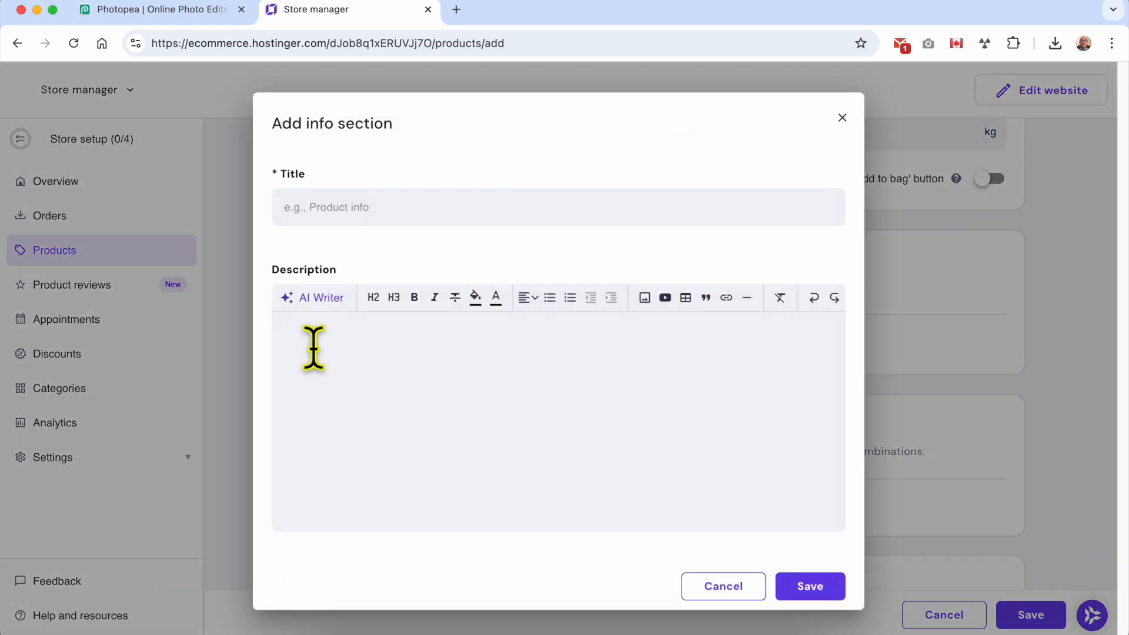
{"action": "triple_click", "coordinate": [335, 124]}
{"action": "left_click", "coordinate": [341, 203]}
{"action": "type", "text": "What You Need to Provide"}
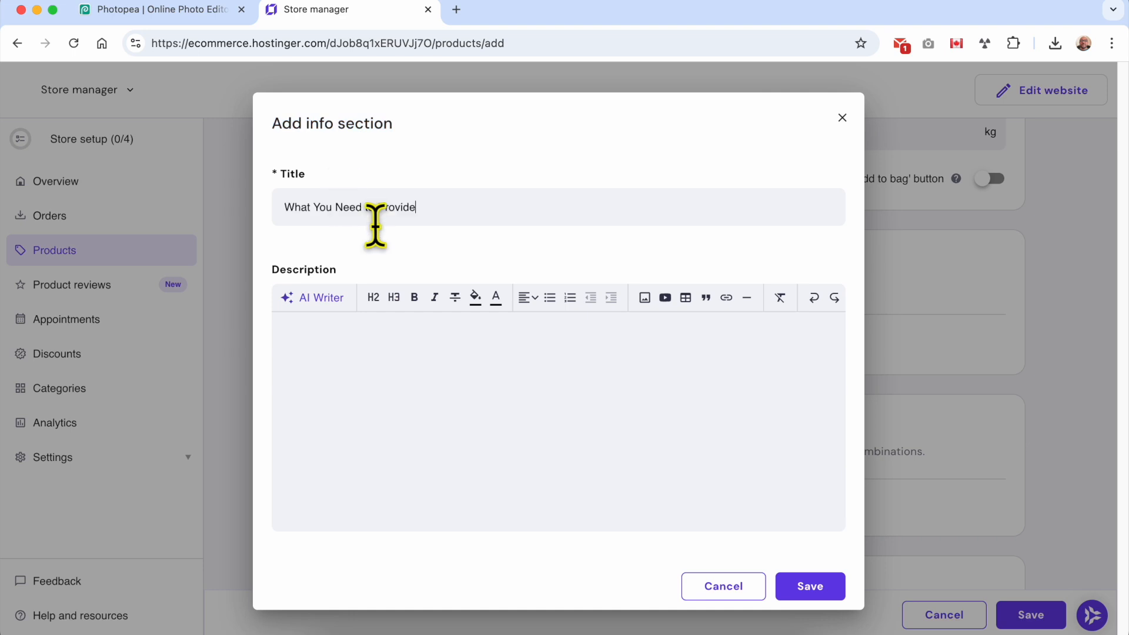
{"action": "left_click", "coordinate": [438, 624]}
{"action": "left_click_drag", "start_coordinate": [274, 226], "coordinate": [329, 332]}
{"action": "left_click", "coordinate": [394, 451]}
{"action": "type", "text": "Raw video footage (Google Drive, Dropbox, WeTransfer link, etc.) Instructions or sample videos you like Preferred platform (YouTube, TikTok, Instagram, etc.) Logo or branding files (optional) Desired final video length"}
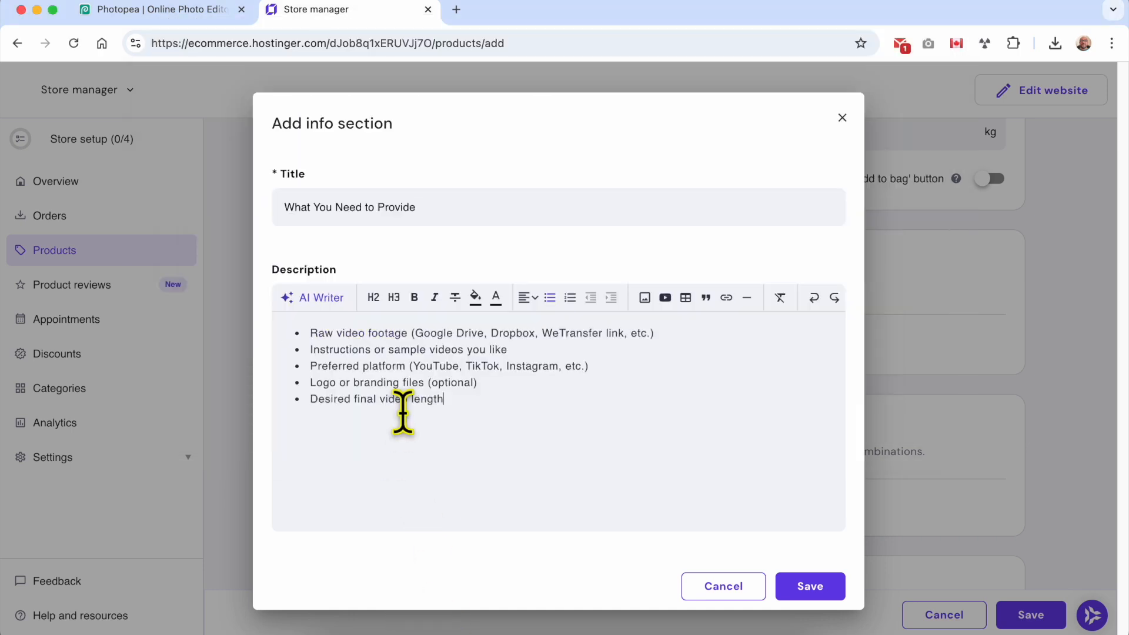
{"action": "left_click", "coordinate": [806, 591]}
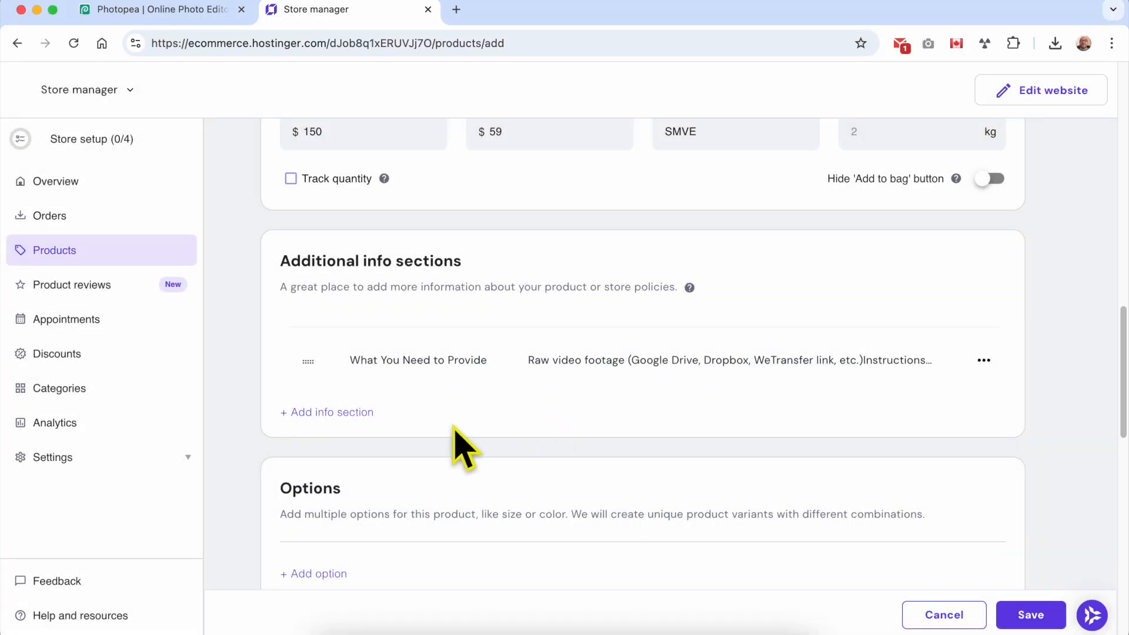
Add info sections titled "What You'll Get", "Delivery Time" and "Revisions Policy", with their descriptions from the TextEdit notes.
{"action": "left_click", "coordinate": [347, 415]}
{"action": "left_click", "coordinate": [417, 623]}
{"action": "left_click_drag", "start_coordinate": [178, 340], "coordinate": [298, 335]}
{"action": "left_click", "coordinate": [388, 503]}
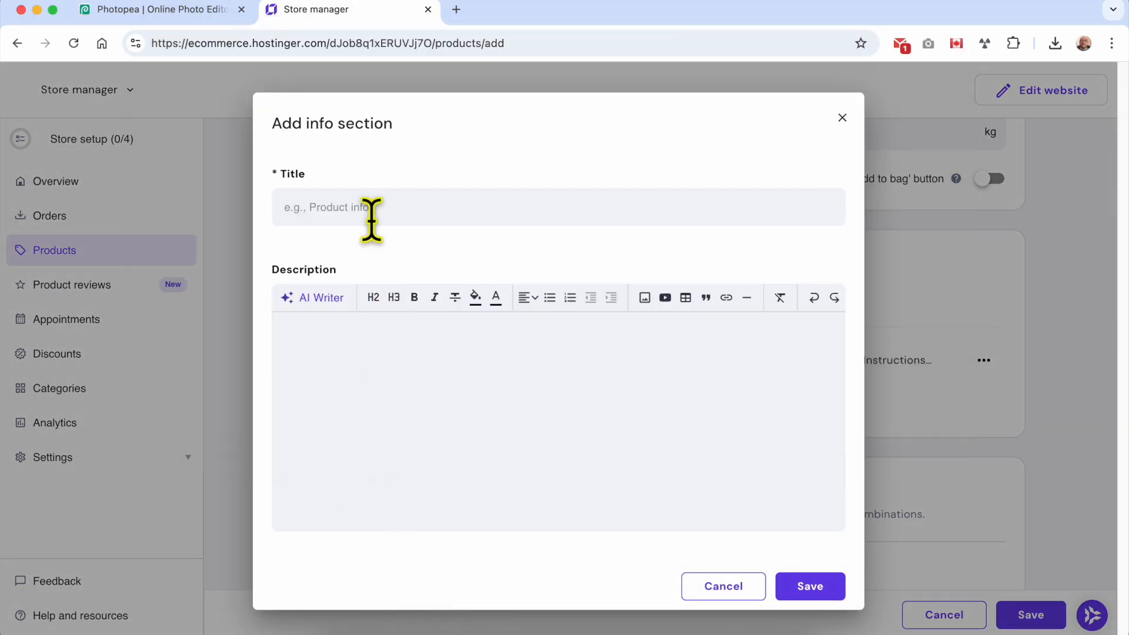
{"action": "left_click_drag", "start_coordinate": [174, 238], "coordinate": [496, 312]}
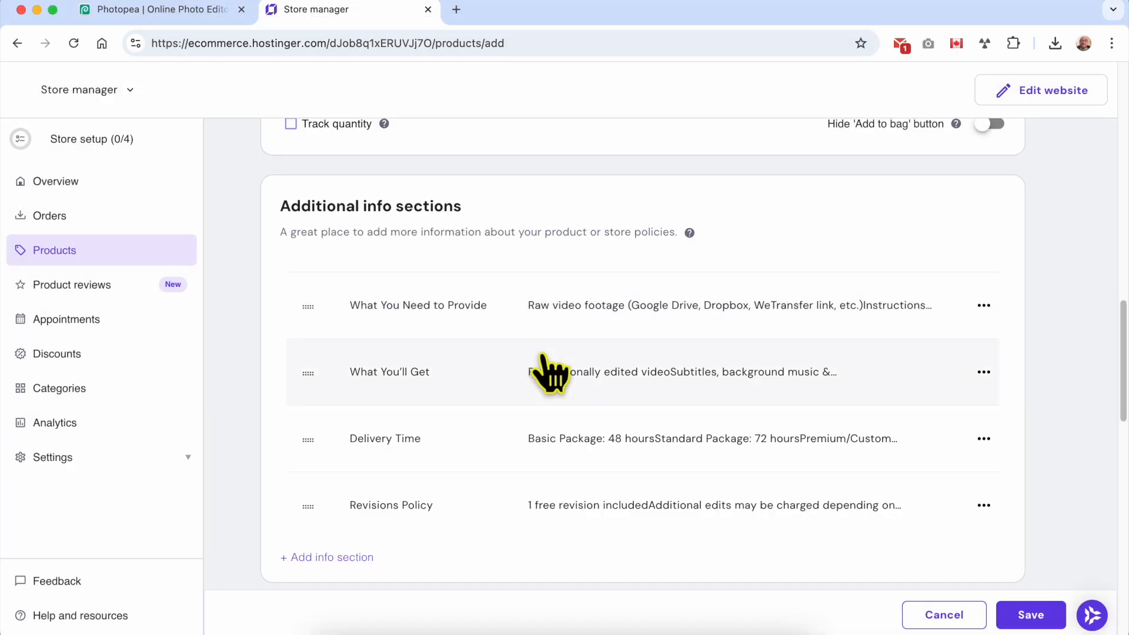
Add a product option named "Add Subtitles?", copying the name from the TextEdit notes.
{"action": "scroll", "coordinate": [550, 373], "scroll_direction": "down", "scroll_amount": 6}
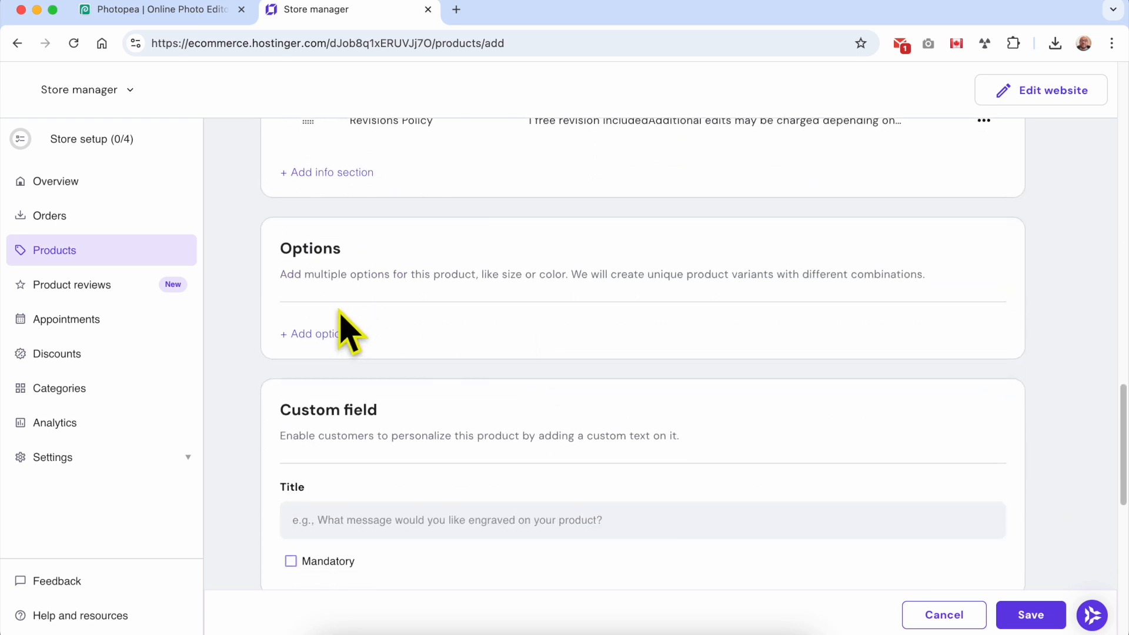
{"action": "scroll", "coordinate": [406, 364], "scroll_direction": "up", "scroll_amount": 1}
{"action": "triple_click", "coordinate": [334, 280]}
{"action": "left_click", "coordinate": [335, 311]}
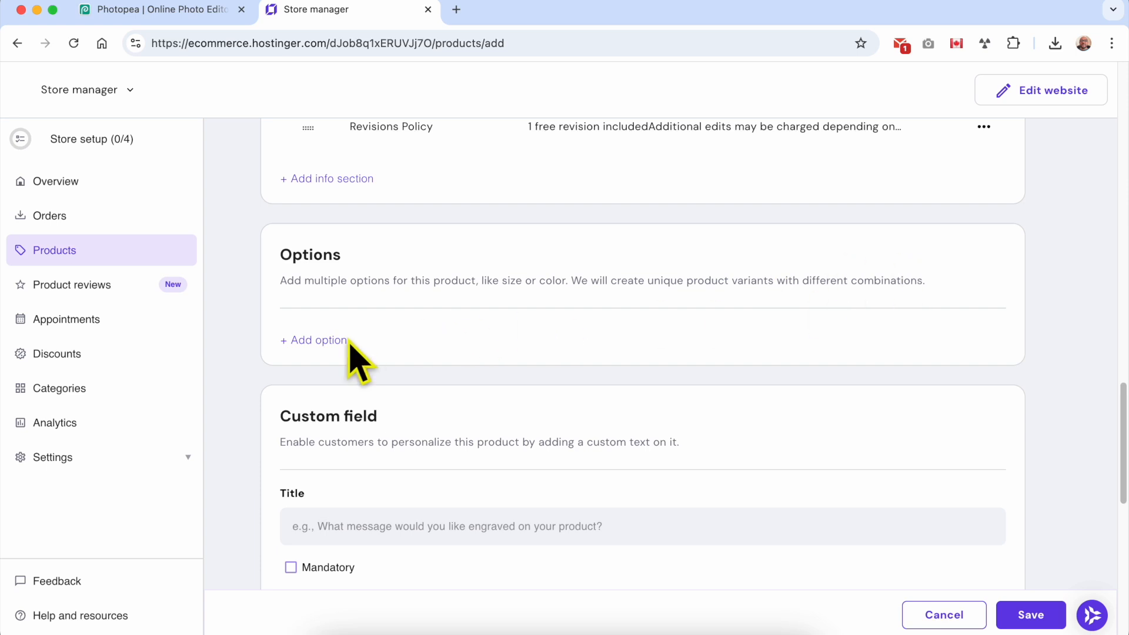
{"action": "left_click", "coordinate": [322, 347]}
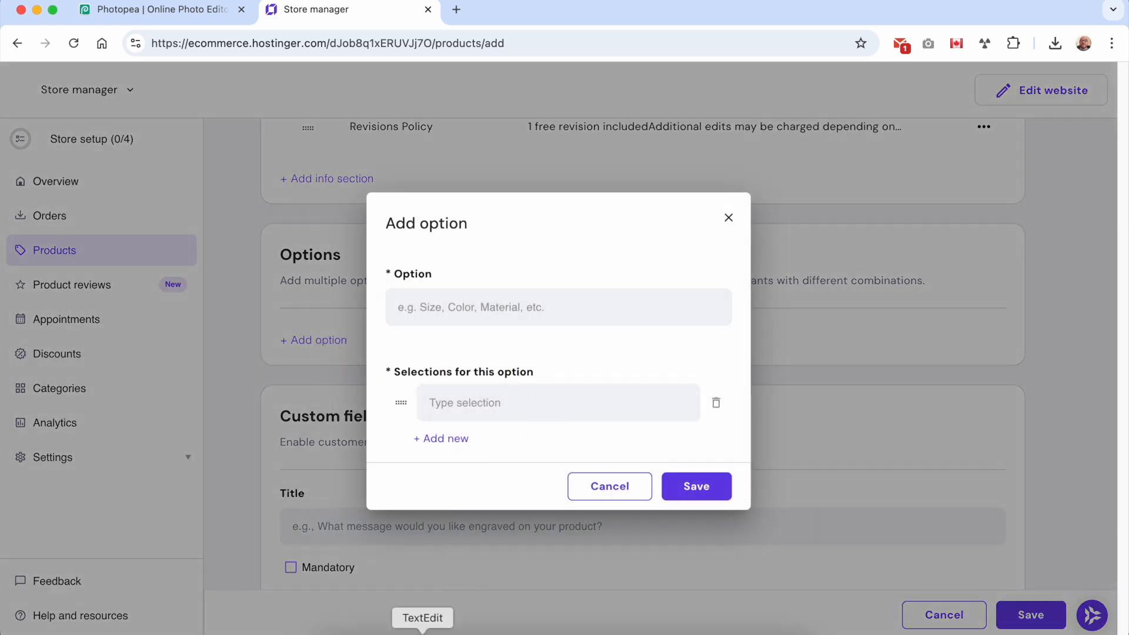
{"action": "left_click", "coordinate": [422, 631]}
{"action": "triple_click", "coordinate": [217, 122]}
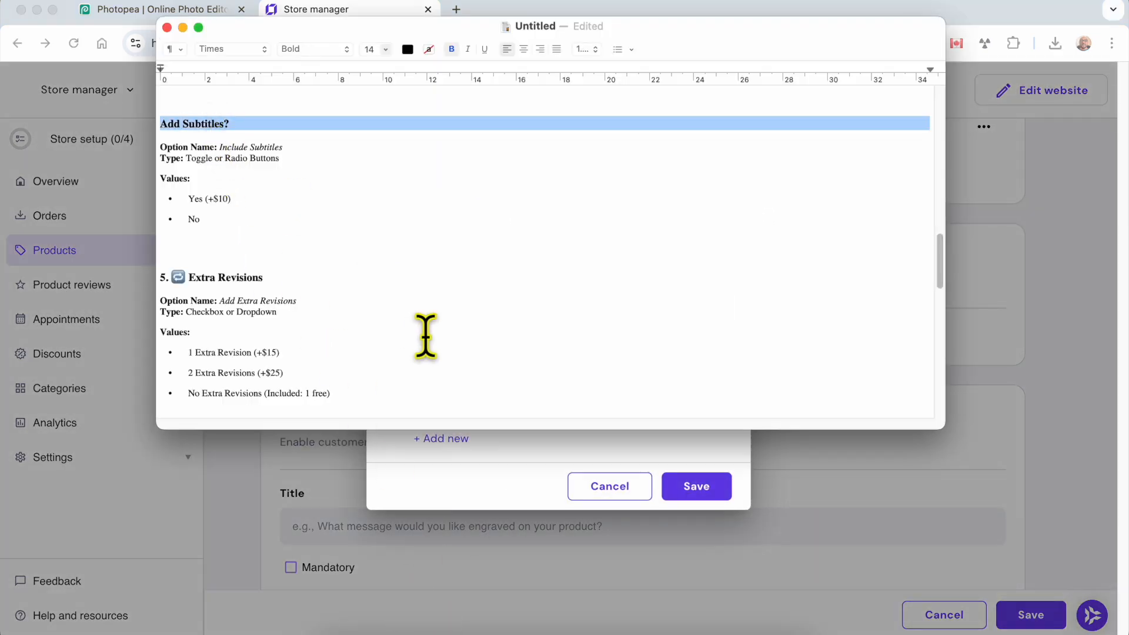
{"action": "left_click", "coordinate": [478, 453]}
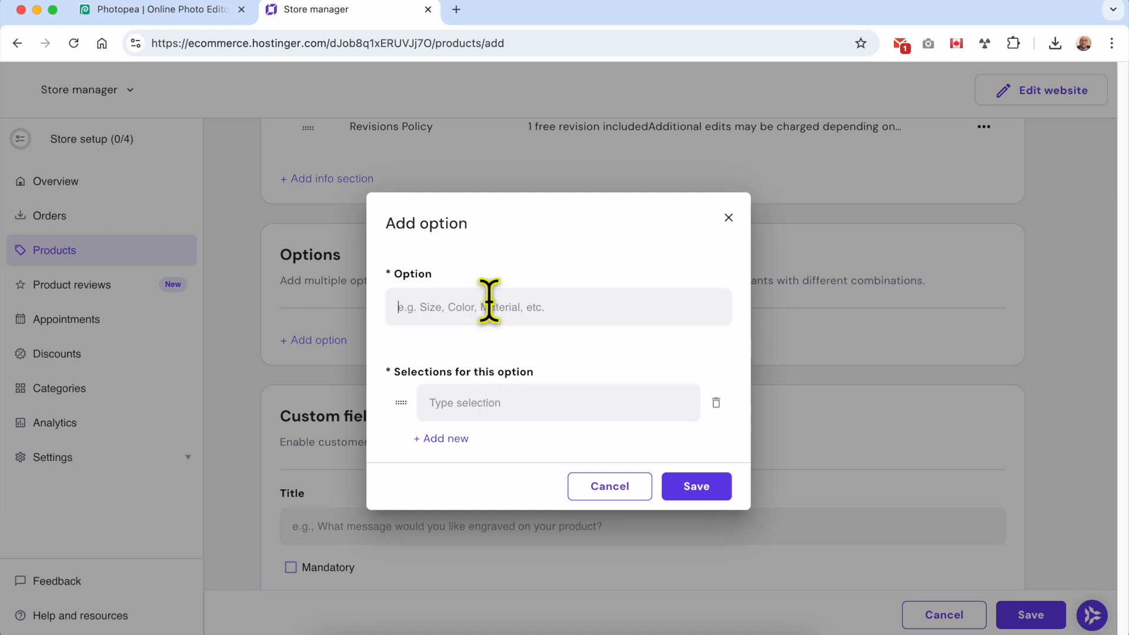
Set the first selection of the "Add Subtitles?" option to "Yes", copied from the TextEdit notes without its price suffix.
{"action": "left_click", "coordinate": [423, 631]}
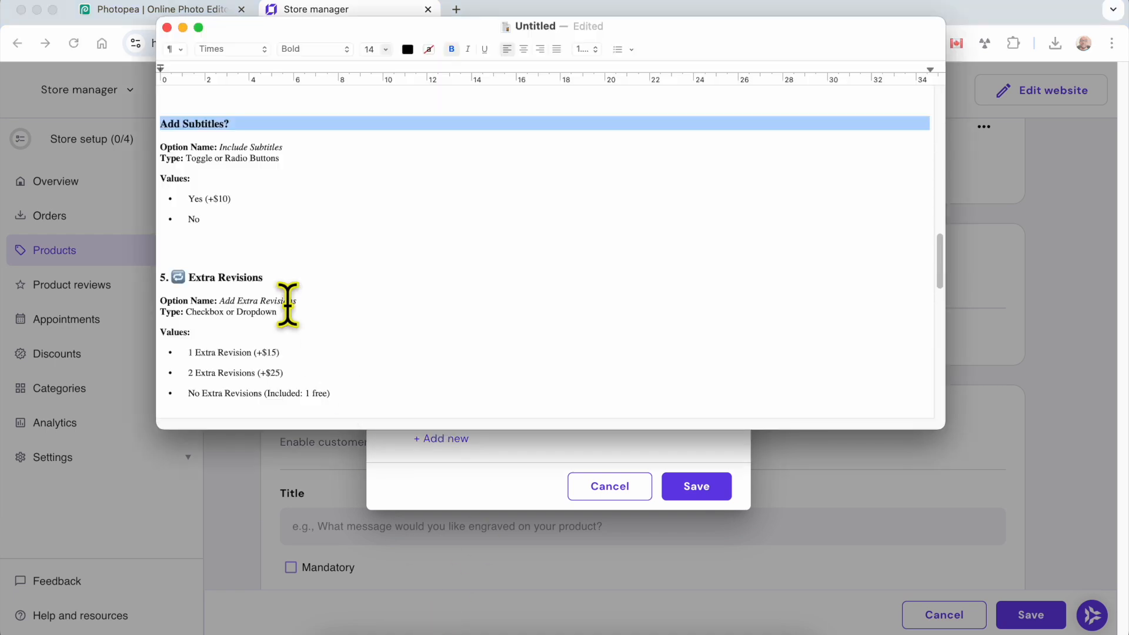
{"action": "left_click_drag", "start_coordinate": [231, 199], "coordinate": [186, 200]}
{"action": "key", "text": "super+c"}
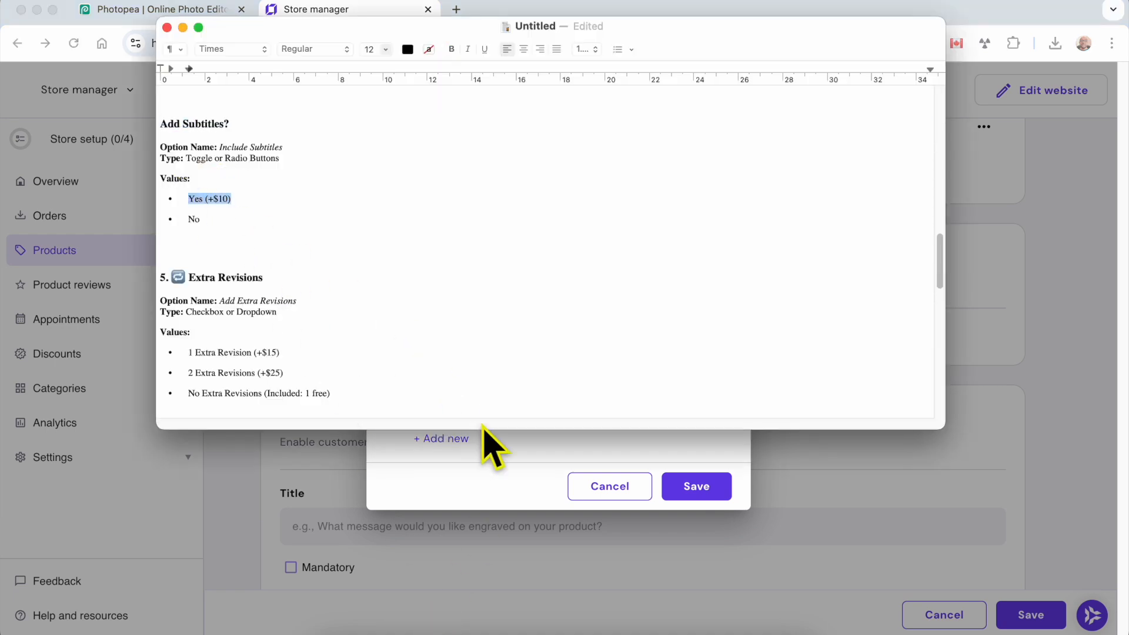
{"action": "left_click", "coordinate": [484, 449]}
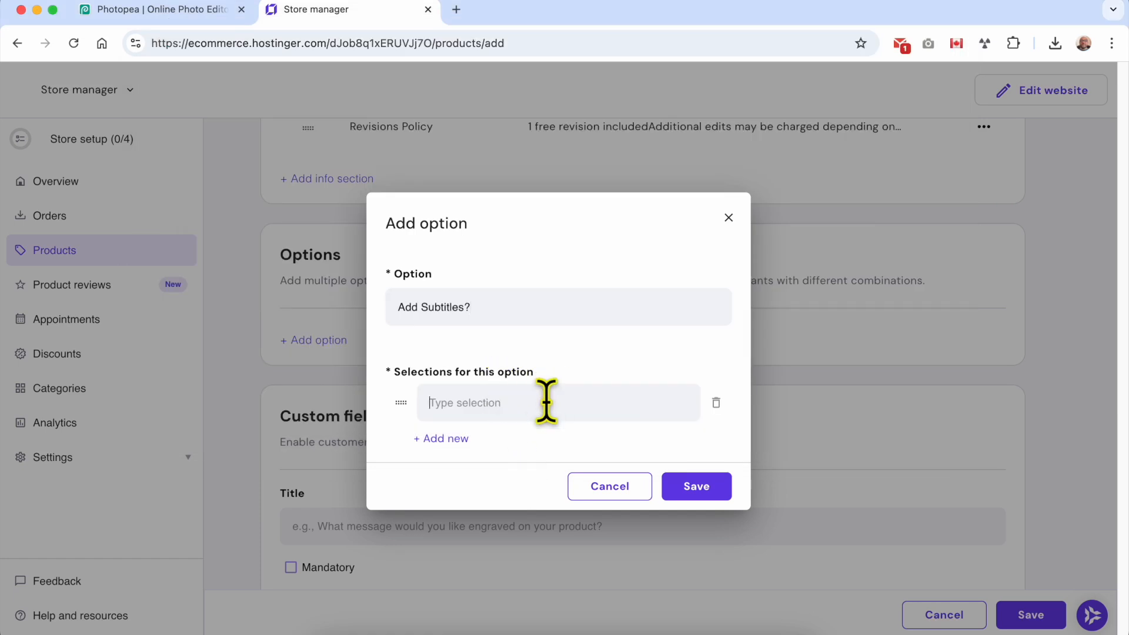
{"action": "key", "text": "super+v"}
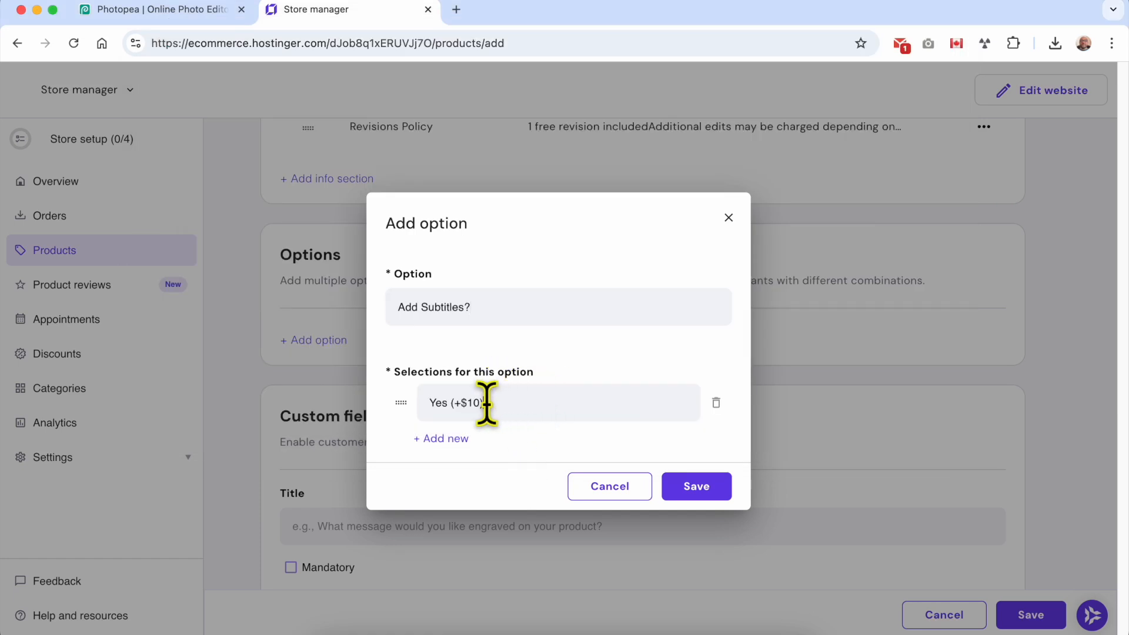
{"action": "left_click_drag", "start_coordinate": [449, 403], "coordinate": [577, 403]}
{"action": "key", "text": "BackSpace"}
Add "No" from the TextEdit notes as the second selection for "Add Subtitles?" and save the option.
{"action": "left_click", "coordinate": [422, 632]}
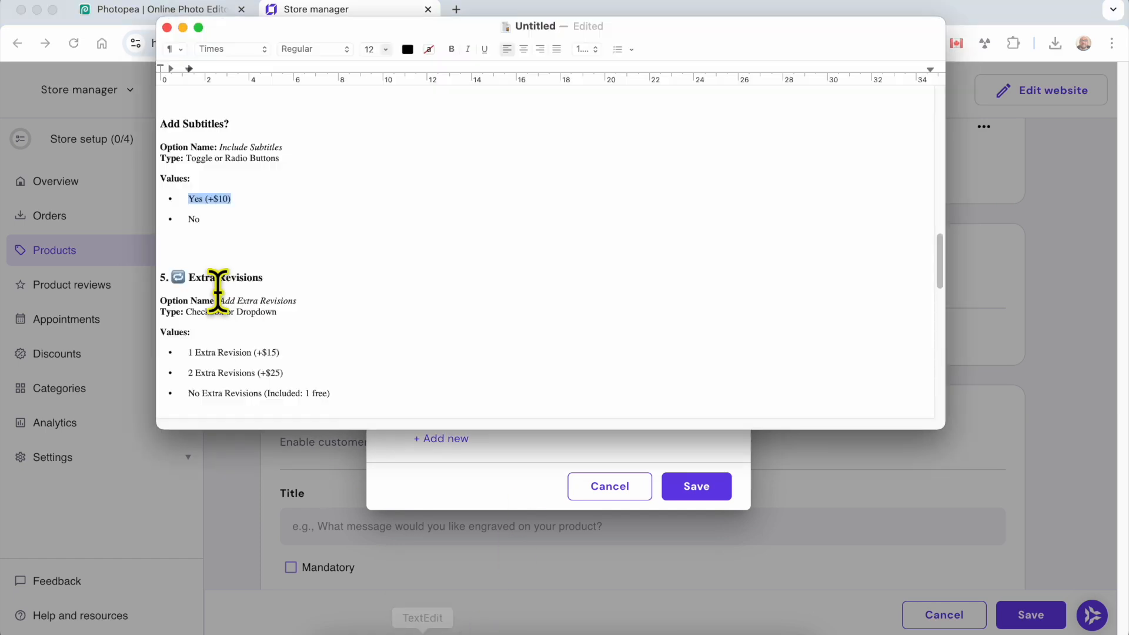
{"action": "left_click_drag", "start_coordinate": [206, 218], "coordinate": [188, 219]}
{"action": "key", "text": "super+c"}
{"action": "left_click", "coordinate": [509, 500]}
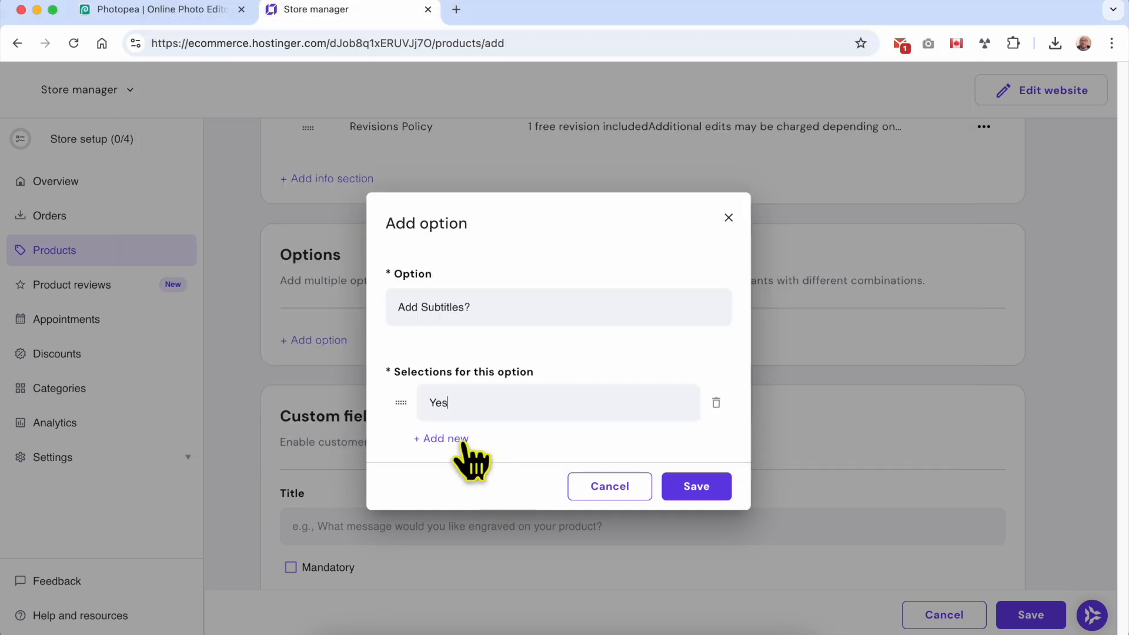
{"action": "left_click", "coordinate": [459, 439]}
{"action": "left_click", "coordinate": [529, 424]}
{"action": "key", "text": "super+v"}
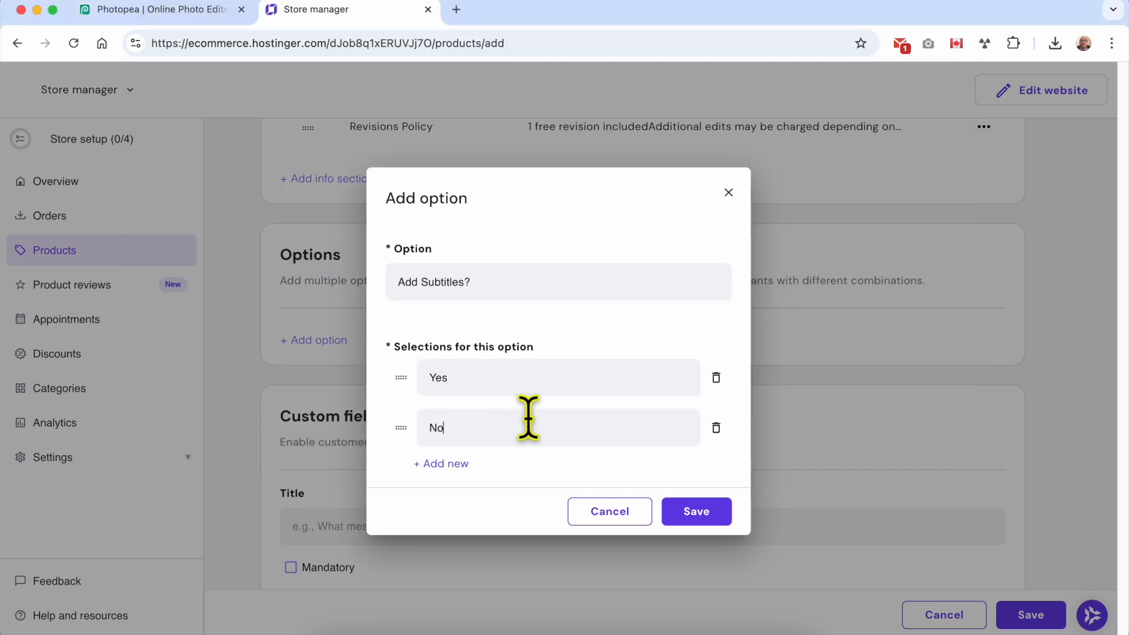
{"action": "left_click", "coordinate": [686, 517]}
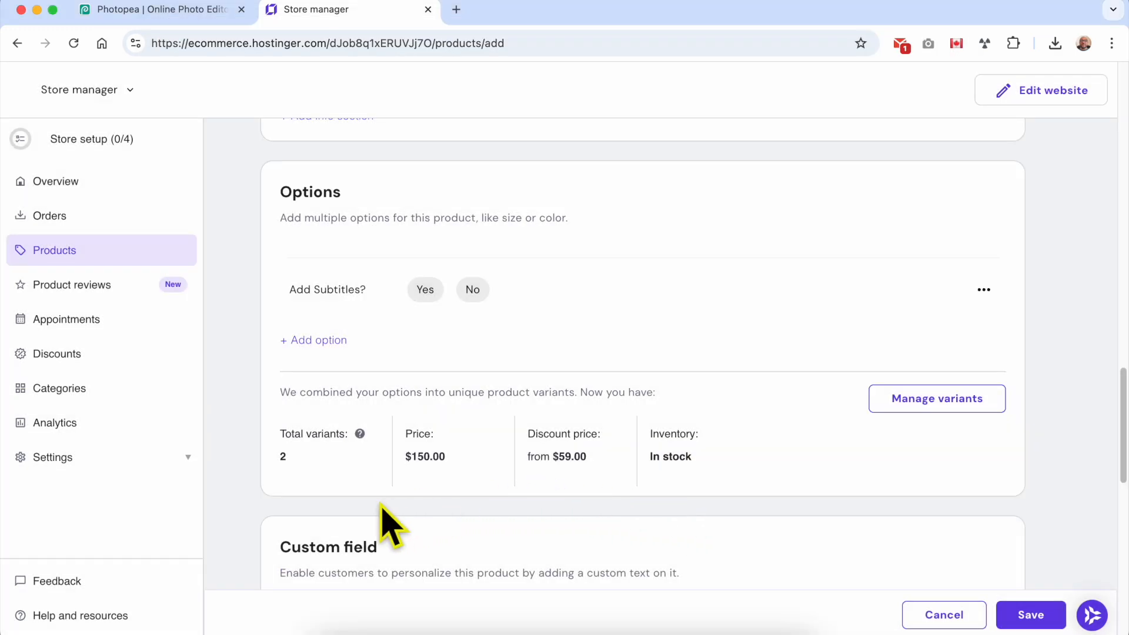
Start another product option named "Add Extra Revisions", copying the name from the TextEdit notes.
{"action": "left_click", "coordinate": [329, 344]}
{"action": "left_click", "coordinate": [422, 630]}
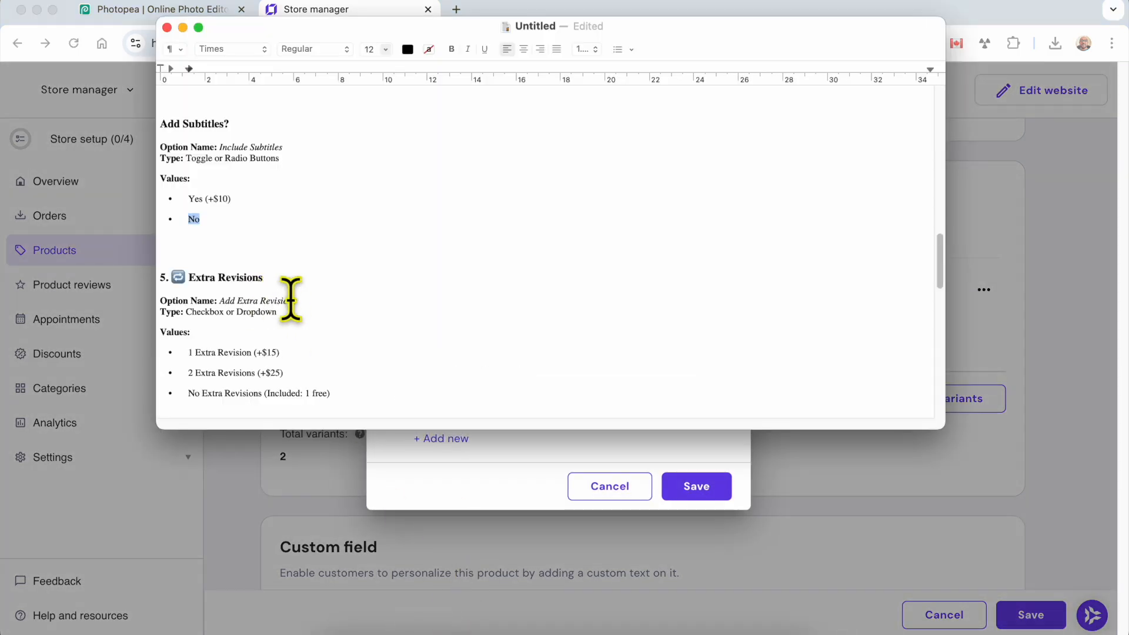
{"action": "left_click_drag", "start_coordinate": [306, 299], "coordinate": [223, 301]}
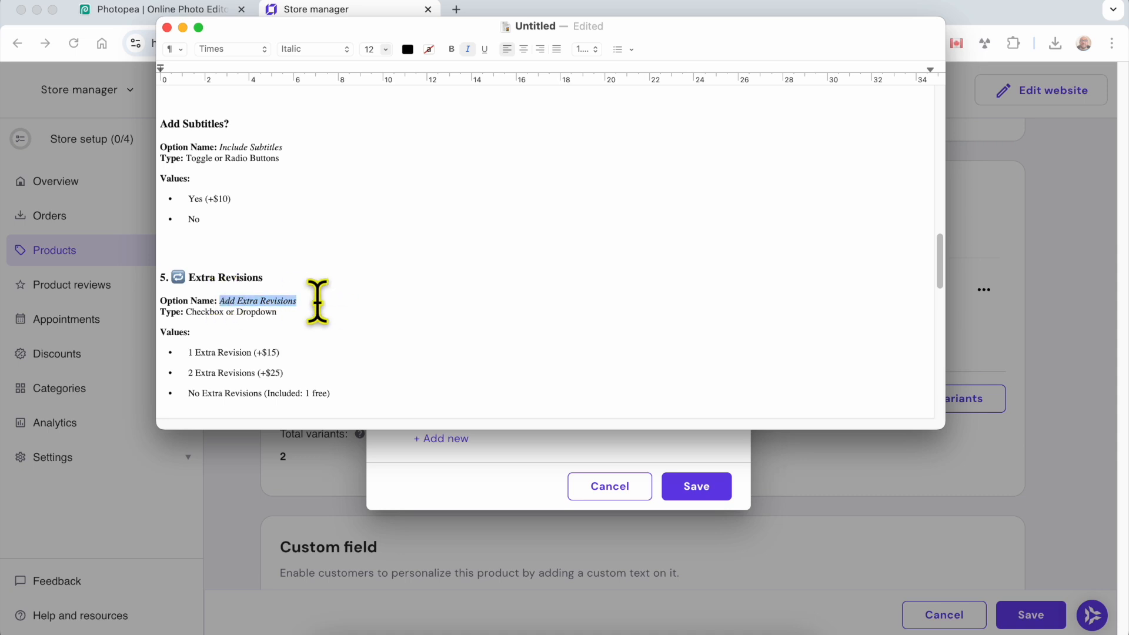
{"action": "left_click", "coordinate": [429, 436]}
{"action": "left_click", "coordinate": [491, 302]}
{"action": "key", "text": "super+v"}
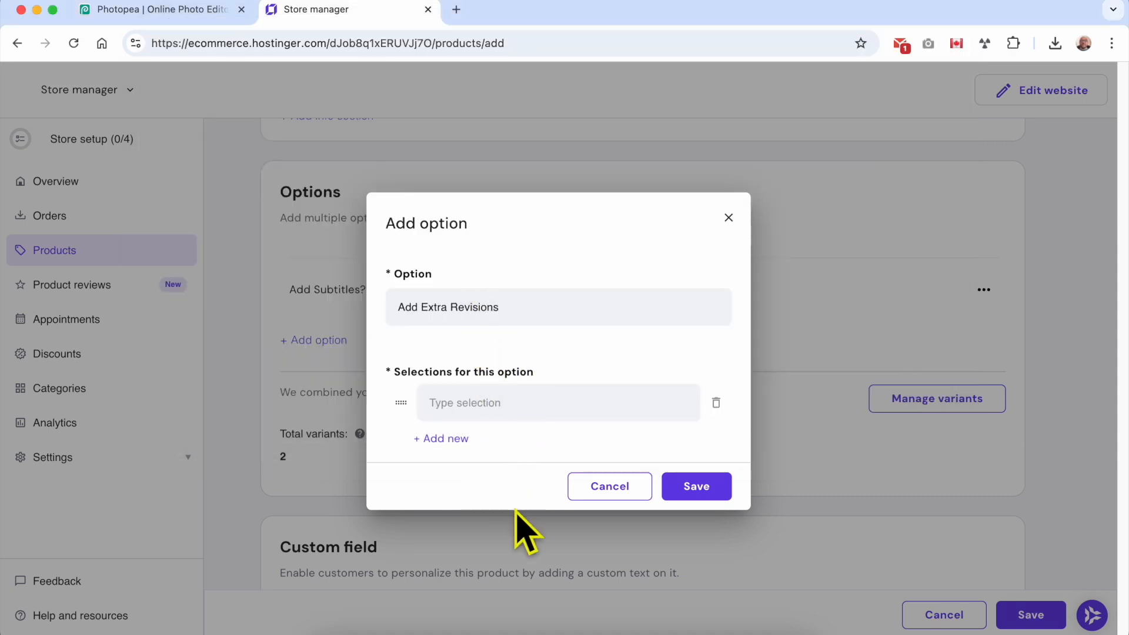
Enter "1 Extra Revision (+$15)" from the TextEdit notes as the first selection for the extra revisions option.
{"action": "left_click", "coordinate": [422, 625]}
{"action": "left_click_drag", "start_coordinate": [297, 352], "coordinate": [186, 352]}
{"action": "key", "text": "super+c"}
{"action": "left_click", "coordinate": [462, 499]}
{"action": "left_click", "coordinate": [523, 404]}
{"action": "key", "text": "super+v"}
Add a second selection, "2 Extra Revisions (+$25)", to the extra revisions option from the TextEdit notes.
{"action": "left_click", "coordinate": [423, 617]}
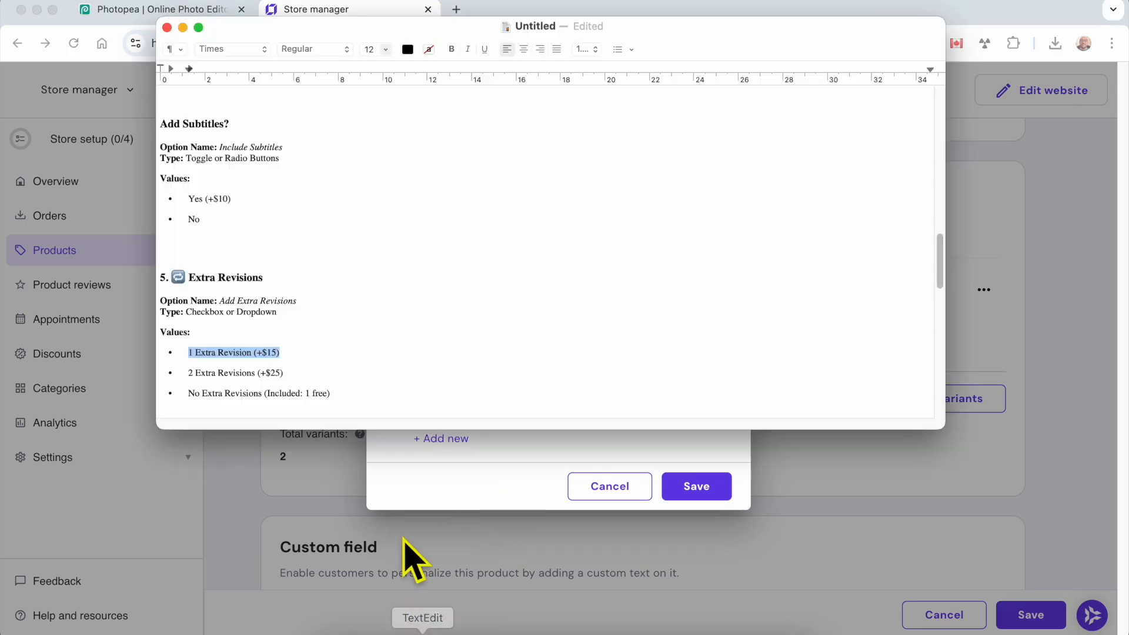
{"action": "left_click_drag", "start_coordinate": [285, 373], "coordinate": [186, 374]}
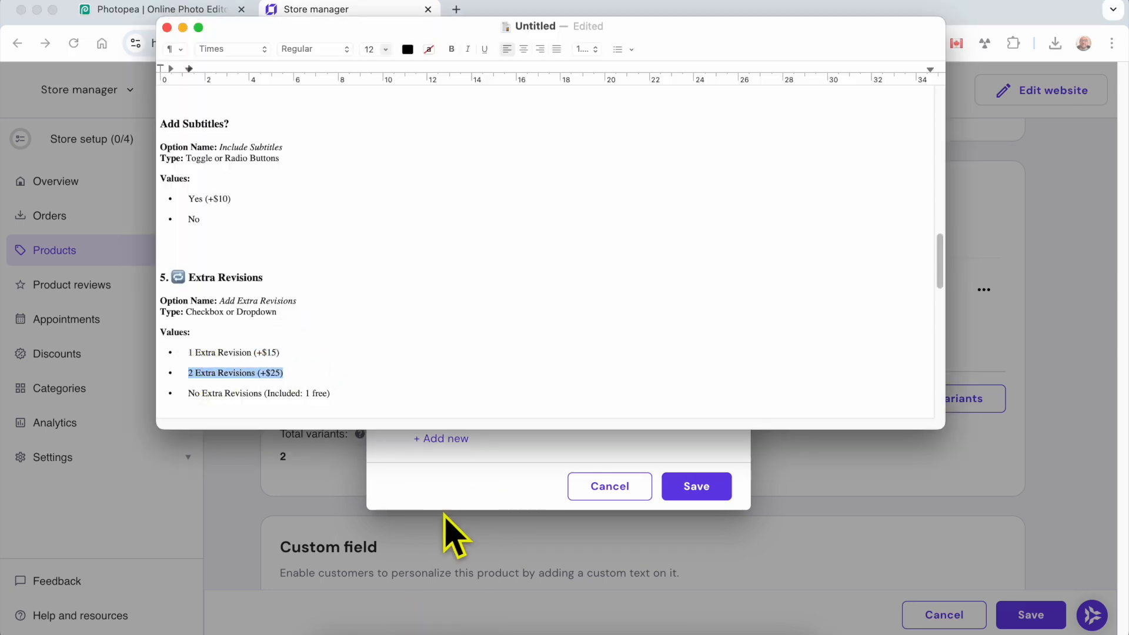
{"action": "left_click", "coordinate": [511, 497]}
{"action": "left_click", "coordinate": [445, 440]}
{"action": "left_click", "coordinate": [499, 435]}
{"action": "key", "text": "super+v"}
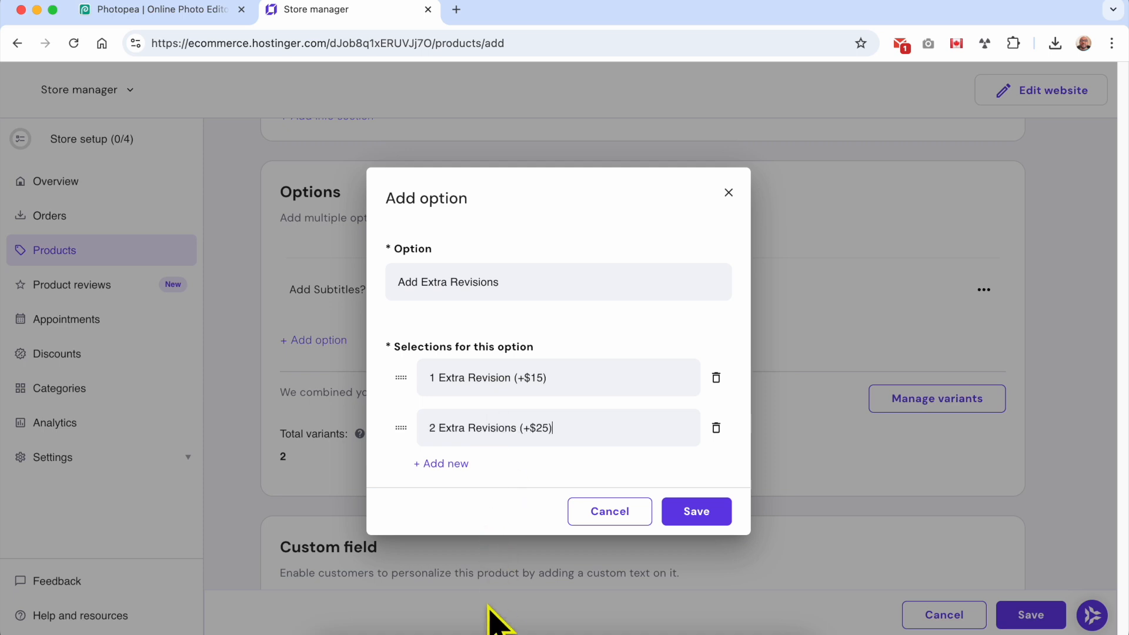
Add the selection "No Extra Revisions (Included: 1 free)" from the TextEdit notes and save the extra revisions option.
{"action": "left_click", "coordinate": [422, 618]}
{"action": "left_click_drag", "start_coordinate": [331, 393], "coordinate": [187, 388]}
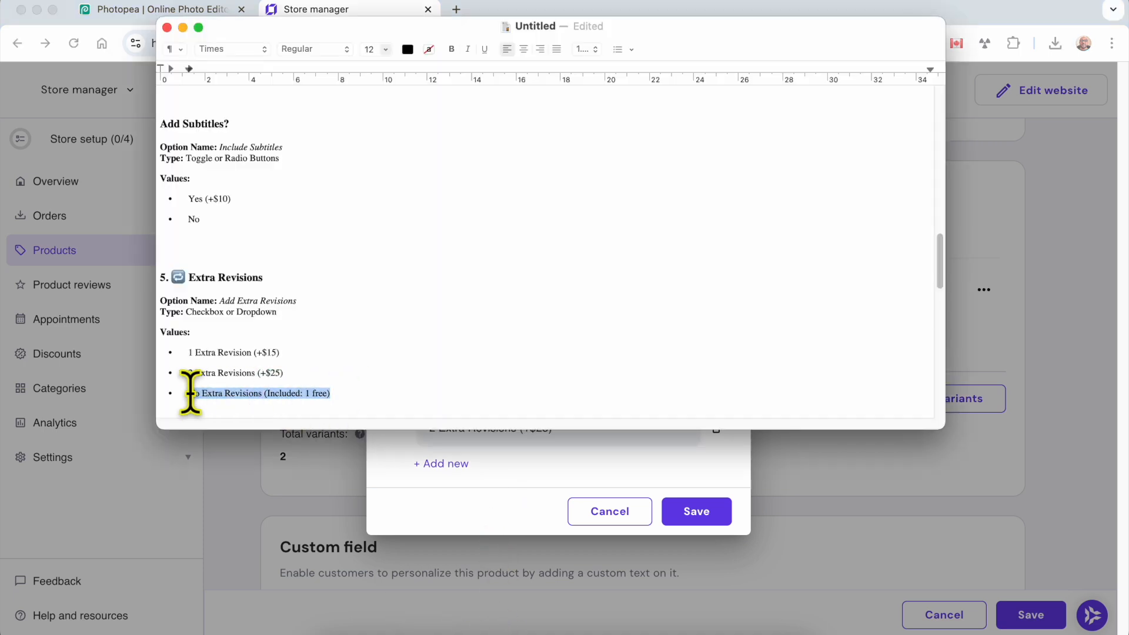
{"action": "left_click", "coordinate": [478, 505]}
{"action": "left_click", "coordinate": [470, 468]}
{"action": "key", "text": "super+v"}
{"action": "left_click", "coordinate": [699, 536]}
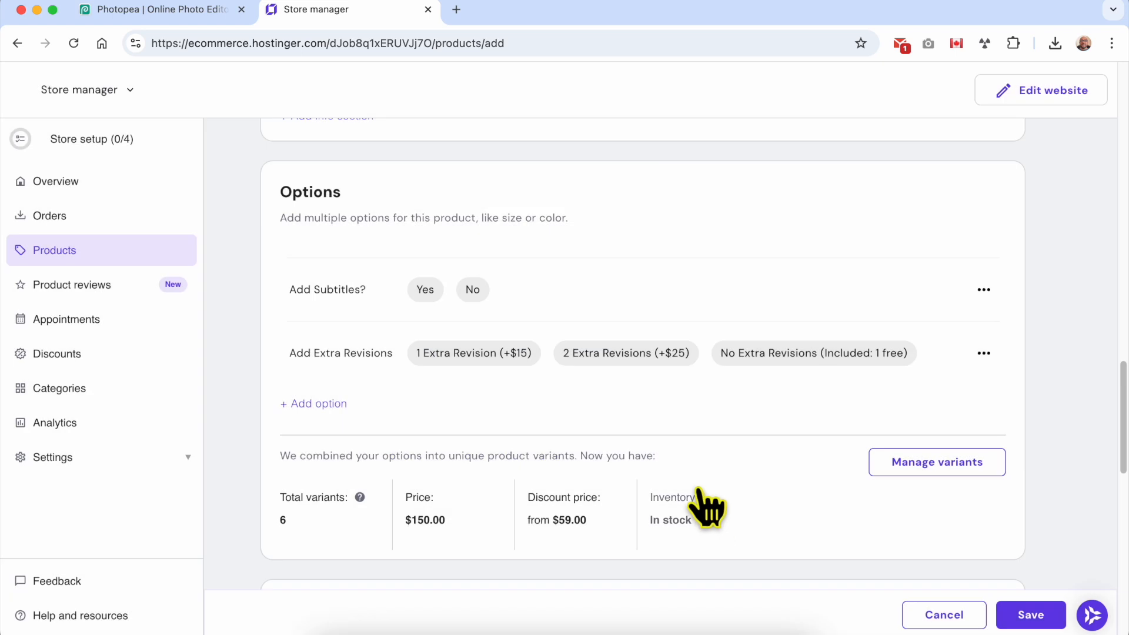
Add a "Rush Delivery?" option with the selections "Yes (Delivery in 24h) (+$40)" and "No (Standard delivery)" from the TextEdit notes.
{"action": "left_click", "coordinate": [422, 630]}
{"action": "scroll", "coordinate": [297, 347], "scroll_direction": "down", "scroll_amount": 5}
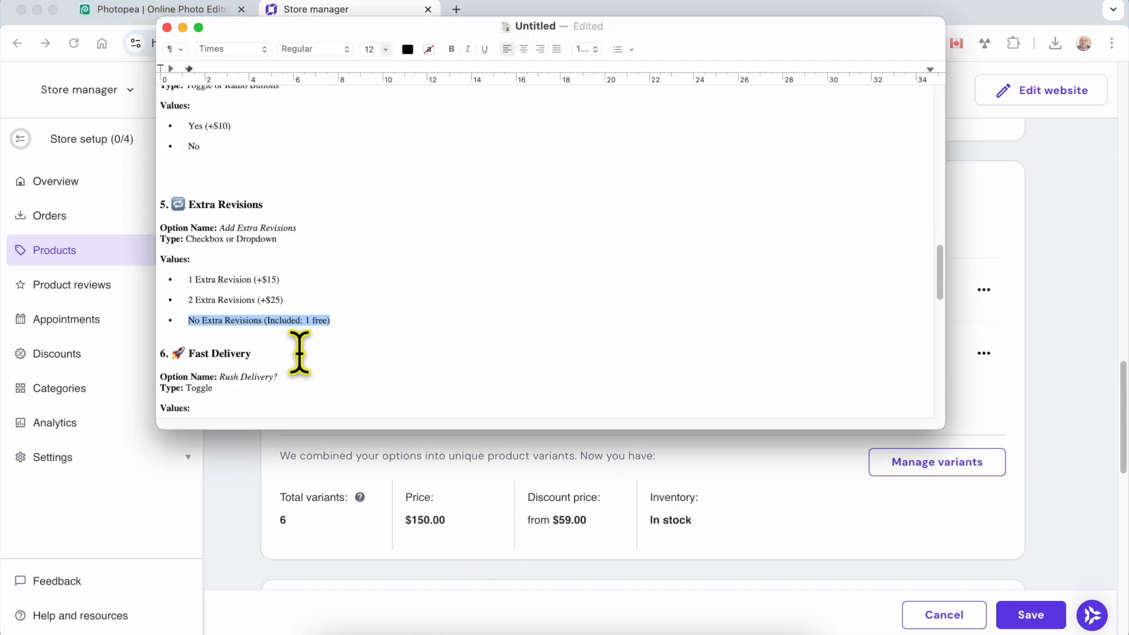
{"action": "left_click_drag", "start_coordinate": [267, 288], "coordinate": [193, 290]}
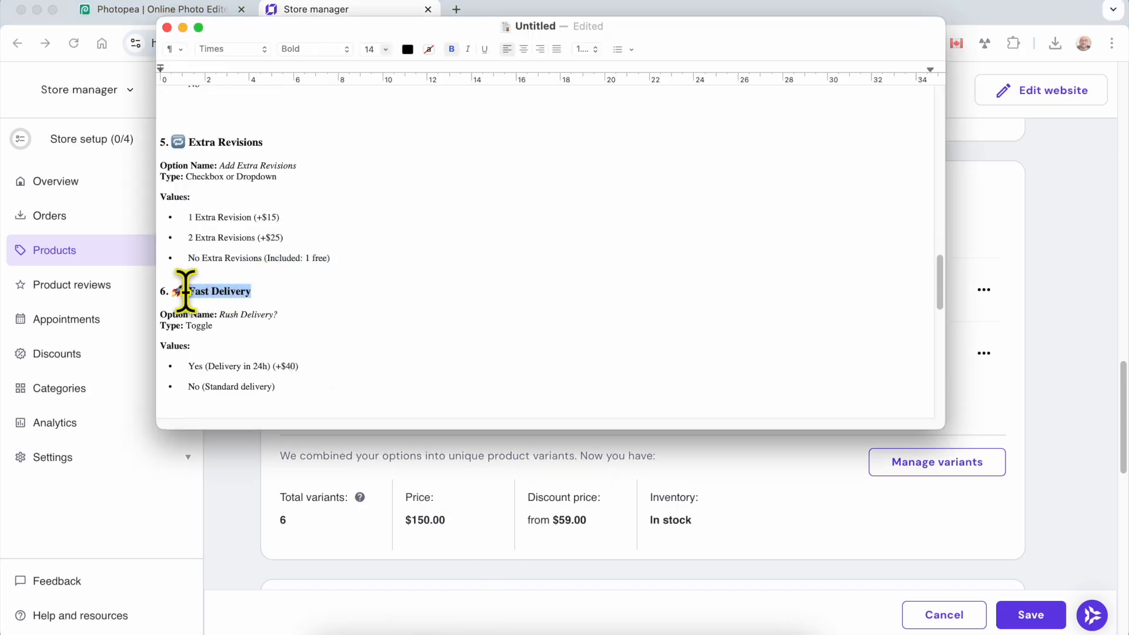
{"action": "left_click", "coordinate": [450, 472]}
{"action": "left_click", "coordinate": [313, 403]}
{"action": "left_click", "coordinate": [422, 629]}
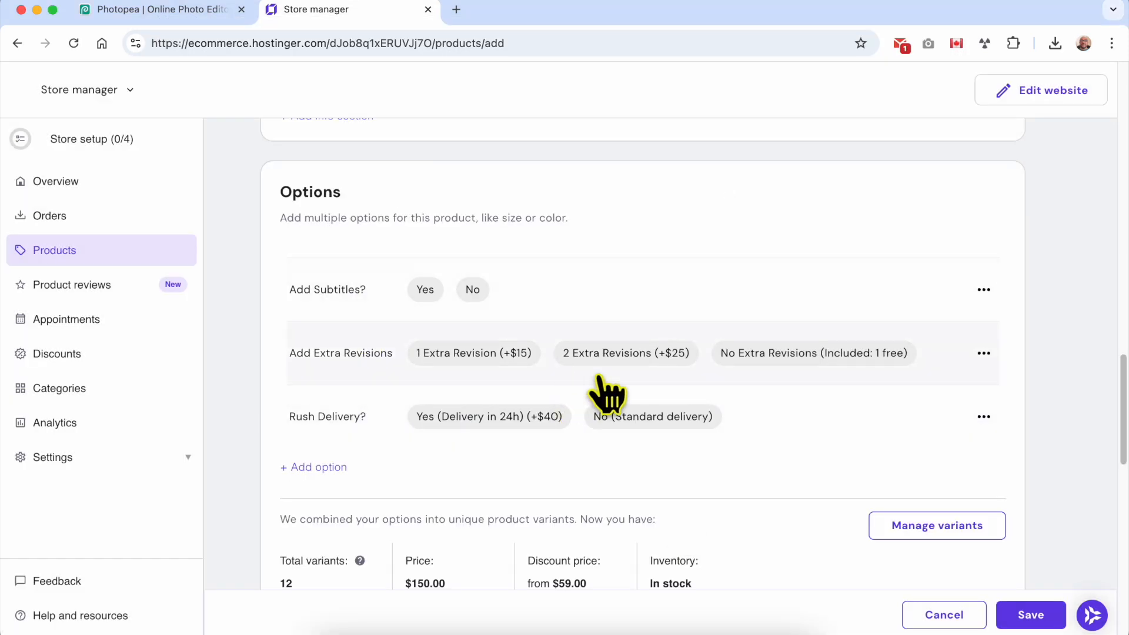
In the variants manager, set the first variant, with subtitles, 1 extra revision and 24h delivery, to price $165 and discount price $74.
{"action": "scroll", "coordinate": [713, 466], "scroll_direction": "down", "scroll_amount": 3}
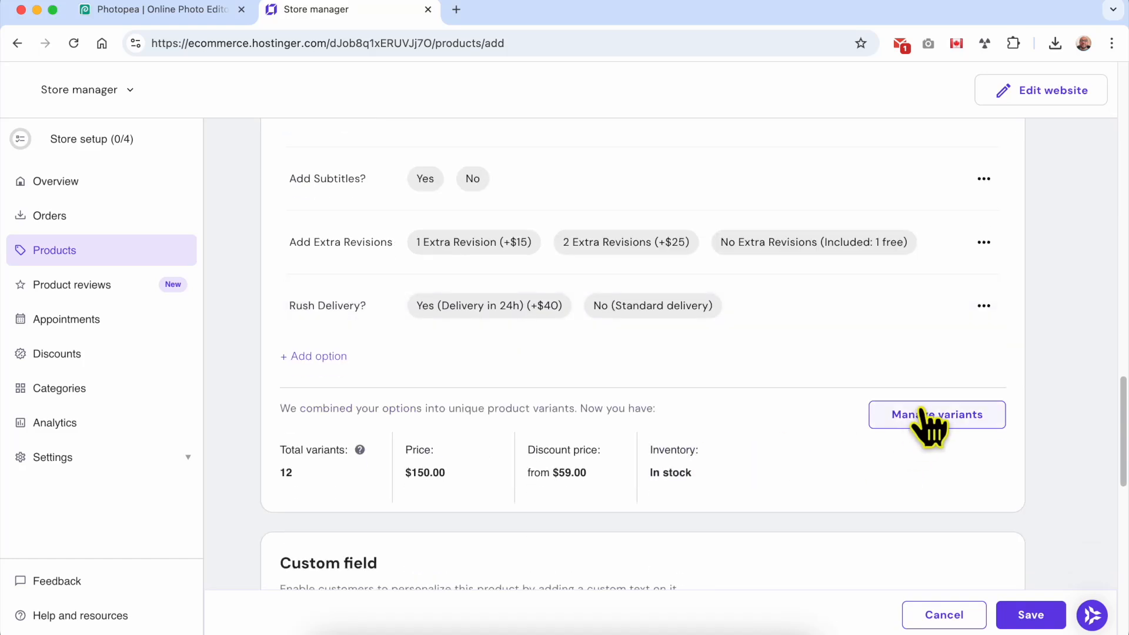
{"action": "left_click", "coordinate": [938, 418]}
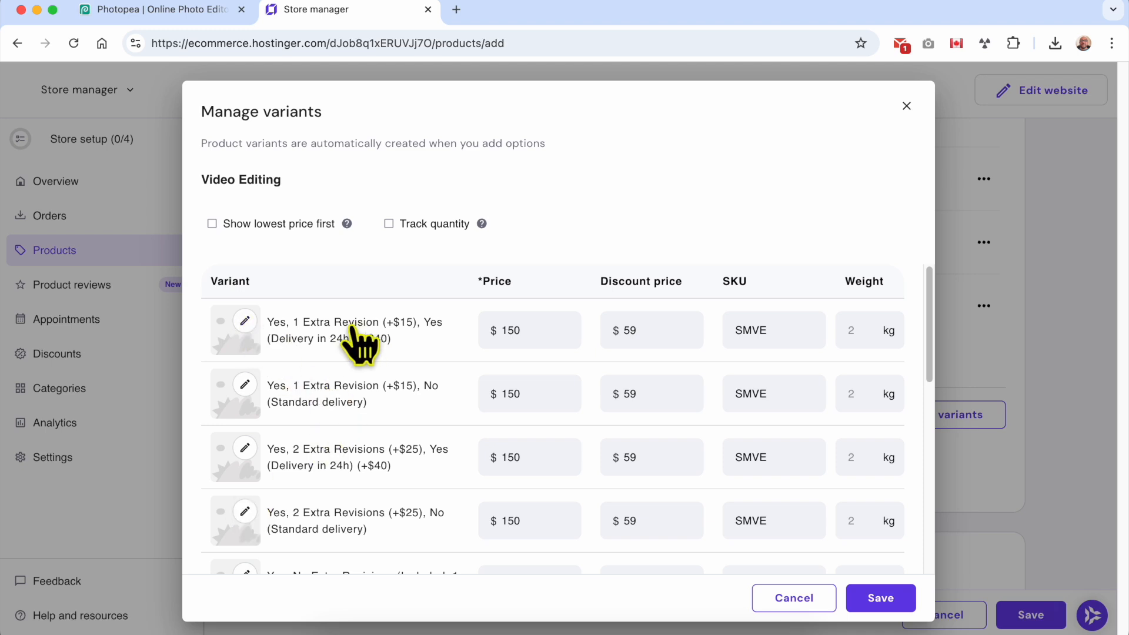
{"action": "left_click", "coordinate": [246, 323]}
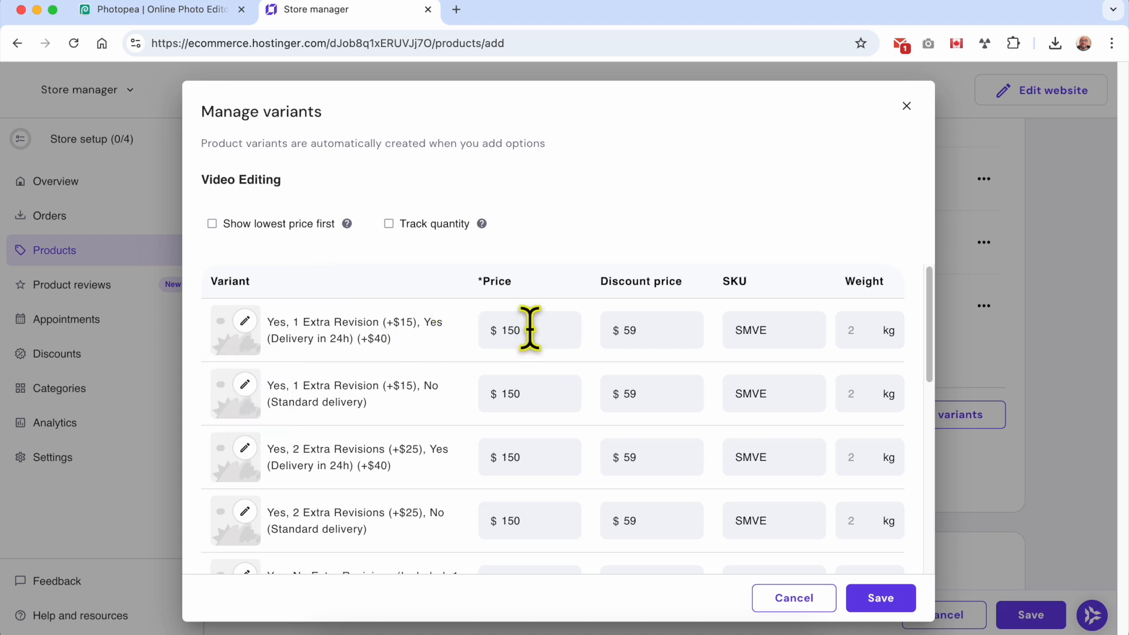
{"action": "left_click", "coordinate": [556, 328]}
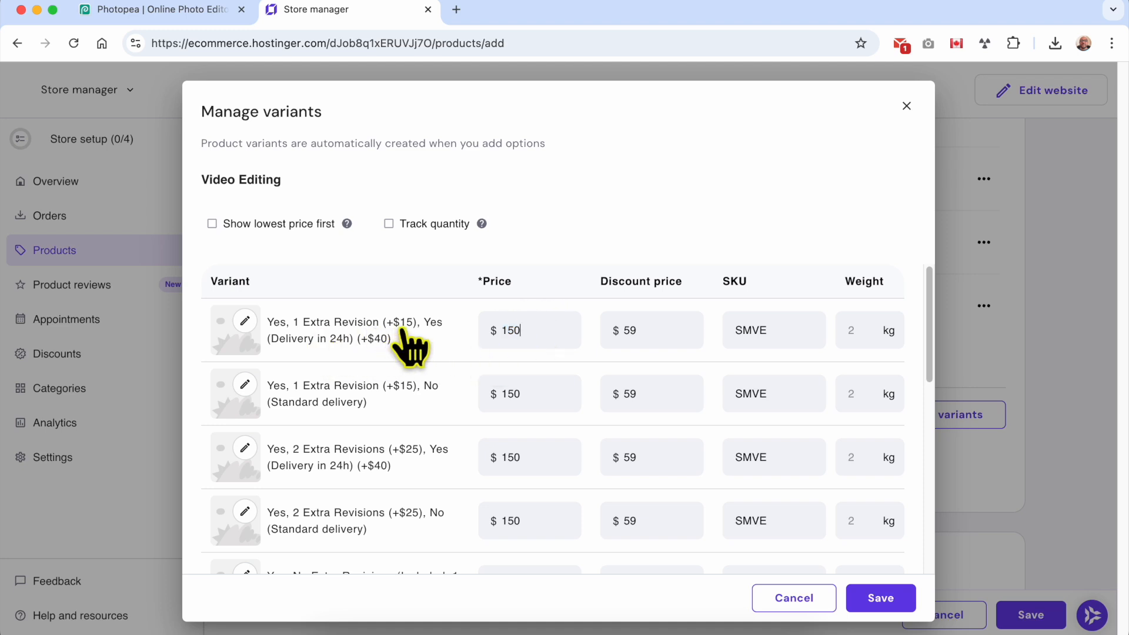
{"action": "key", "text": "BackSpace"}
{"action": "key", "text": "BackSpace"}
{"action": "type", "text": "65"}
{"action": "left_click", "coordinate": [688, 332]}
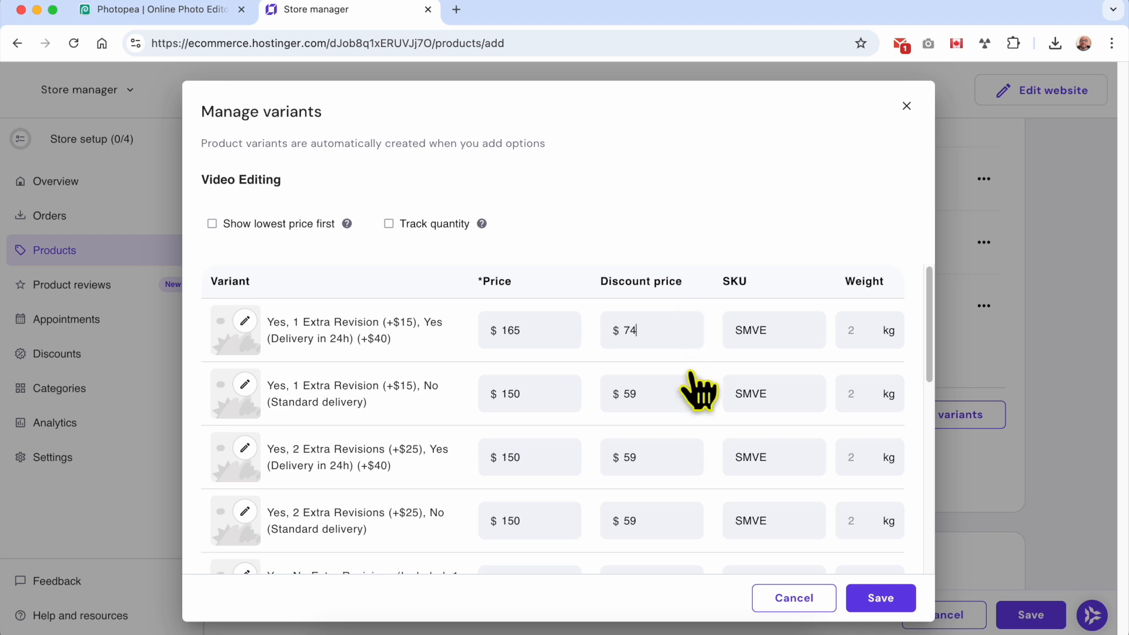
Set discount prices of $74 for the second variant and $84 for both subtitled 2 Extra Revisions variants, and save the variants.
{"action": "double_click", "coordinate": [668, 324]}
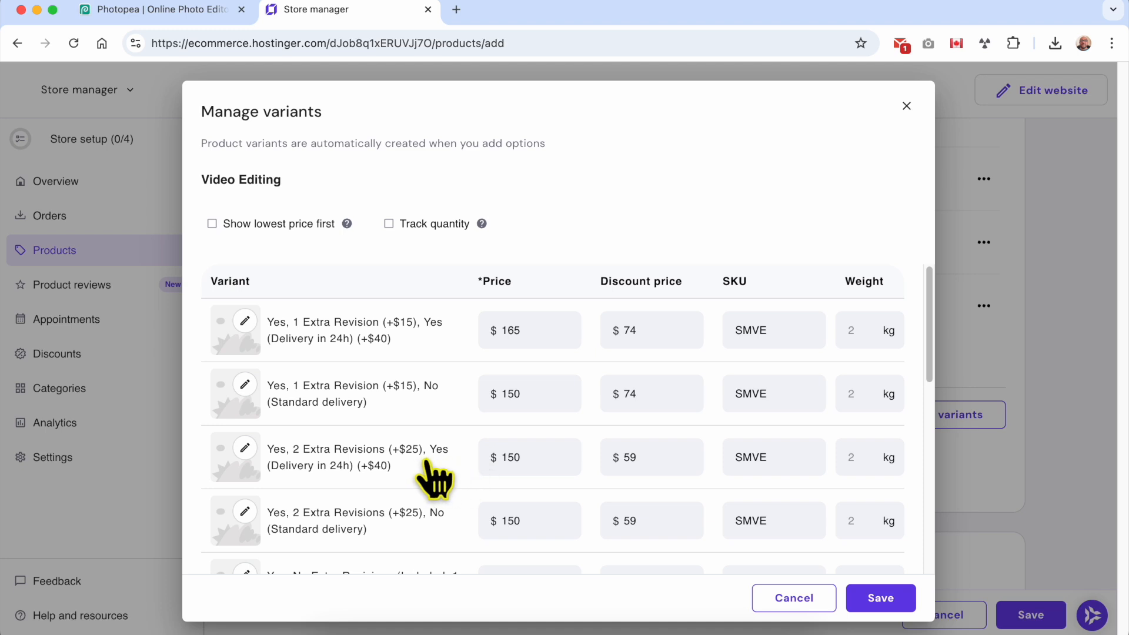
{"action": "double_click", "coordinate": [621, 457]}
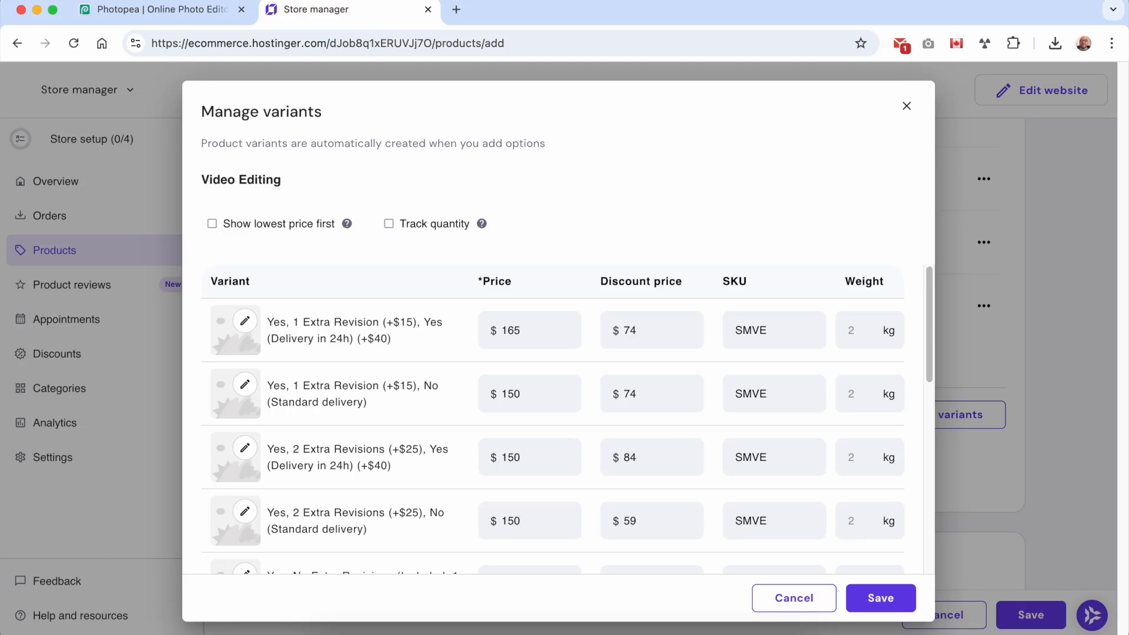
{"action": "scroll", "coordinate": [700, 456], "scroll_direction": "down", "scroll_amount": 3}
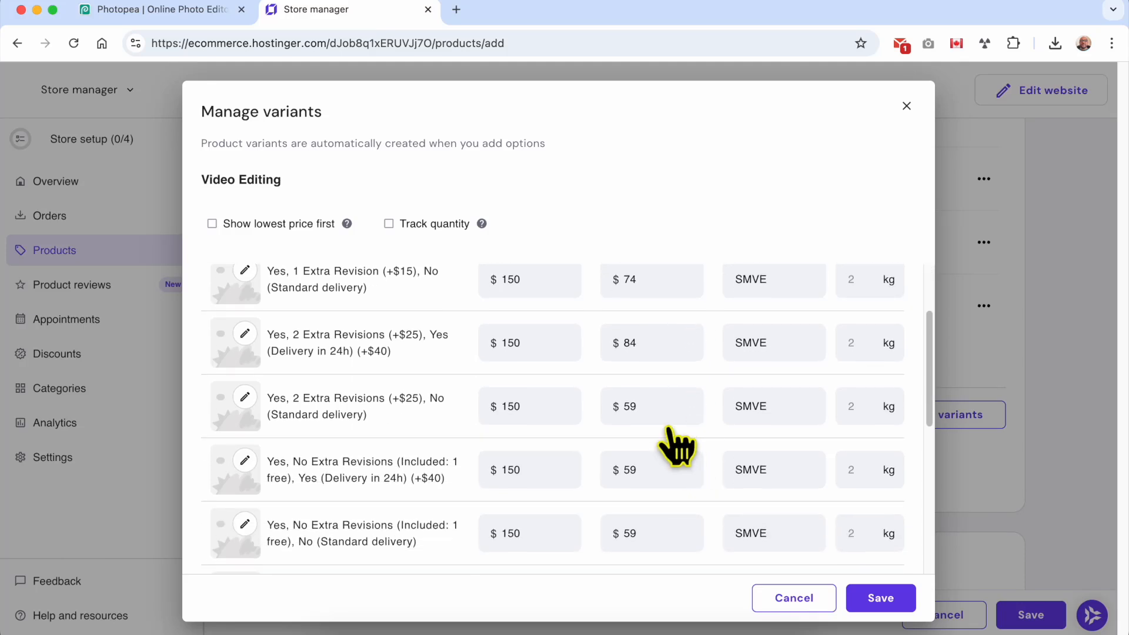
{"action": "double_click", "coordinate": [670, 355]}
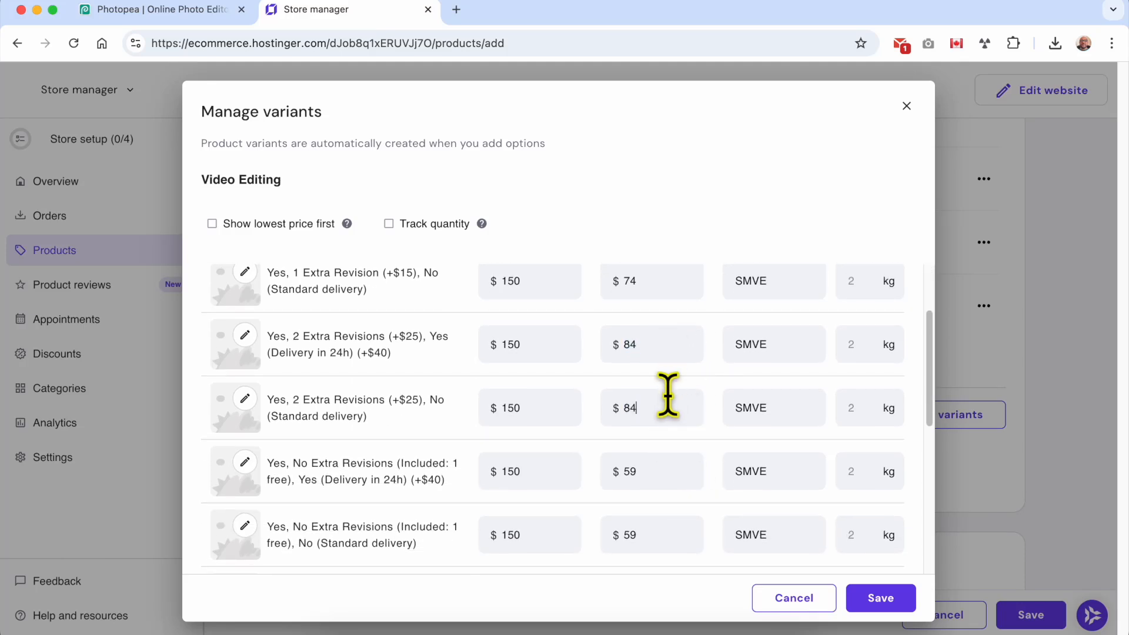
{"action": "scroll", "coordinate": [653, 329], "scroll_direction": "up", "scroll_amount": 3}
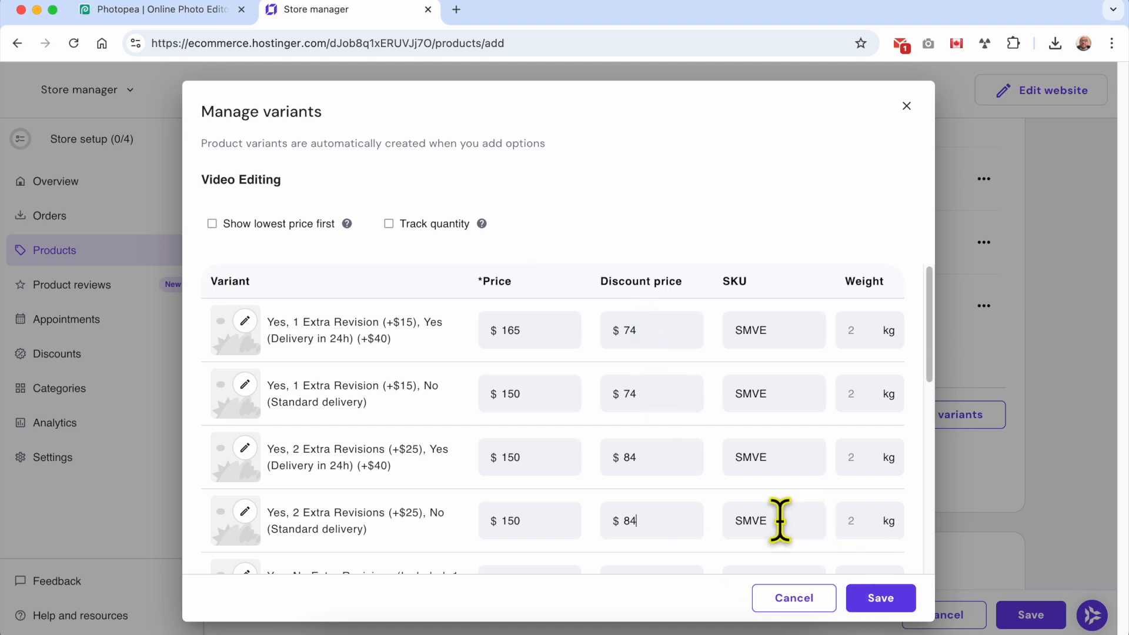
{"action": "left_click", "coordinate": [880, 599]}
{"action": "scroll", "coordinate": [366, 265], "scroll_direction": "down", "scroll_amount": 6}
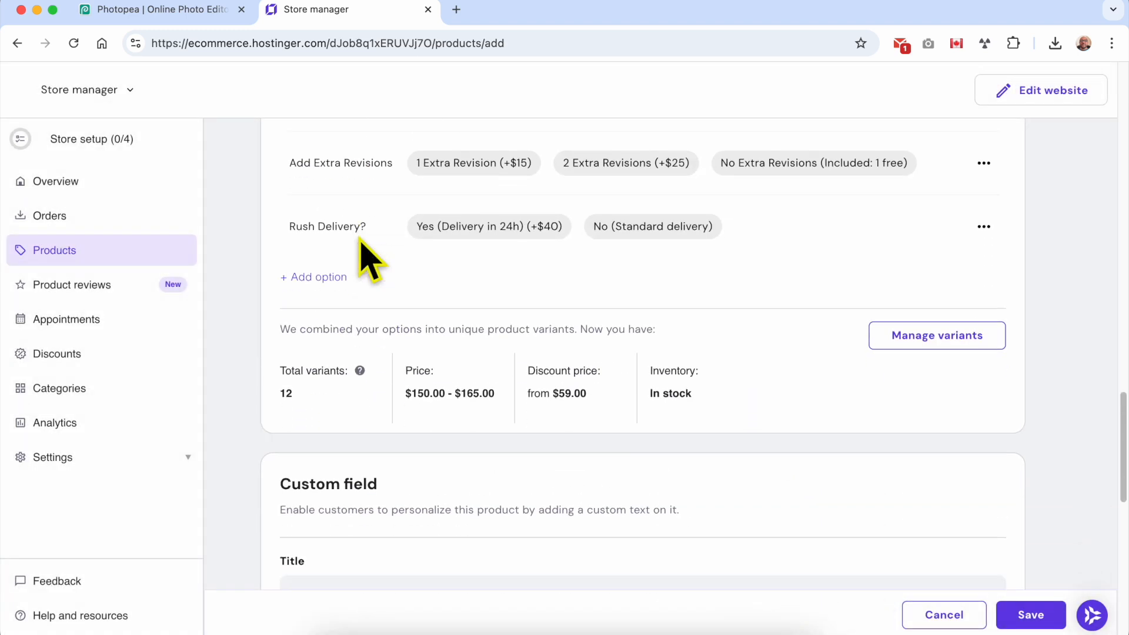
{"action": "triple_click", "coordinate": [340, 224]}
{"action": "left_click", "coordinate": [311, 286]}
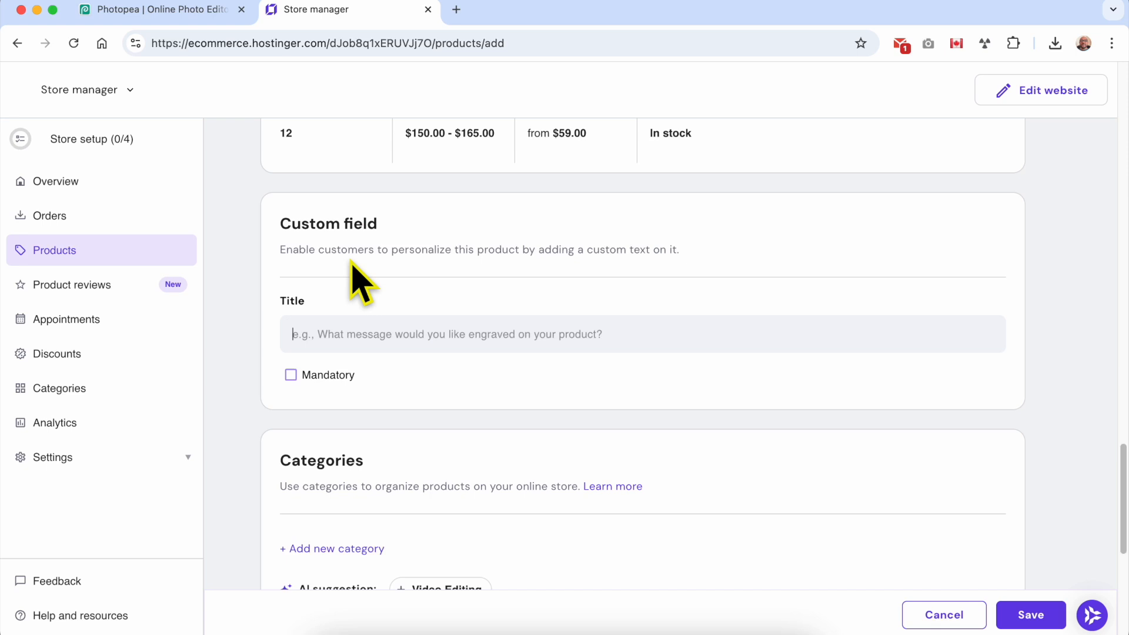
{"action": "scroll", "coordinate": [409, 379], "scroll_direction": "down", "scroll_amount": 5}
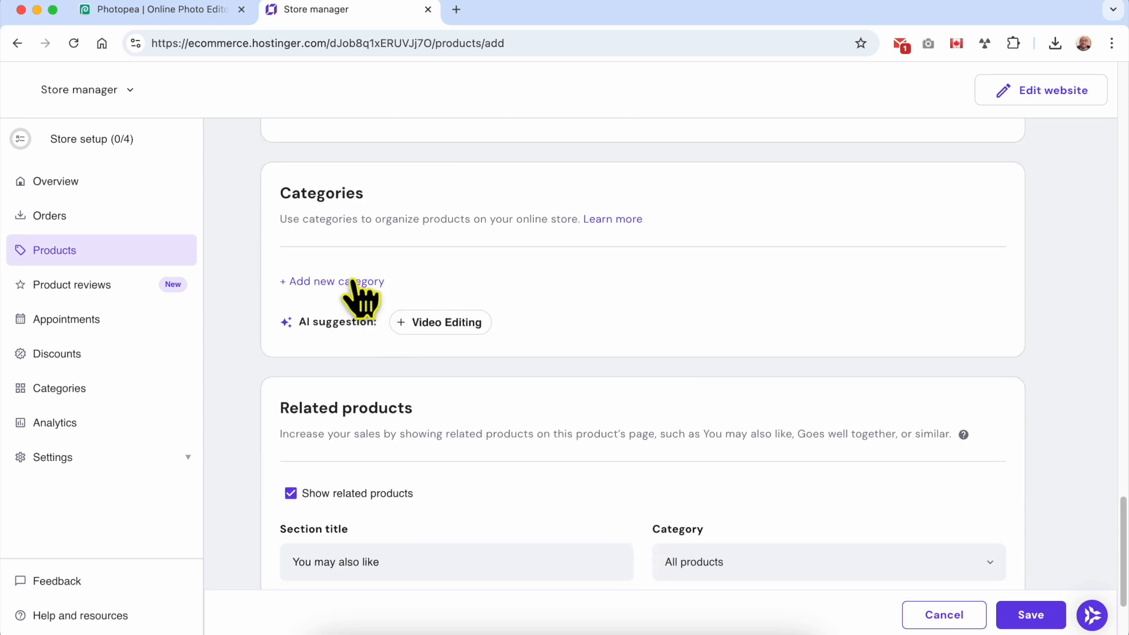
{"action": "double_click", "coordinate": [313, 194]}
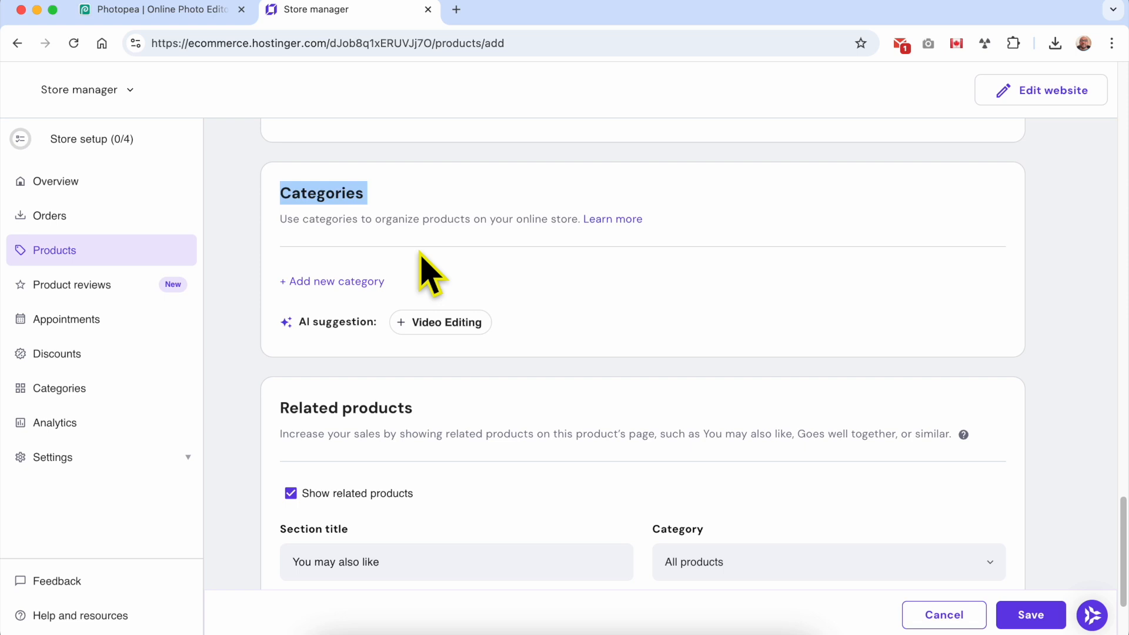
{"action": "left_click", "coordinate": [354, 282]}
{"action": "left_click", "coordinate": [357, 318]}
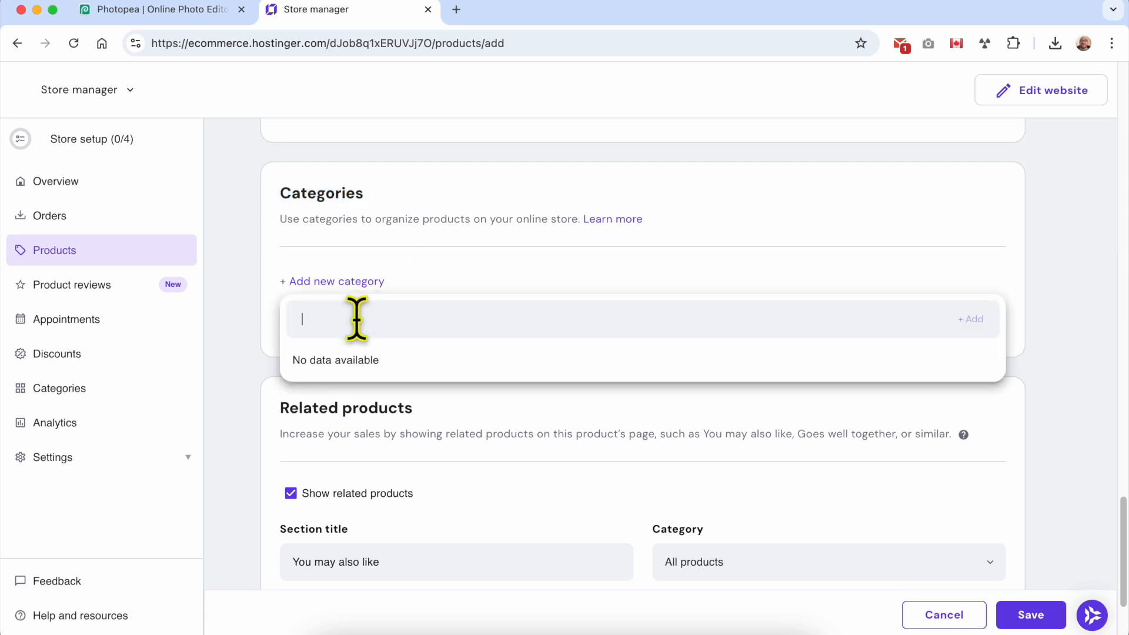
{"action": "type", "text": "fi"}
{"action": "type", "text": "w c"}
{"action": "type", "text": "ategory"}
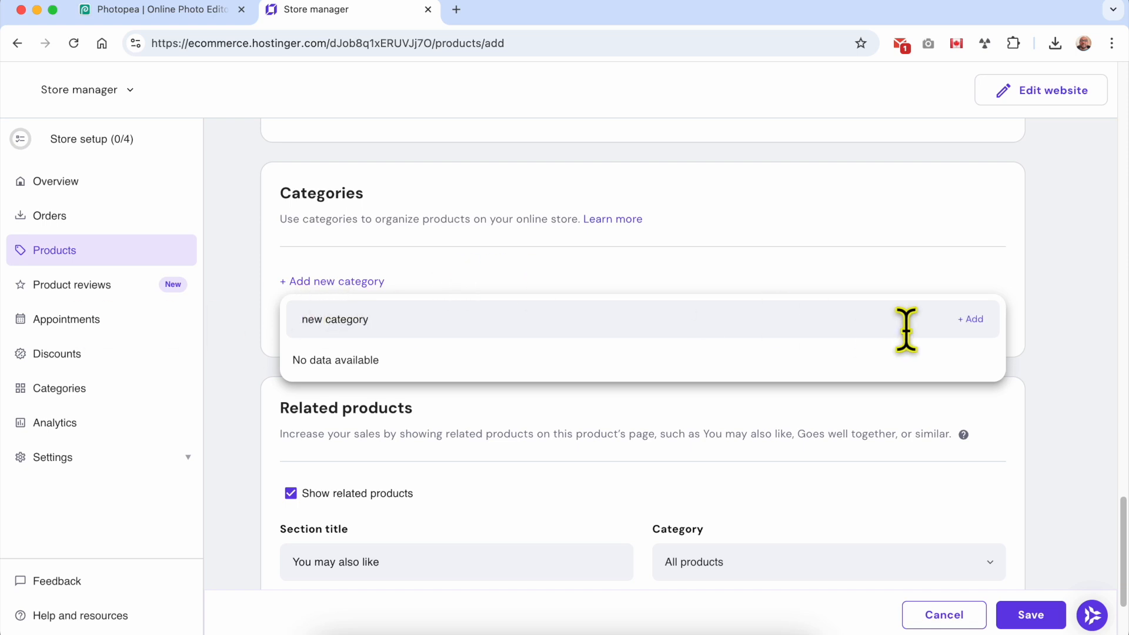
{"action": "left_click", "coordinate": [970, 320]}
{"action": "left_click_drag", "start_coordinate": [298, 322], "coordinate": [378, 328]}
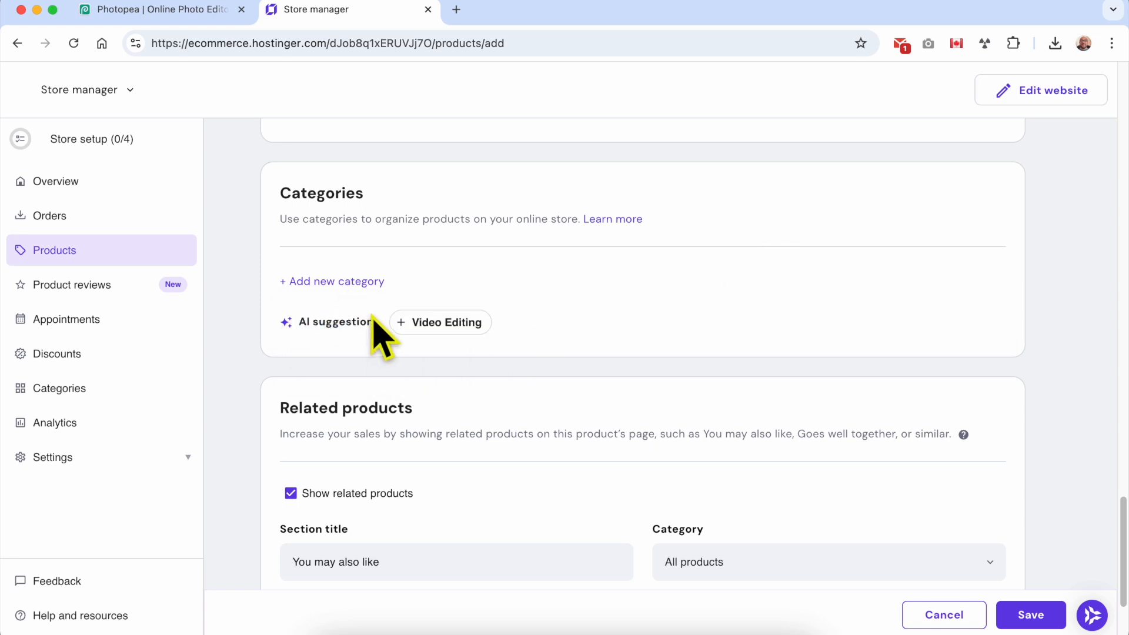
Assign the product to the AI-suggested Video Editing category.
{"action": "left_click", "coordinate": [458, 327]}
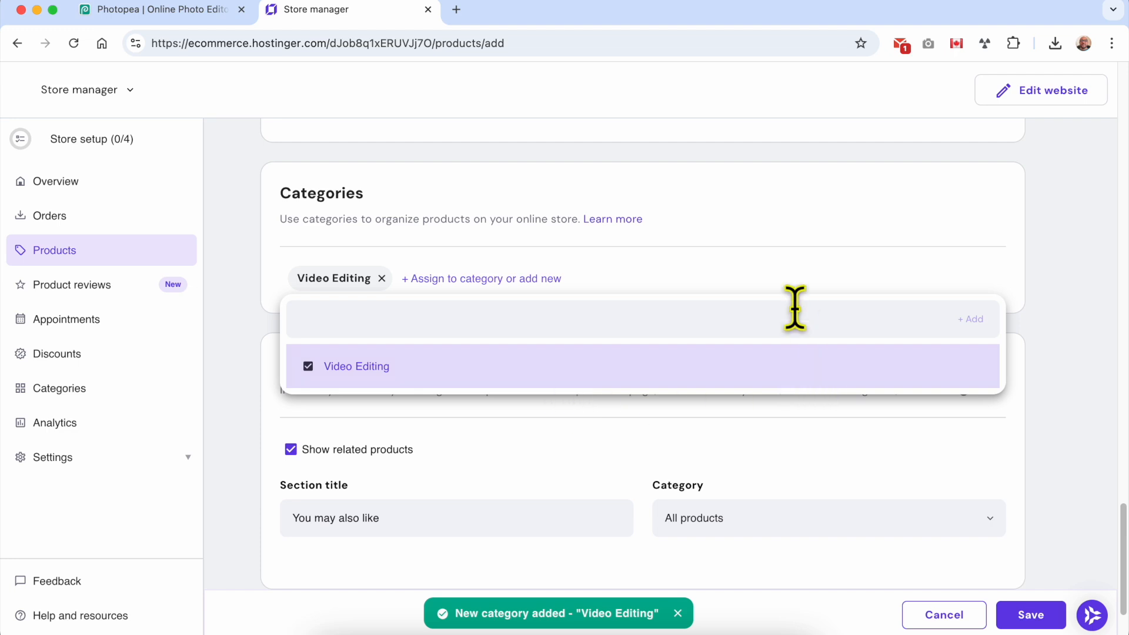
{"action": "left_click", "coordinate": [776, 247]}
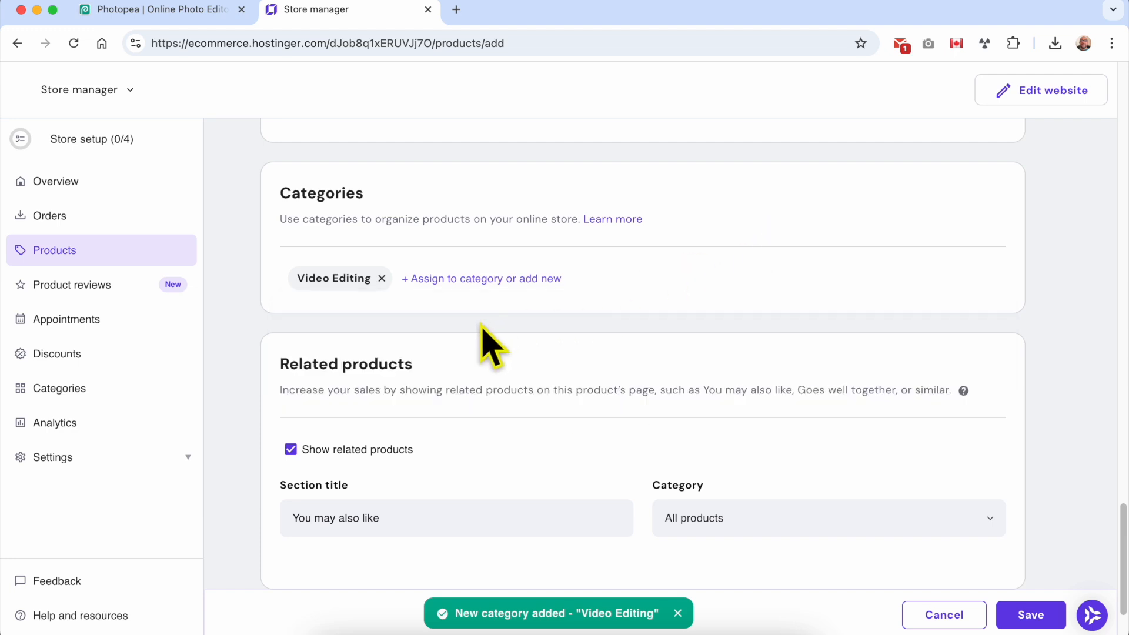
Keep related products shown, with the section title "You may also like:" and the category All products.
{"action": "scroll", "coordinate": [483, 326], "scroll_direction": "down", "scroll_amount": 2}
{"action": "triple_click", "coordinate": [305, 253]}
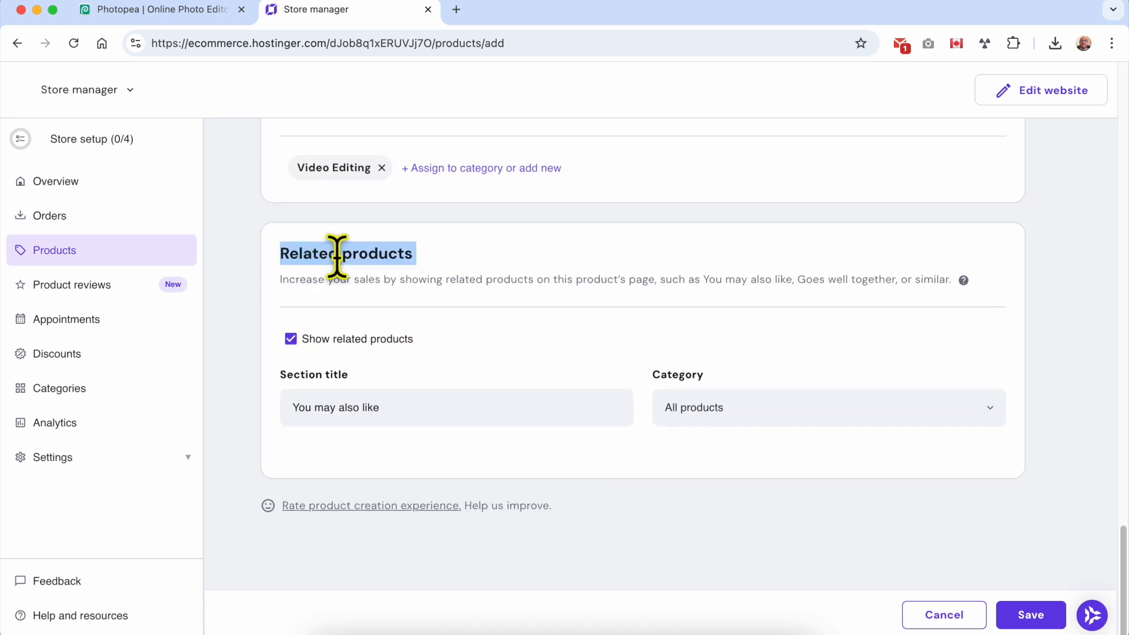
{"action": "left_click", "coordinate": [324, 341]}
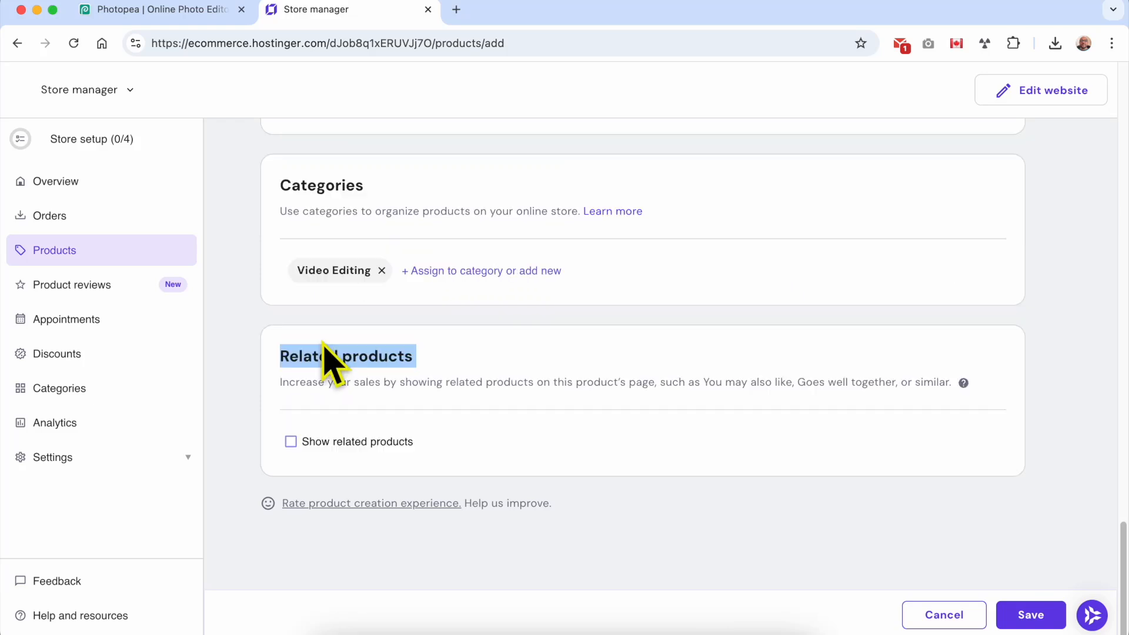
{"action": "left_click", "coordinate": [340, 449]}
{"action": "scroll", "coordinate": [457, 446], "scroll_direction": "down", "scroll_amount": 2}
{"action": "left_click", "coordinate": [438, 406]}
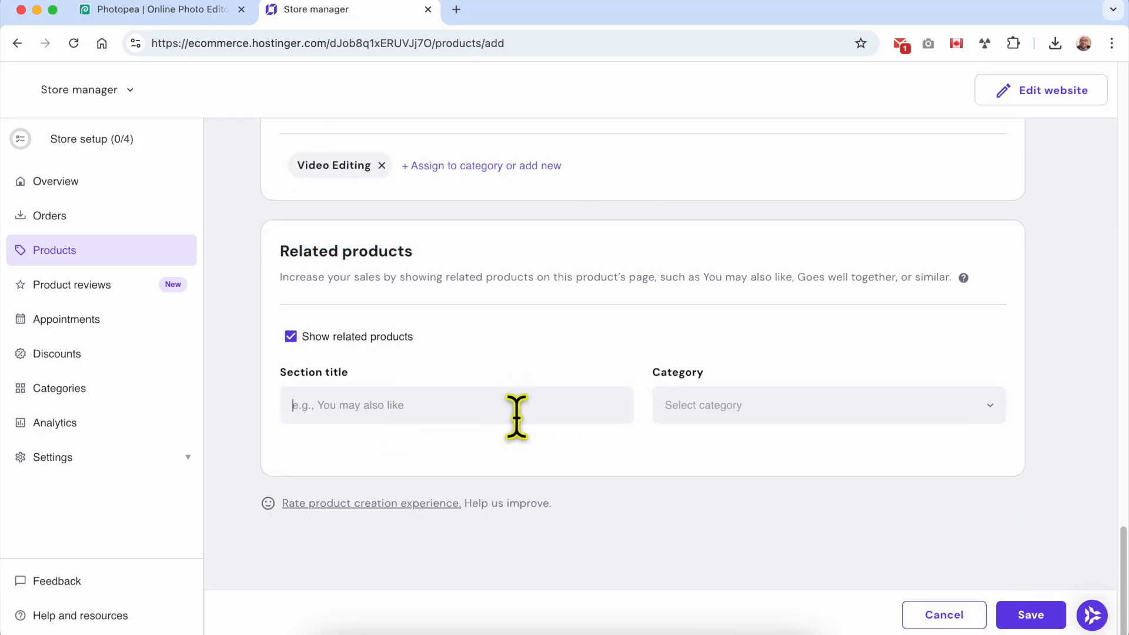
{"action": "type", "text": "You may also like"}
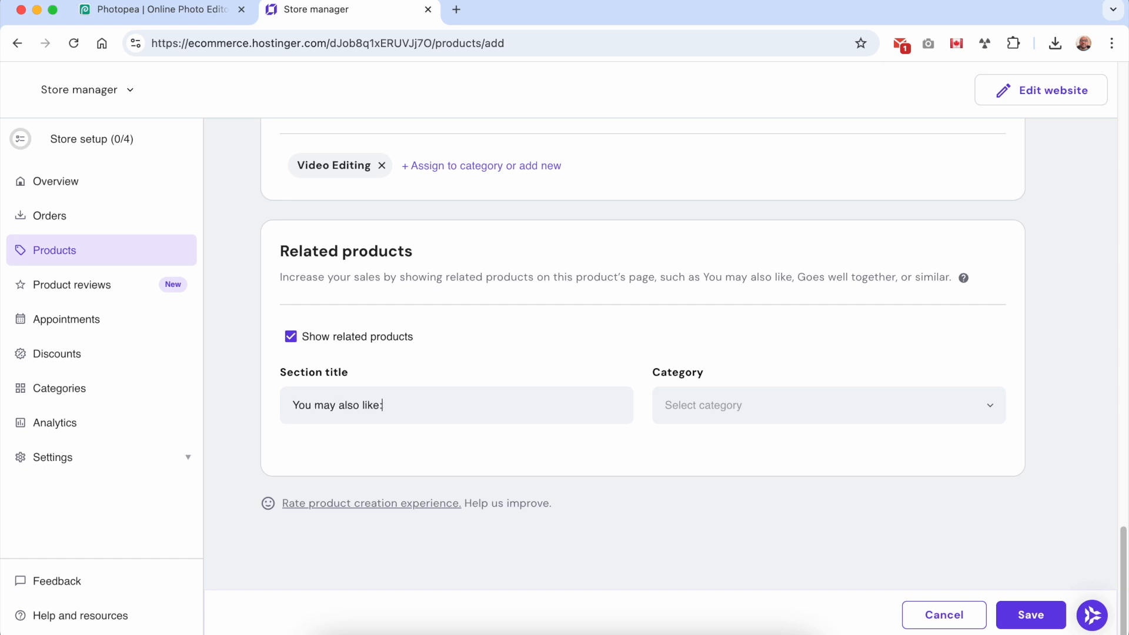
{"action": "left_click", "coordinate": [788, 412]}
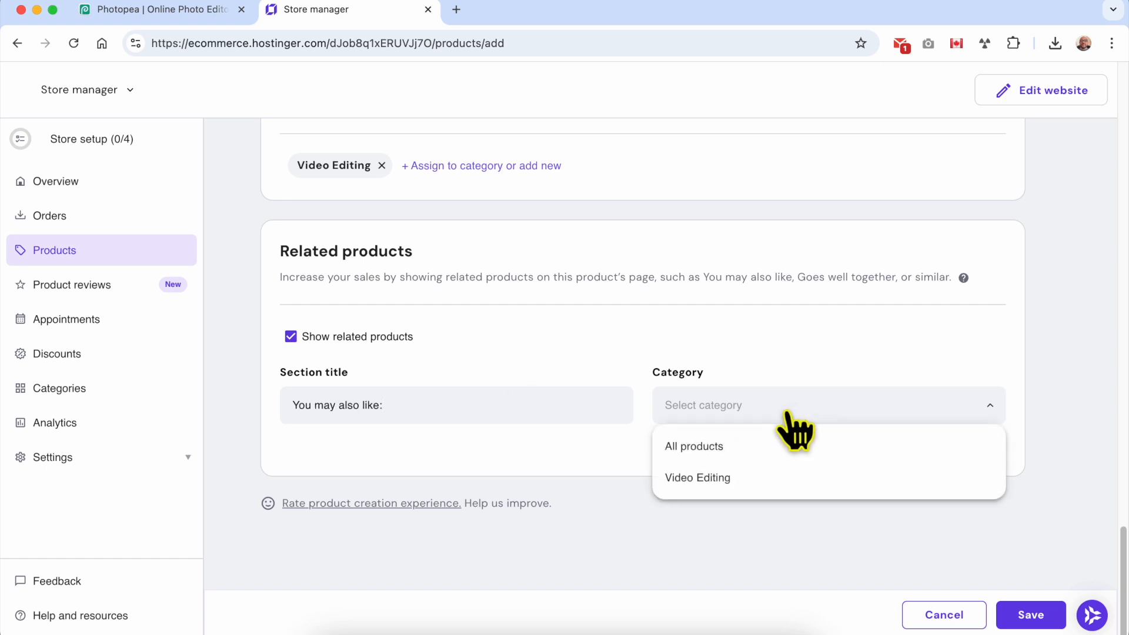
{"action": "left_click", "coordinate": [718, 453]}
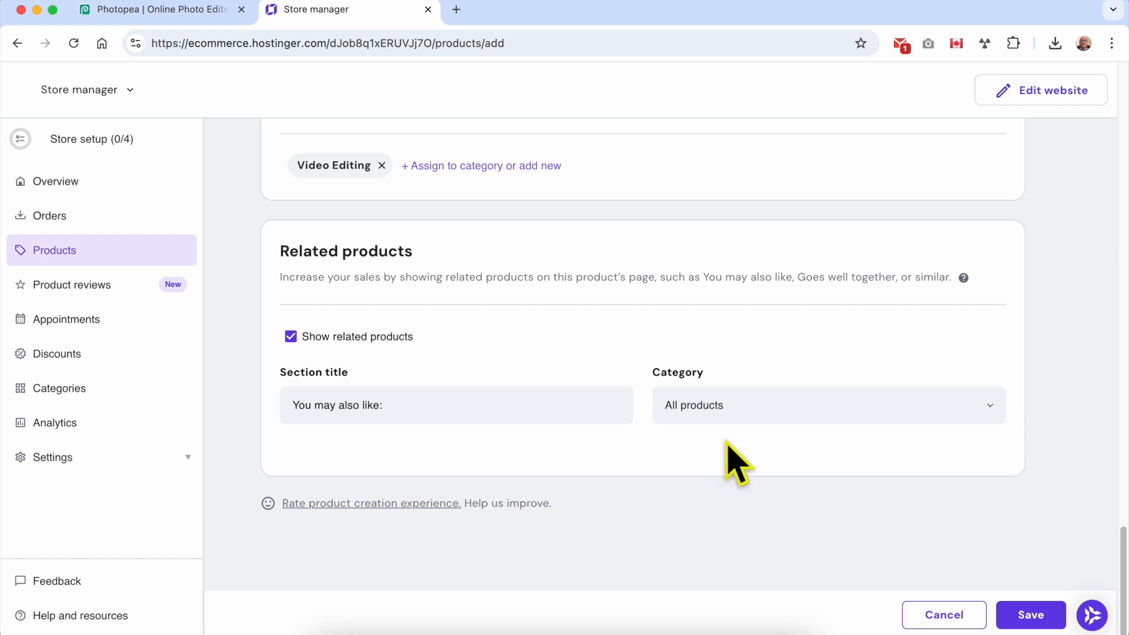
Save the Video Editing product and update the live website from the site editor.
{"action": "left_click", "coordinate": [1033, 619]}
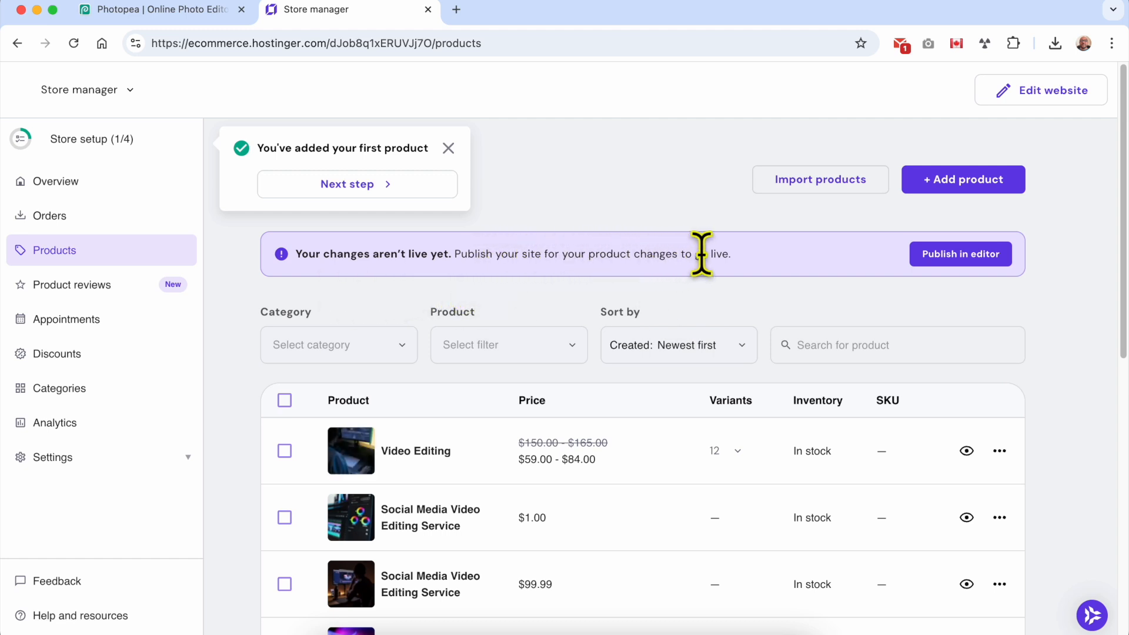
{"action": "left_click", "coordinate": [1053, 94]}
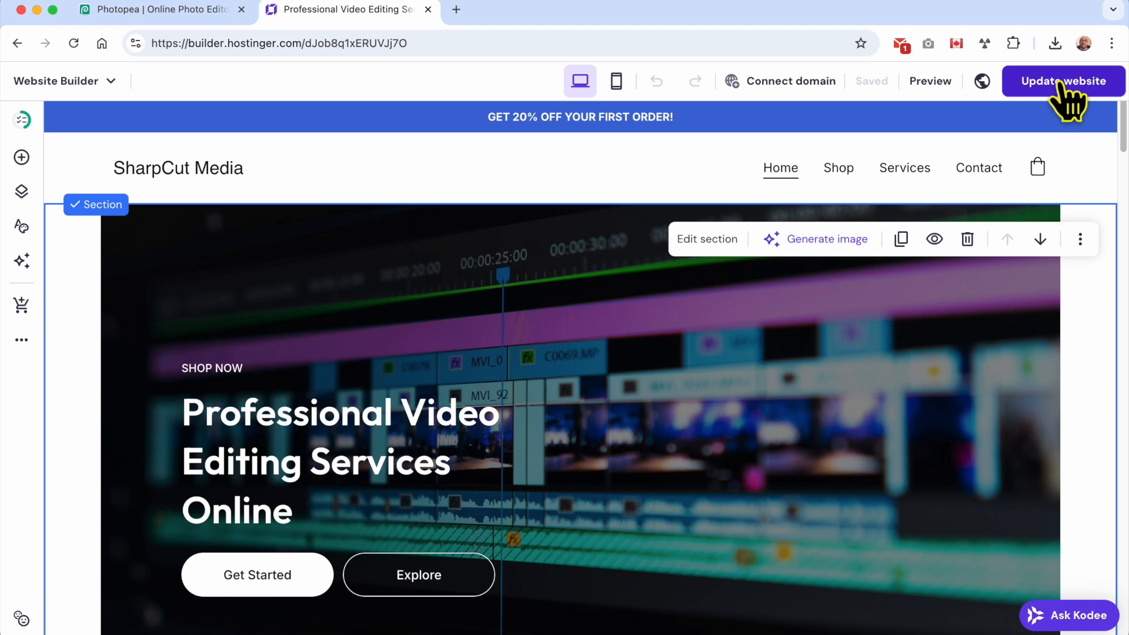
{"action": "left_click", "coordinate": [1065, 85]}
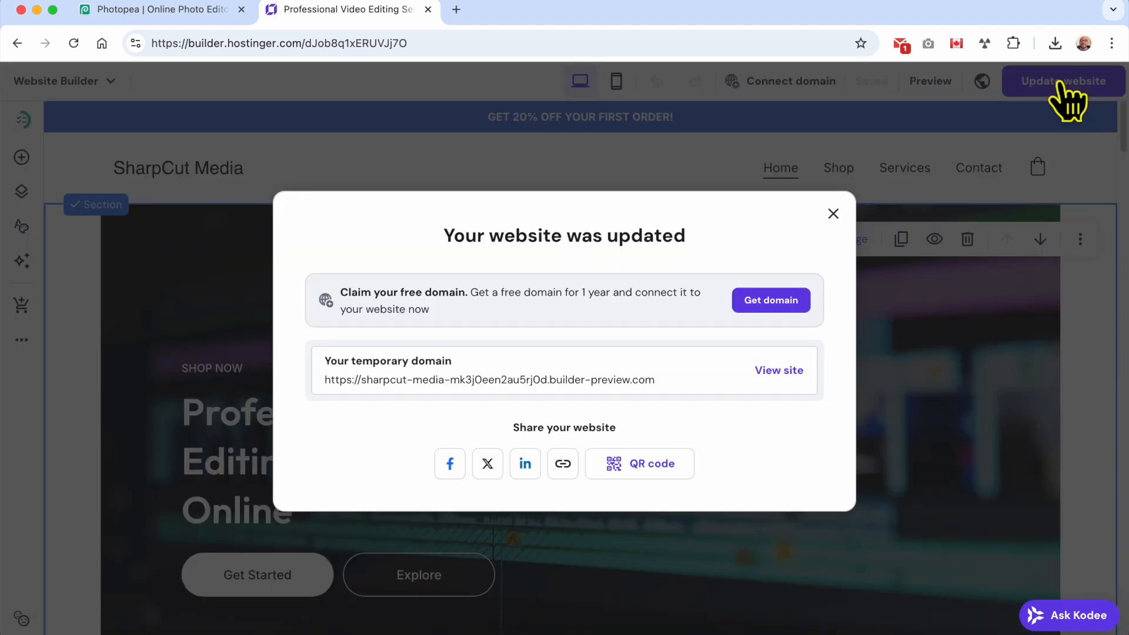
View the published site and check the product listing on its Shop page.
{"action": "left_click", "coordinate": [790, 372]}
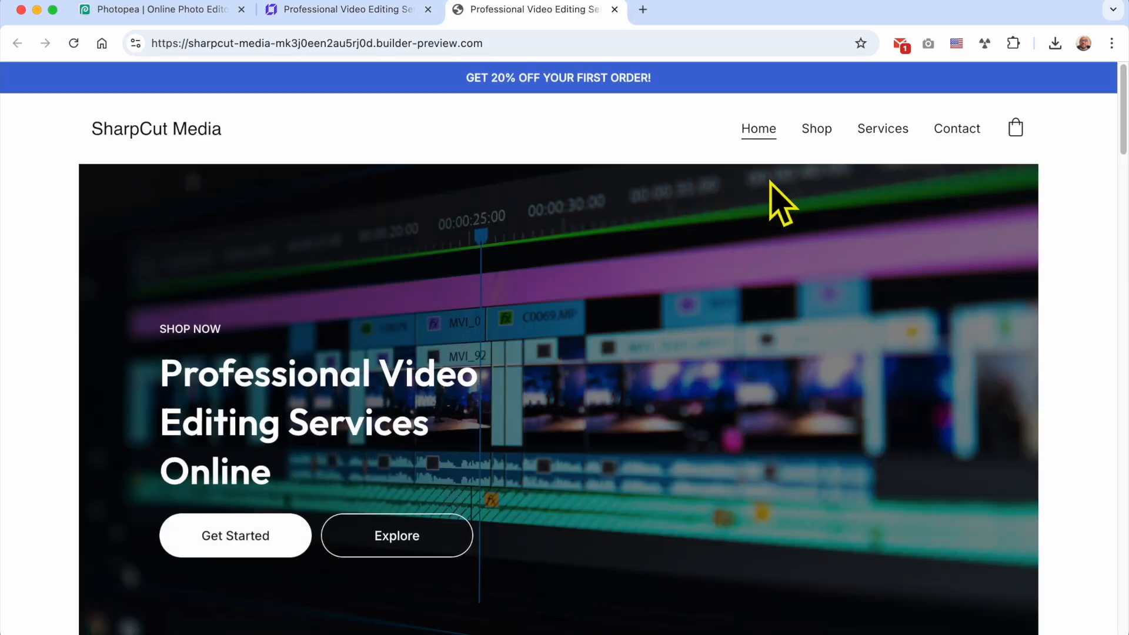
{"action": "left_click", "coordinate": [816, 134]}
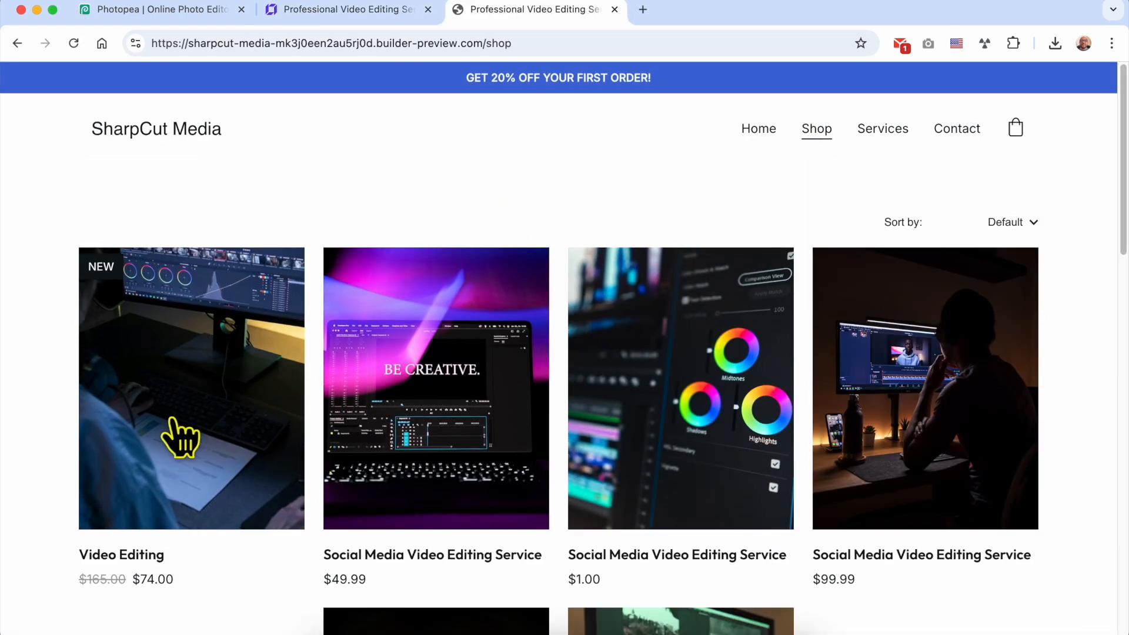
{"action": "left_click", "coordinate": [218, 366]}
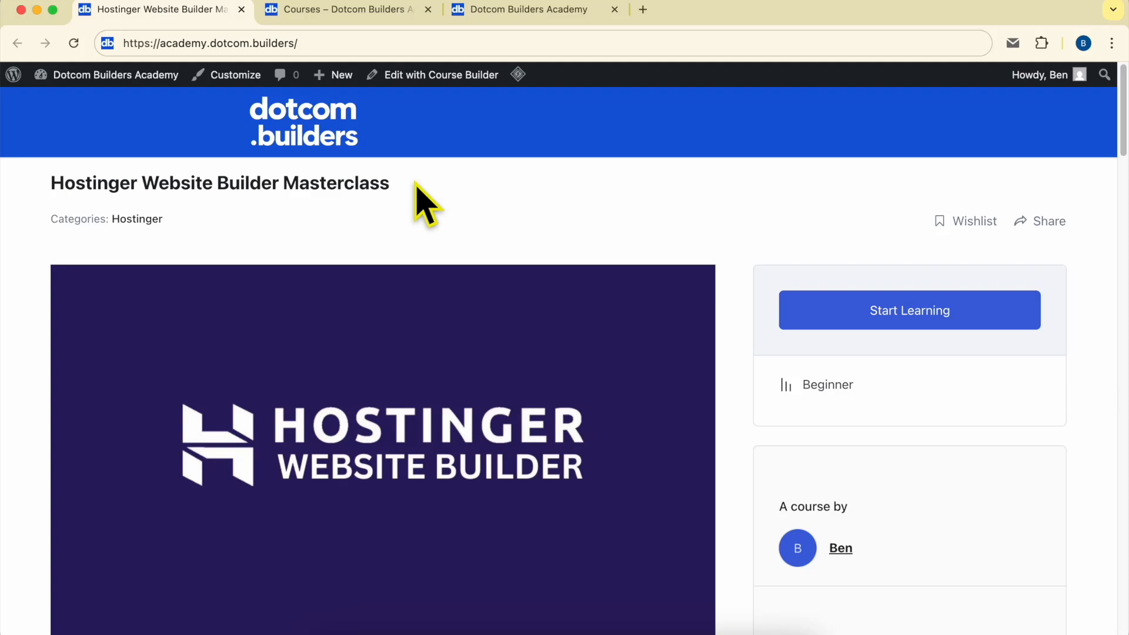
Switch to the Dotcom Builders Academy site and examine the course content of the Hostinger Website Builder Masterclass.
{"action": "scroll", "coordinate": [425, 206], "scroll_direction": "down", "scroll_amount": 15}
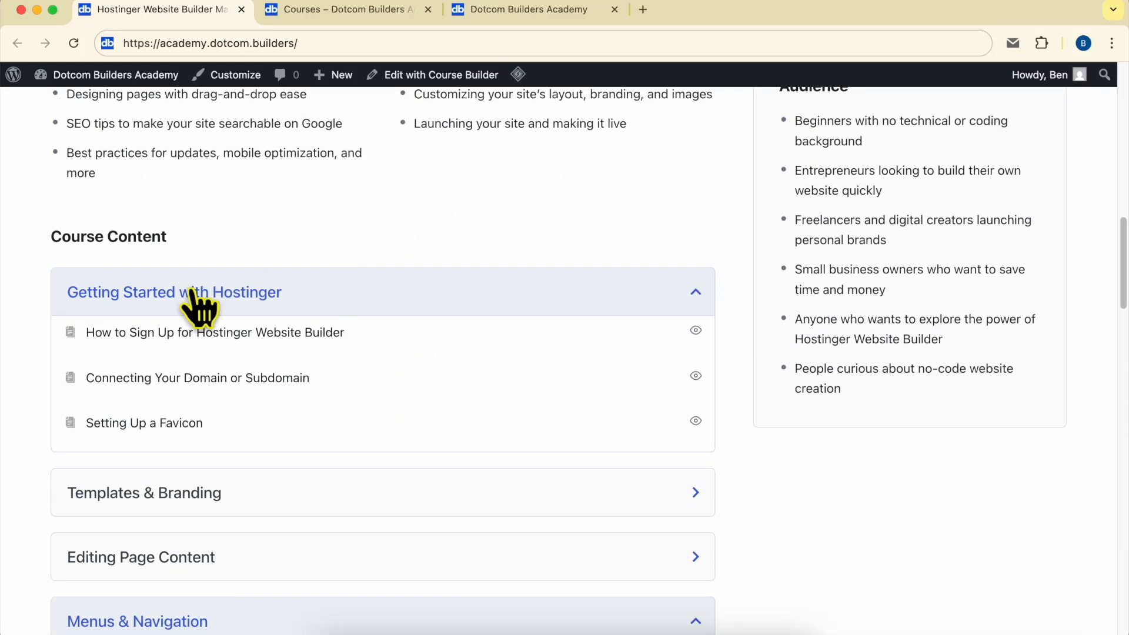
{"action": "scroll", "coordinate": [250, 327], "scroll_direction": "down", "scroll_amount": 2}
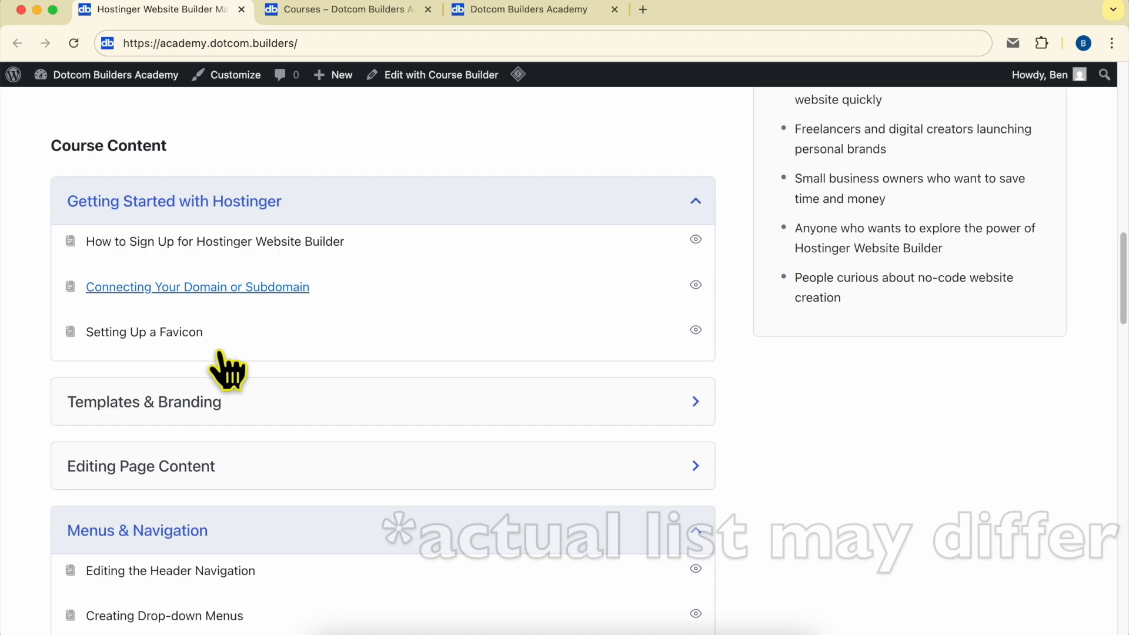
{"action": "scroll", "coordinate": [176, 306], "scroll_direction": "down", "scroll_amount": 4}
{"action": "scroll", "coordinate": [127, 283], "scroll_direction": "down", "scroll_amount": 2}
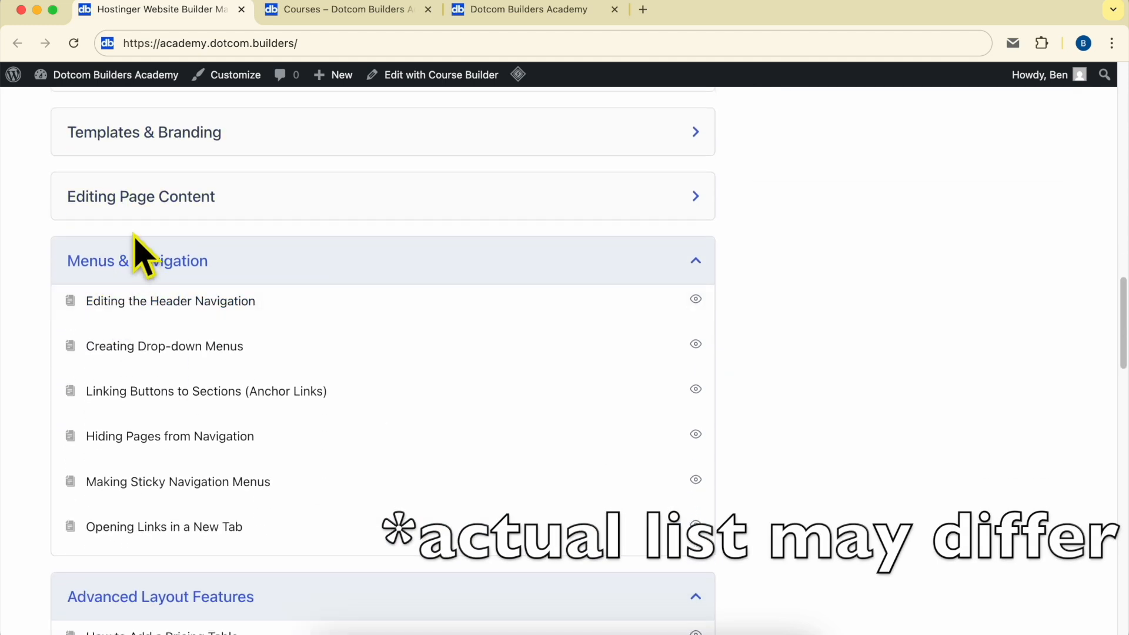
{"action": "left_click", "coordinate": [197, 206]}
{"action": "scroll", "coordinate": [235, 330], "scroll_direction": "down", "scroll_amount": 4}
{"action": "scroll", "coordinate": [235, 259], "scroll_direction": "down", "scroll_amount": 8}
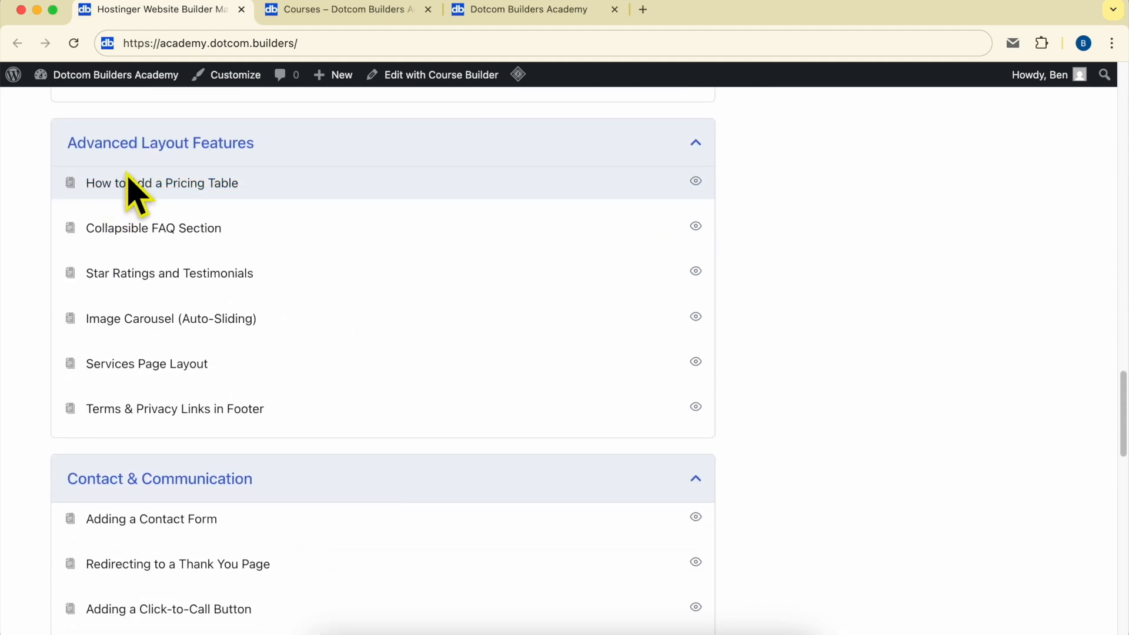
{"action": "scroll", "coordinate": [315, 177], "scroll_direction": "down", "scroll_amount": 6}
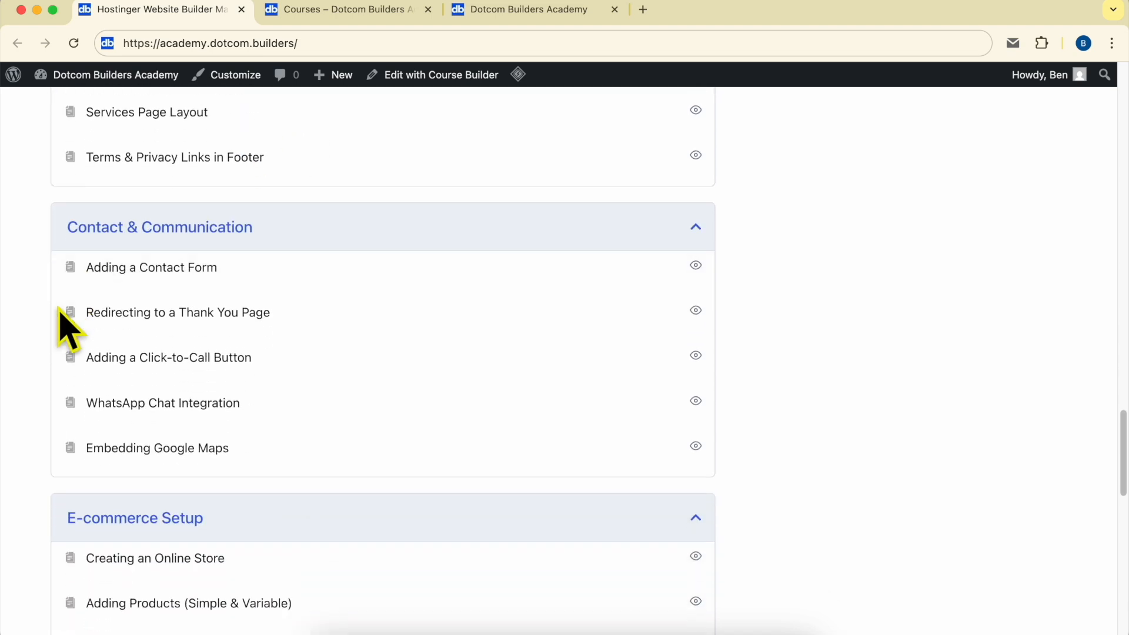
{"action": "scroll", "coordinate": [282, 290], "scroll_direction": "down", "scroll_amount": 4}
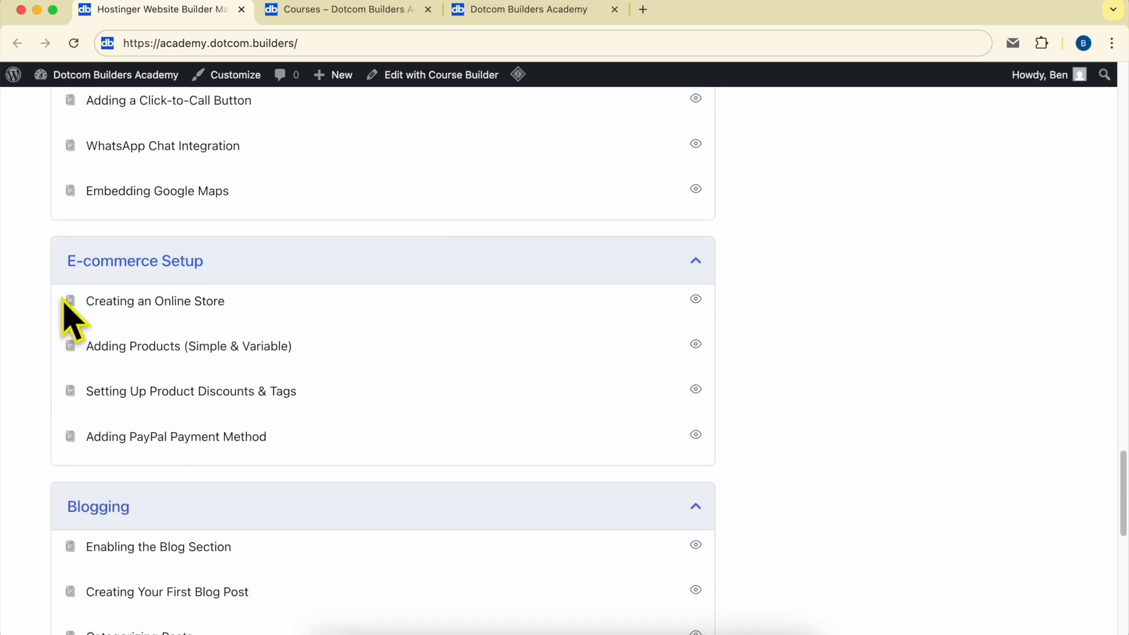
{"action": "scroll", "coordinate": [341, 291], "scroll_direction": "down", "scroll_amount": 8}
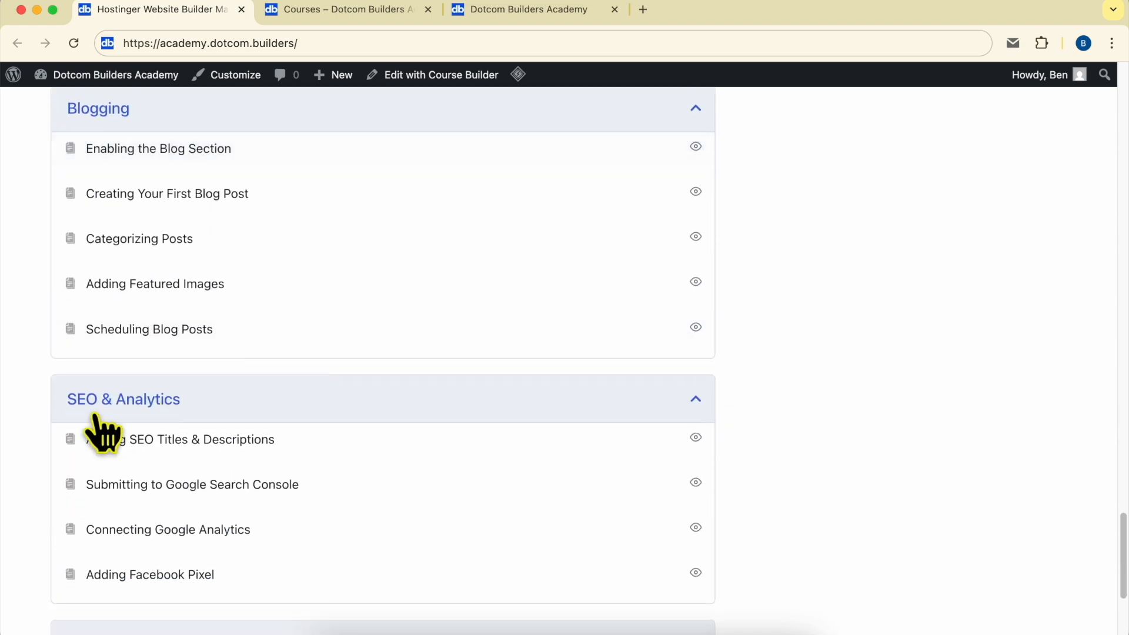
{"action": "scroll", "coordinate": [131, 449], "scroll_direction": "down", "scroll_amount": 2}
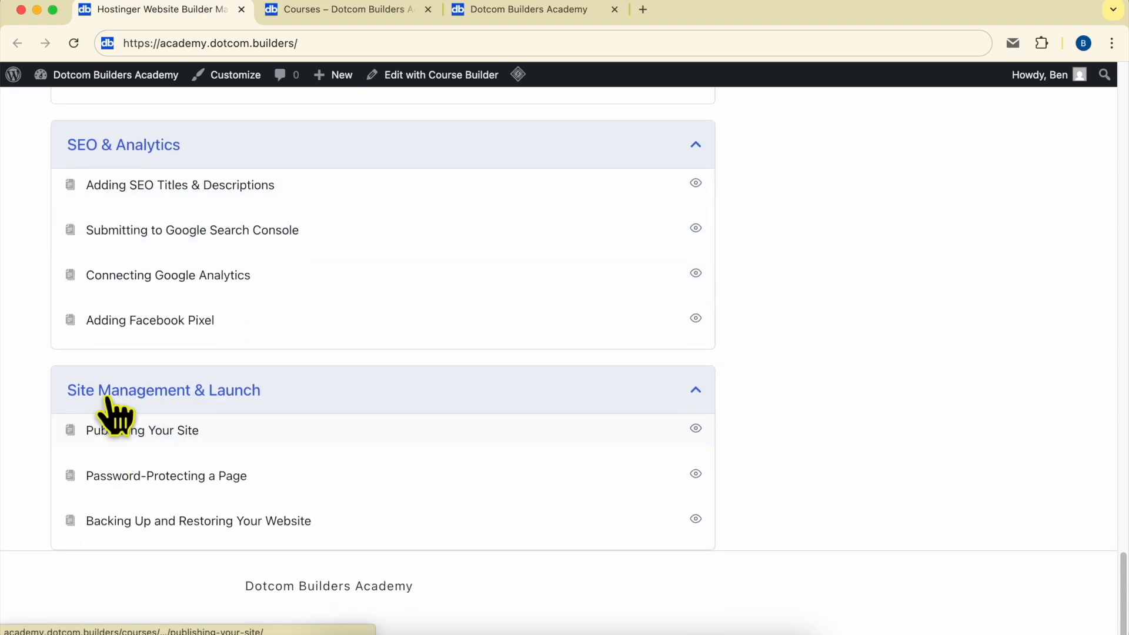
{"action": "scroll", "coordinate": [453, 421], "scroll_direction": "up", "scroll_amount": 20}
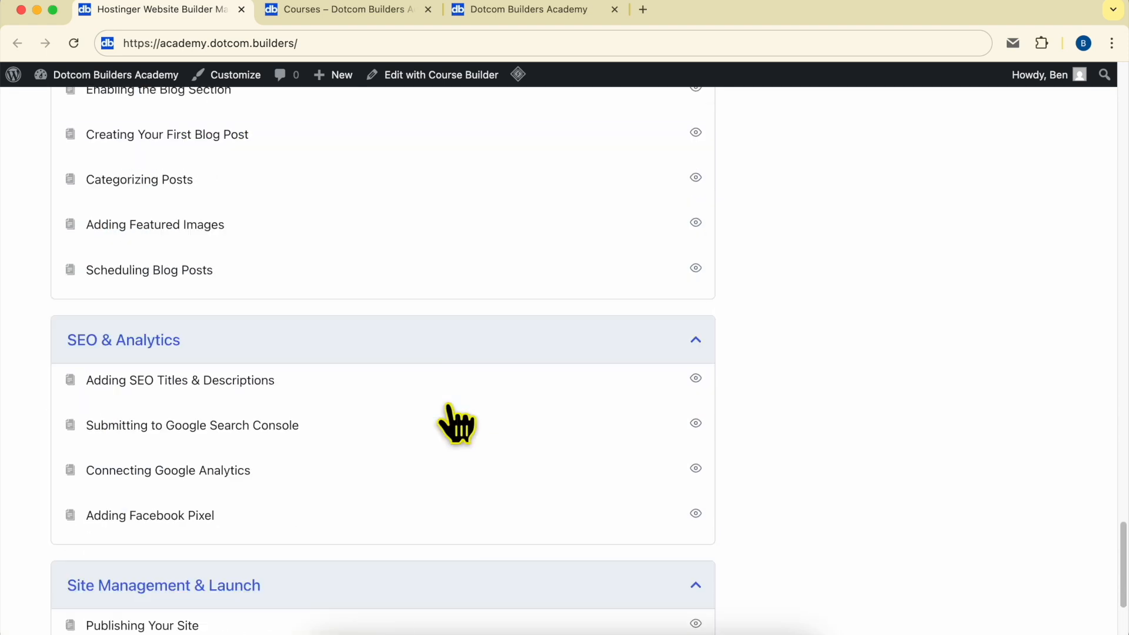
{"action": "scroll", "coordinate": [456, 424], "scroll_direction": "up", "scroll_amount": 10}
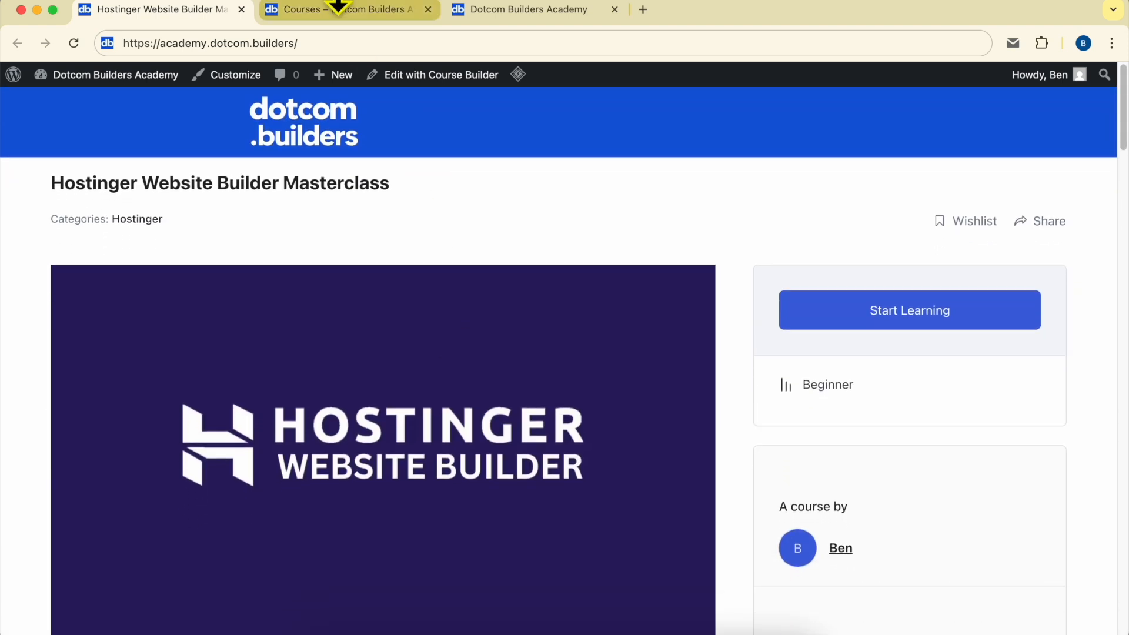
Look over the academy's course catalogue and its join page with the web address.
{"action": "left_click", "coordinate": [338, 9]}
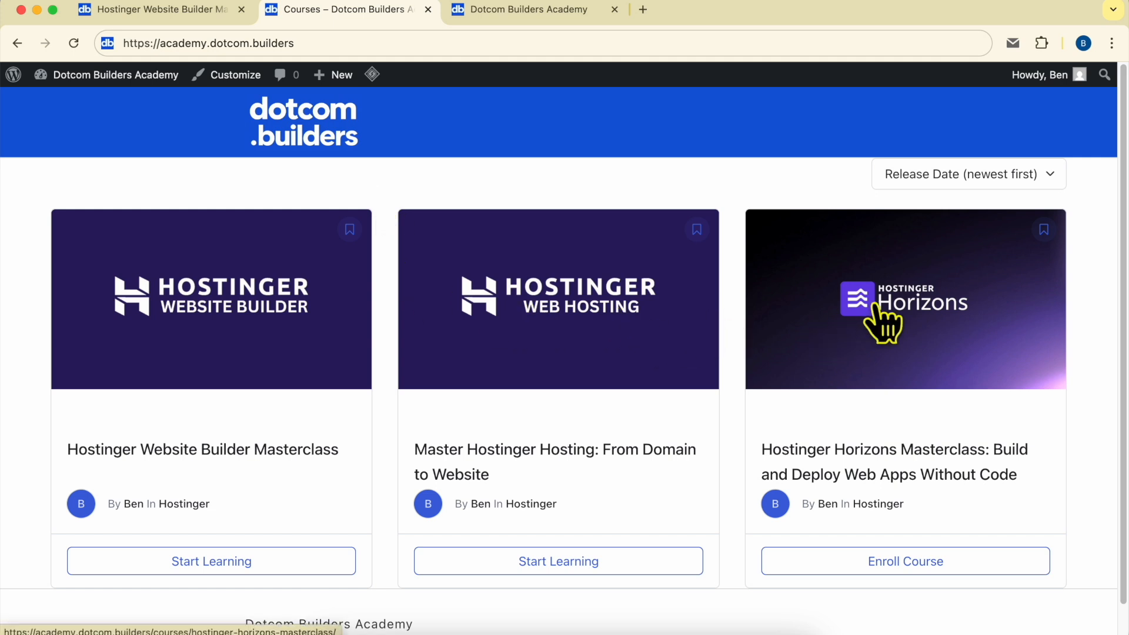
{"action": "left_click", "coordinate": [503, 10]}
{"action": "left_click_drag", "start_coordinate": [144, 43], "coordinate": [435, 37]}
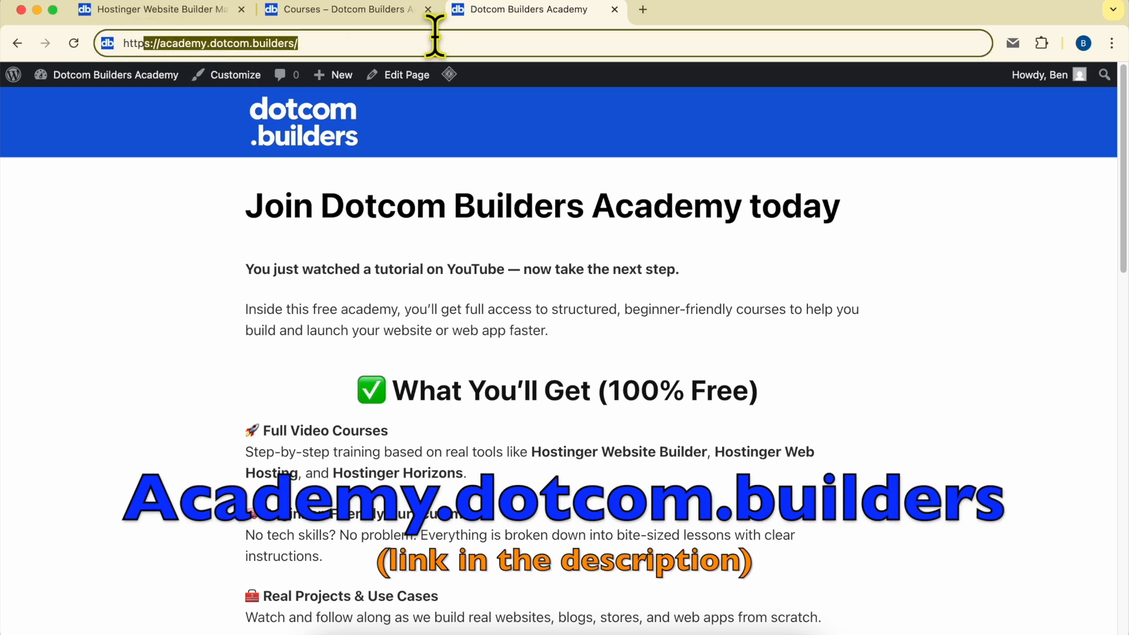
{"action": "scroll", "coordinate": [660, 315], "scroll_direction": "down", "scroll_amount": 15}
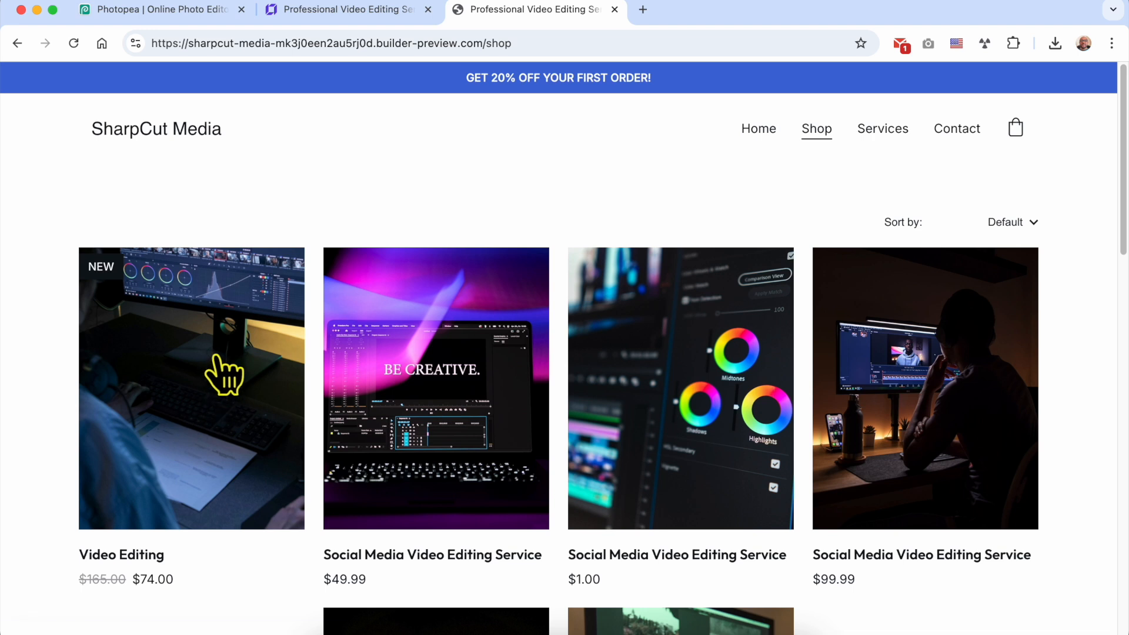
Return to the published store, open the Video Editing product page and examine its title and subtitle.
{"action": "left_click", "coordinate": [216, 359]}
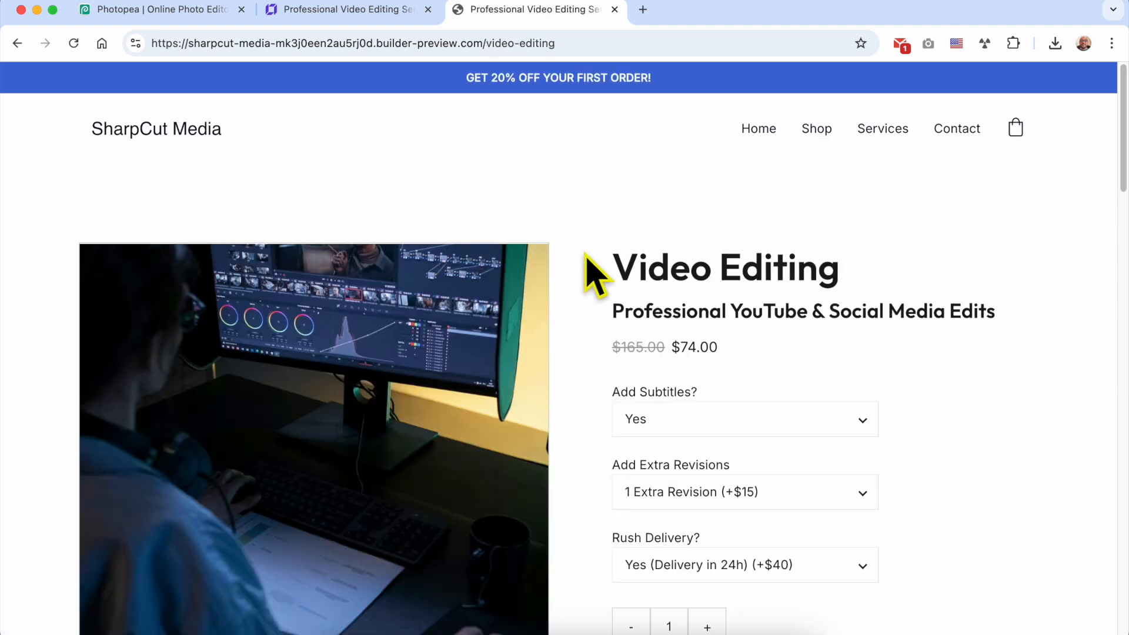
{"action": "scroll", "coordinate": [595, 273], "scroll_direction": "down", "scroll_amount": 2}
{"action": "scroll", "coordinate": [594, 274], "scroll_direction": "up", "scroll_amount": 1}
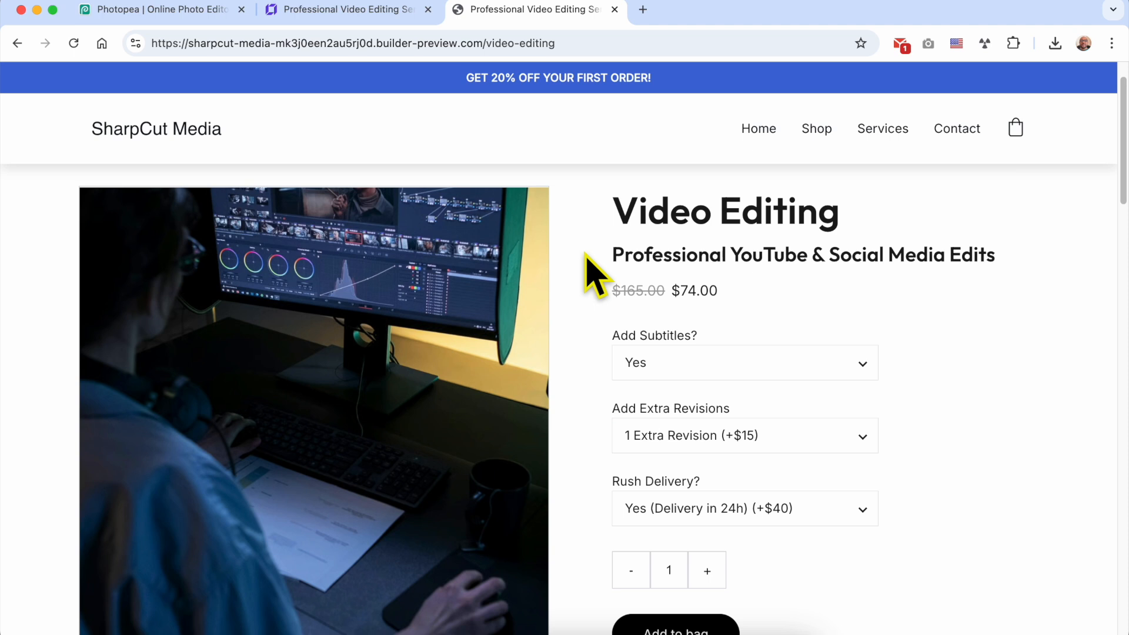
{"action": "triple_click", "coordinate": [687, 203]}
{"action": "triple_click", "coordinate": [722, 254]}
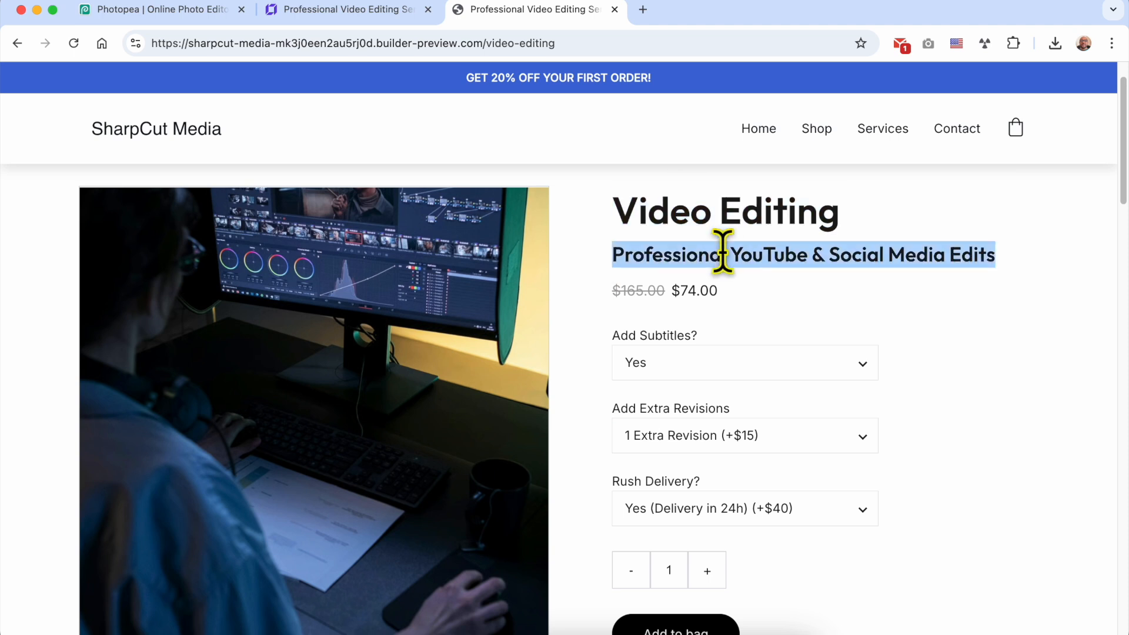
Examine the regular and sale prices of the Video Editing product and set Add Subtitles to No.
{"action": "double_click", "coordinate": [638, 290]}
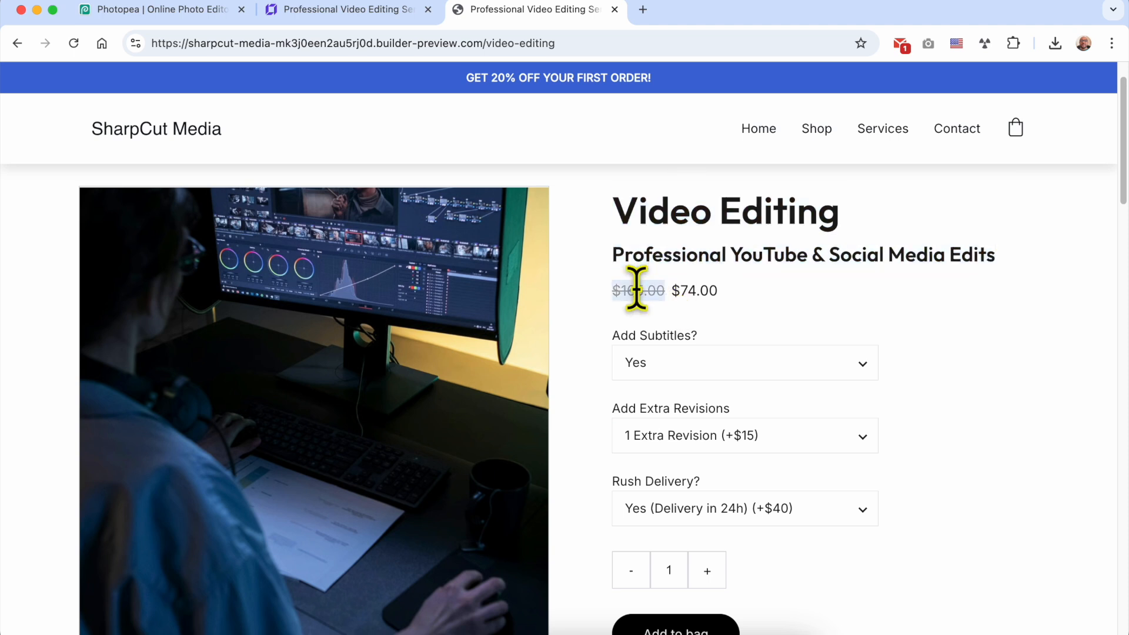
{"action": "double_click", "coordinate": [682, 291]}
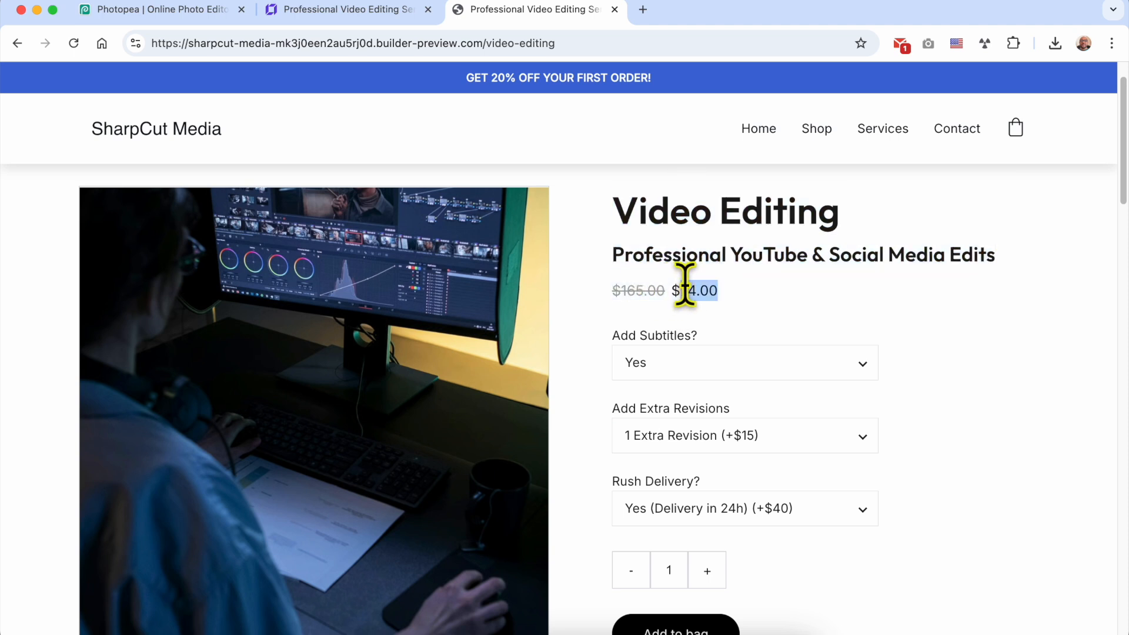
{"action": "left_click", "coordinate": [718, 362]}
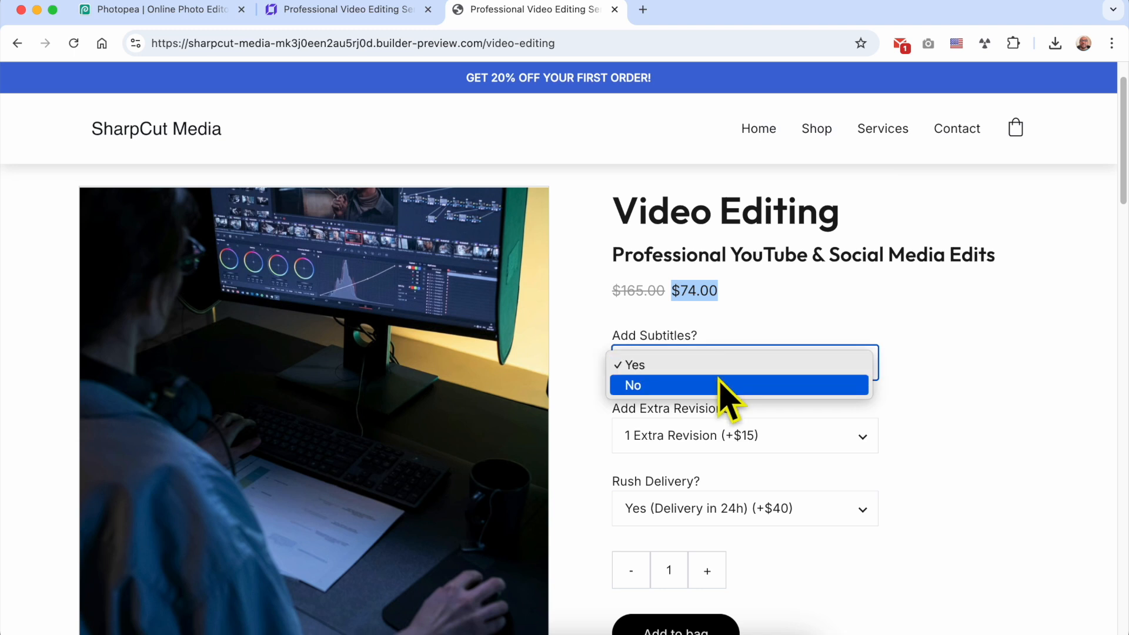
{"action": "left_click", "coordinate": [732, 364]}
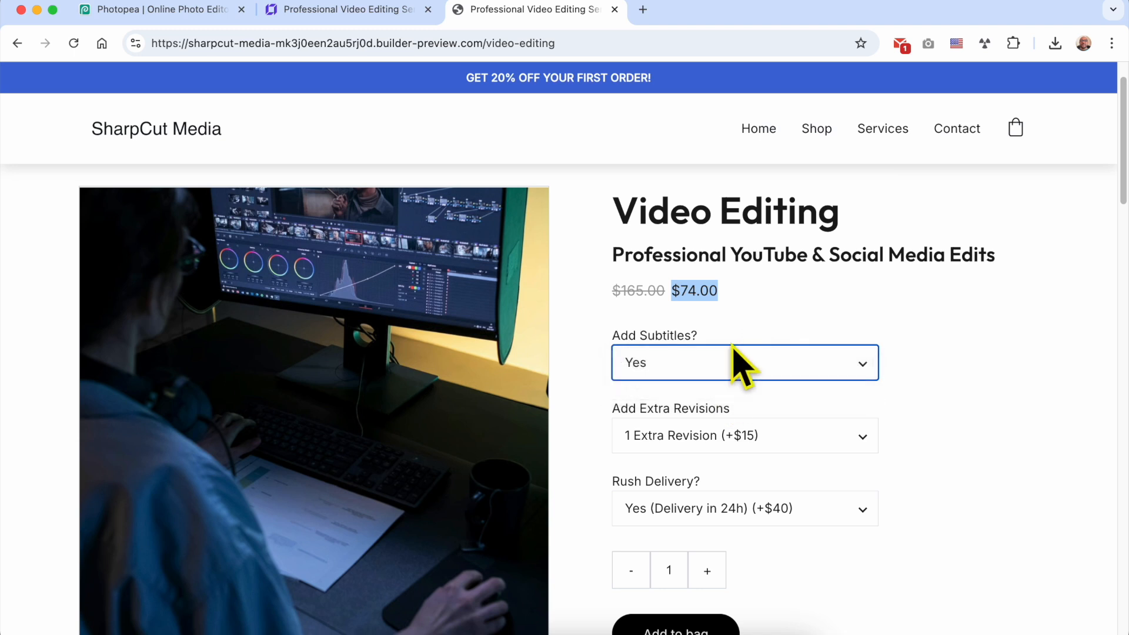
{"action": "left_click", "coordinate": [718, 379]}
{"action": "left_click", "coordinate": [691, 389]}
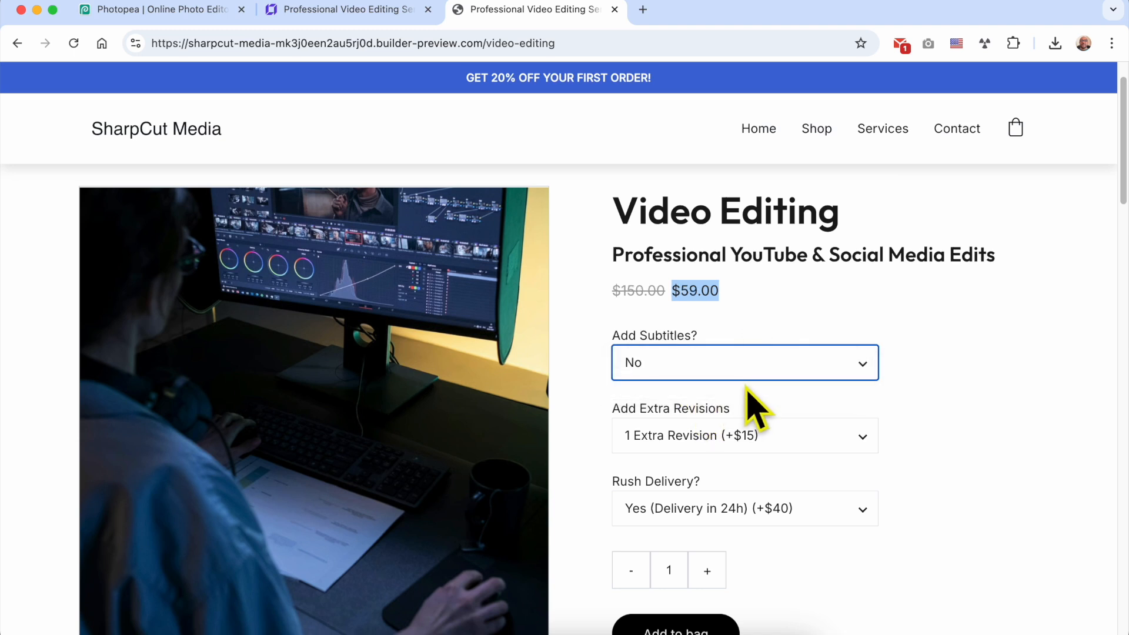
Compare both prices without subtitles and set Add Subtitles back to Yes.
{"action": "left_click", "coordinate": [747, 359]}
{"action": "left_click", "coordinate": [716, 364]}
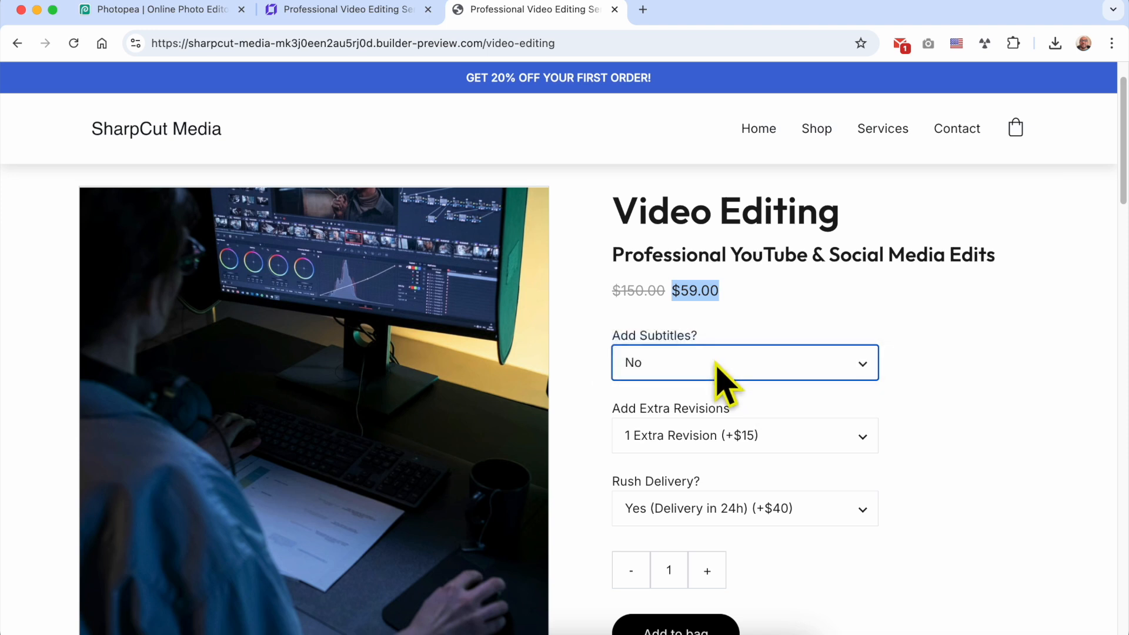
{"action": "left_click", "coordinate": [718, 365]}
{"action": "left_click", "coordinate": [700, 385]}
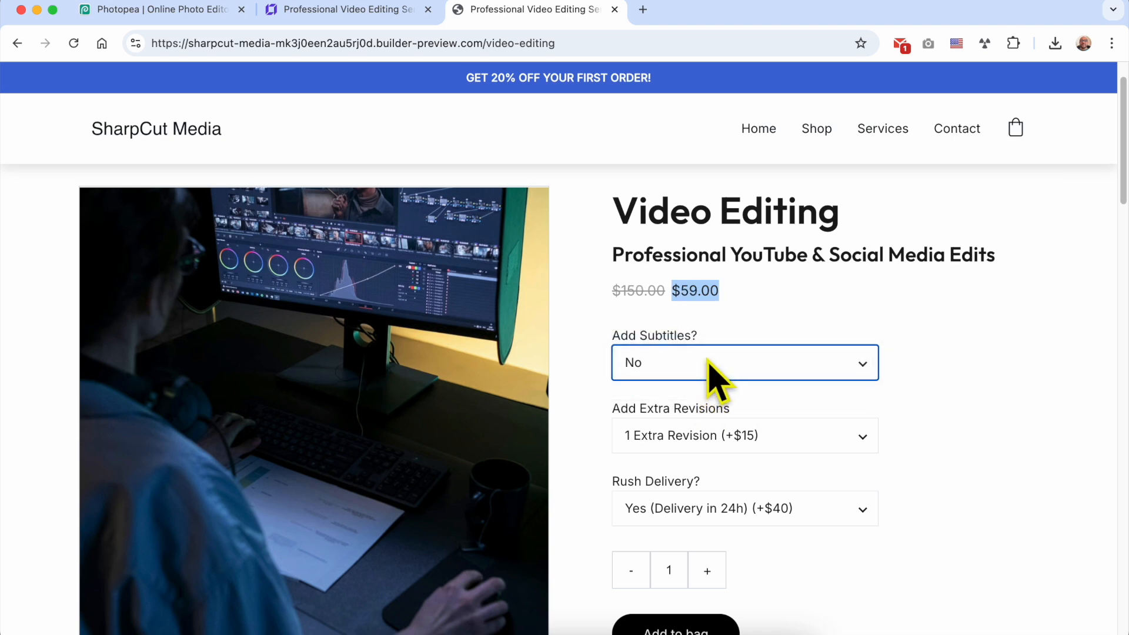
{"action": "double_click", "coordinate": [646, 291]}
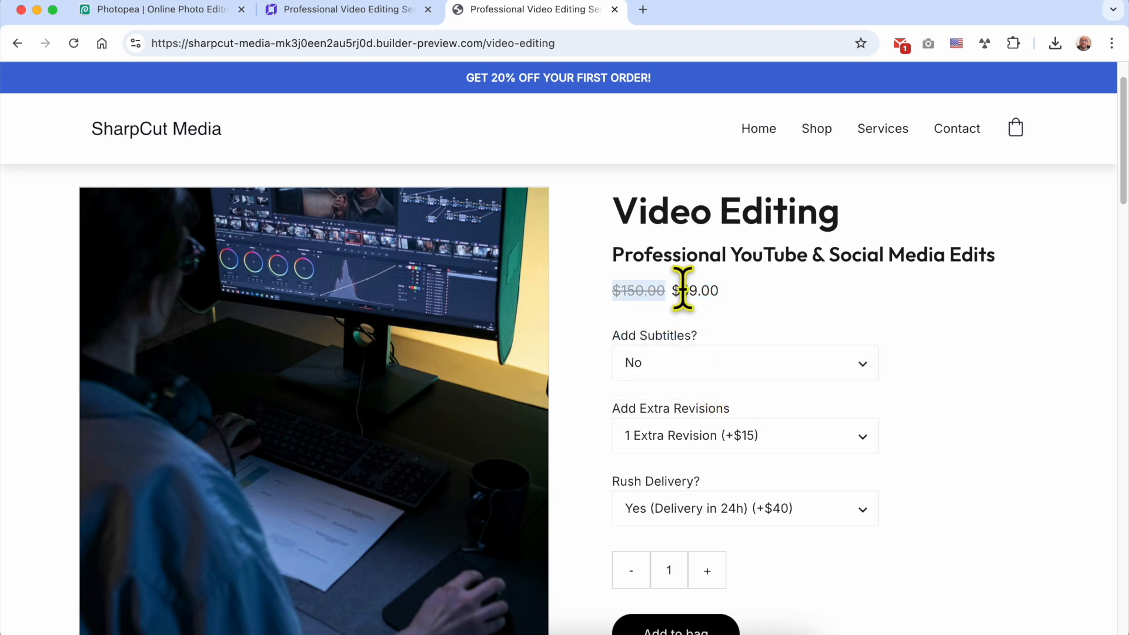
{"action": "double_click", "coordinate": [686, 291]}
{"action": "left_click", "coordinate": [711, 354]}
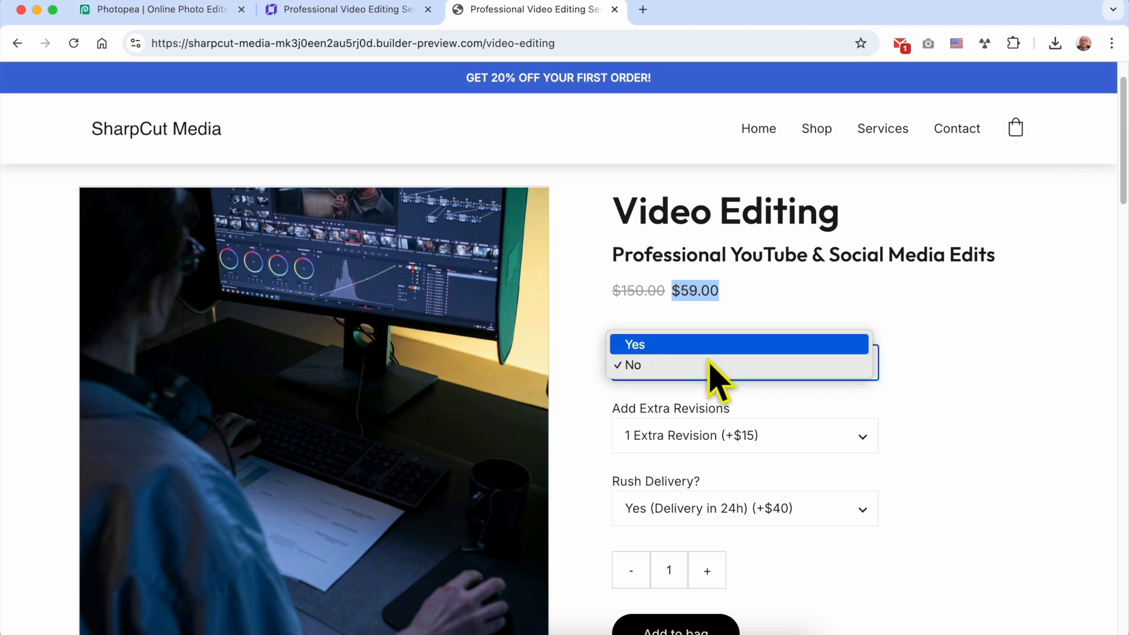
{"action": "left_click", "coordinate": [687, 359]}
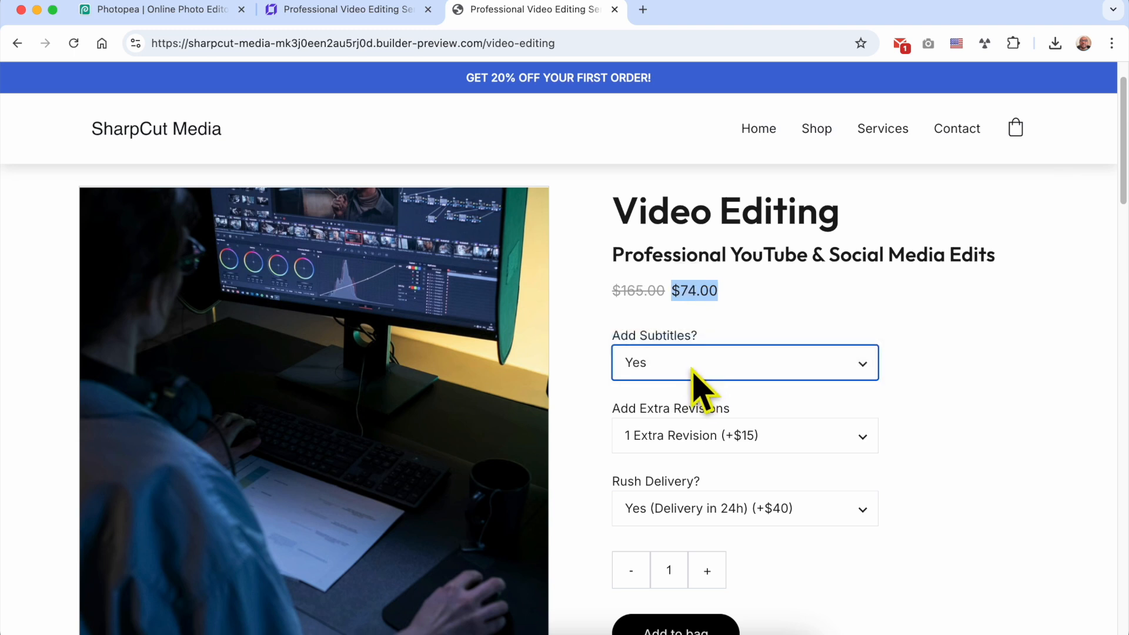
Test the Add Extra Revisions option with 2 Extra Revisions (+$25) and No Extra Revisions (Included: 1 free).
{"action": "left_click", "coordinate": [720, 396]}
{"action": "left_click", "coordinate": [743, 447]}
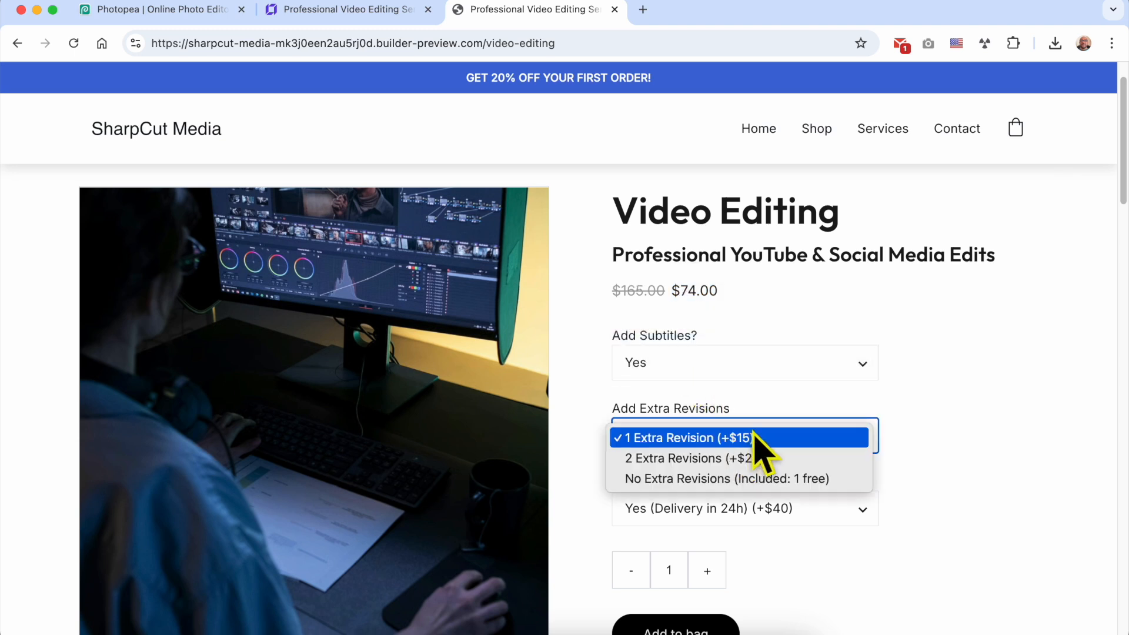
{"action": "left_click", "coordinate": [734, 465]}
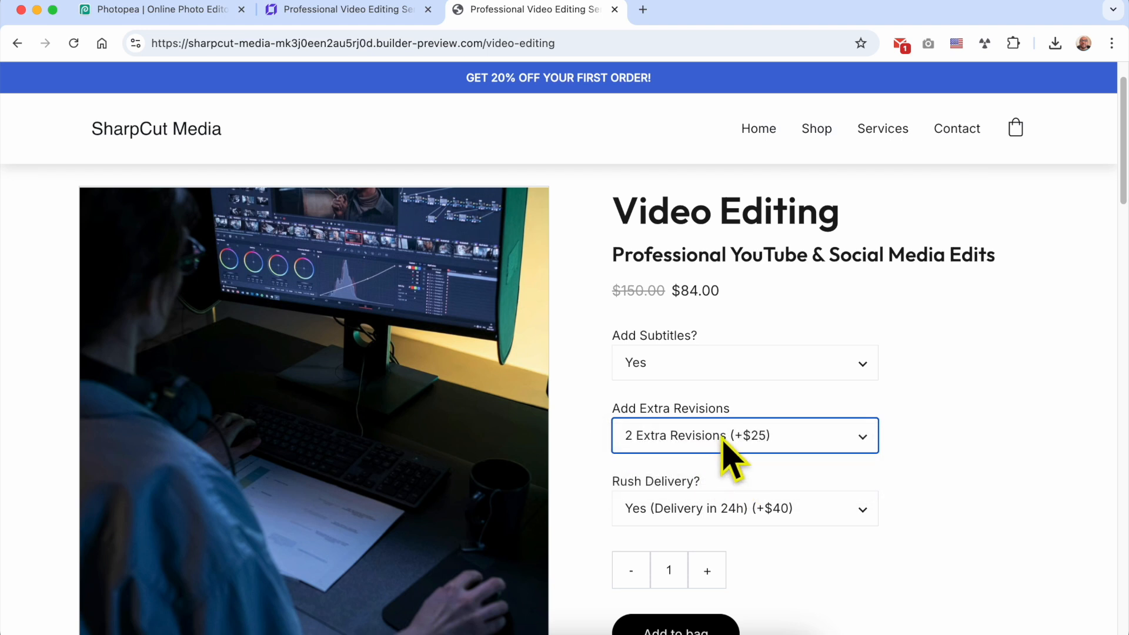
{"action": "left_click", "coordinate": [741, 450]}
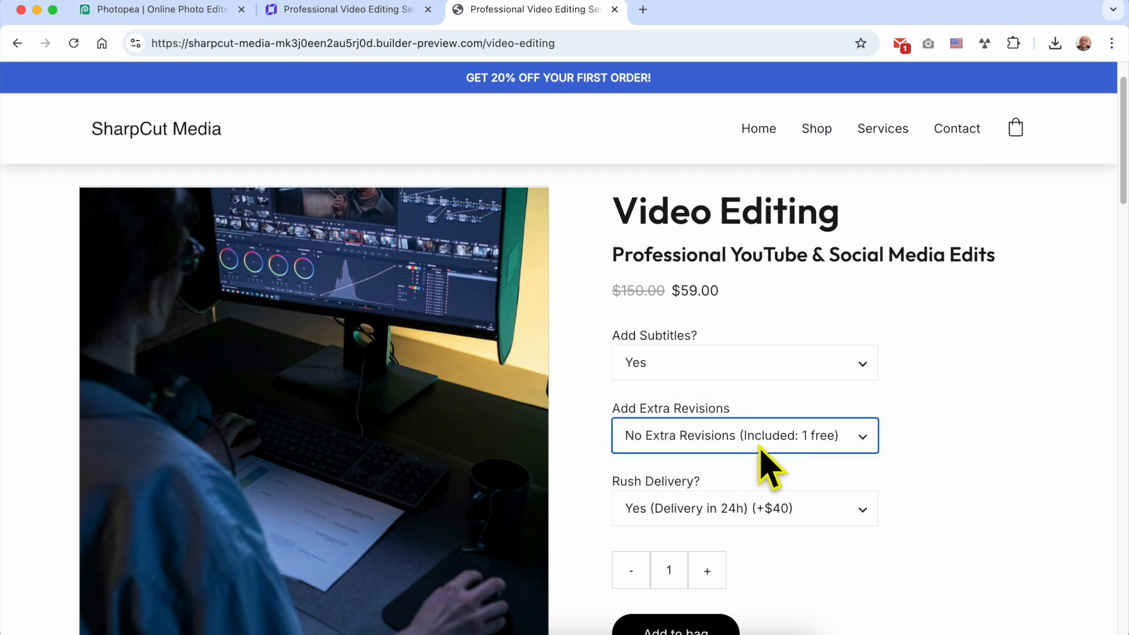
Check the Rush Delivery choices, leaving Yes (Delivery in 24h) (+$40) selected, and try the quantity control.
{"action": "scroll", "coordinate": [717, 482], "scroll_direction": "down", "scroll_amount": 1}
{"action": "left_click", "coordinate": [693, 465]}
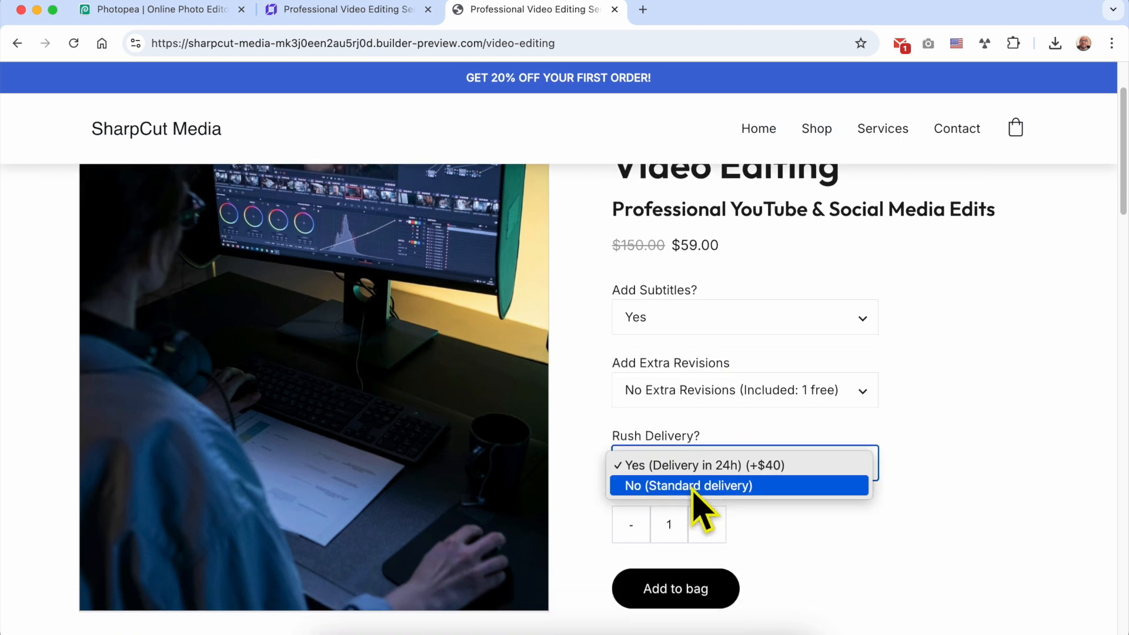
{"action": "left_click", "coordinate": [700, 487]}
{"action": "left_click", "coordinate": [729, 477]}
{"action": "left_click", "coordinate": [732, 446]}
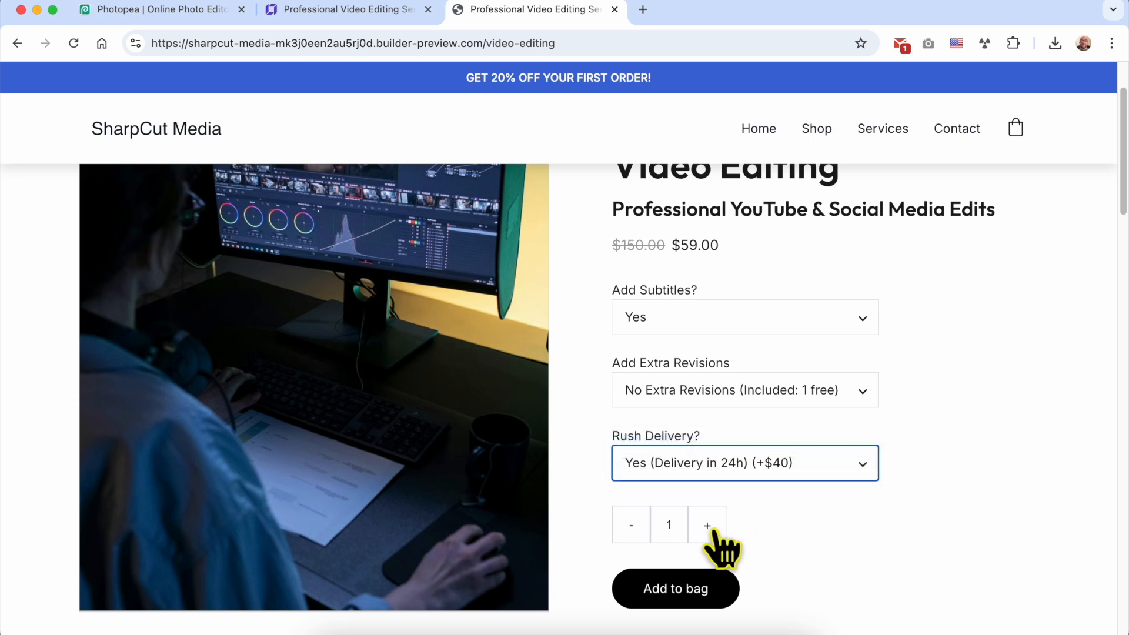
{"action": "left_click", "coordinate": [631, 532]}
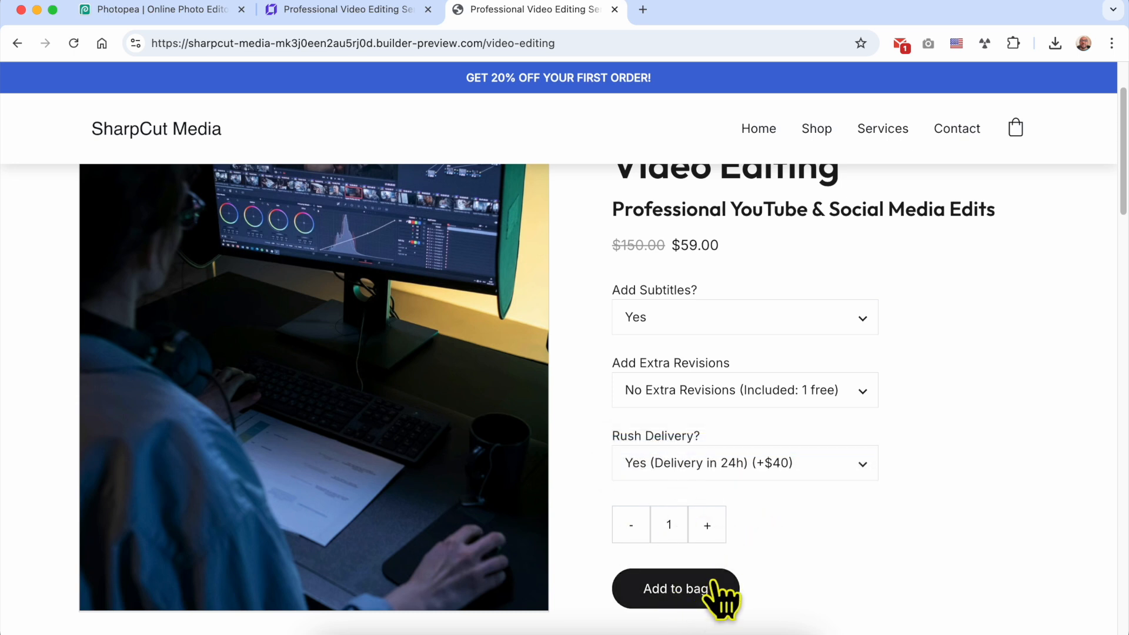
Read the product's expandable sections What You Need to Provide, What You'll Get, Delivery Time and Revisions Policy.
{"action": "scroll", "coordinate": [715, 559], "scroll_direction": "down", "scroll_amount": 5}
{"action": "scroll", "coordinate": [729, 353], "scroll_direction": "down", "scroll_amount": 2}
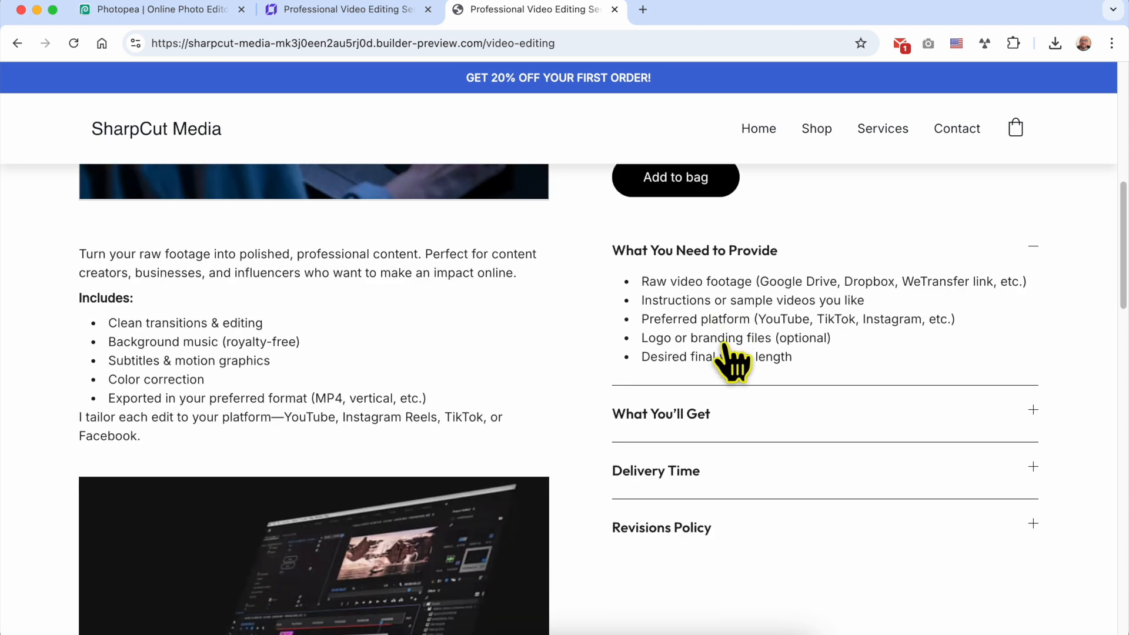
{"action": "left_click", "coordinate": [755, 234]}
{"action": "left_click", "coordinate": [755, 234]}
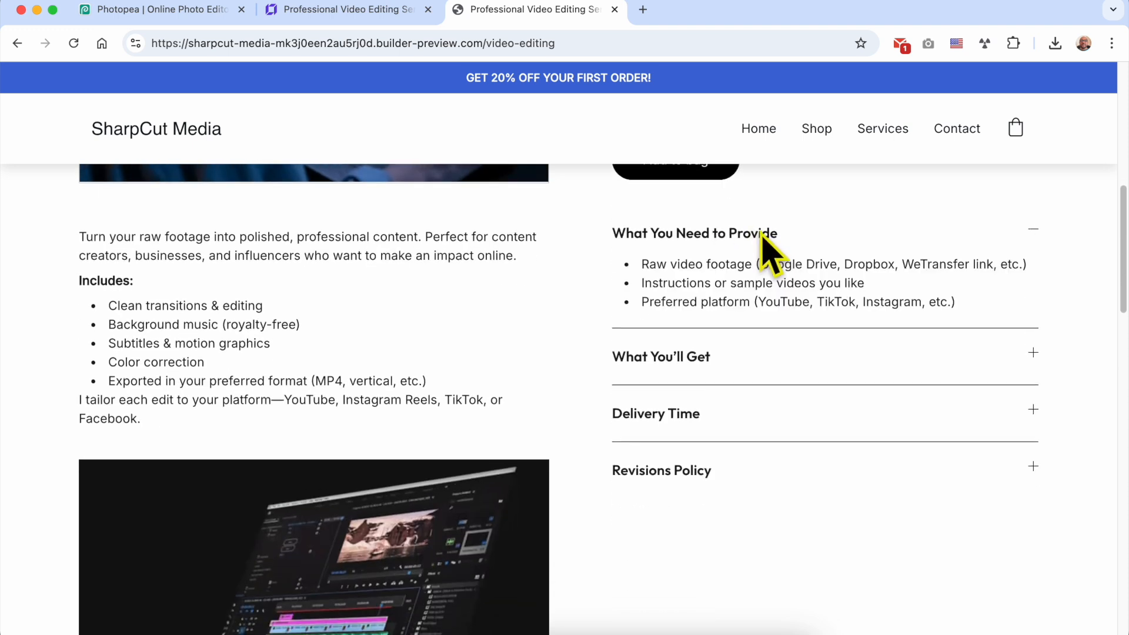
{"action": "scroll", "coordinate": [756, 235], "scroll_direction": "up", "scroll_amount": 2}
{"action": "left_click", "coordinate": [678, 518]}
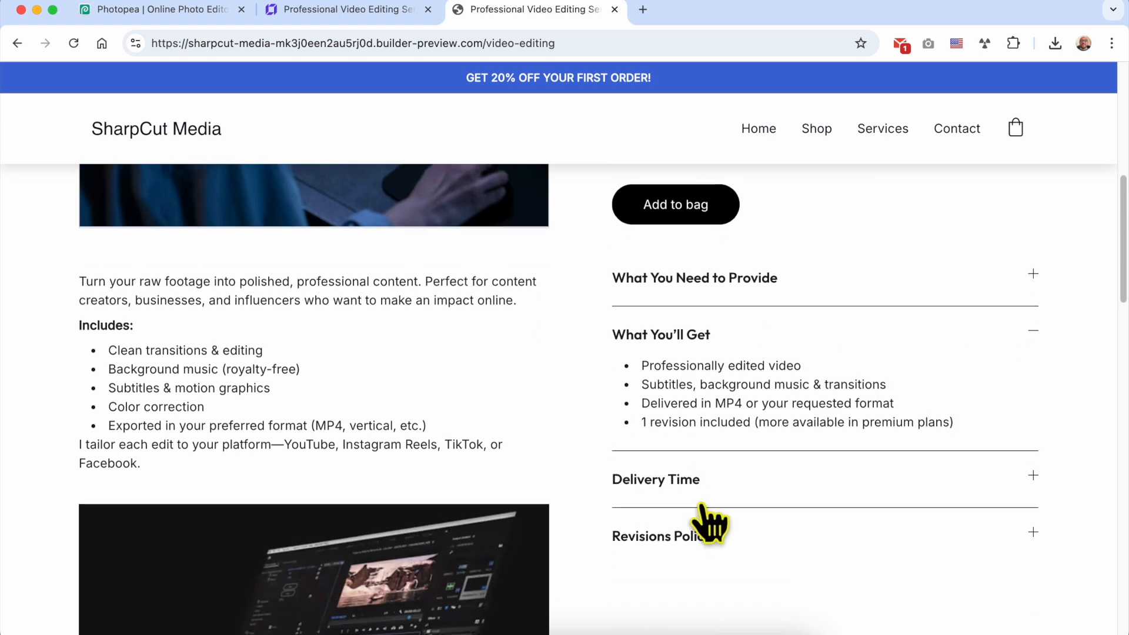
{"action": "left_click", "coordinate": [700, 474]}
{"action": "left_click", "coordinate": [686, 474]}
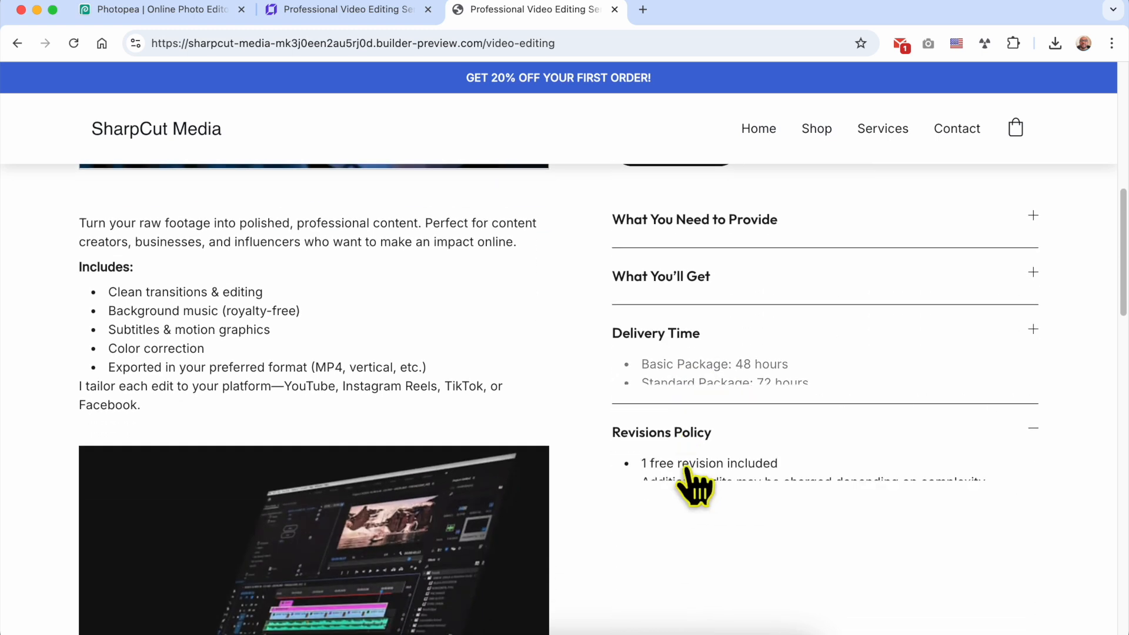
View the main product image enlarged, close it and look over the description below it.
{"action": "scroll", "coordinate": [695, 412], "scroll_direction": "up", "scroll_amount": 2}
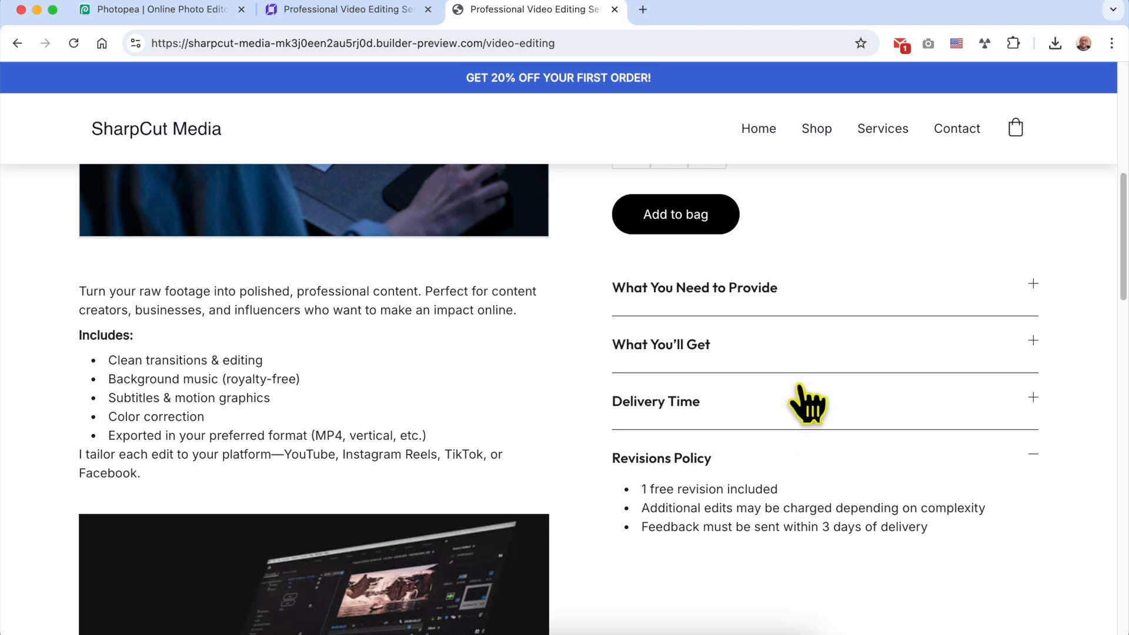
{"action": "scroll", "coordinate": [861, 489], "scroll_direction": "up", "scroll_amount": 1}
{"action": "scroll", "coordinate": [861, 504], "scroll_direction": "up", "scroll_amount": 8}
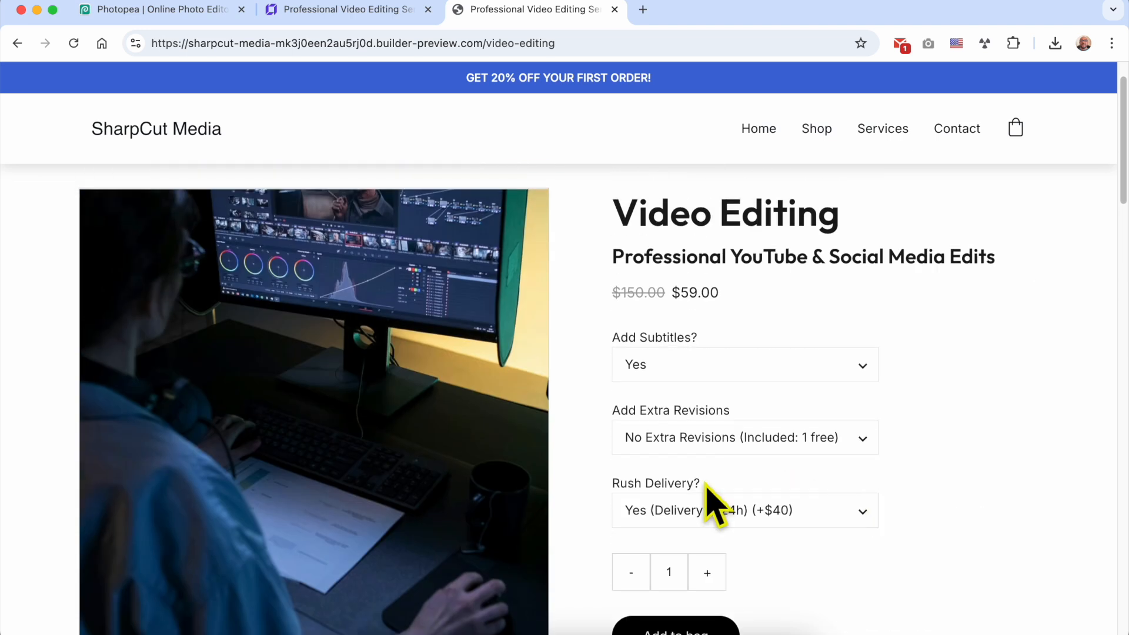
{"action": "scroll", "coordinate": [567, 328], "scroll_direction": "down", "scroll_amount": 2}
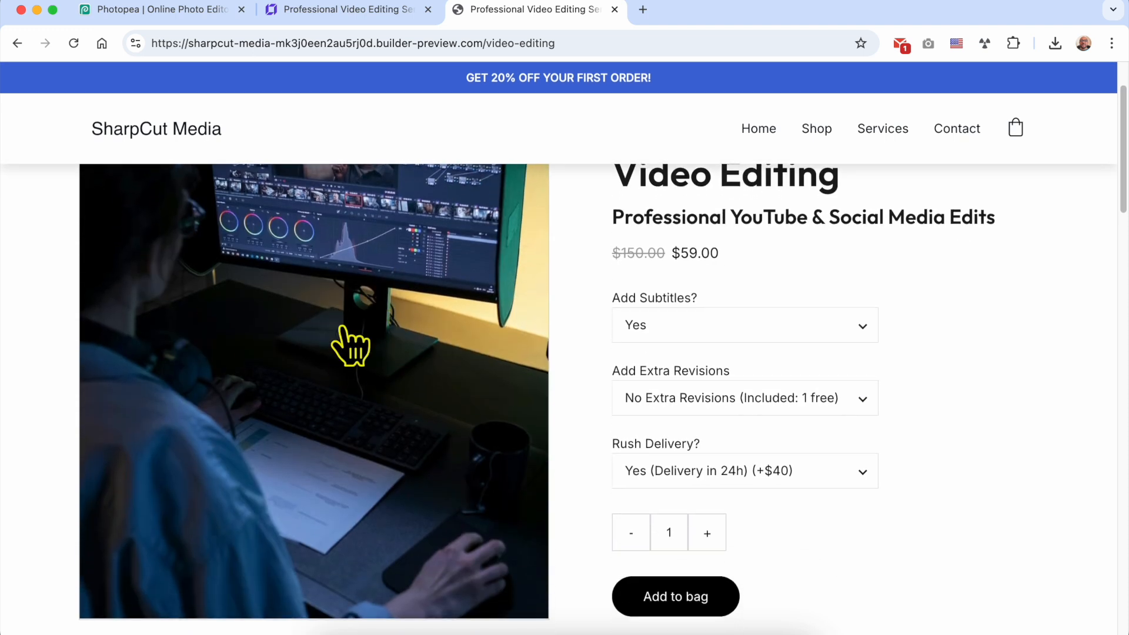
{"action": "left_click", "coordinate": [344, 327]}
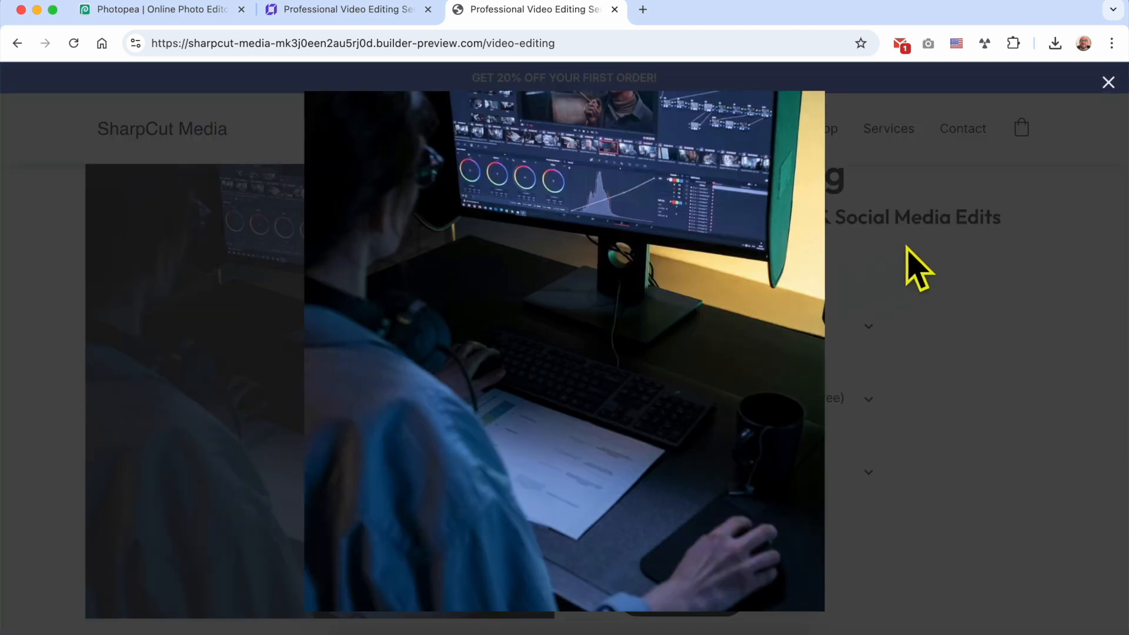
{"action": "left_click", "coordinate": [1095, 95]}
{"action": "scroll", "coordinate": [248, 459], "scroll_direction": "down", "scroll_amount": 3}
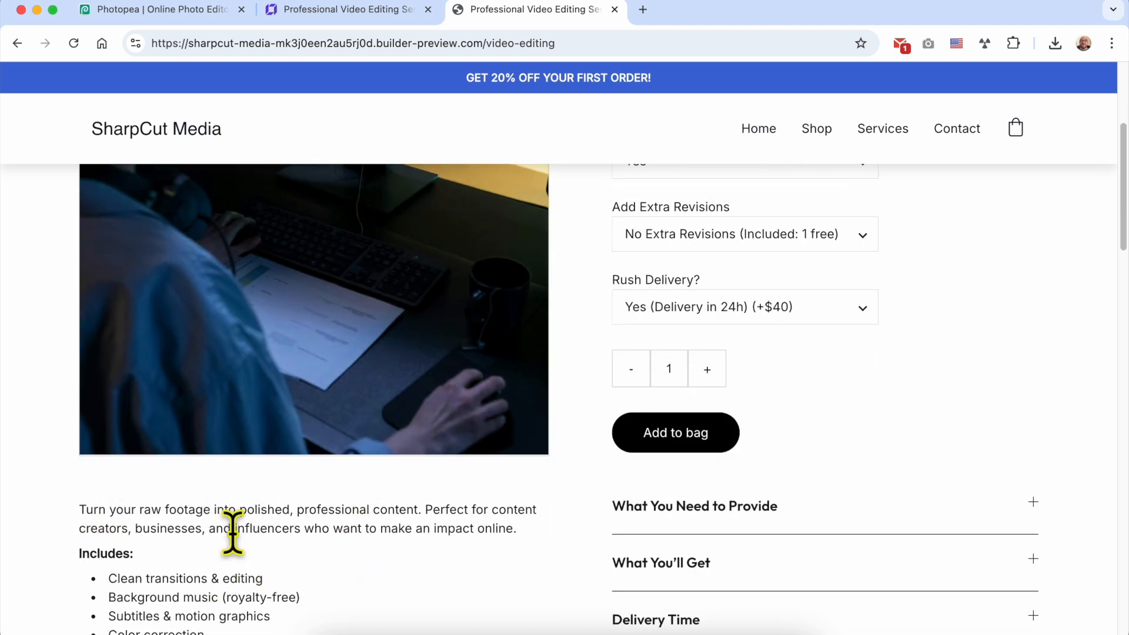
Switch to the Hostinger builder and open the Video Editing product for editing in the store manager.
{"action": "left_click", "coordinate": [367, 11]}
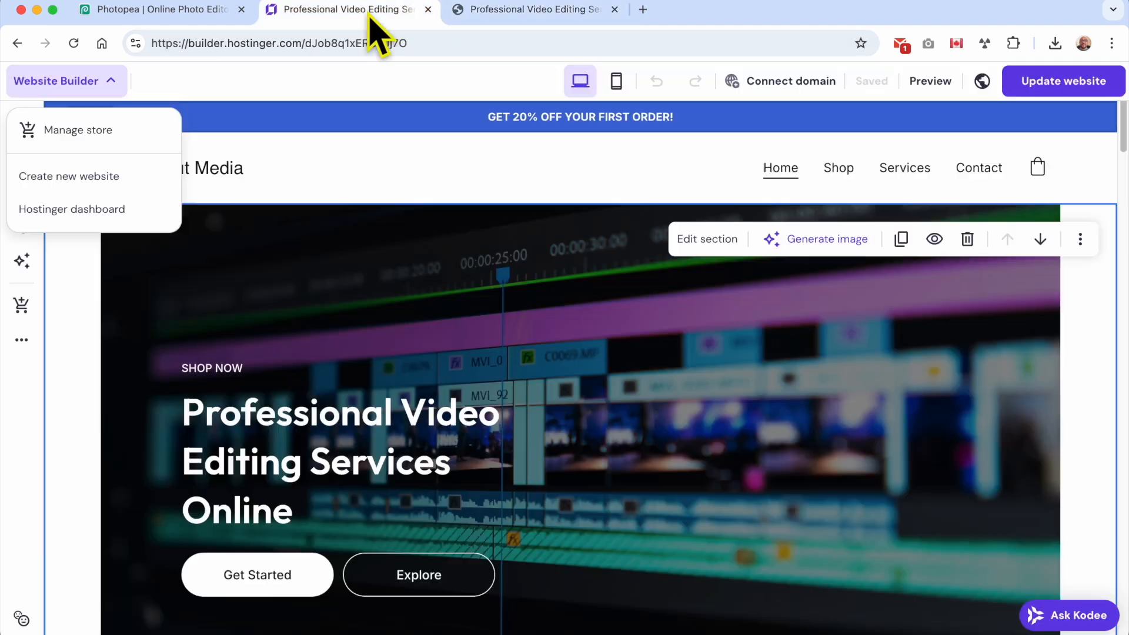
{"action": "left_click", "coordinate": [94, 138]}
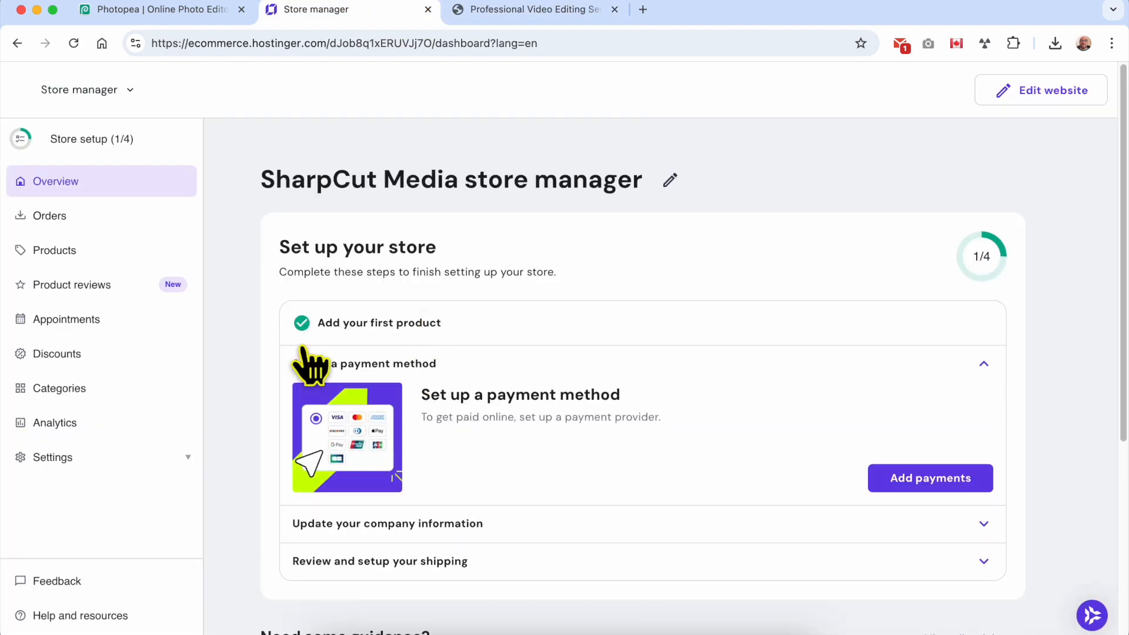
{"action": "left_click", "coordinate": [94, 254]}
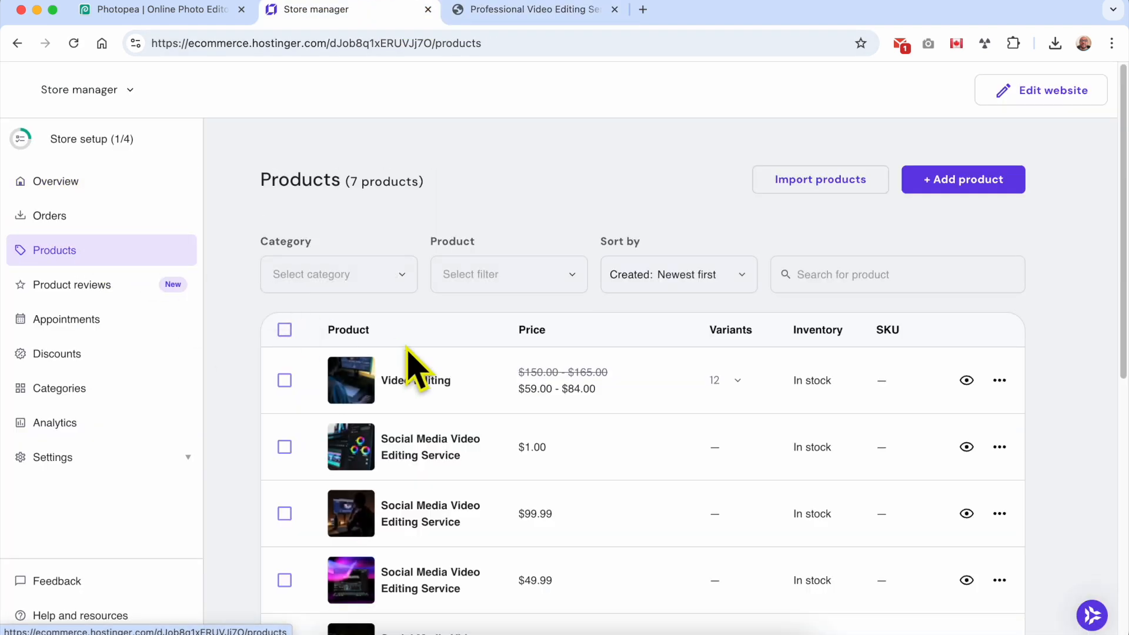
{"action": "left_click", "coordinate": [496, 385]}
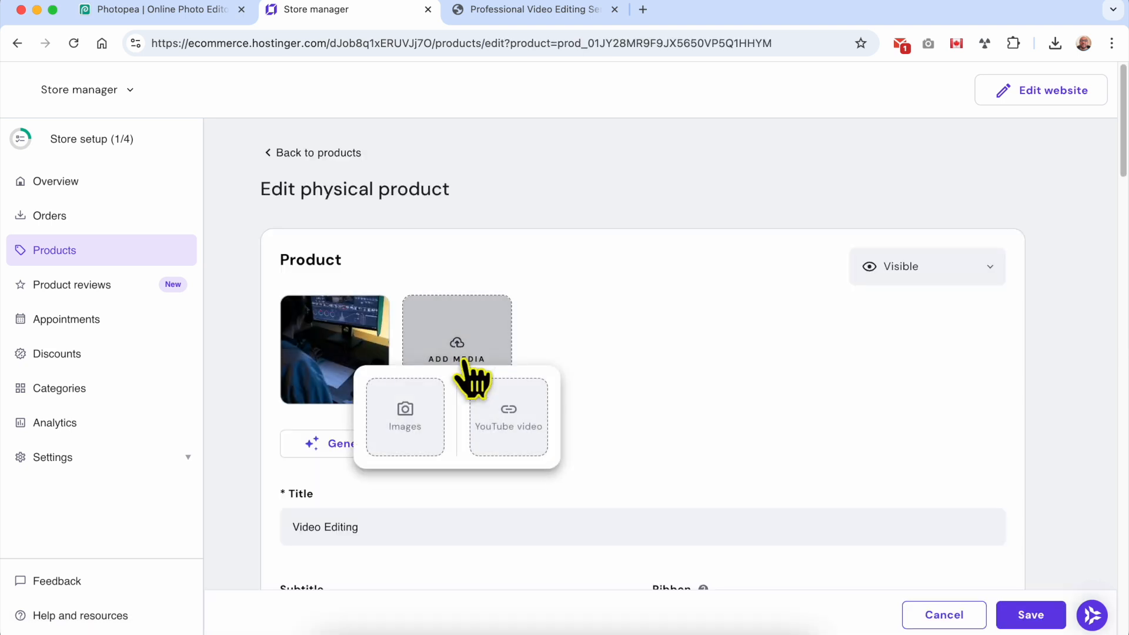
Add the images New Project (1).jpg, New Project (2).jpg and New Project (3).jpg from Downloads to the product's media.
{"action": "left_click", "coordinate": [435, 421]}
{"action": "left_click", "coordinate": [338, 333]}
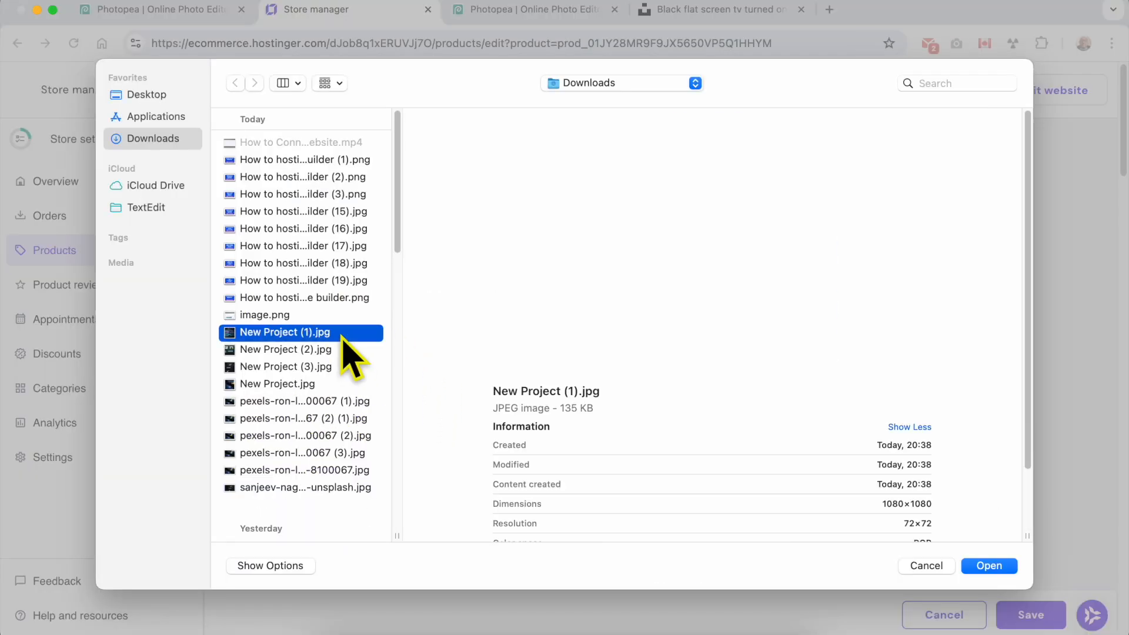
{"action": "left_click", "coordinate": [338, 349]}
{"action": "left_click", "coordinate": [340, 367]}
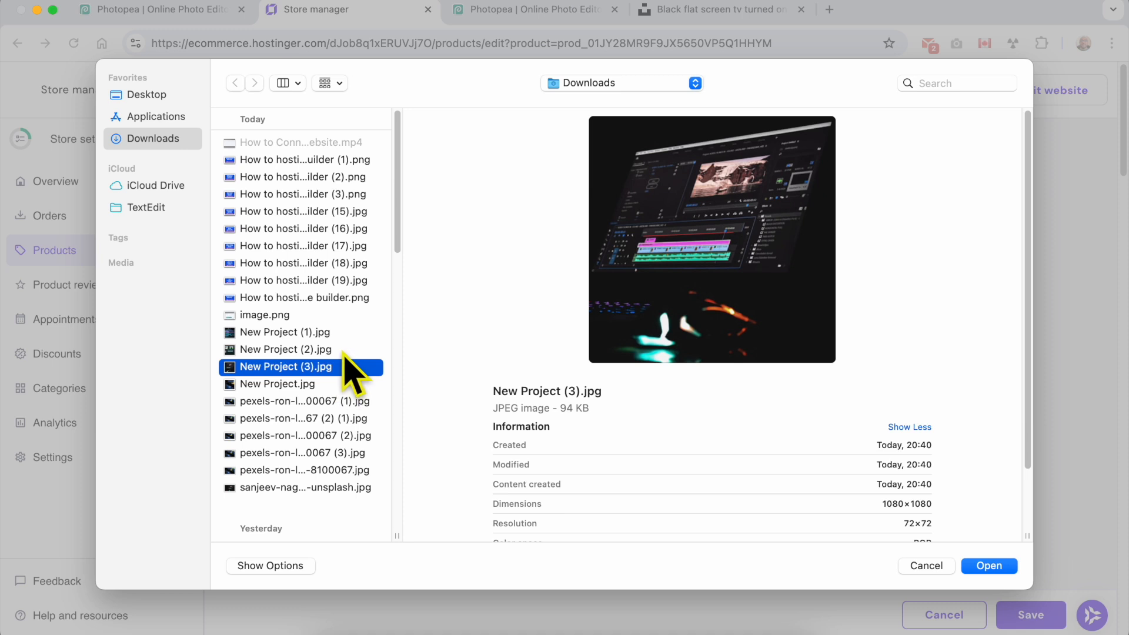
{"action": "left_click", "coordinate": [350, 333], "text": "shift"}
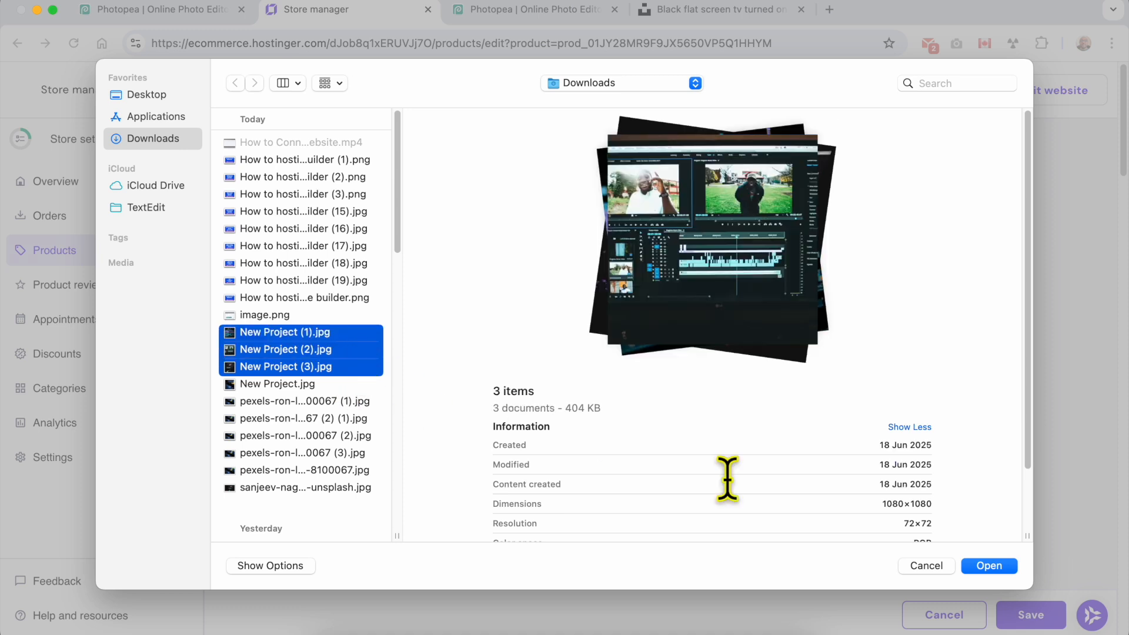
{"action": "left_click", "coordinate": [988, 566]}
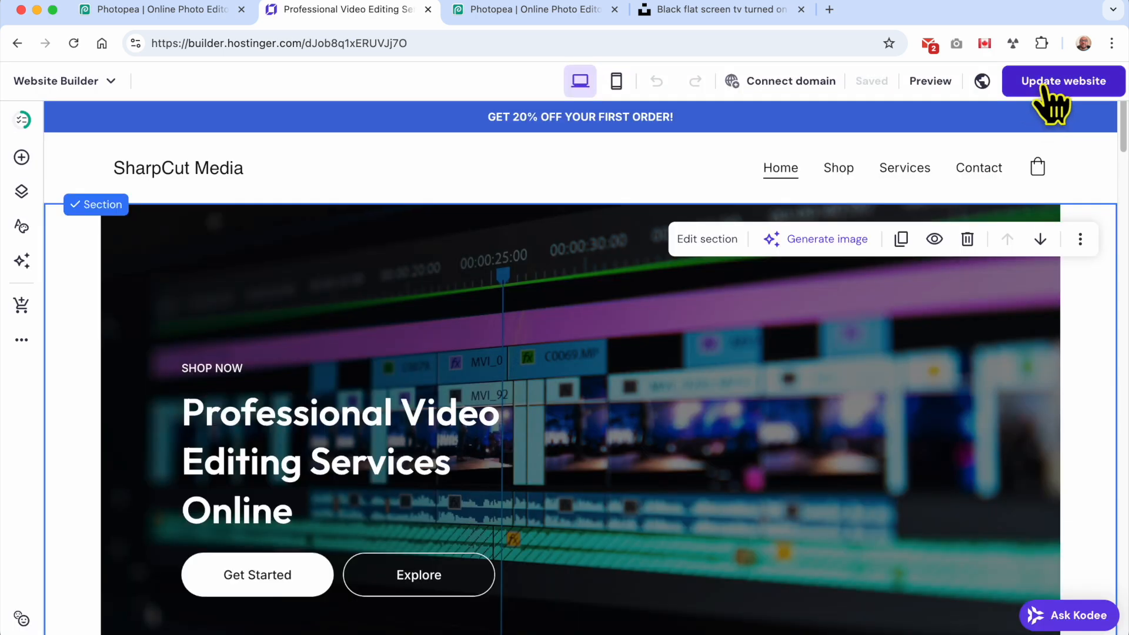
Publish the website update and open the live site.
{"action": "left_click", "coordinate": [1041, 86]}
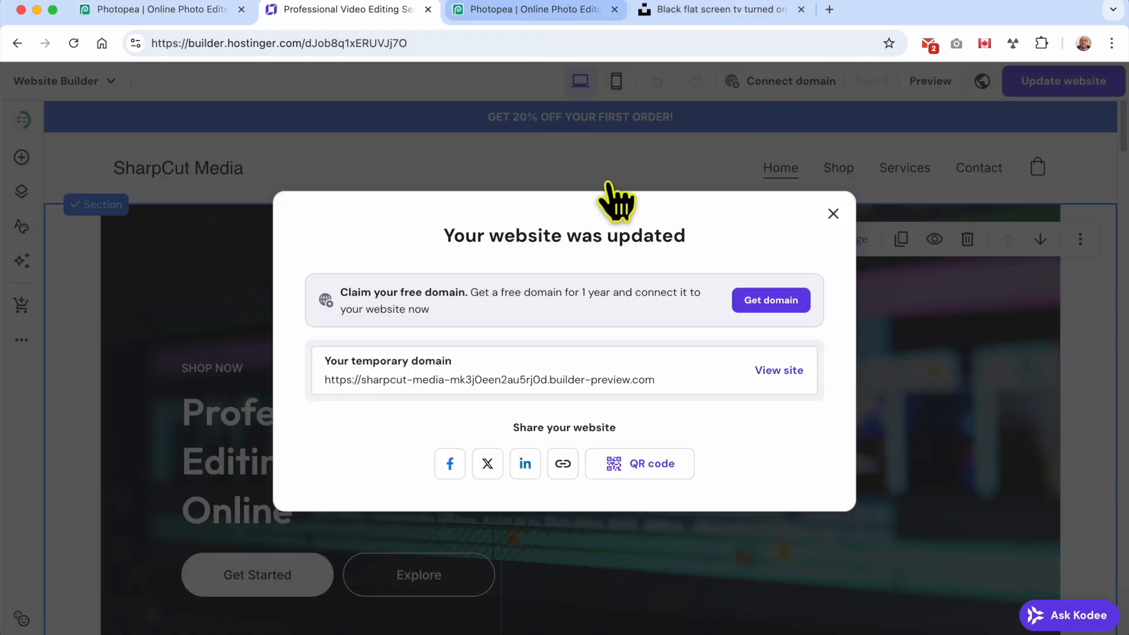
{"action": "left_click", "coordinate": [779, 376]}
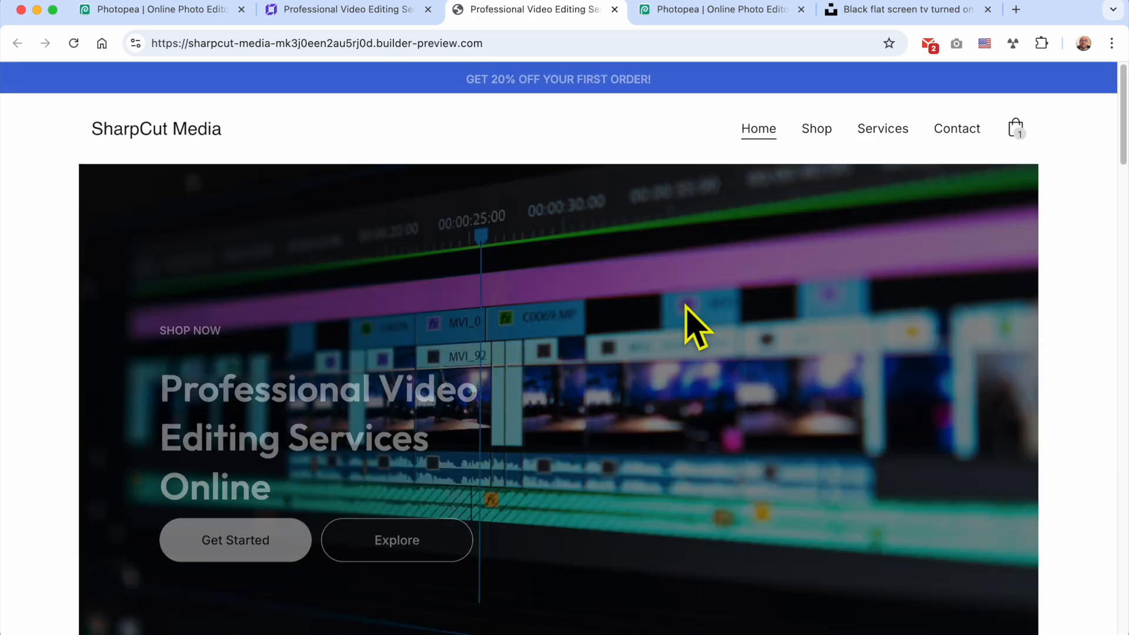
Open the Video Editing product from the live site's shop and view its gallery images one by one.
{"action": "left_click", "coordinate": [814, 131]}
{"action": "left_click", "coordinate": [204, 341]}
{"action": "scroll", "coordinate": [329, 386], "scroll_direction": "down", "scroll_amount": 5}
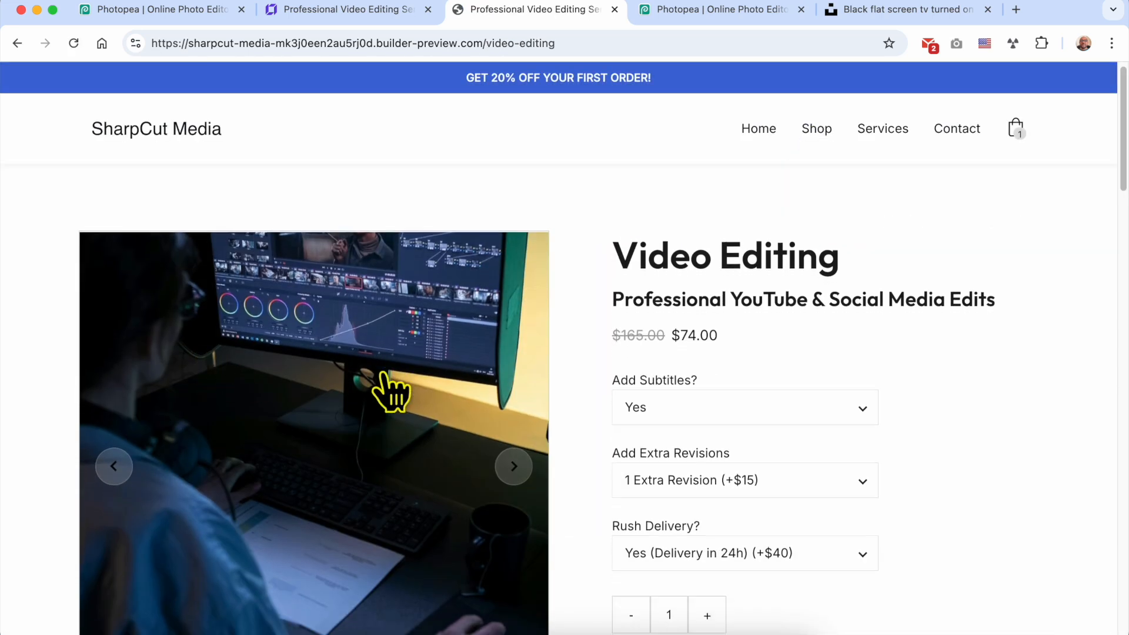
{"action": "left_click", "coordinate": [169, 587]}
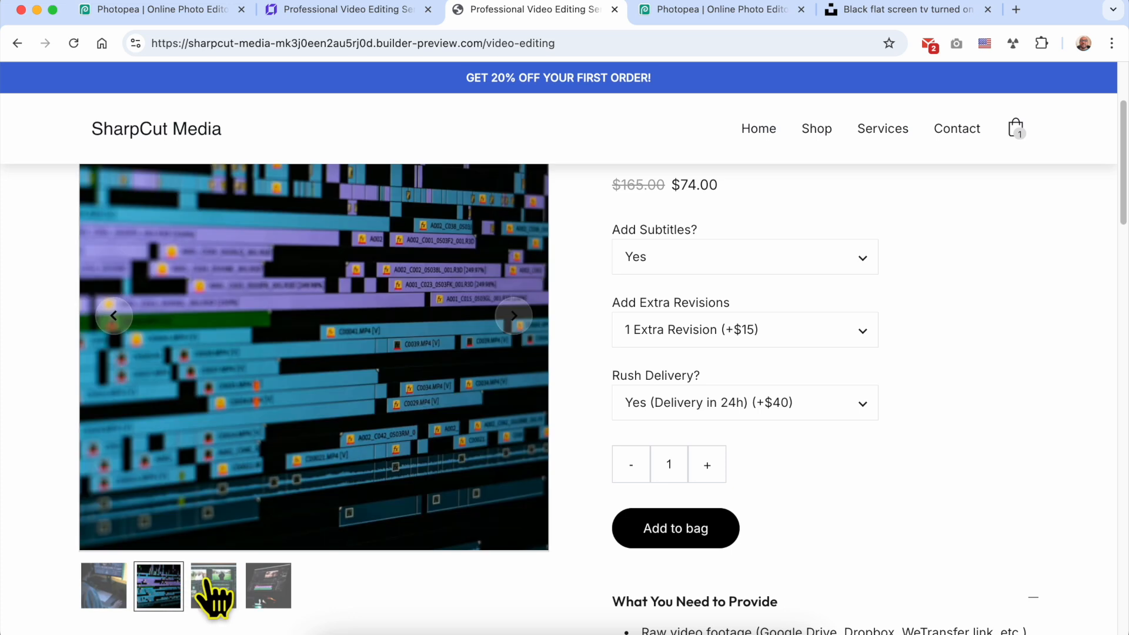
{"action": "left_click", "coordinate": [216, 584]}
{"action": "left_click", "coordinate": [267, 594]}
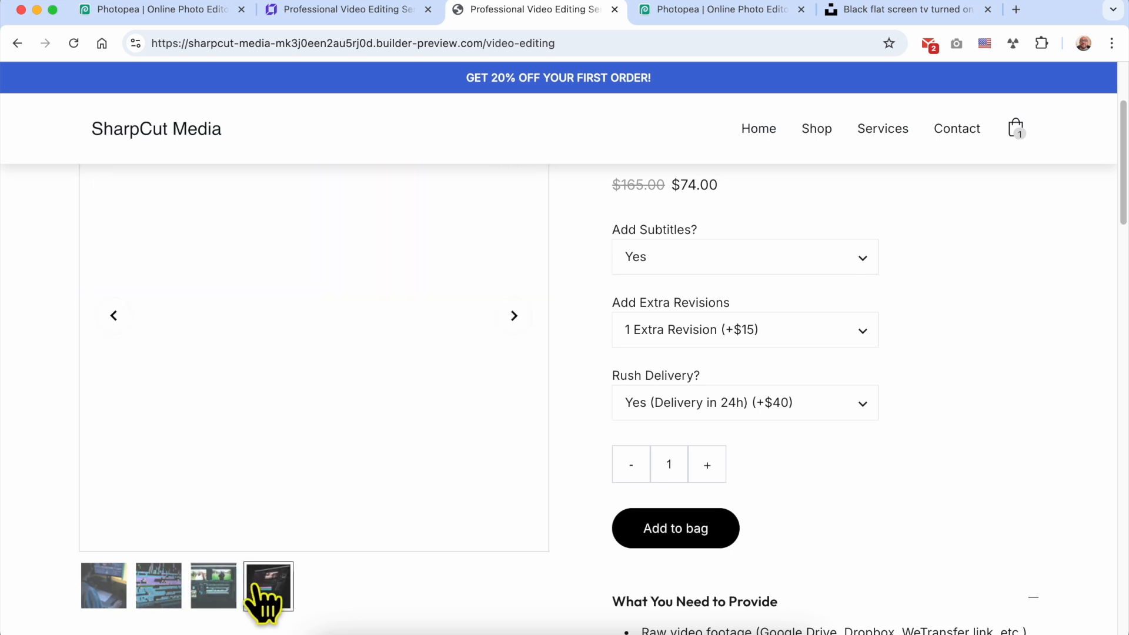
{"action": "left_click", "coordinate": [164, 600]}
{"action": "left_click", "coordinate": [216, 591]}
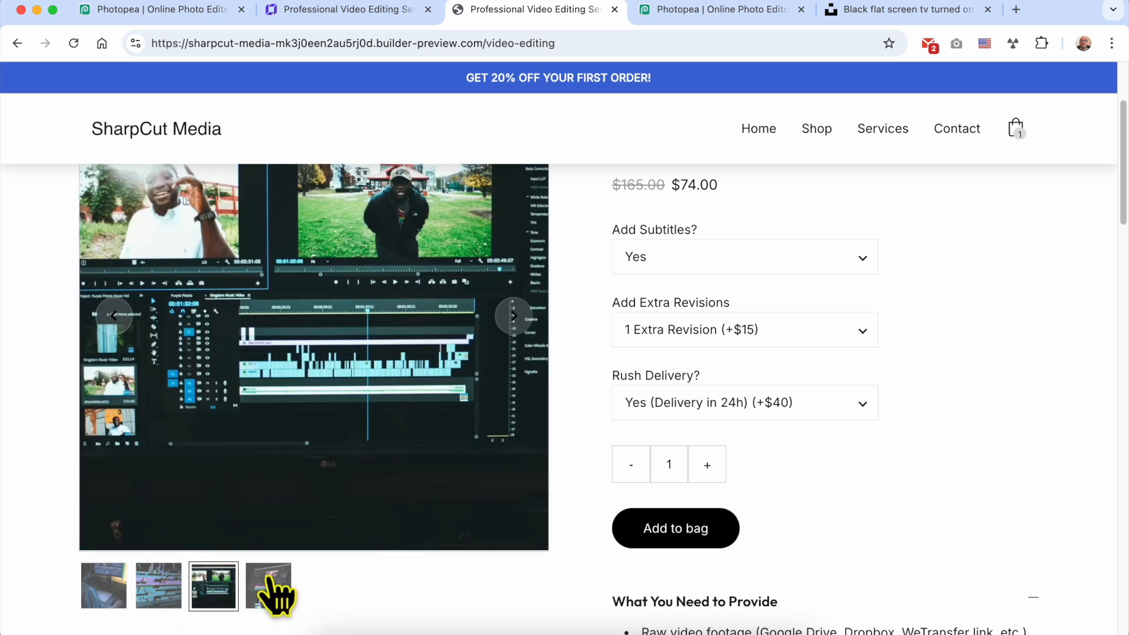
Look over the product's description, the image below it and the embedded YouTube video.
{"action": "scroll", "coordinate": [270, 565], "scroll_direction": "down", "scroll_amount": 7}
{"action": "triple_click", "coordinate": [235, 273]}
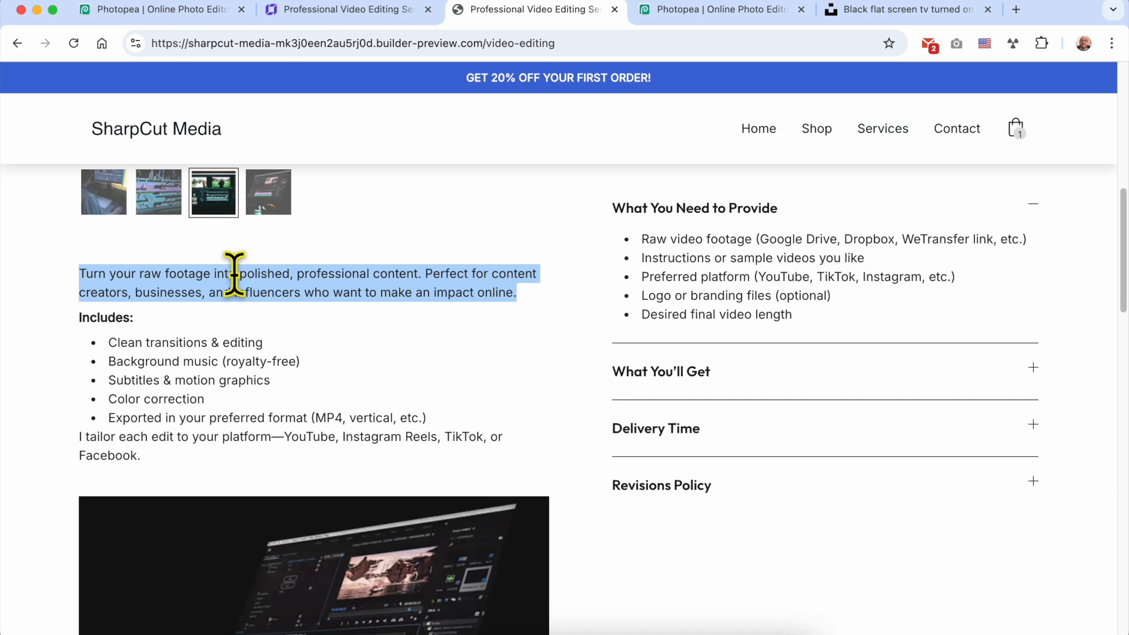
{"action": "left_click", "coordinate": [190, 461], "text": "shift"}
{"action": "scroll", "coordinate": [207, 477], "scroll_direction": "down", "scroll_amount": 5}
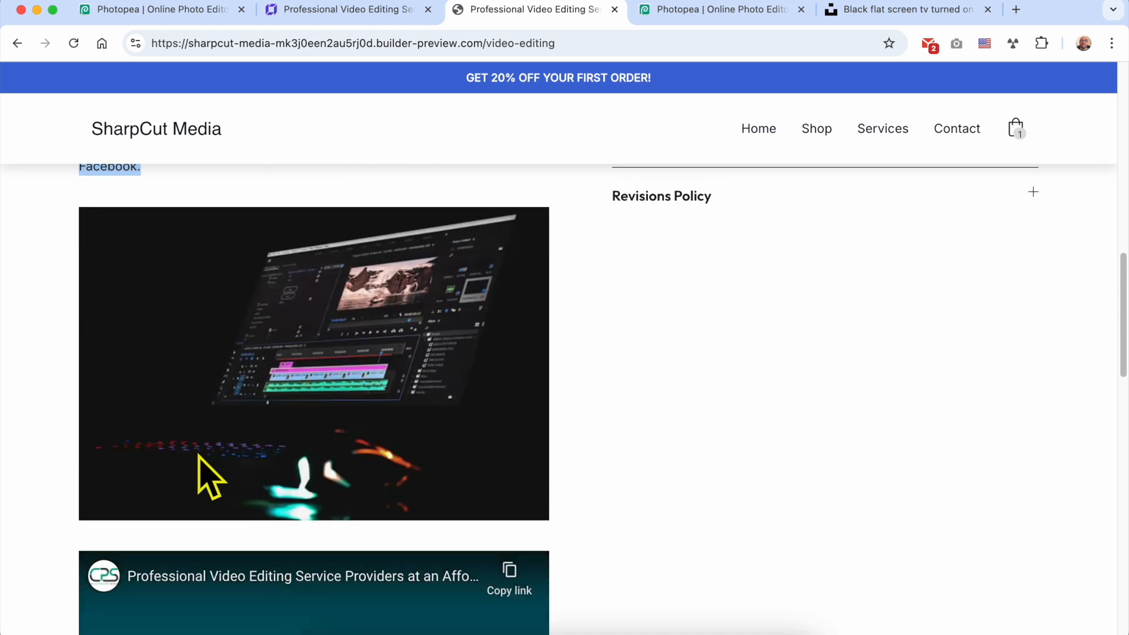
{"action": "scroll", "coordinate": [253, 329], "scroll_direction": "down", "scroll_amount": 4}
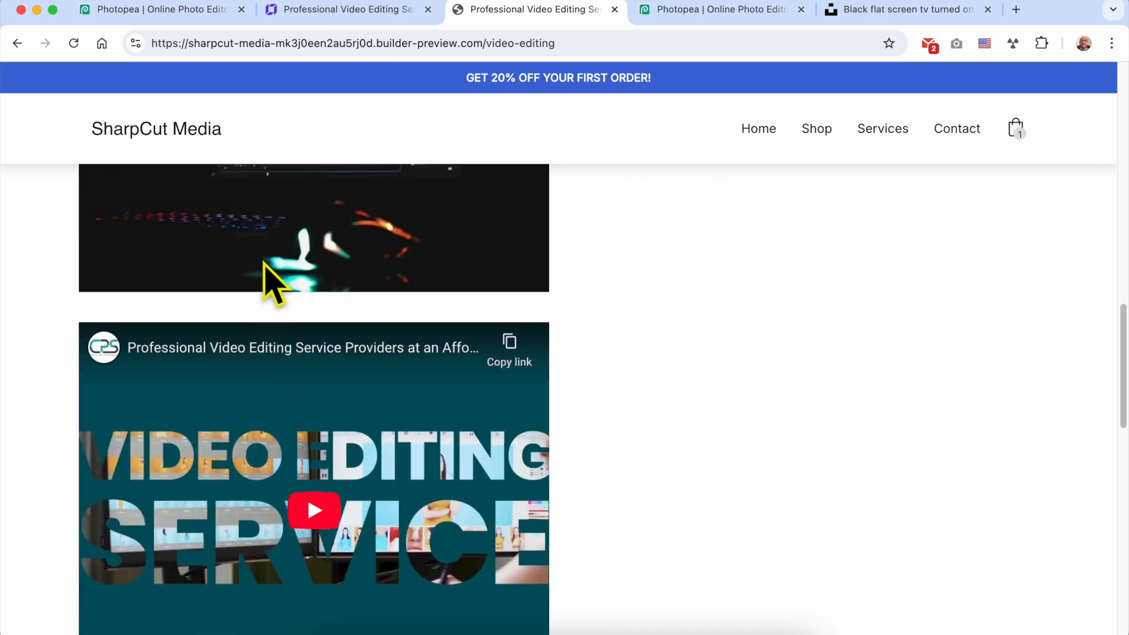
{"action": "scroll", "coordinate": [288, 494], "scroll_direction": "down", "scroll_amount": 3}
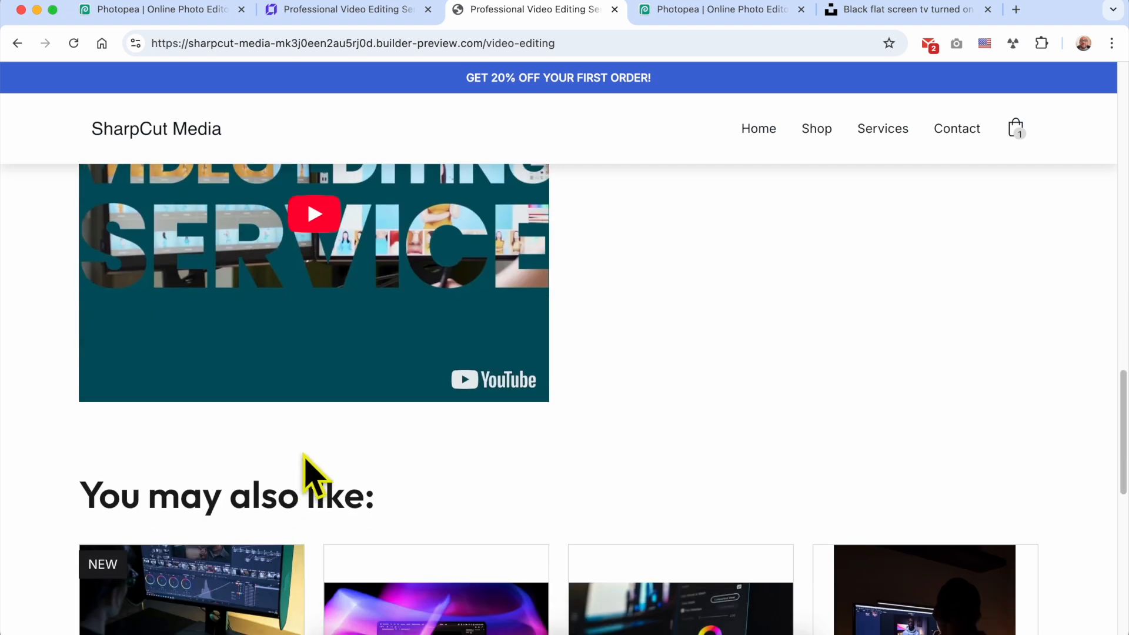
Review the suggested products in the "You may also like" section.
{"action": "scroll", "coordinate": [305, 470], "scroll_direction": "down", "scroll_amount": 4}
{"action": "triple_click", "coordinate": [328, 282]}
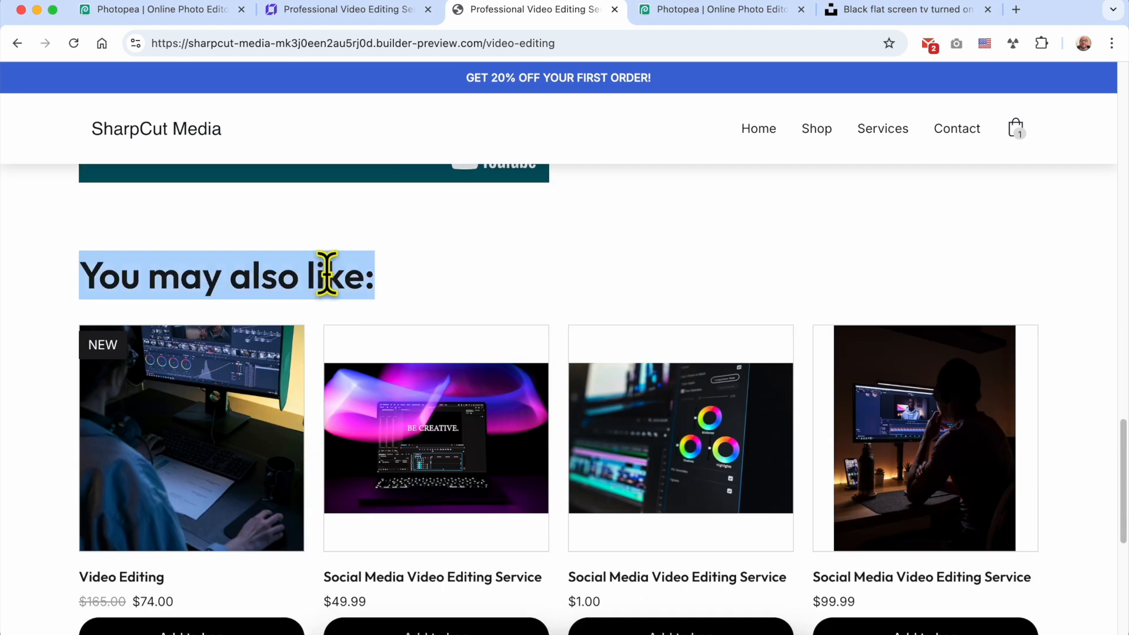
{"action": "left_click", "coordinate": [414, 290]}
{"action": "scroll", "coordinate": [467, 302], "scroll_direction": "down", "scroll_amount": 2}
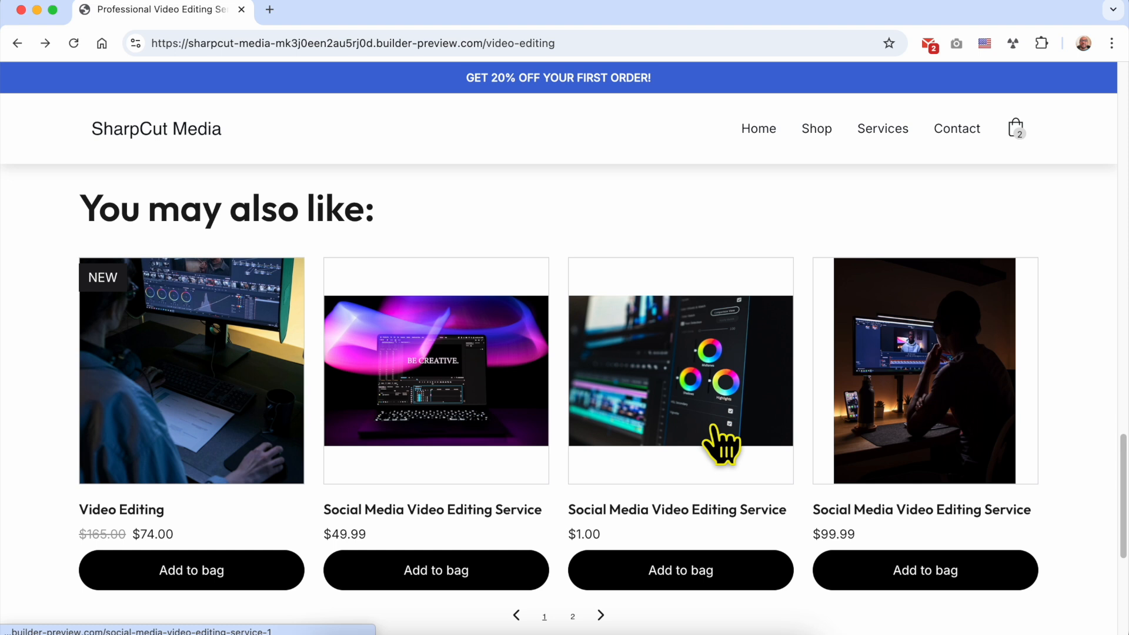
Add the Video Editing product to the shopping bag, try to check out and highlight the heading of the checkout message.
{"action": "scroll", "coordinate": [719, 446], "scroll_direction": "up", "scroll_amount": 10}
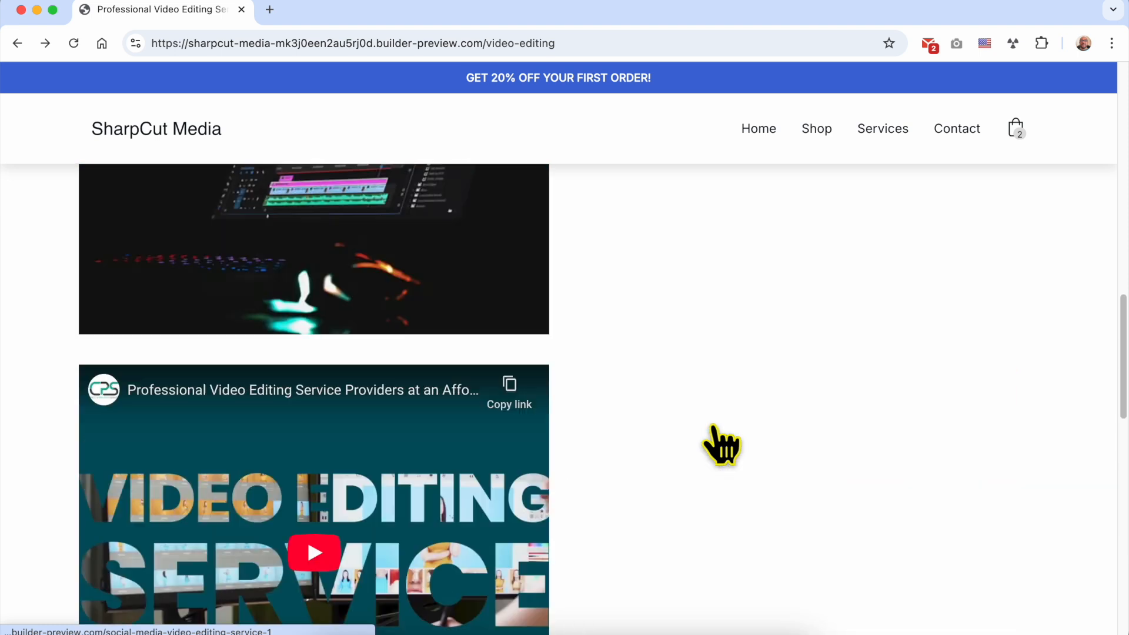
{"action": "scroll", "coordinate": [718, 446], "scroll_direction": "up", "scroll_amount": 6}
{"action": "left_click", "coordinate": [699, 519]}
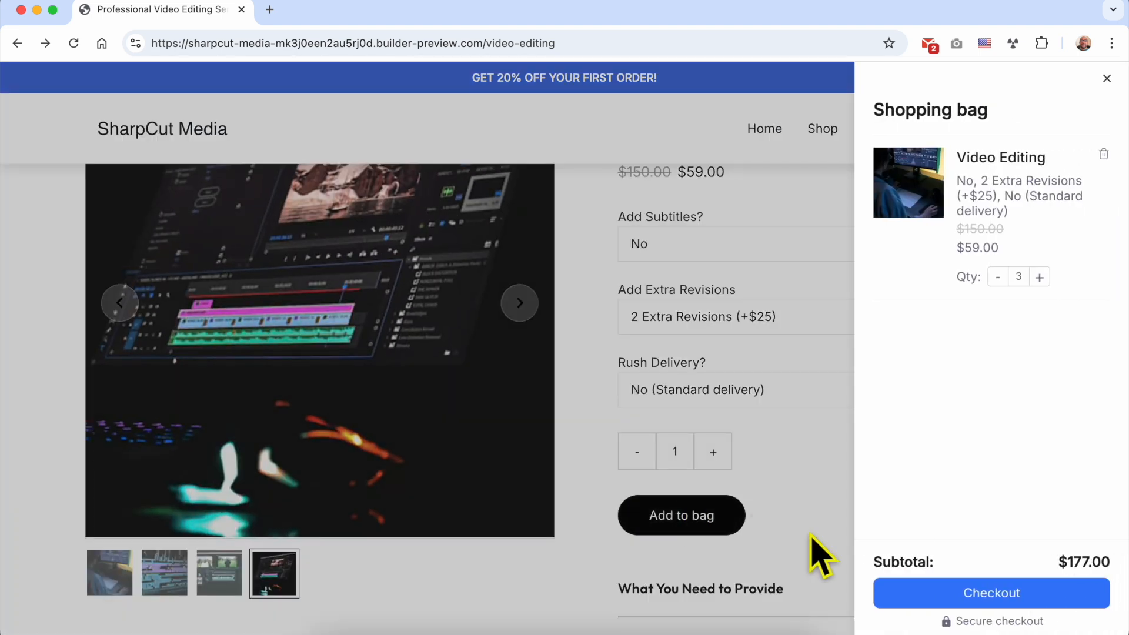
{"action": "left_click", "coordinate": [993, 594]}
{"action": "left_click_drag", "start_coordinate": [661, 370], "coordinate": [421, 322]}
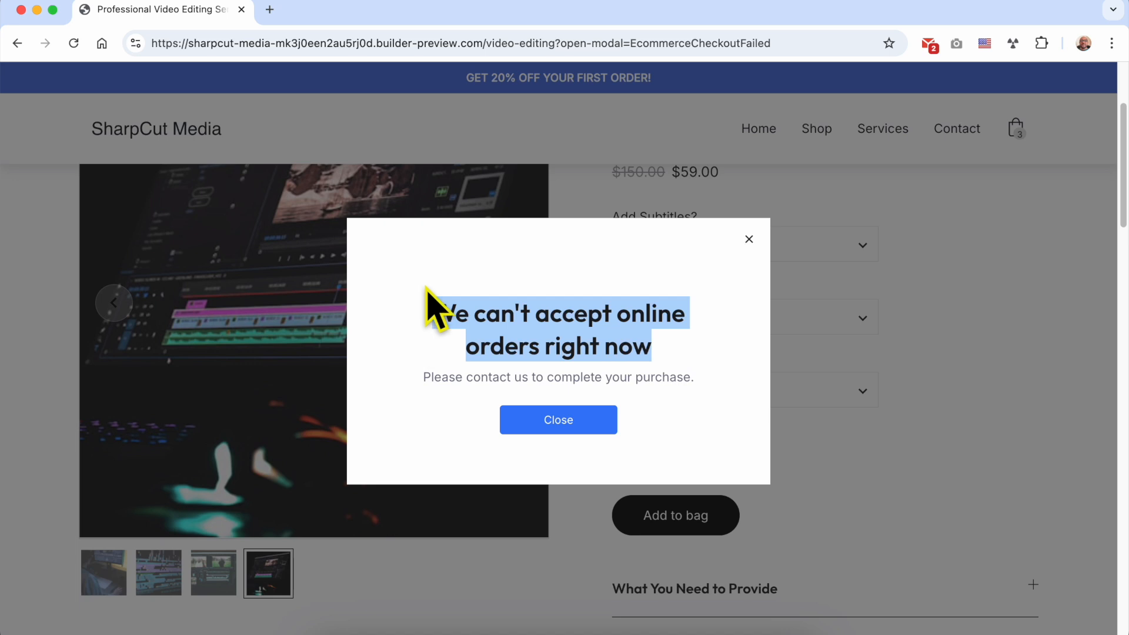
Go to YouTube and search for "how to fix we do not accept order right now".
{"action": "left_click", "coordinate": [315, 45]}
{"action": "type", "text": "yo"}
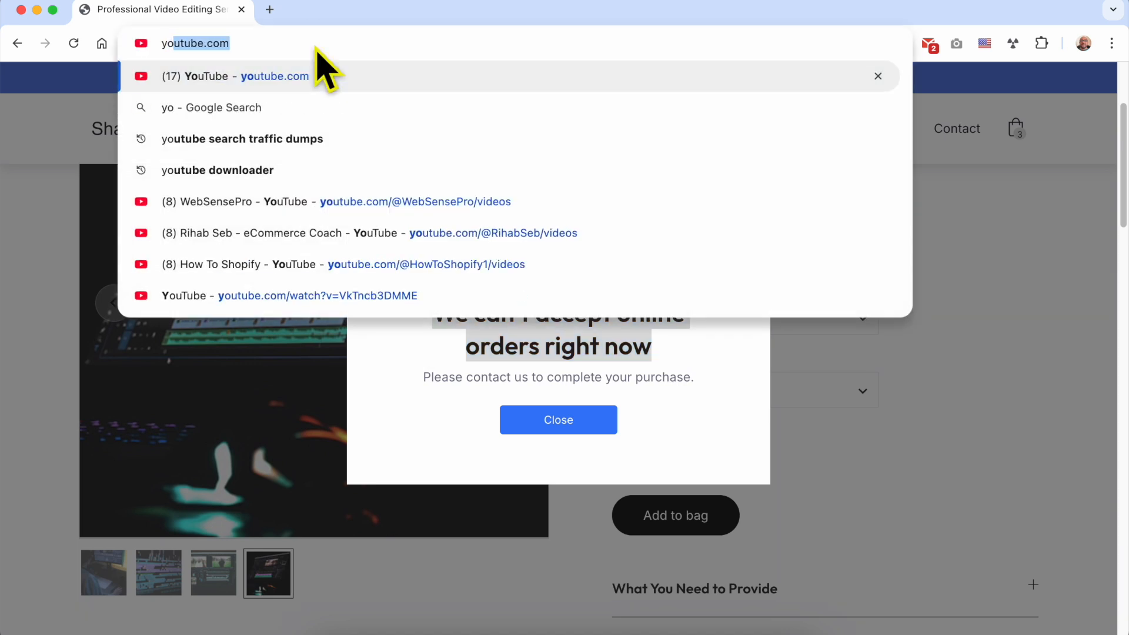
{"action": "key", "text": "Return"}
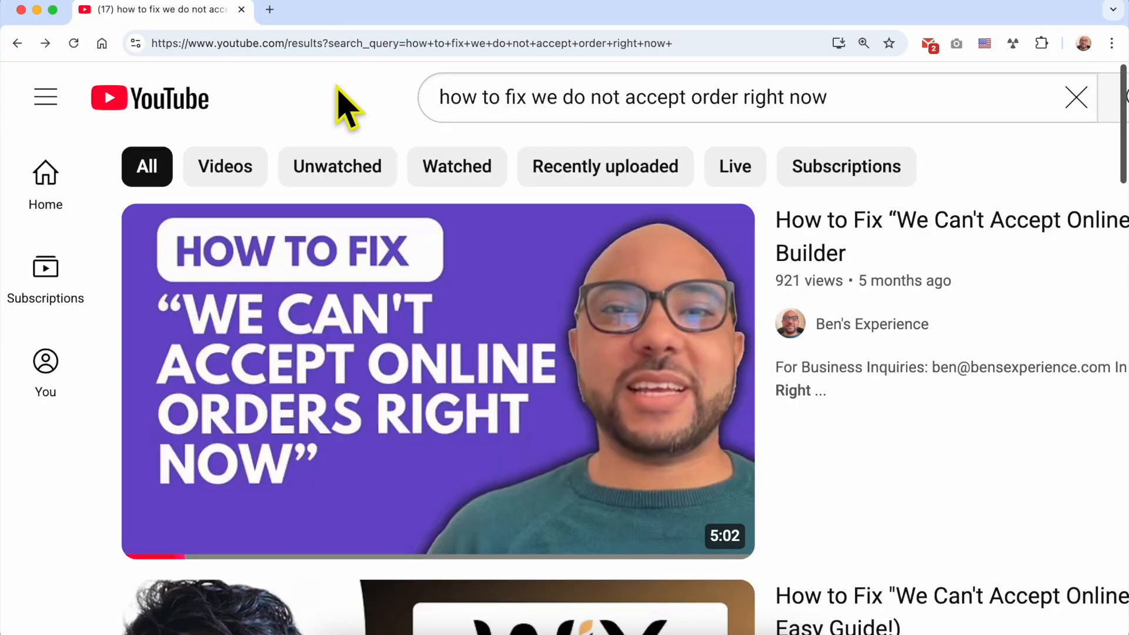